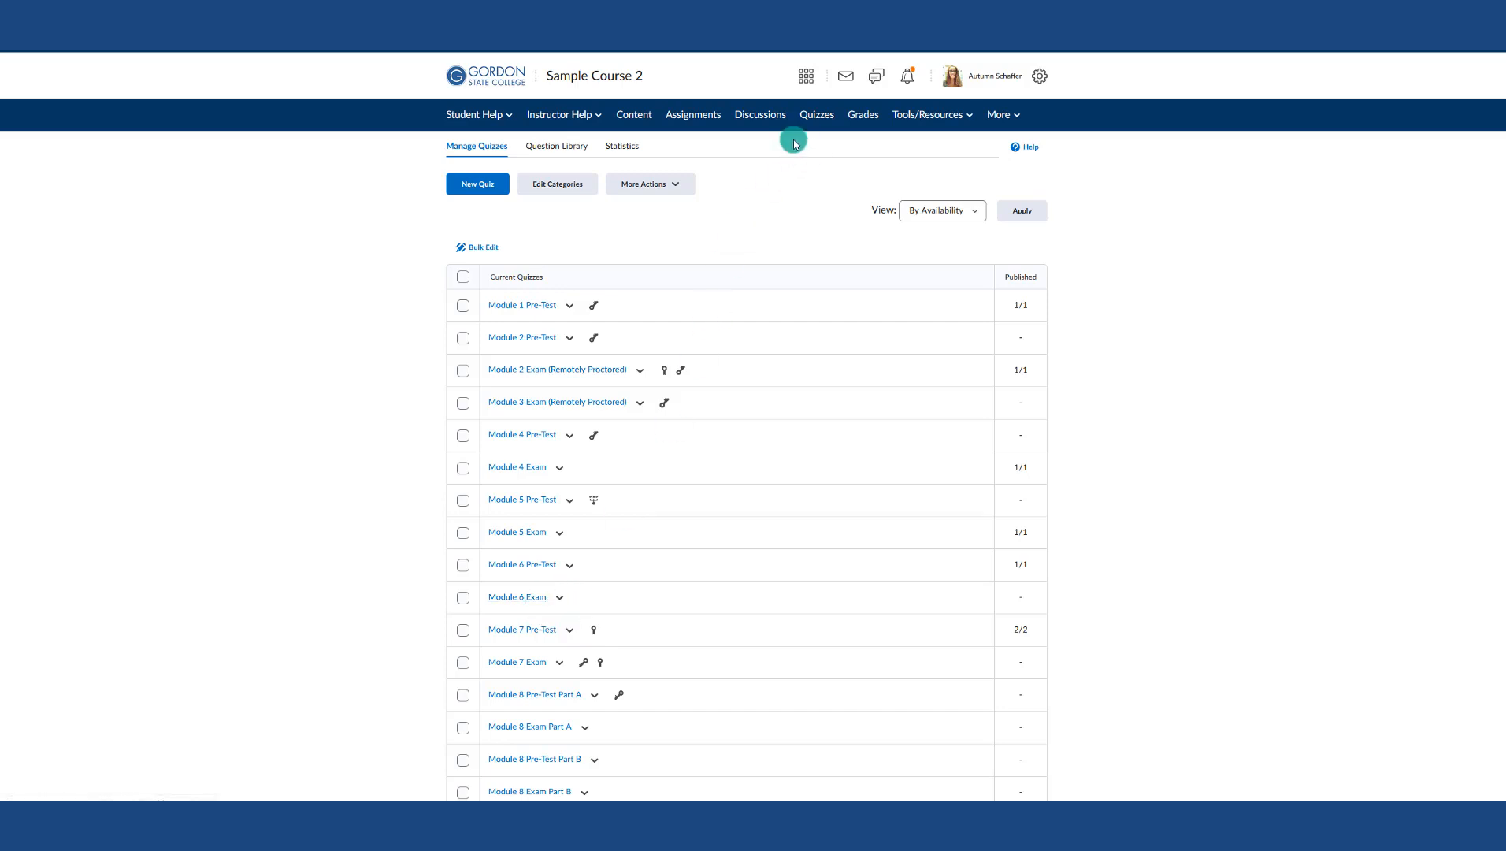
Step: Examine the Assignments list and the Discussions list for items marked as including an assessment
click(700, 117)
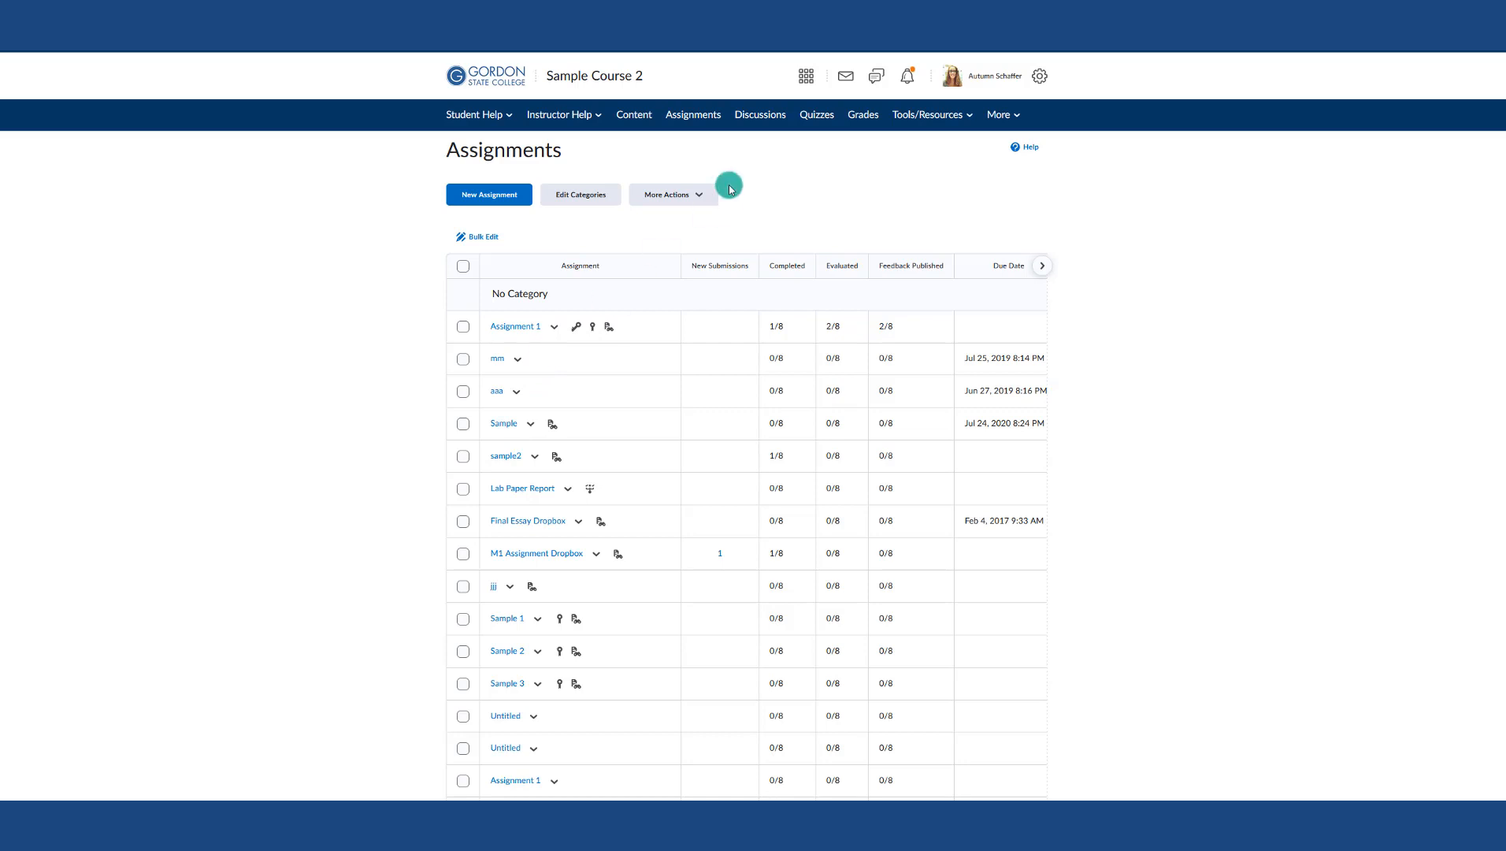
click(759, 118)
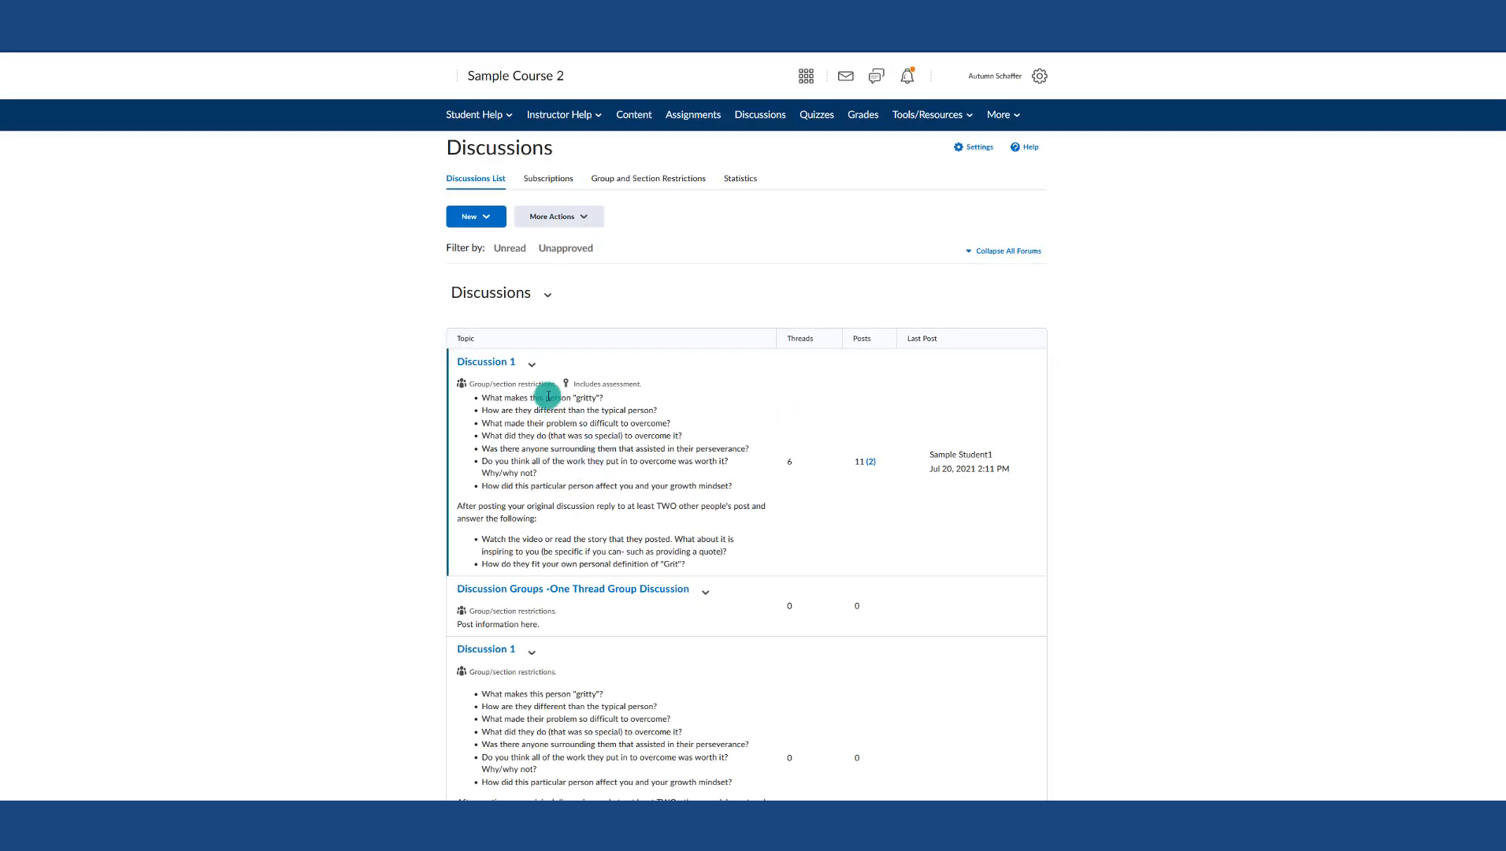
triple_click(587, 383)
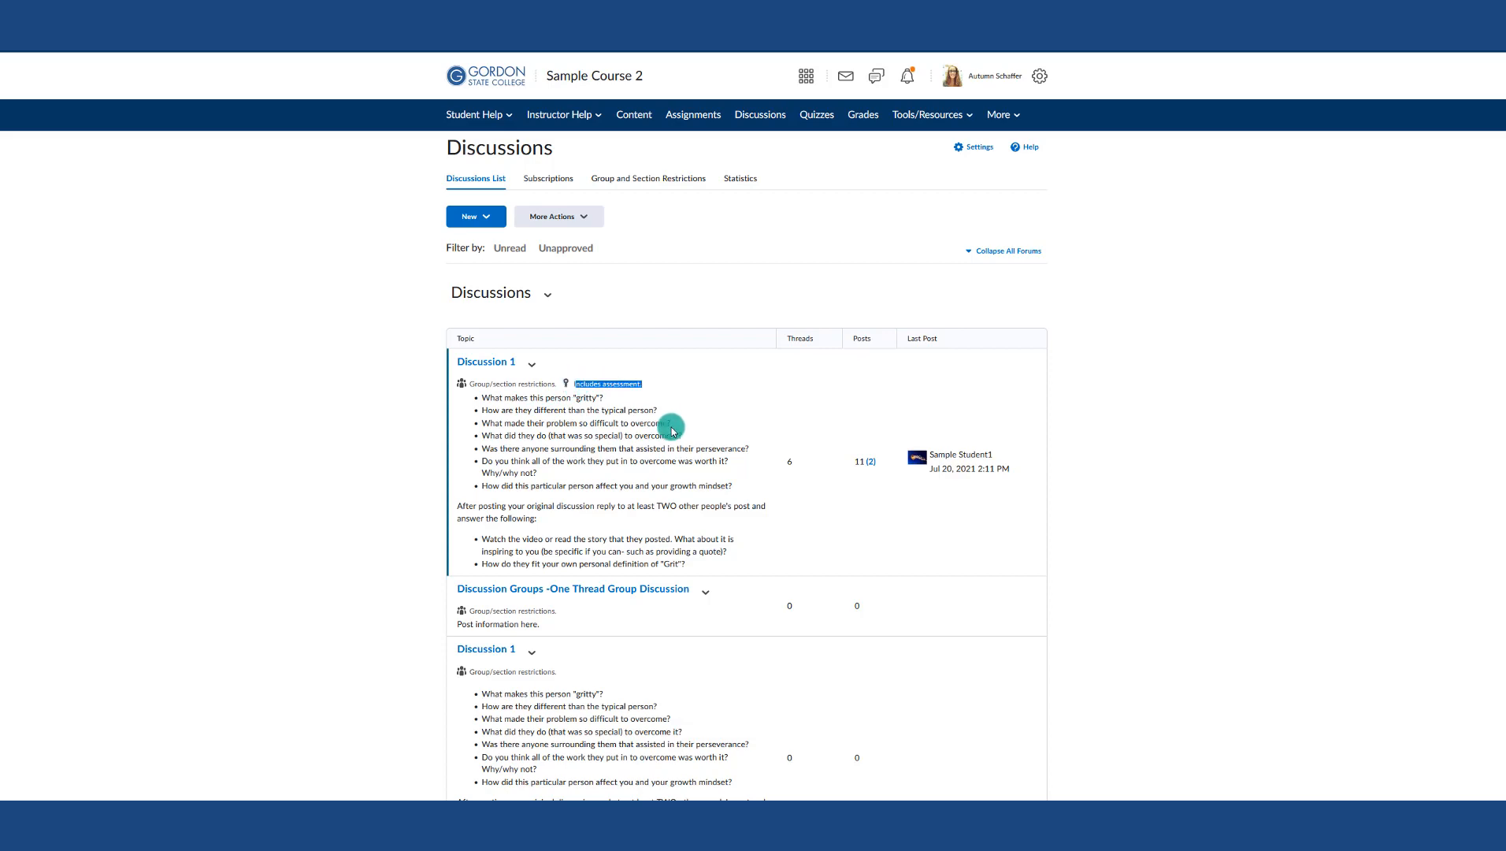
scroll(655, 515, down, 1)
scroll(549, 627, down, 5)
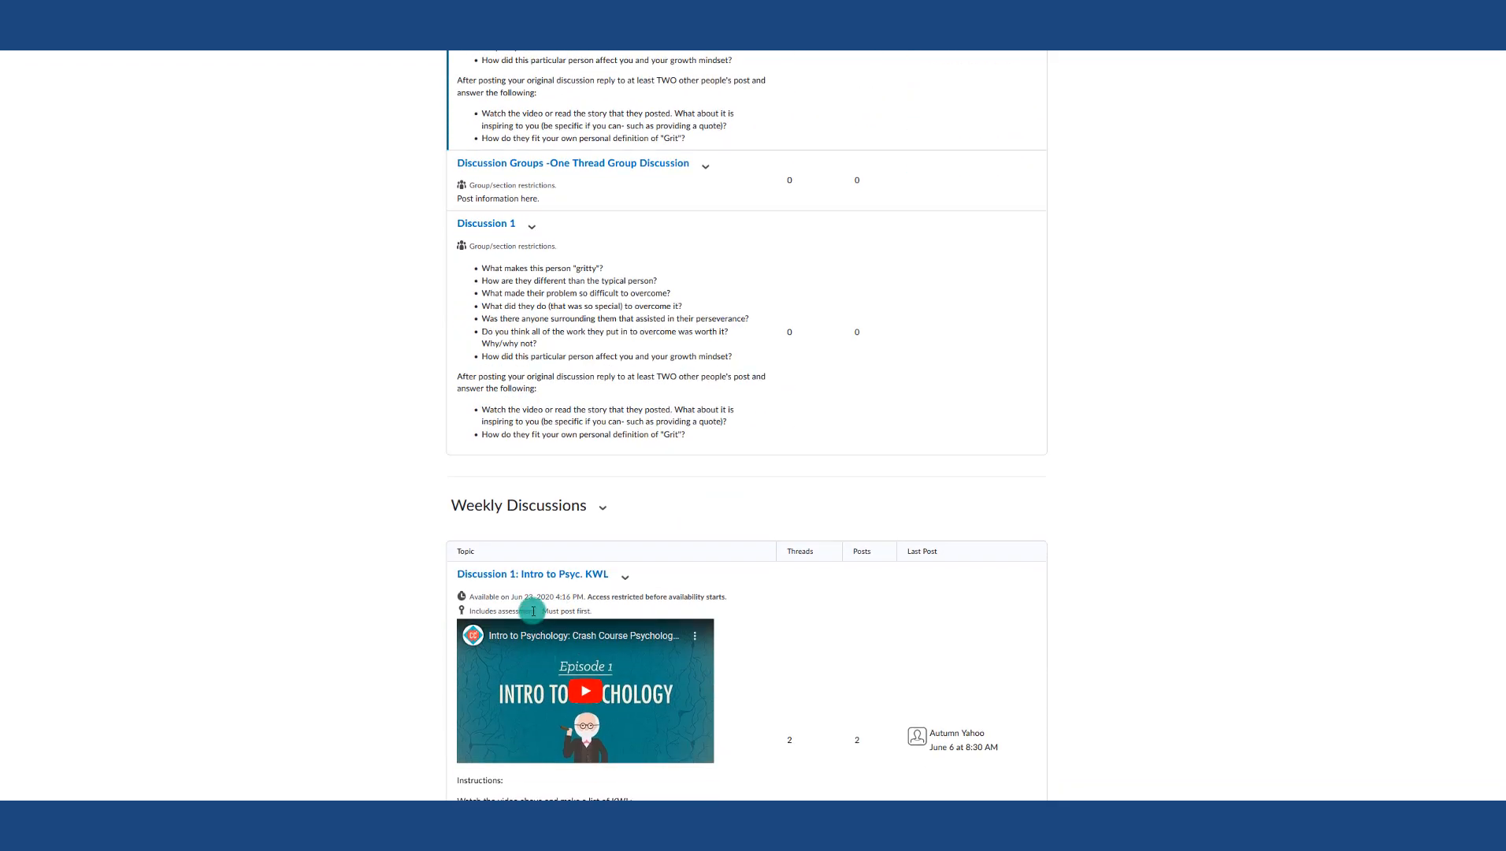
triple_click(531, 609)
scroll(717, 441, up, 2)
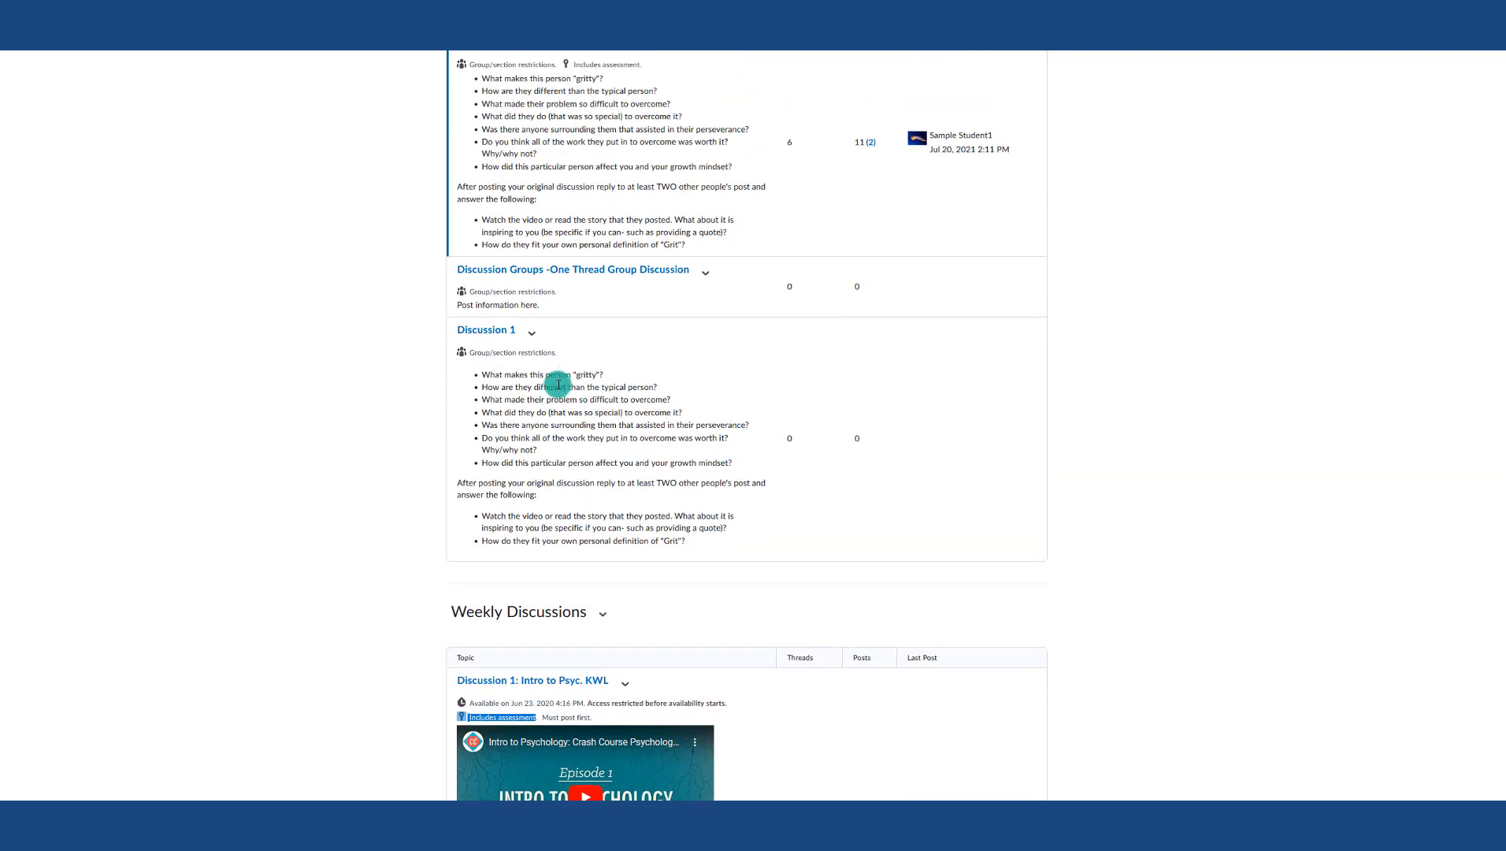
scroll(562, 383, up, 1)
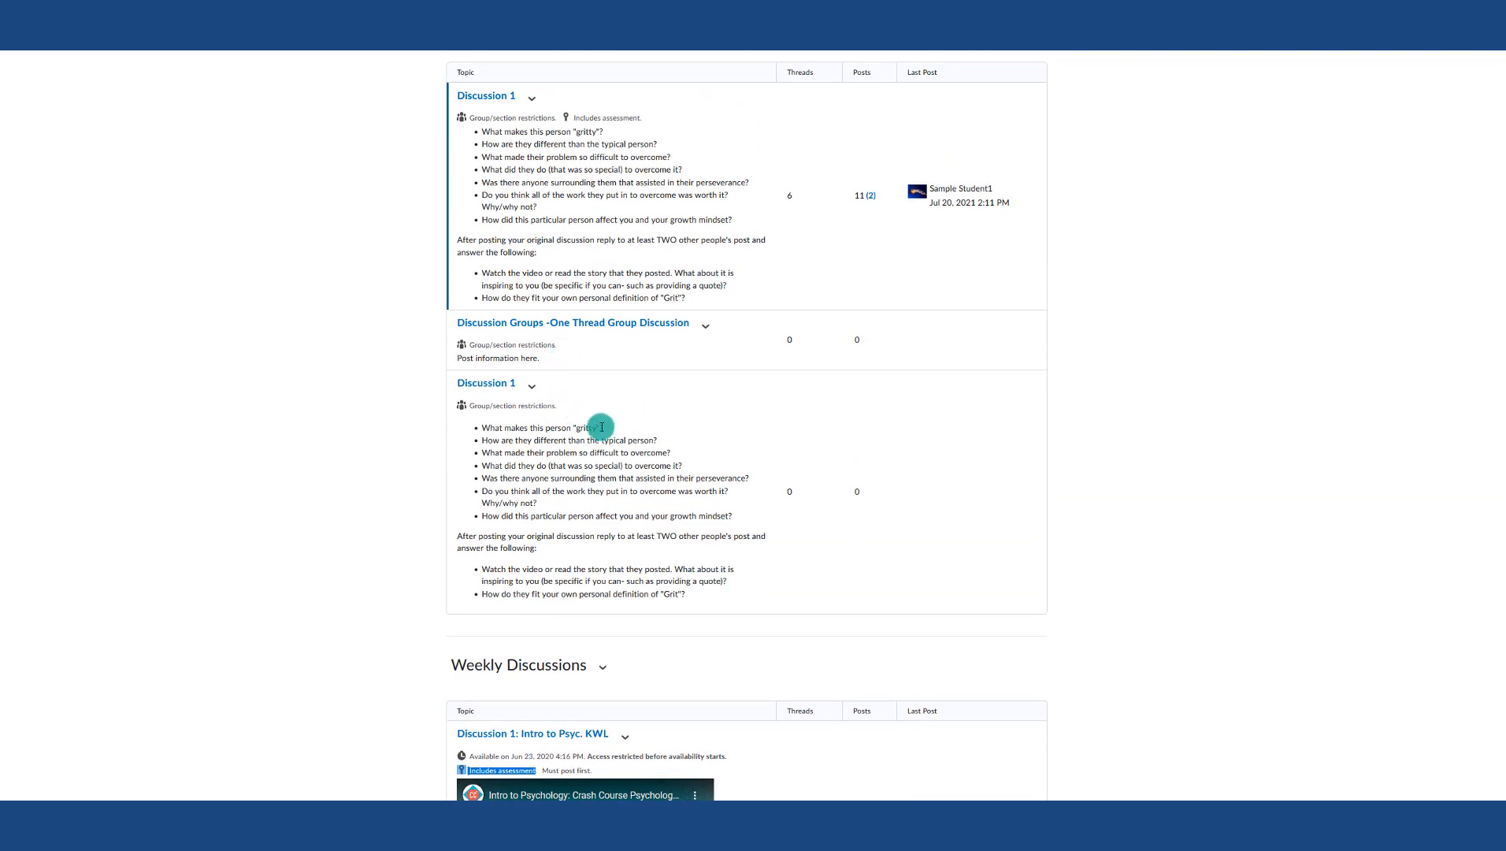
scroll(602, 449, down, 1)
scroll(611, 457, down, 7)
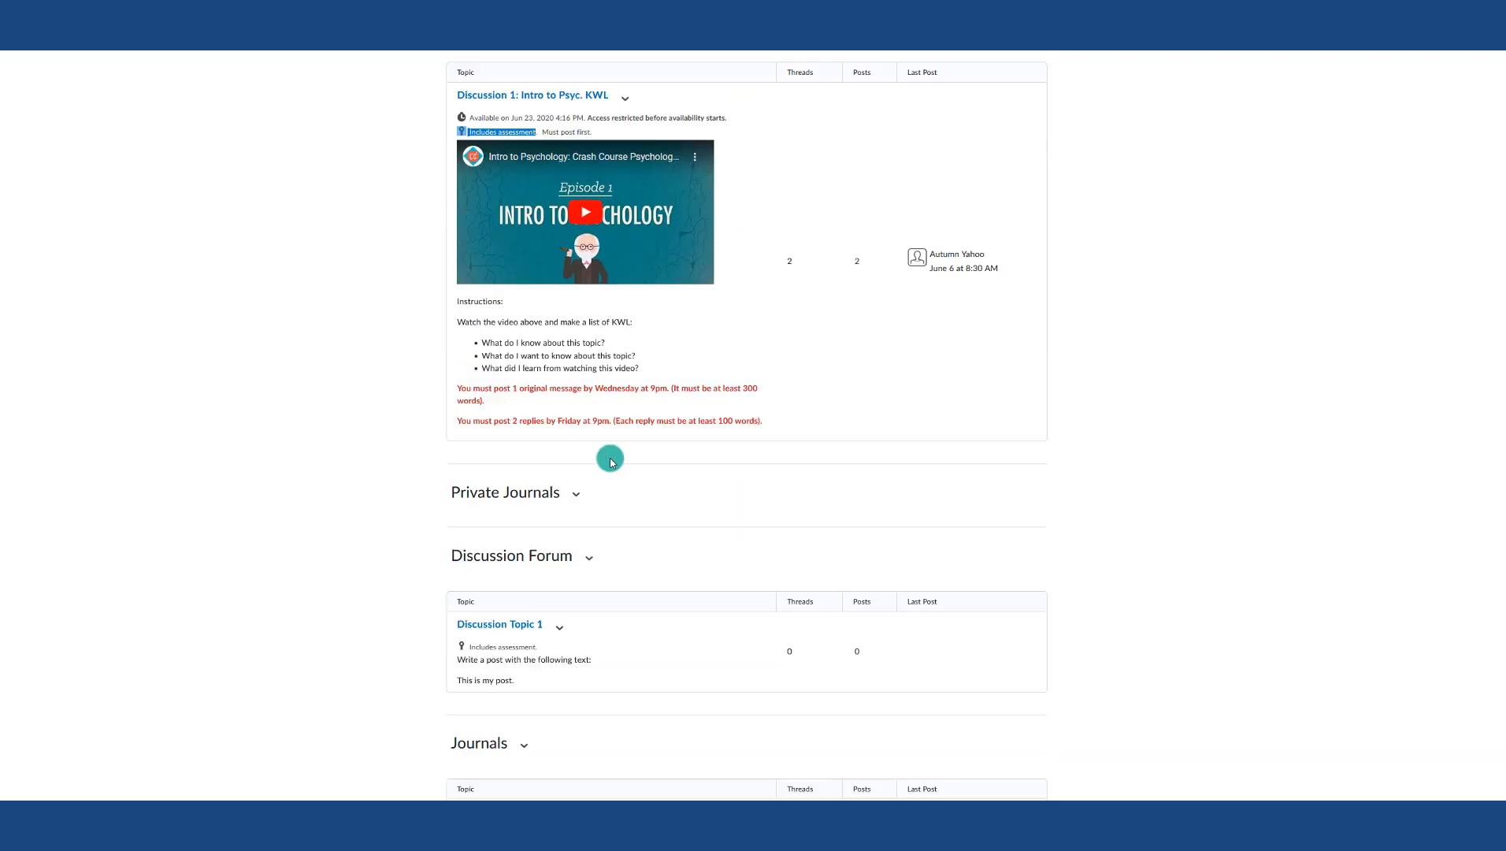
scroll(612, 459, up, 11)
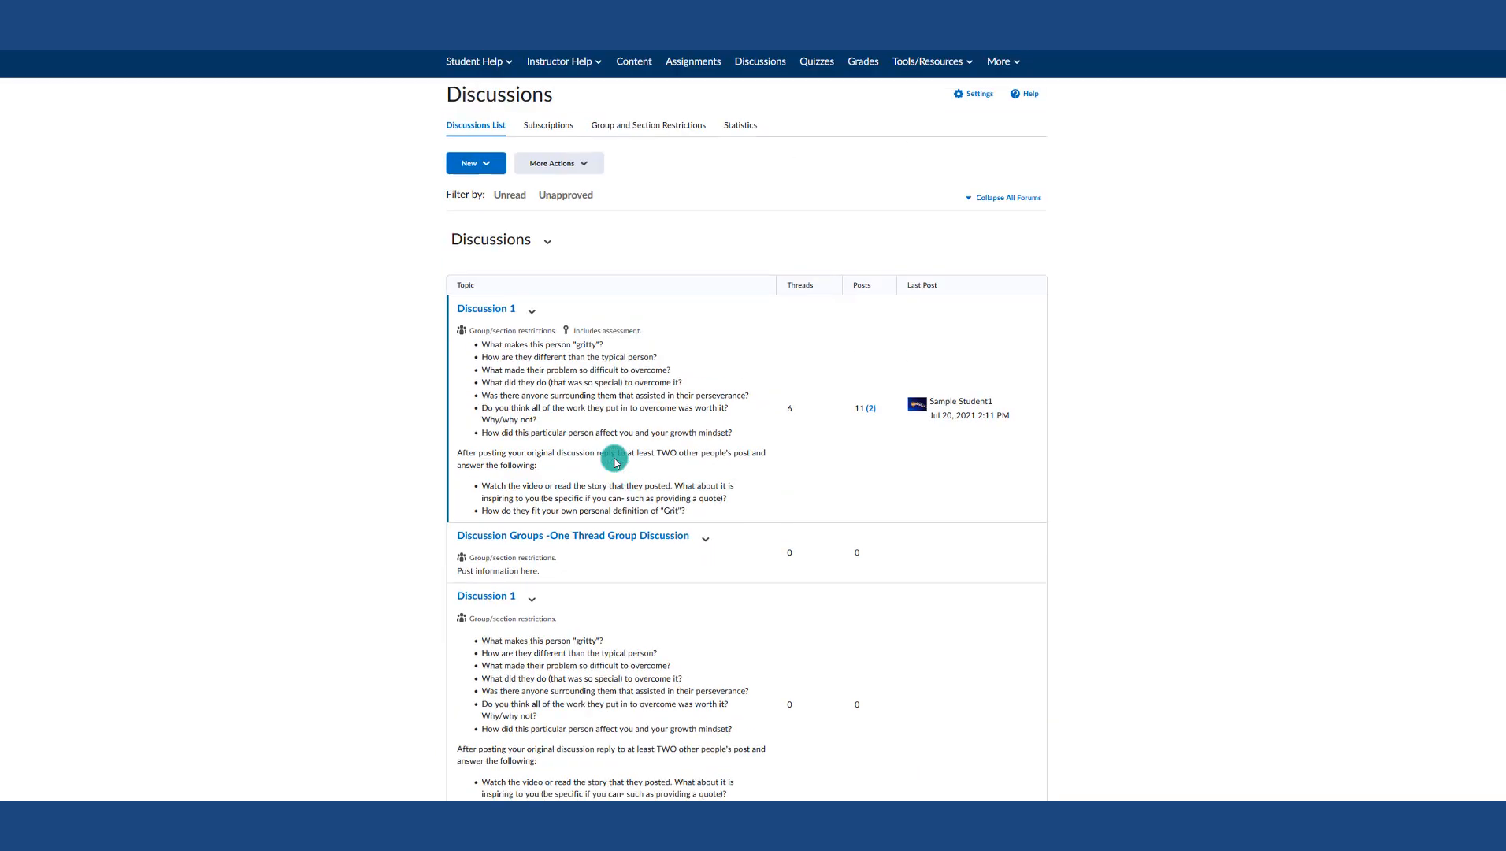
Step: View the Association column in the grade book and the discussion topic associated with the DQ 1 grade item
click(873, 63)
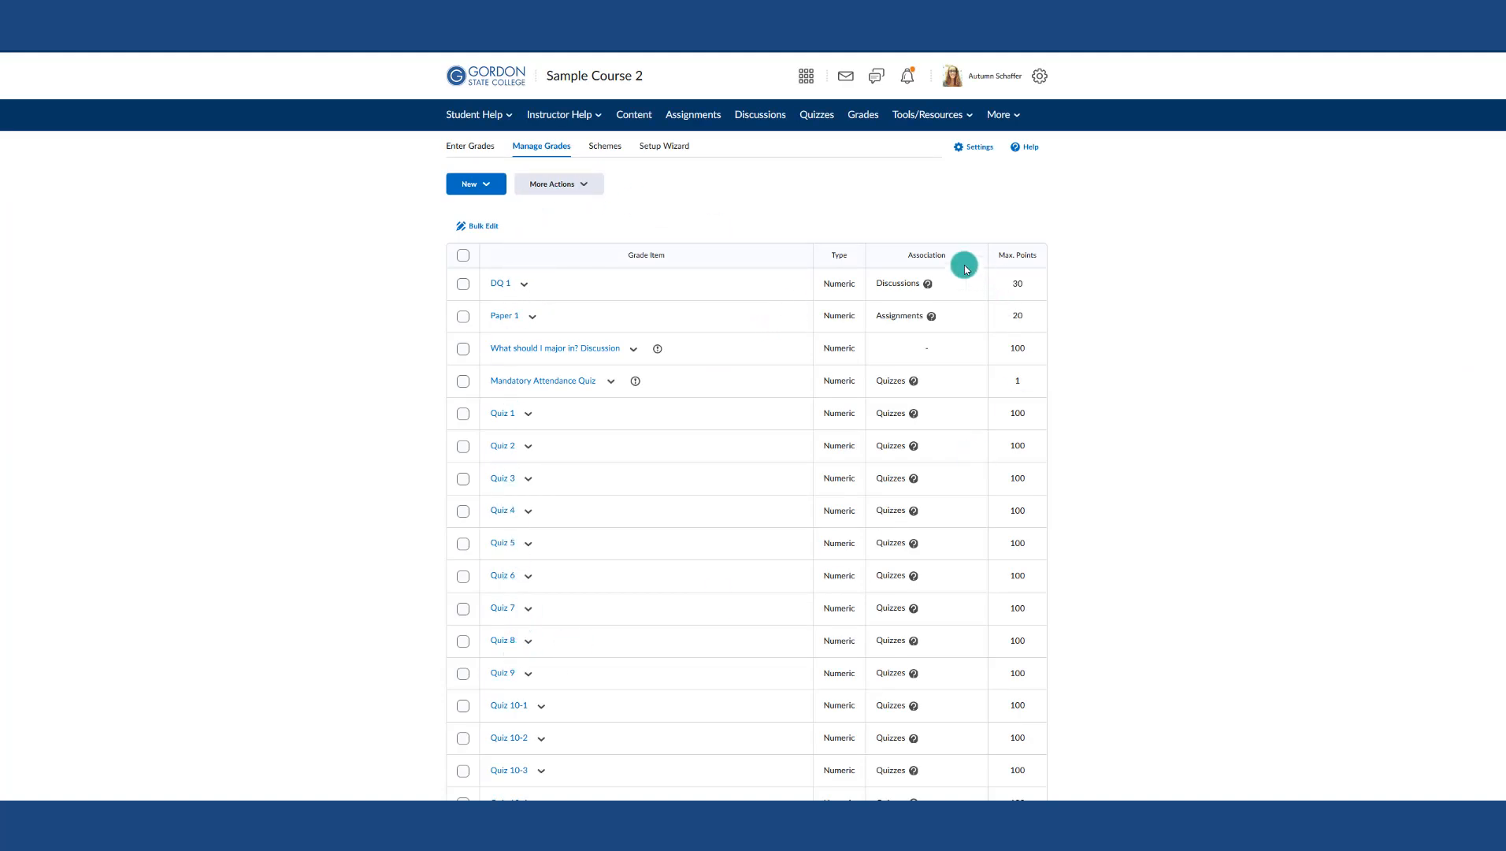
drag(910, 255, 950, 256)
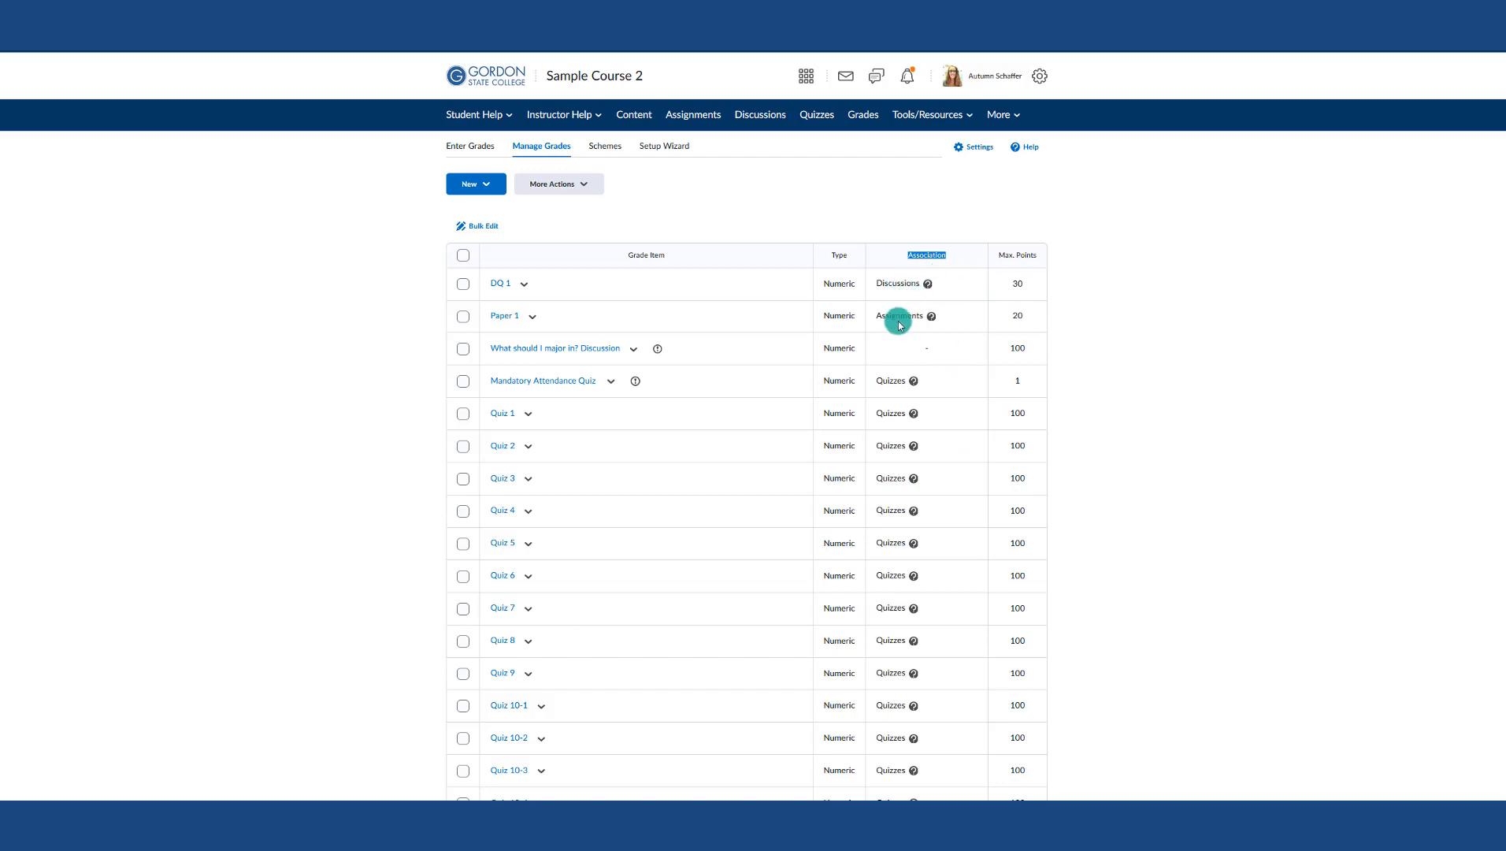
click(928, 285)
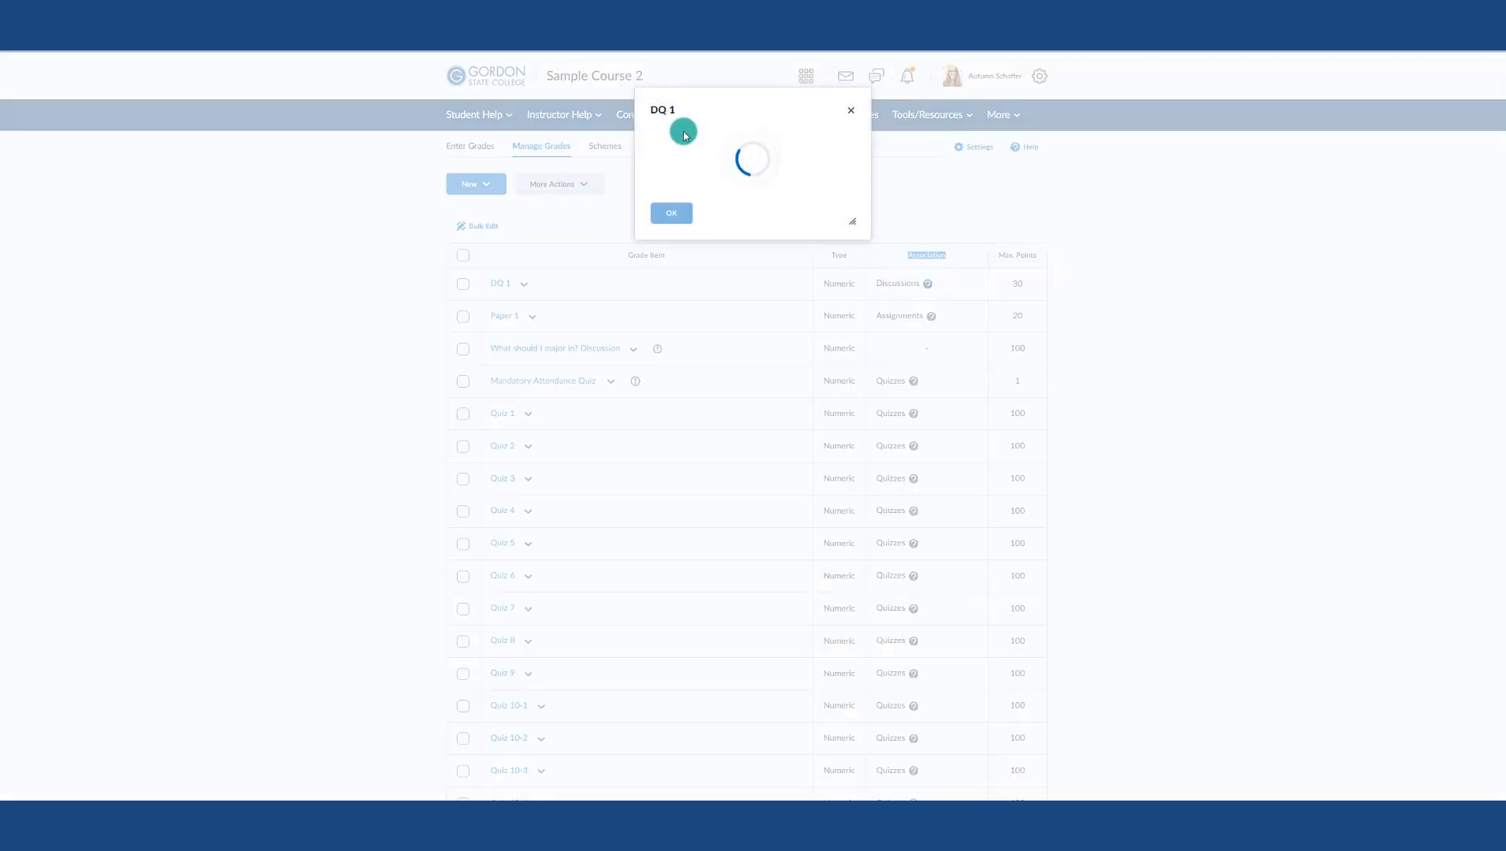
drag(663, 176, 703, 181)
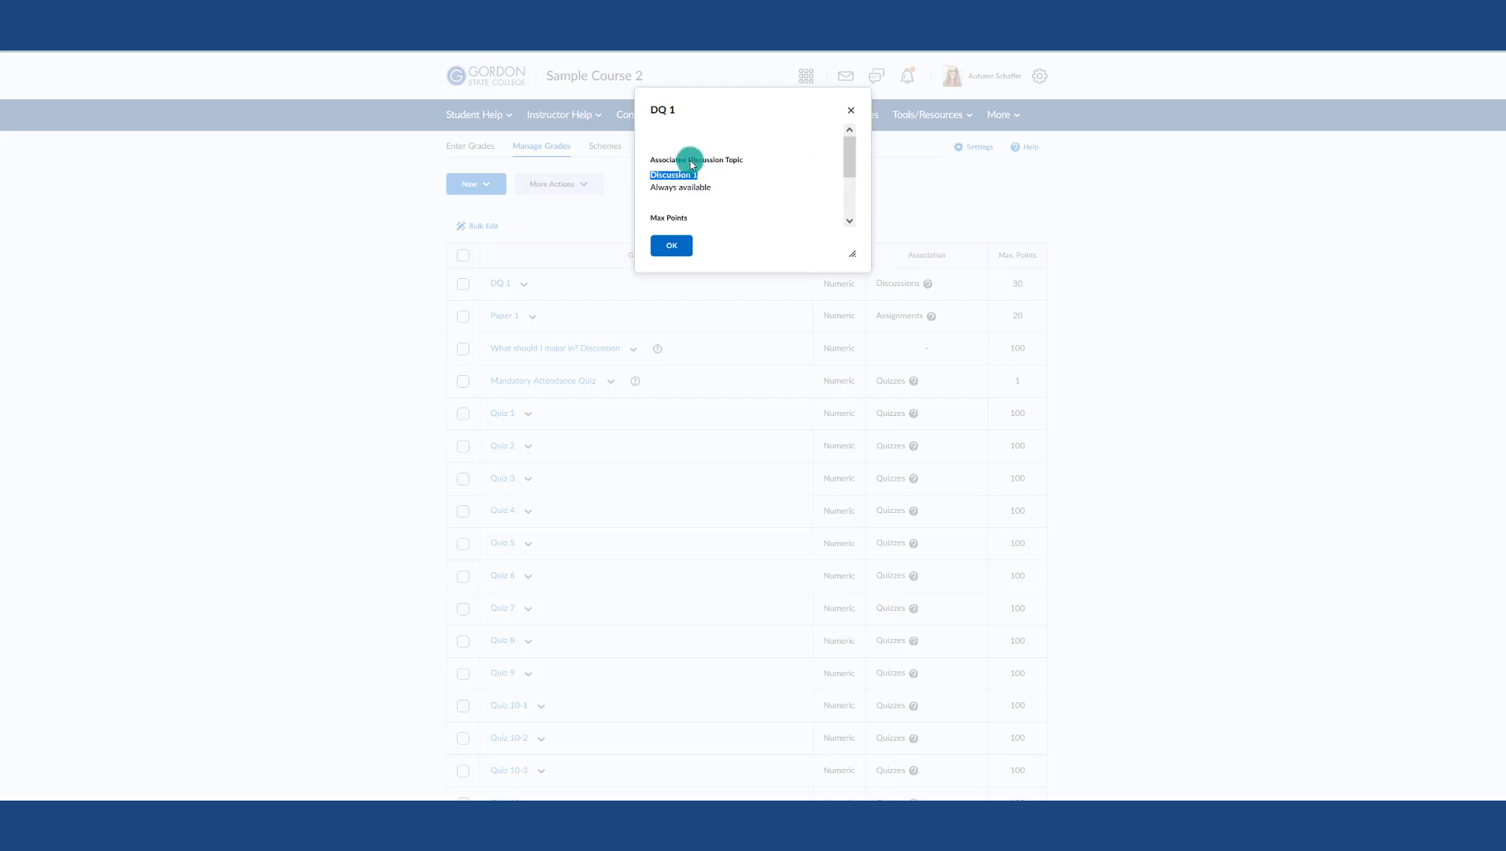
drag(689, 160, 731, 159)
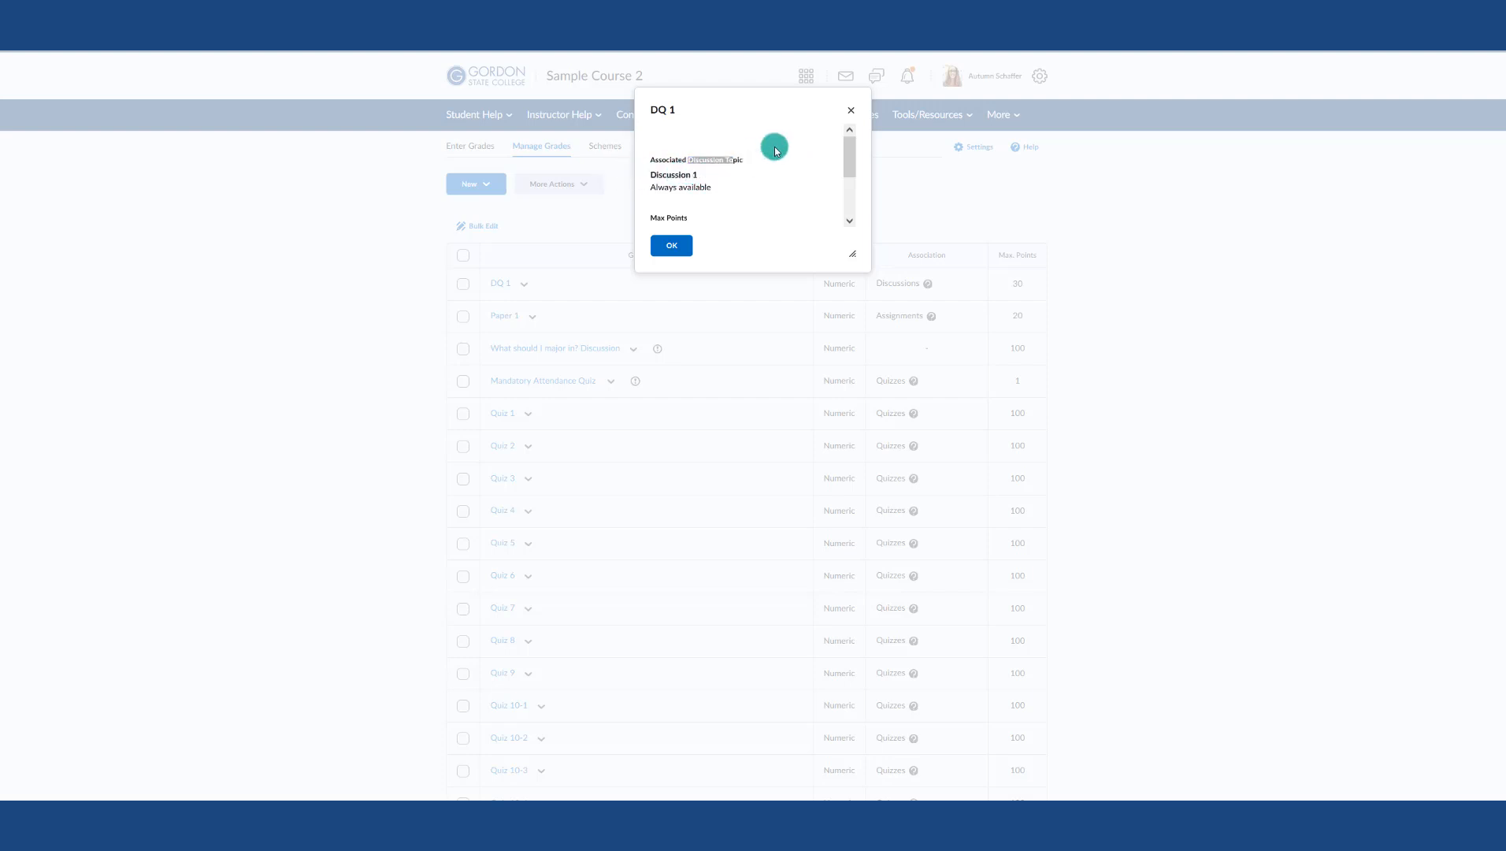
click(851, 110)
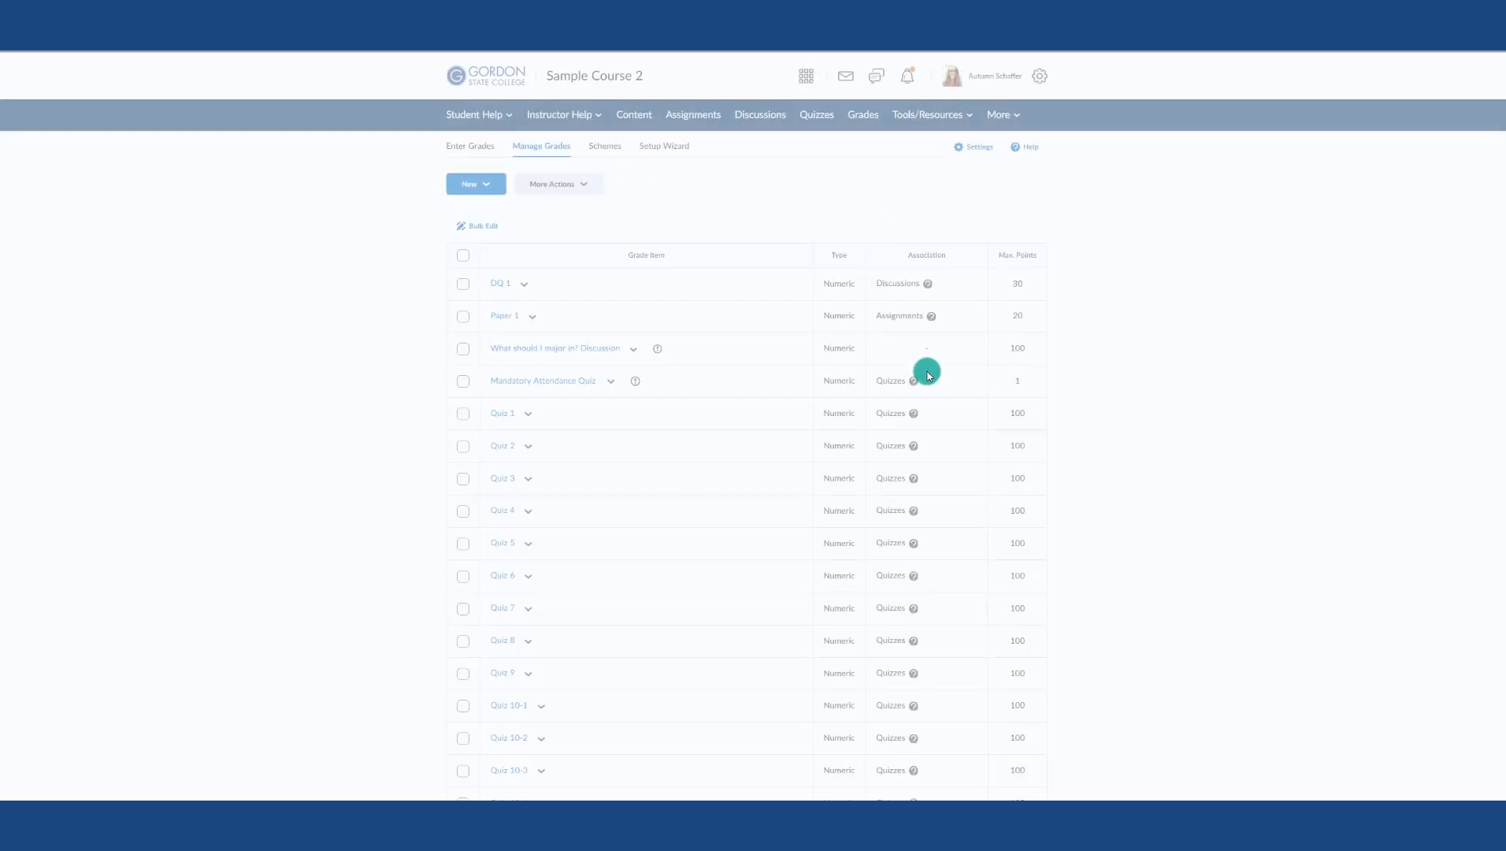
Step: View which quiz is associated with the Quiz 2 grade item
click(914, 448)
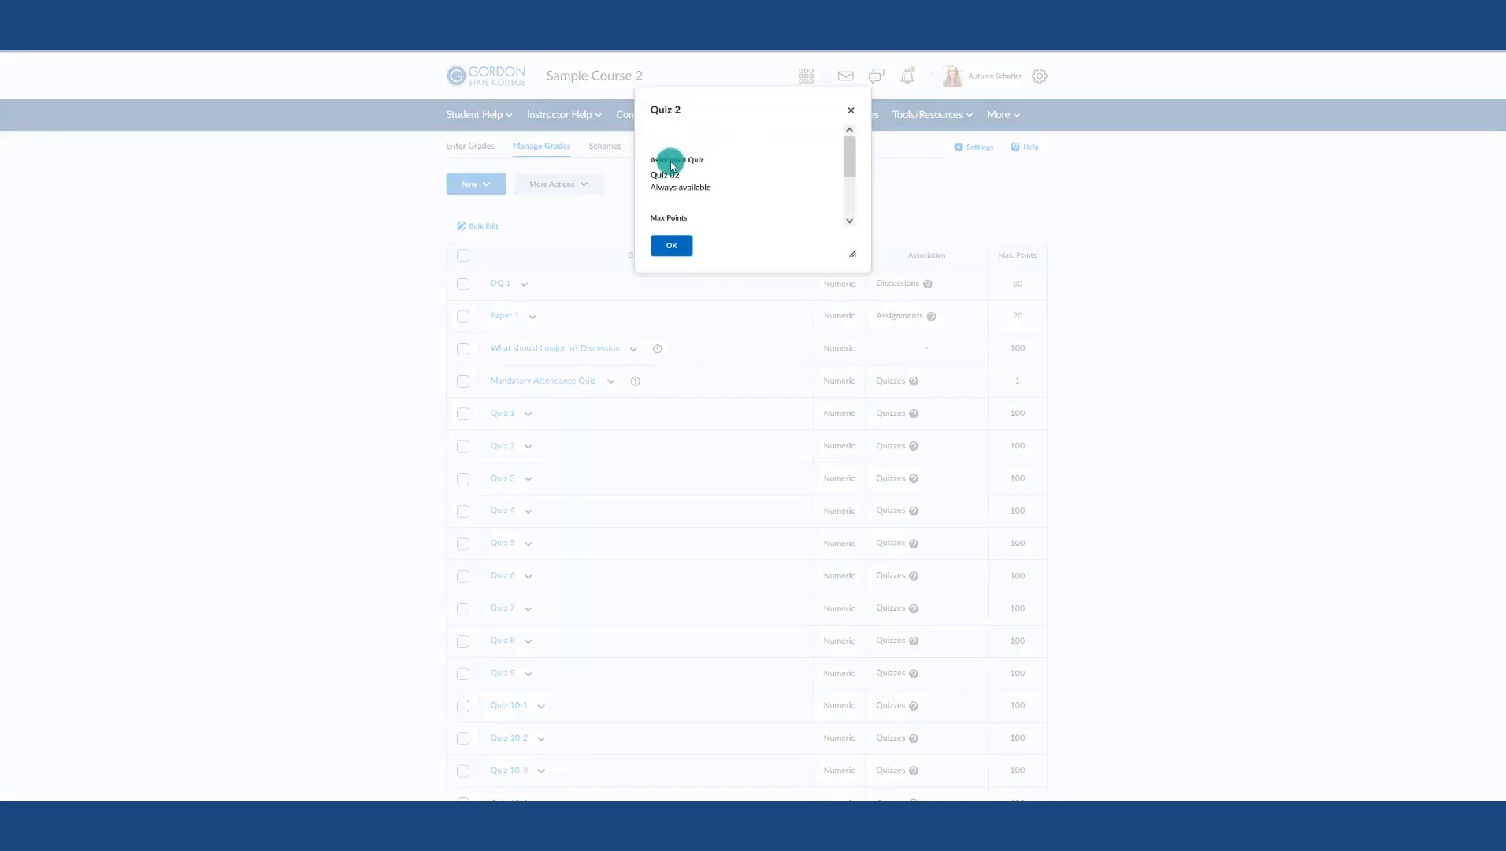
drag(647, 161, 684, 177)
drag(684, 177, 635, 176)
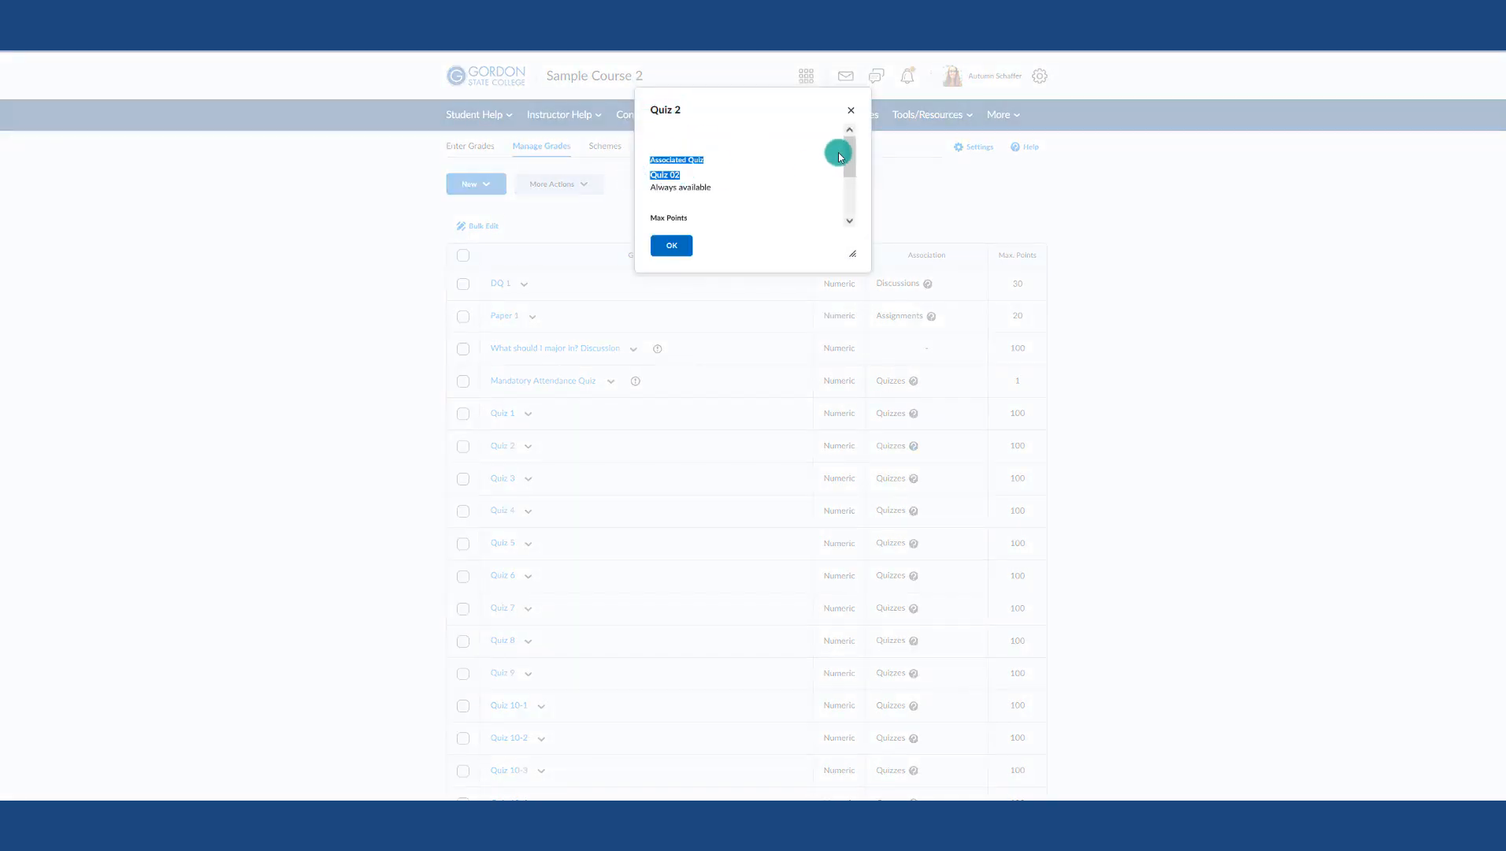
click(849, 111)
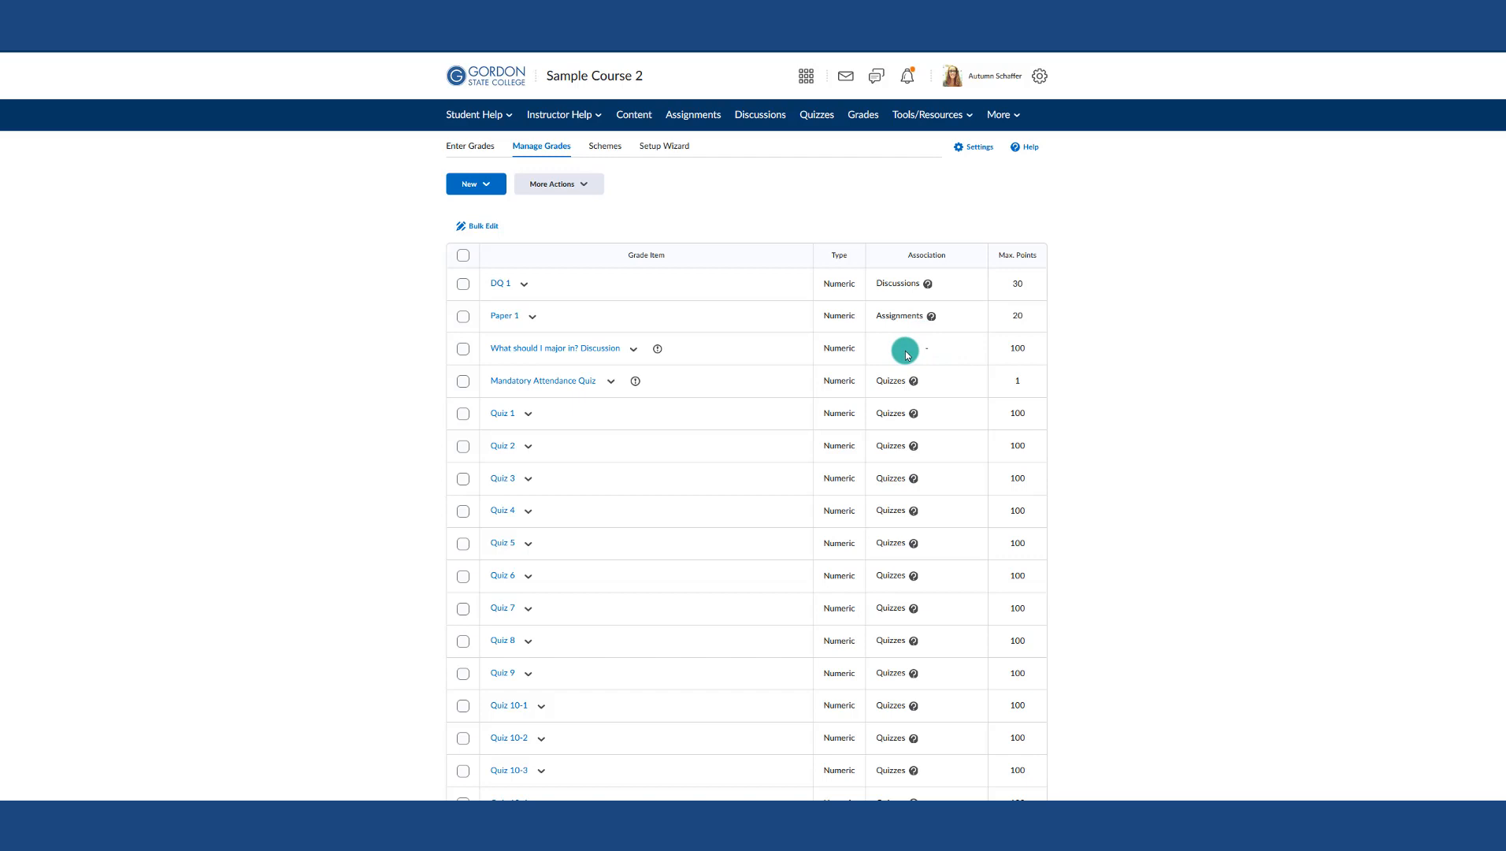
Step: Open the Module 6 Exam quiz for editing and have attempt results auto-published upon completion in its assessment settings
click(820, 120)
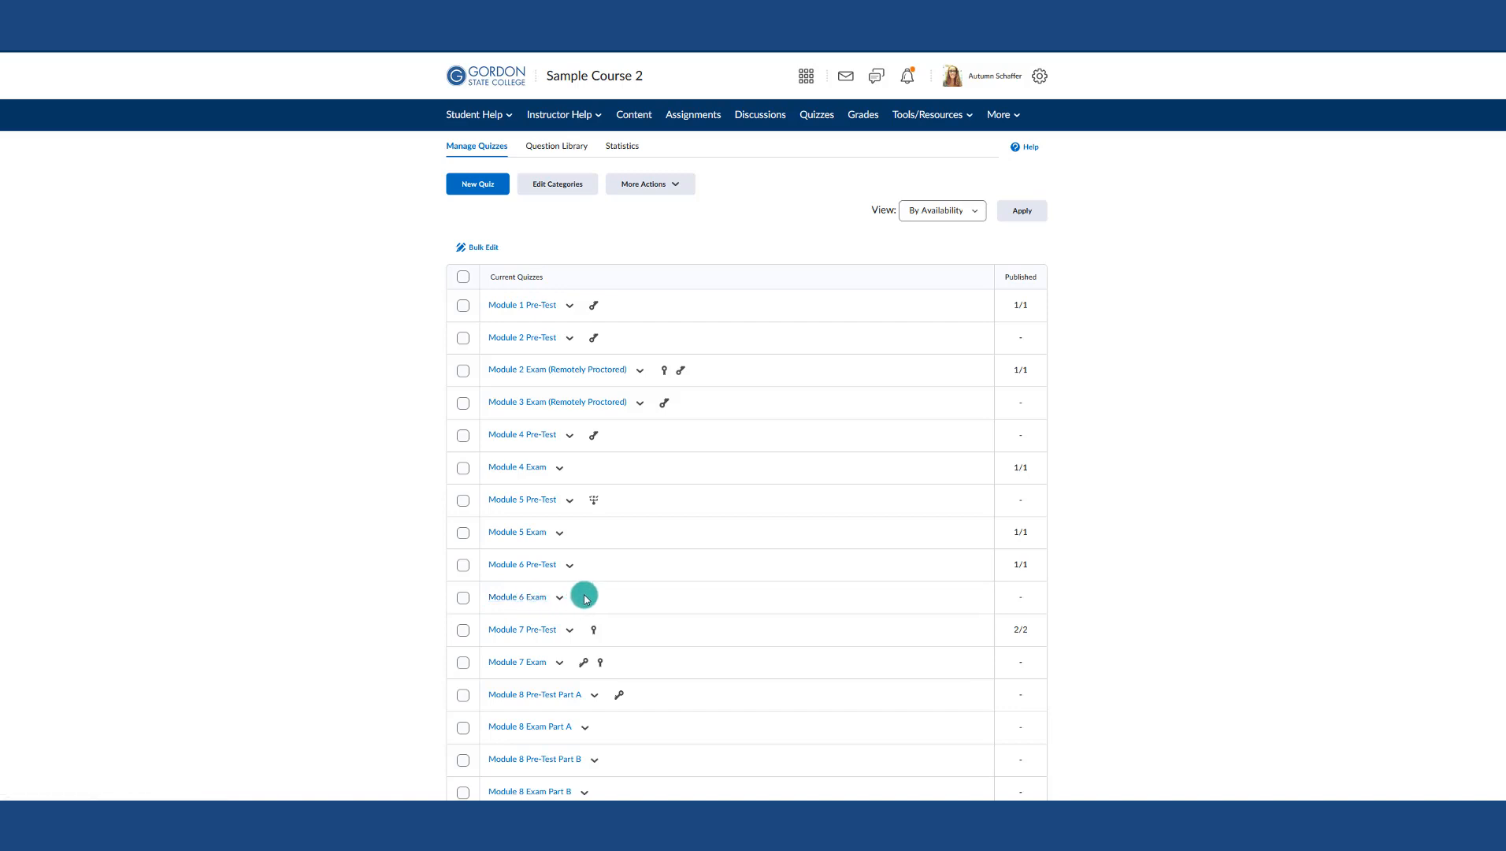
click(564, 601)
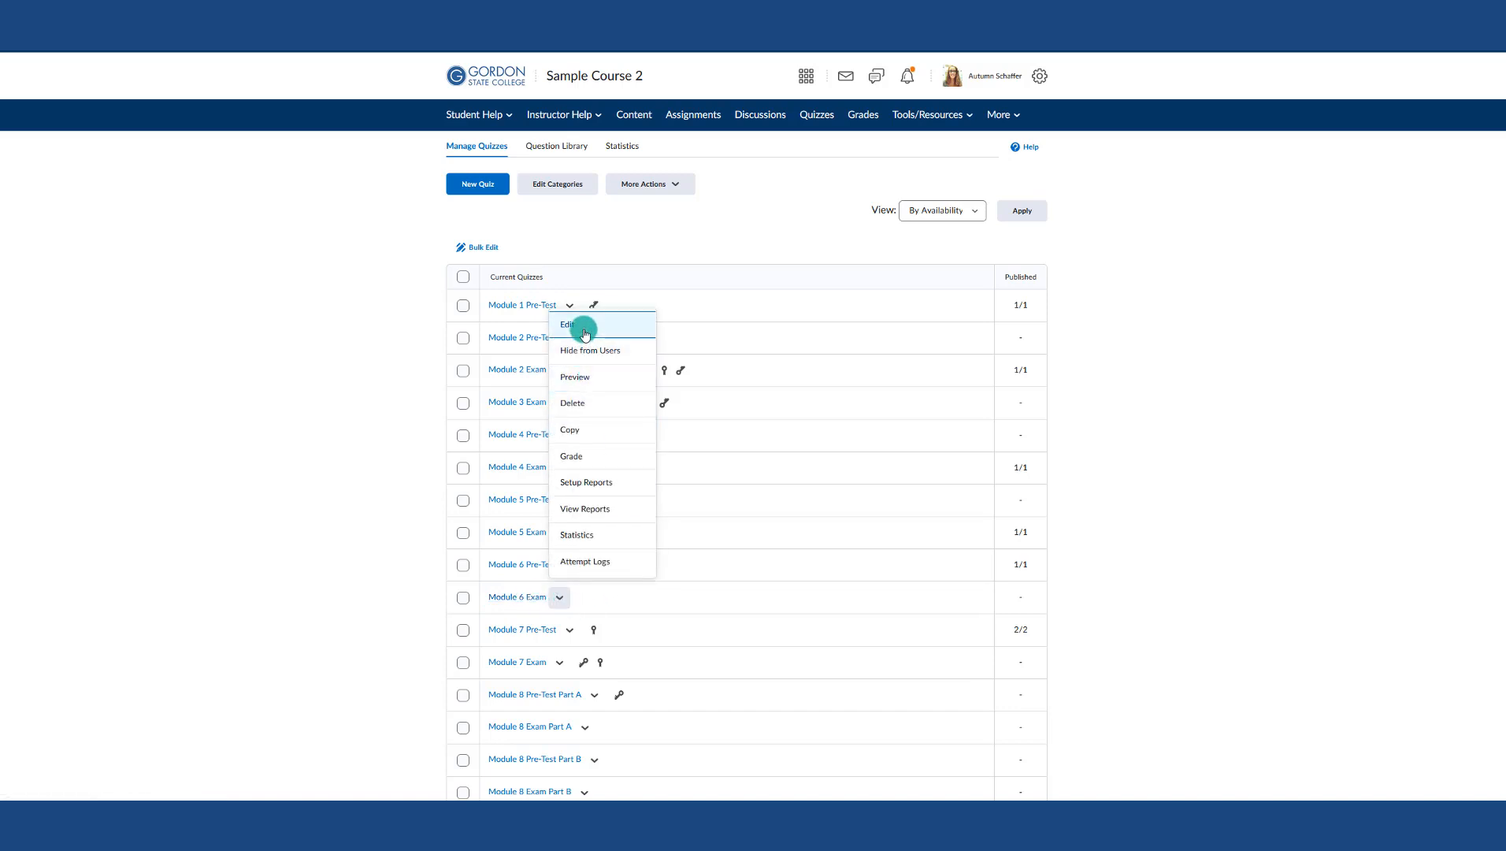
click(581, 329)
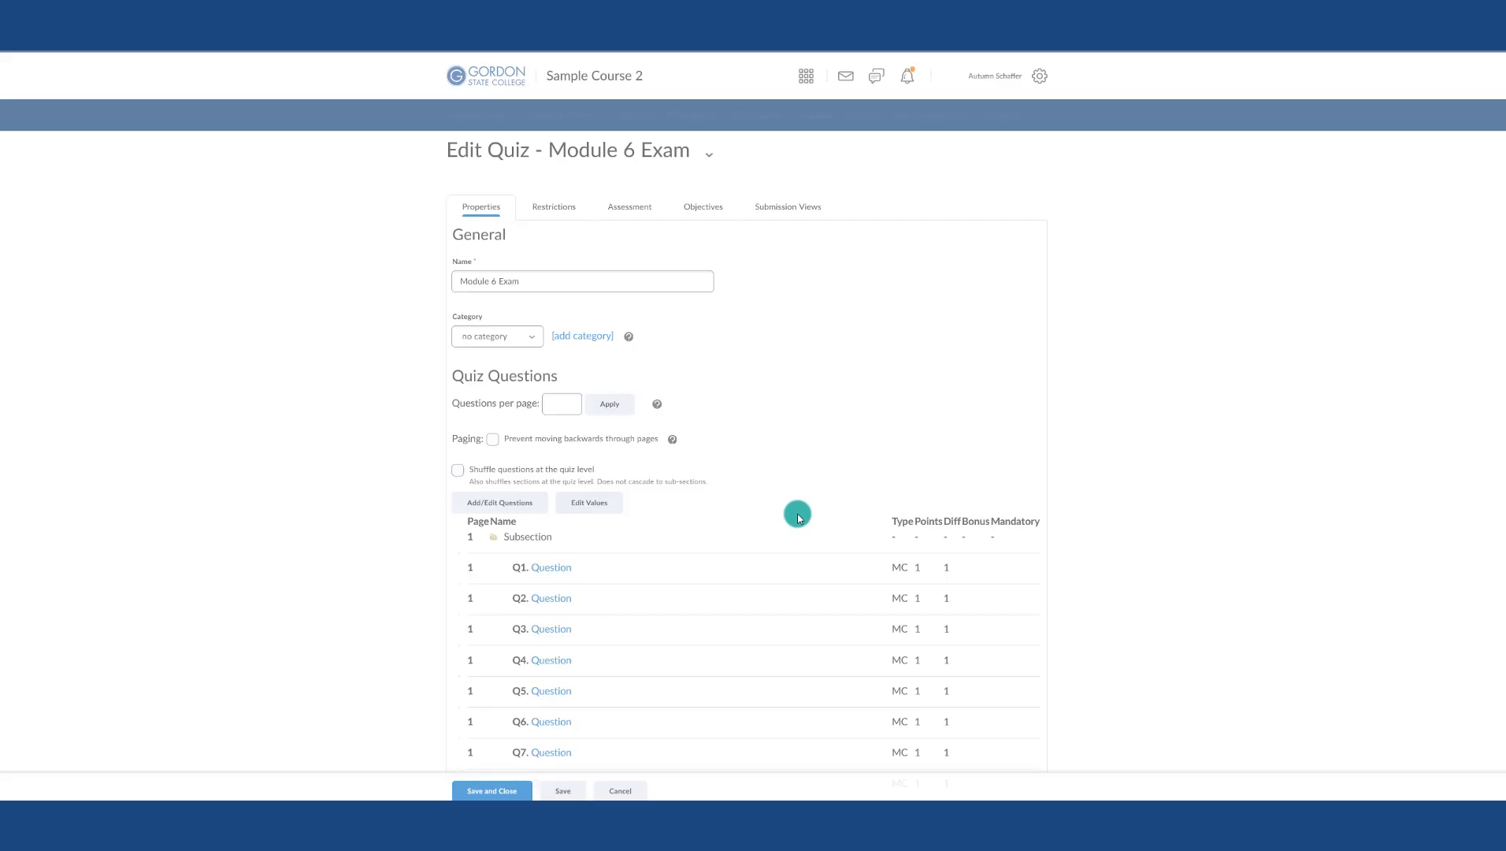
click(638, 207)
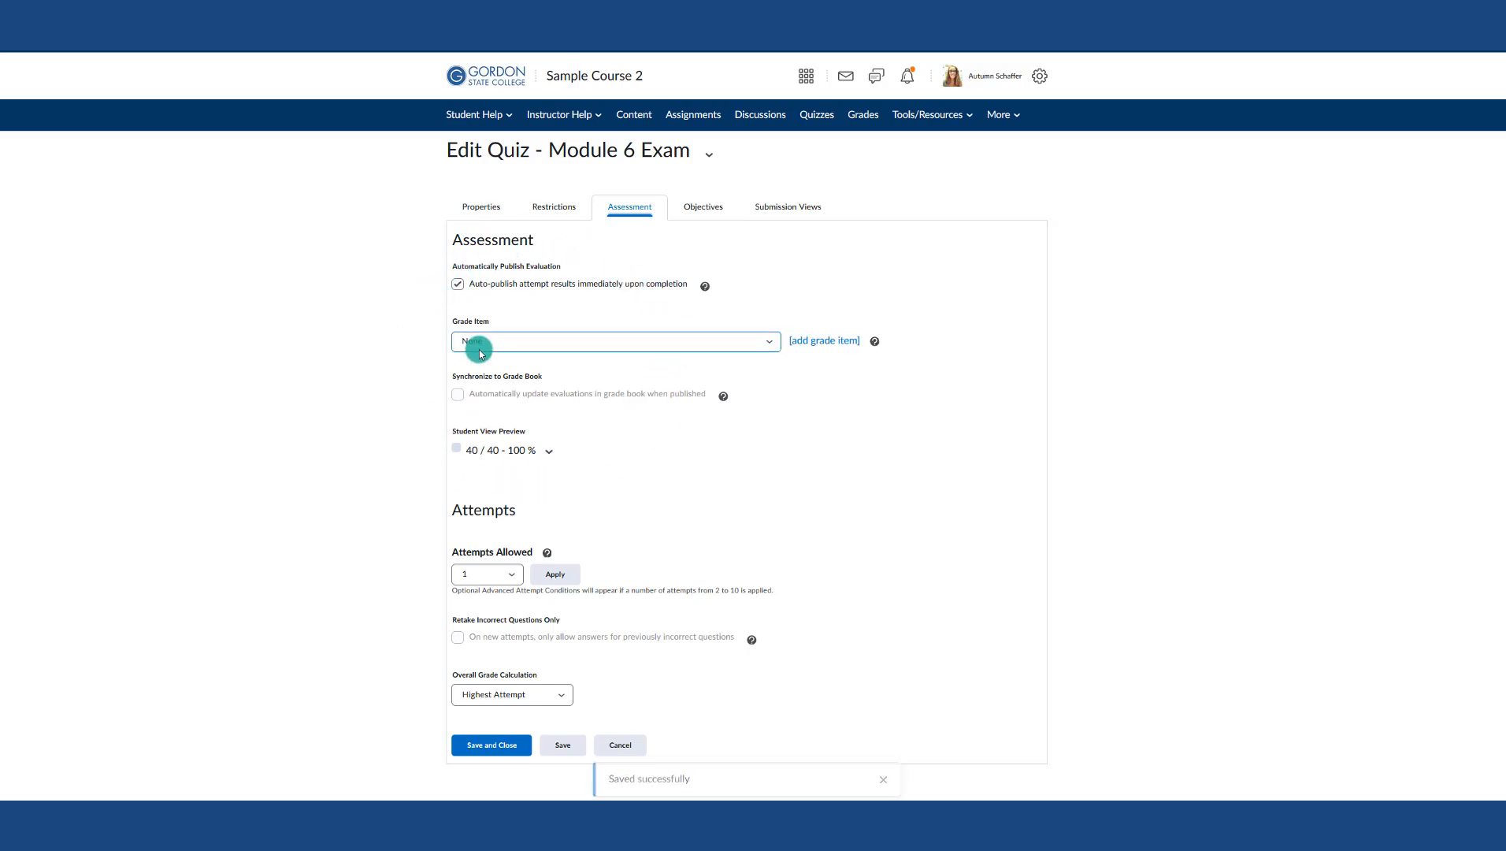
click(460, 288)
Step: Start a new grade item for the quiz, named Module 6 Exam, with its category kept at None
click(471, 340)
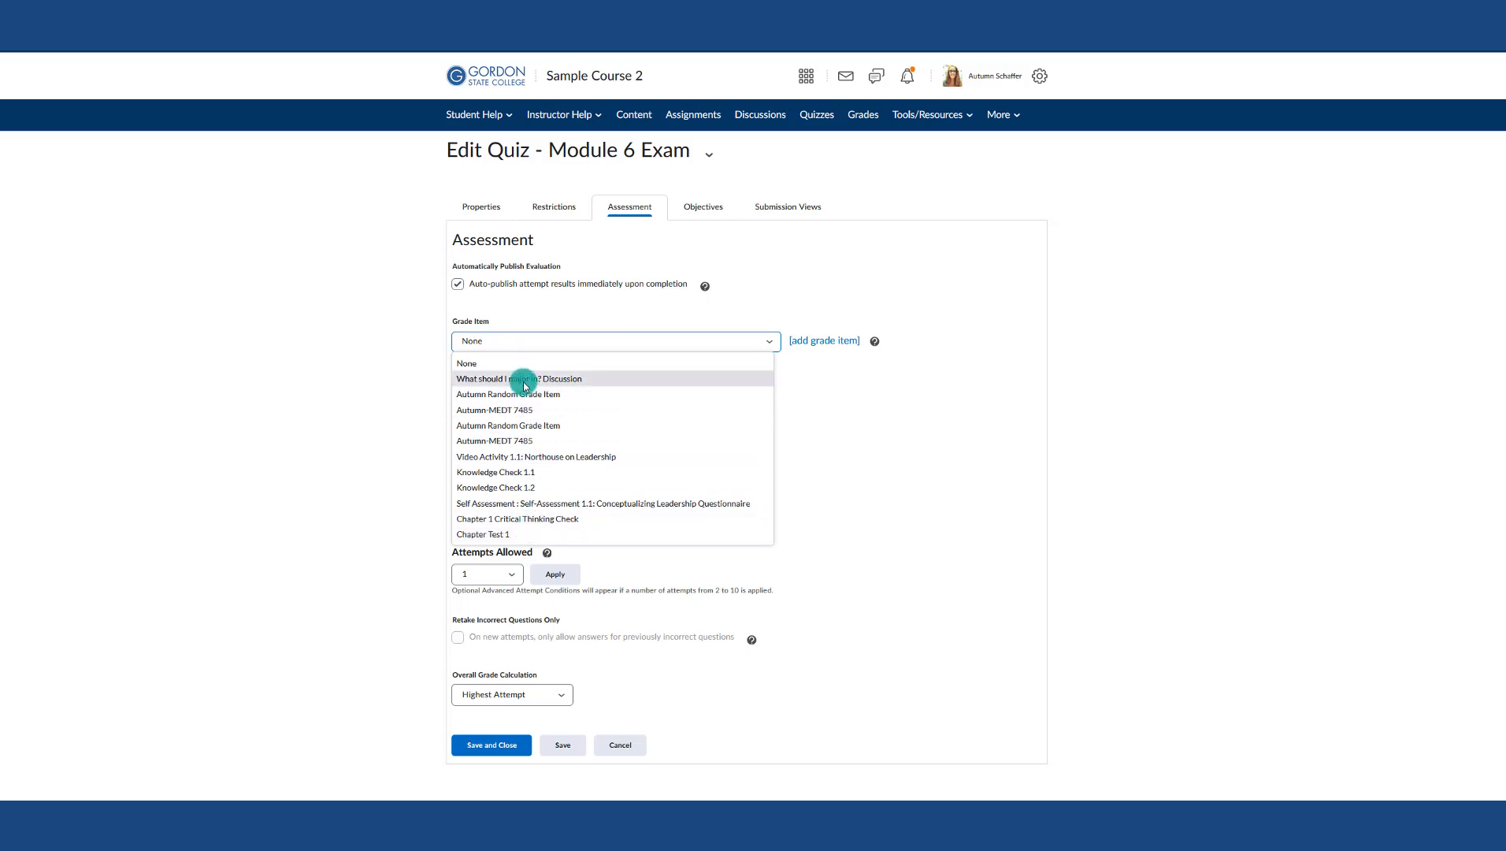
click(826, 341)
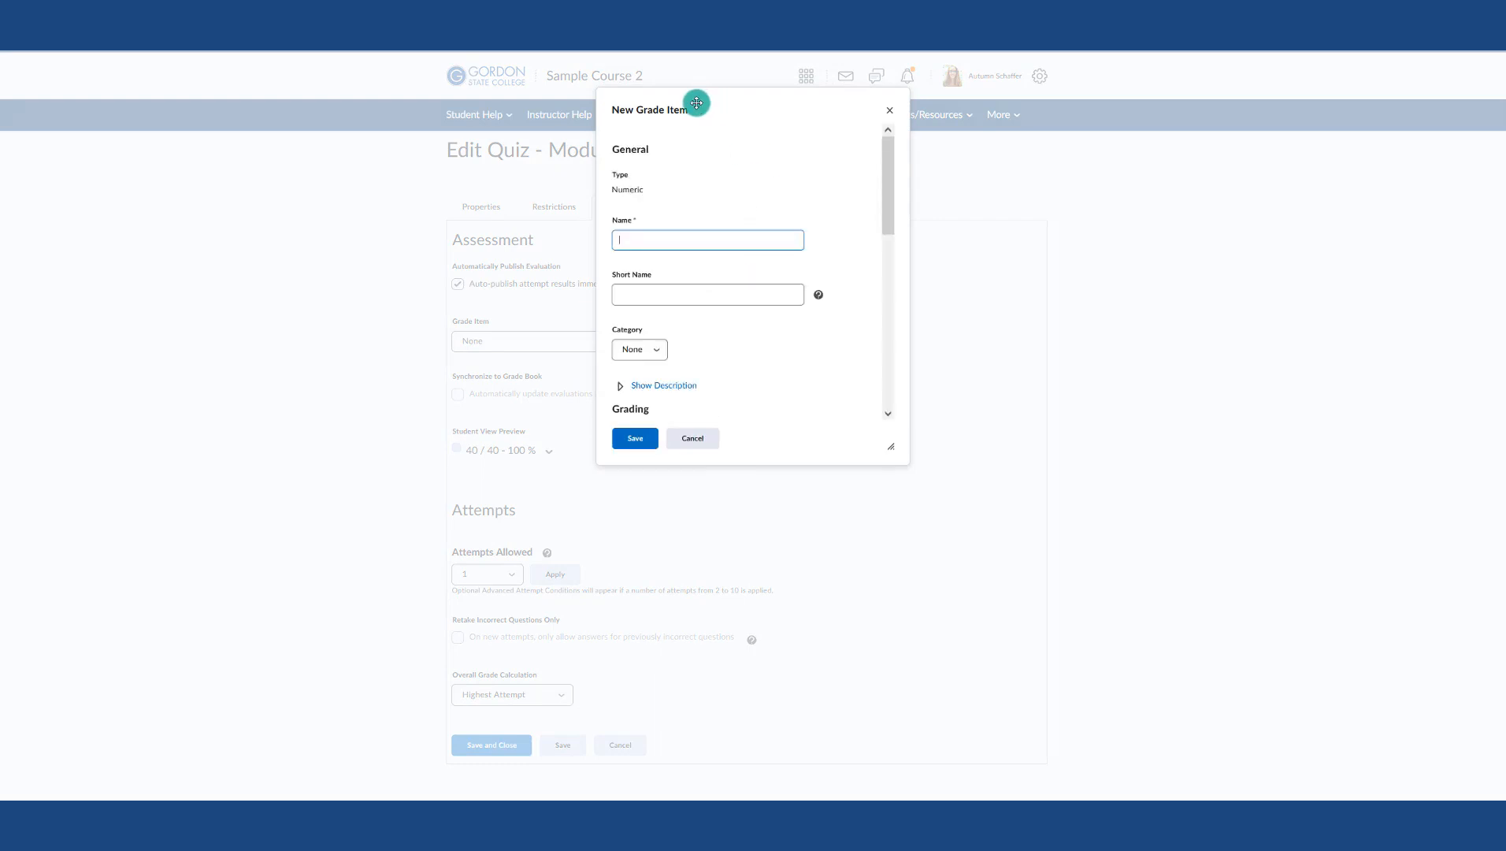
drag(696, 103, 958, 231)
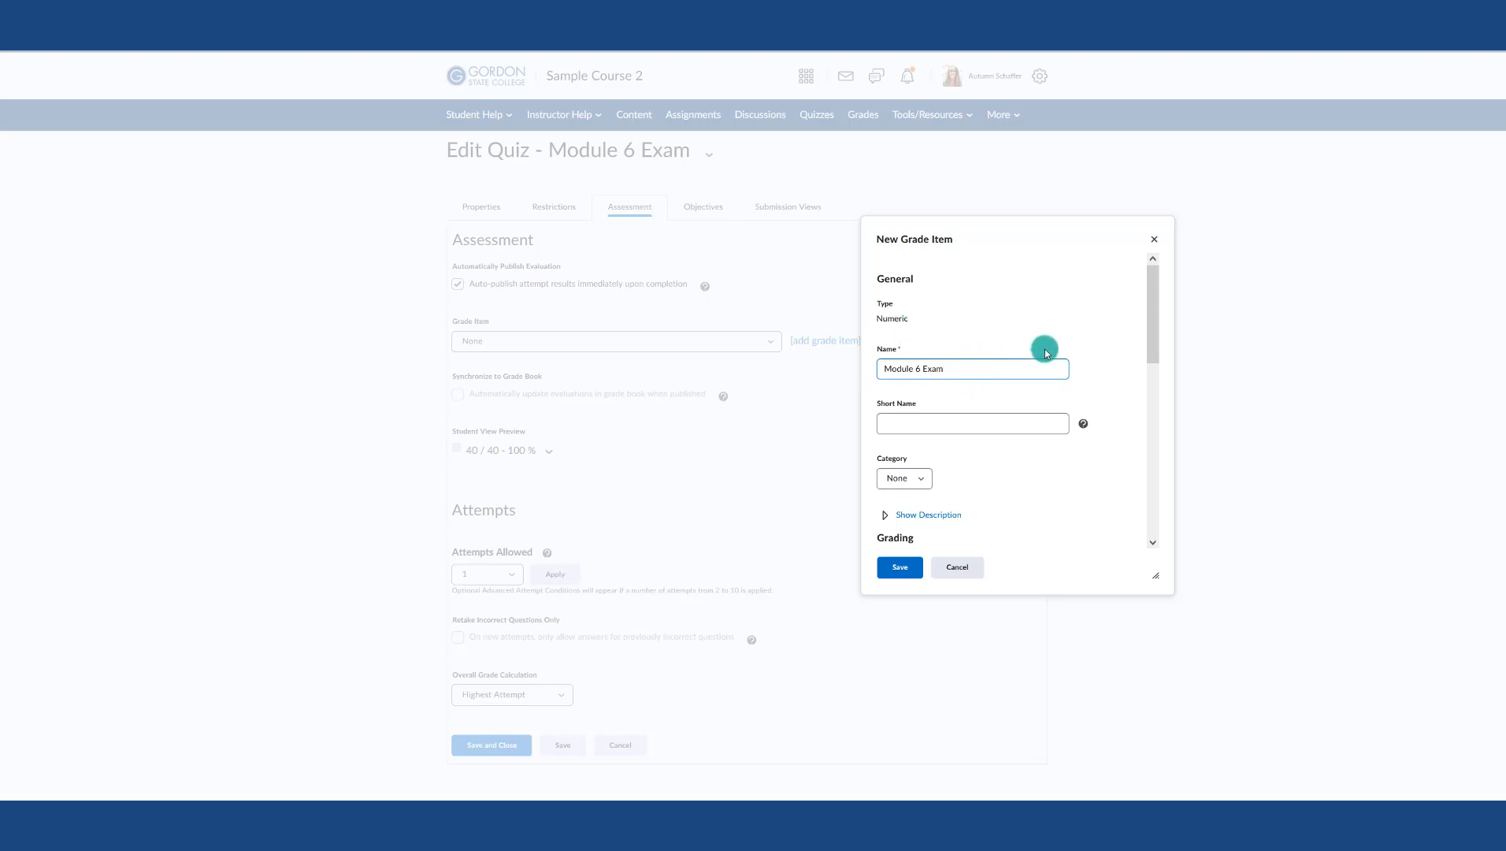
scroll(1045, 349, down, 1)
click(896, 429)
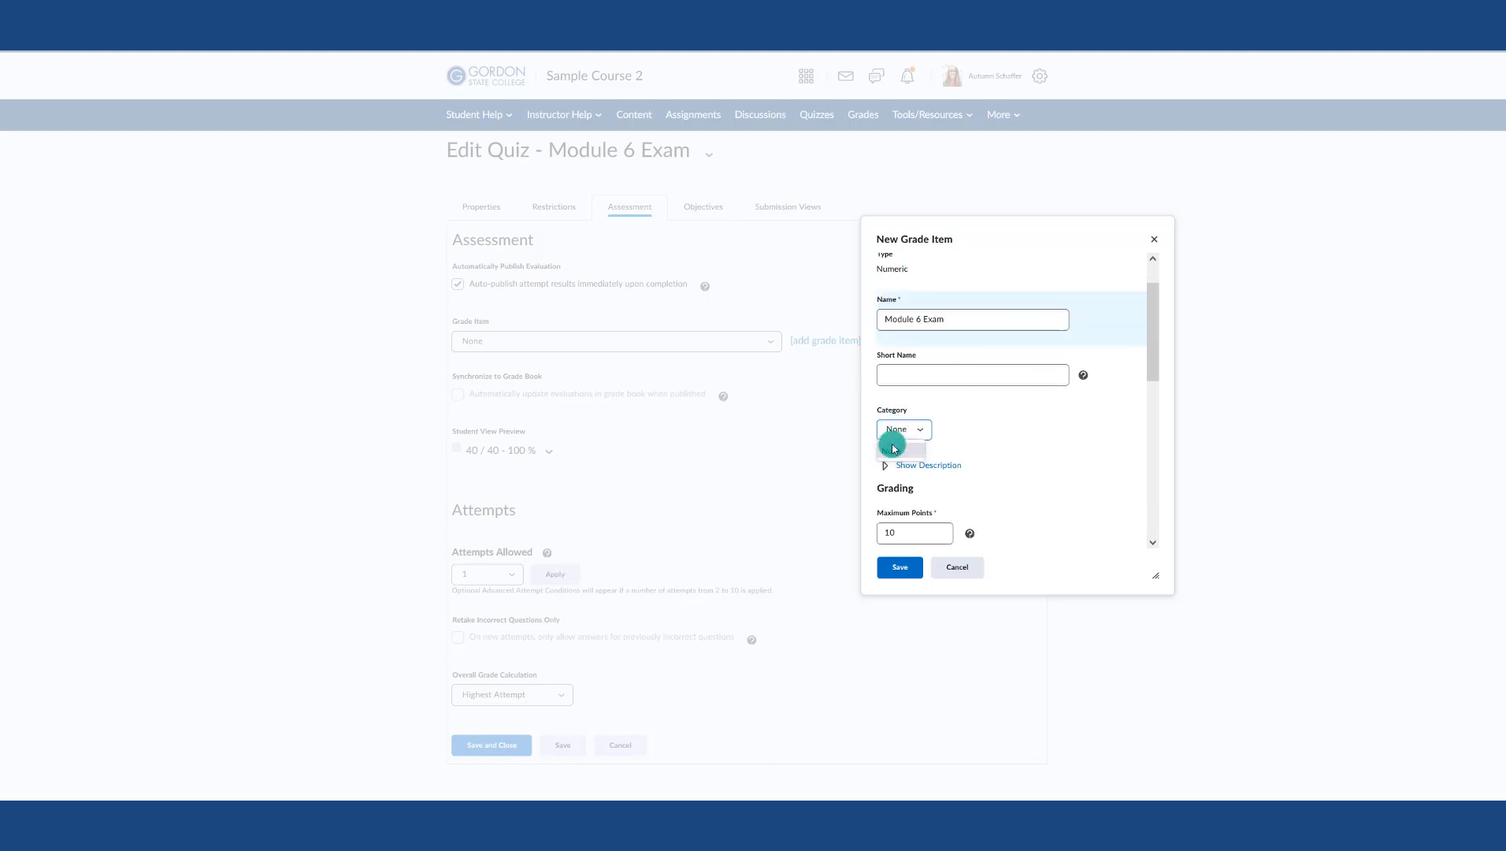
click(890, 436)
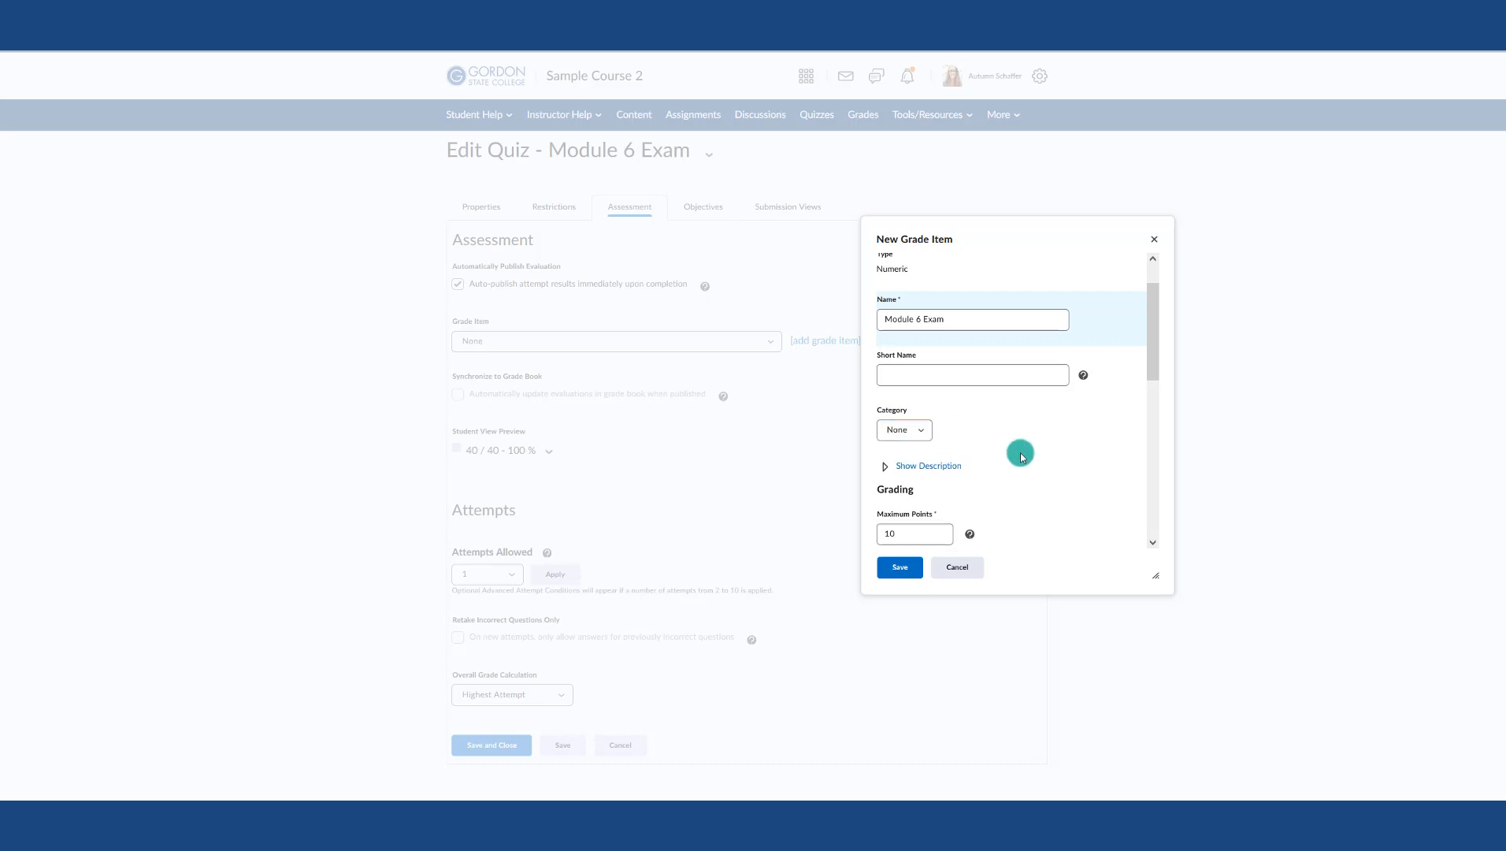
Step: Set the new grade item's maximum points to 40 and save the grade item
scroll(1005, 454, down, 2)
click(923, 437)
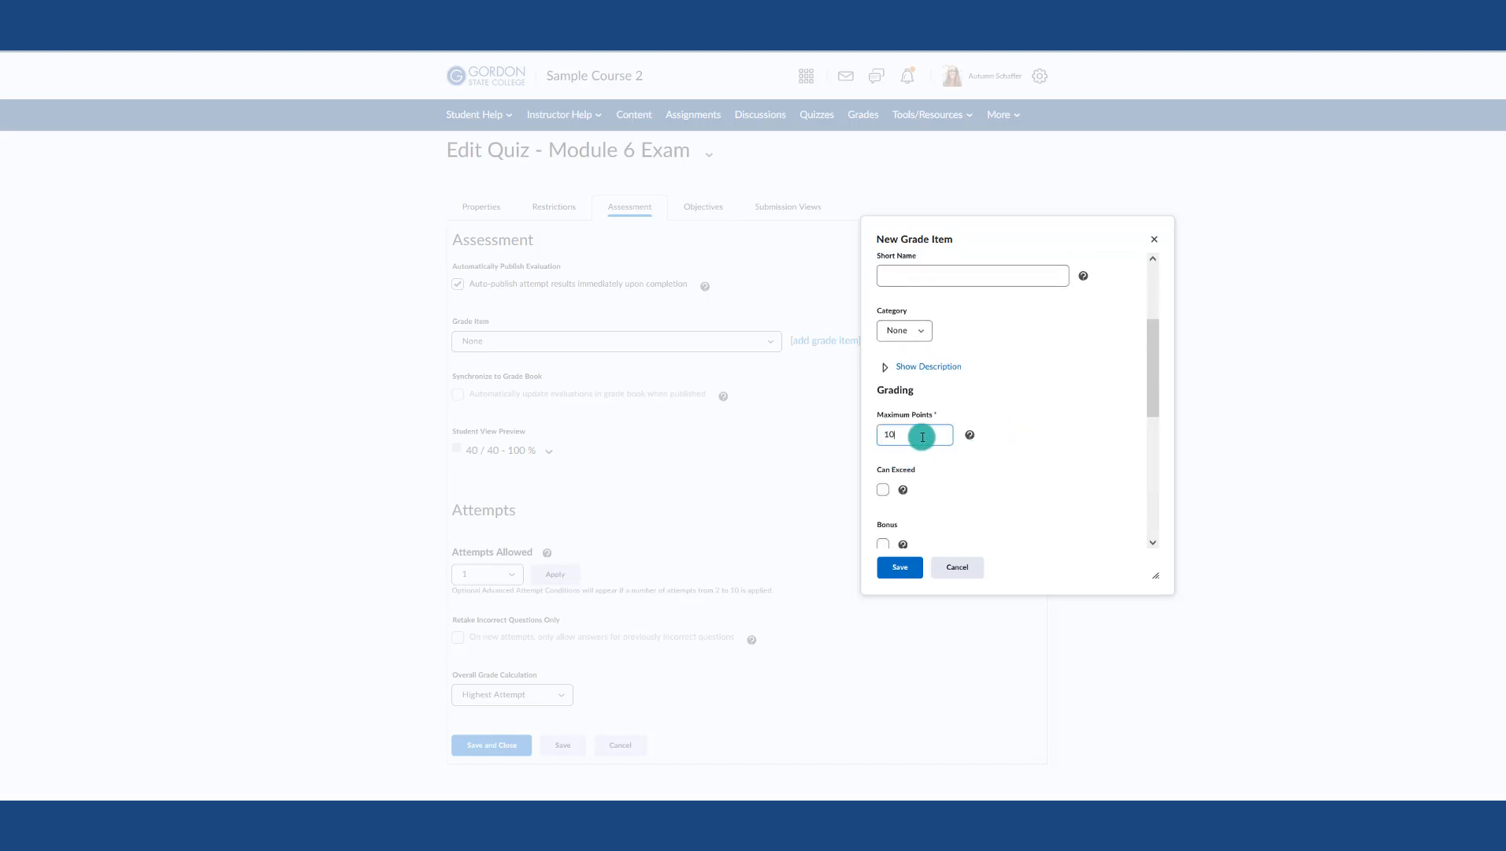
drag(921, 436, 869, 436)
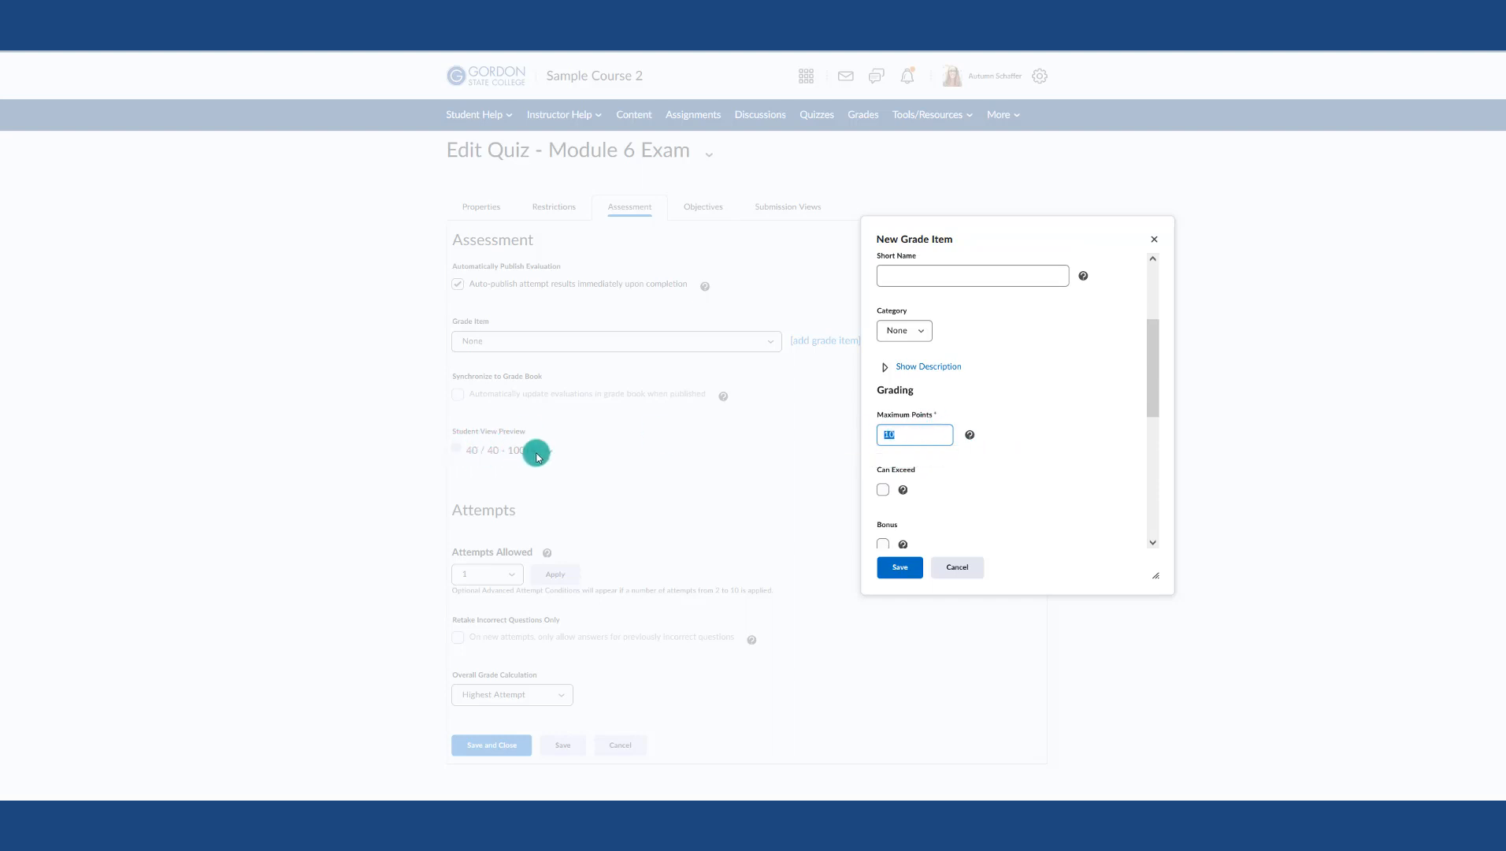
drag(916, 436, 872, 425)
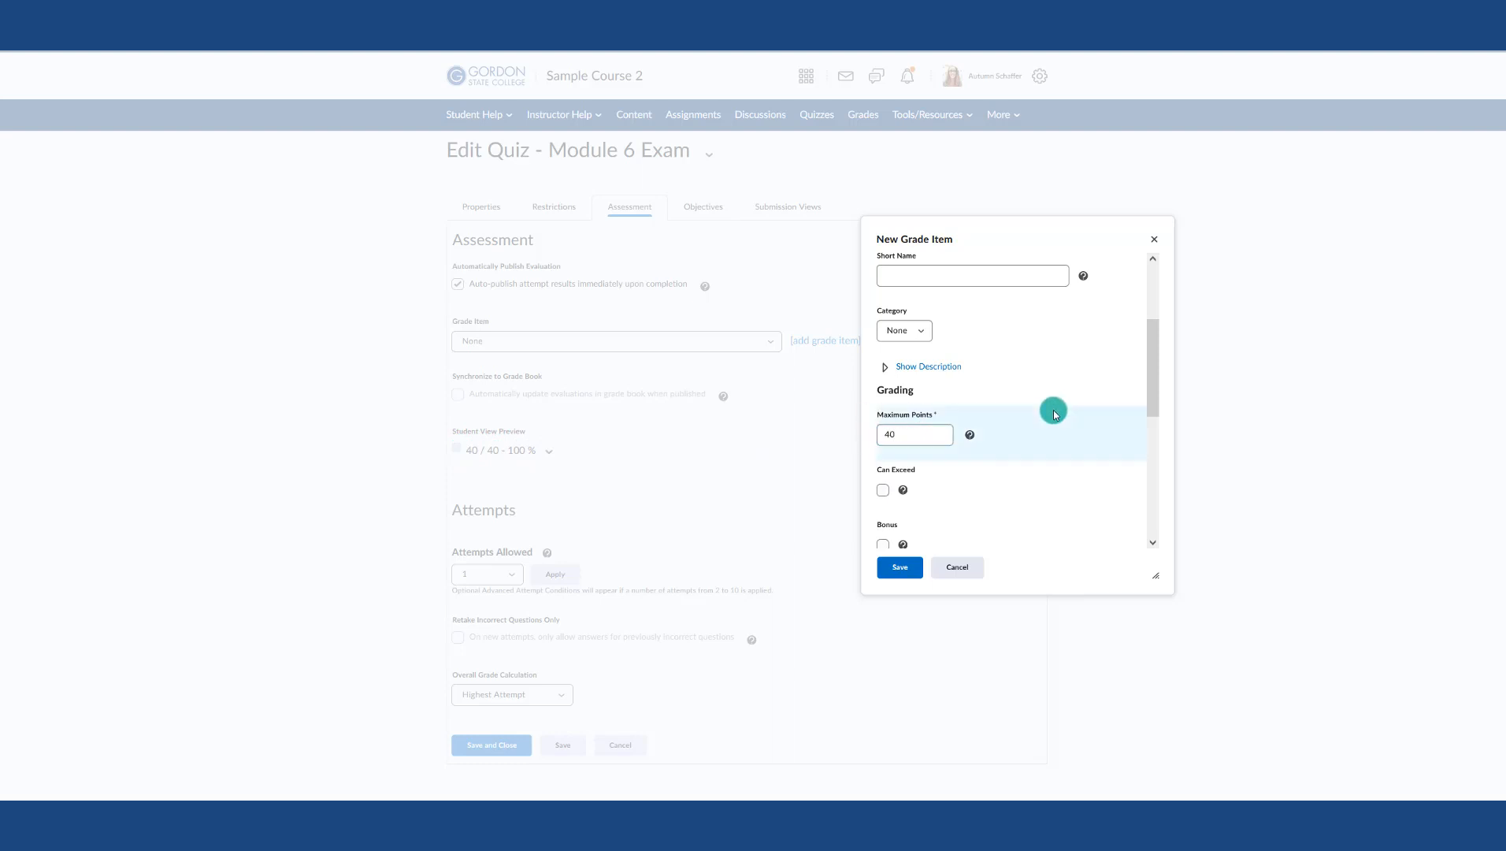
scroll(1047, 430, down, 2)
click(899, 567)
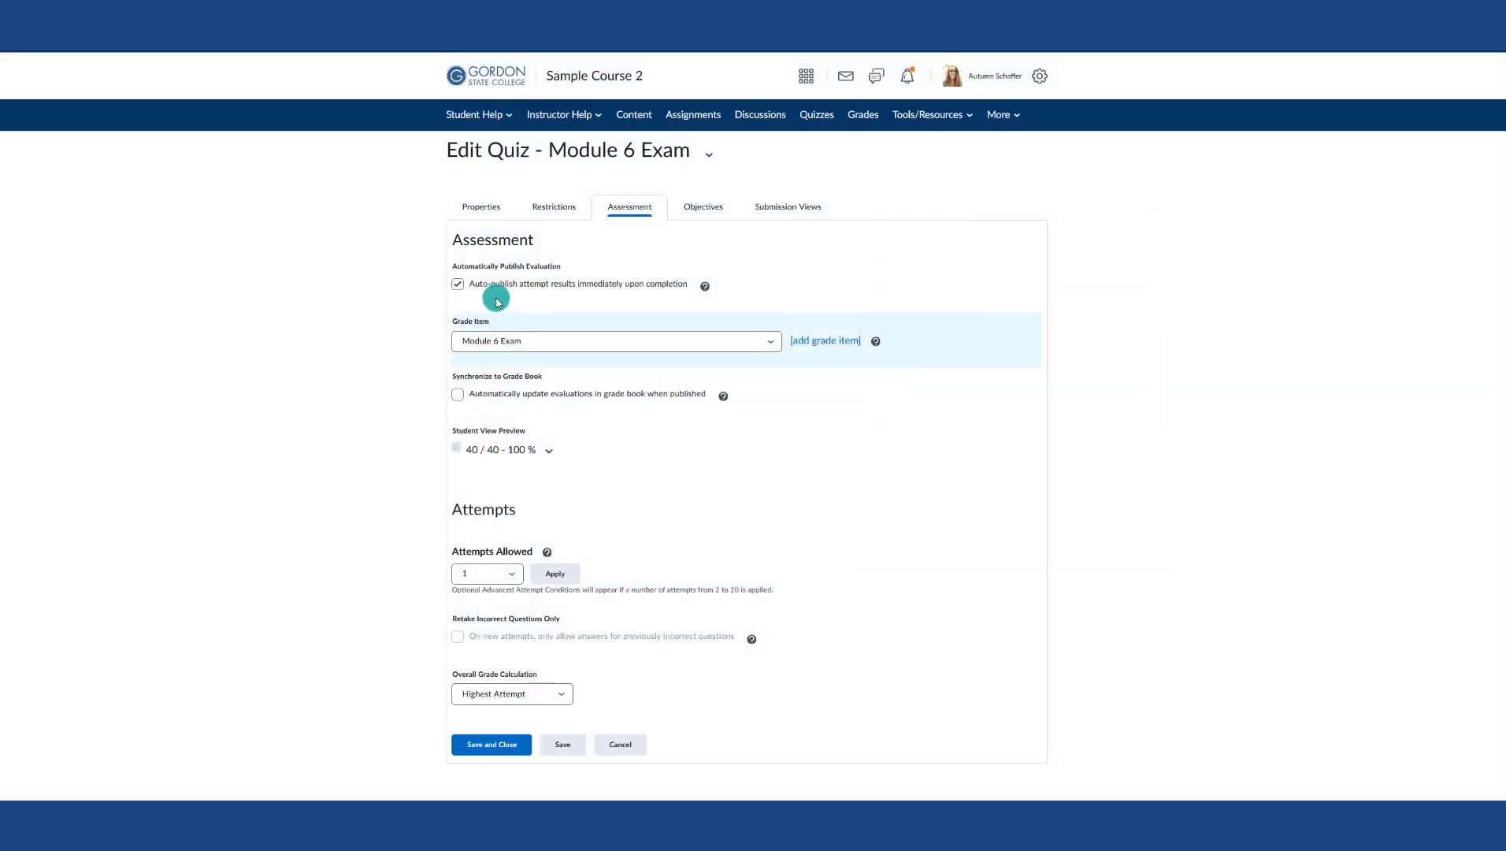
Step: Enable automatic updating of the quiz's evaluations in the grade book when published, and save and close the quiz
click(456, 396)
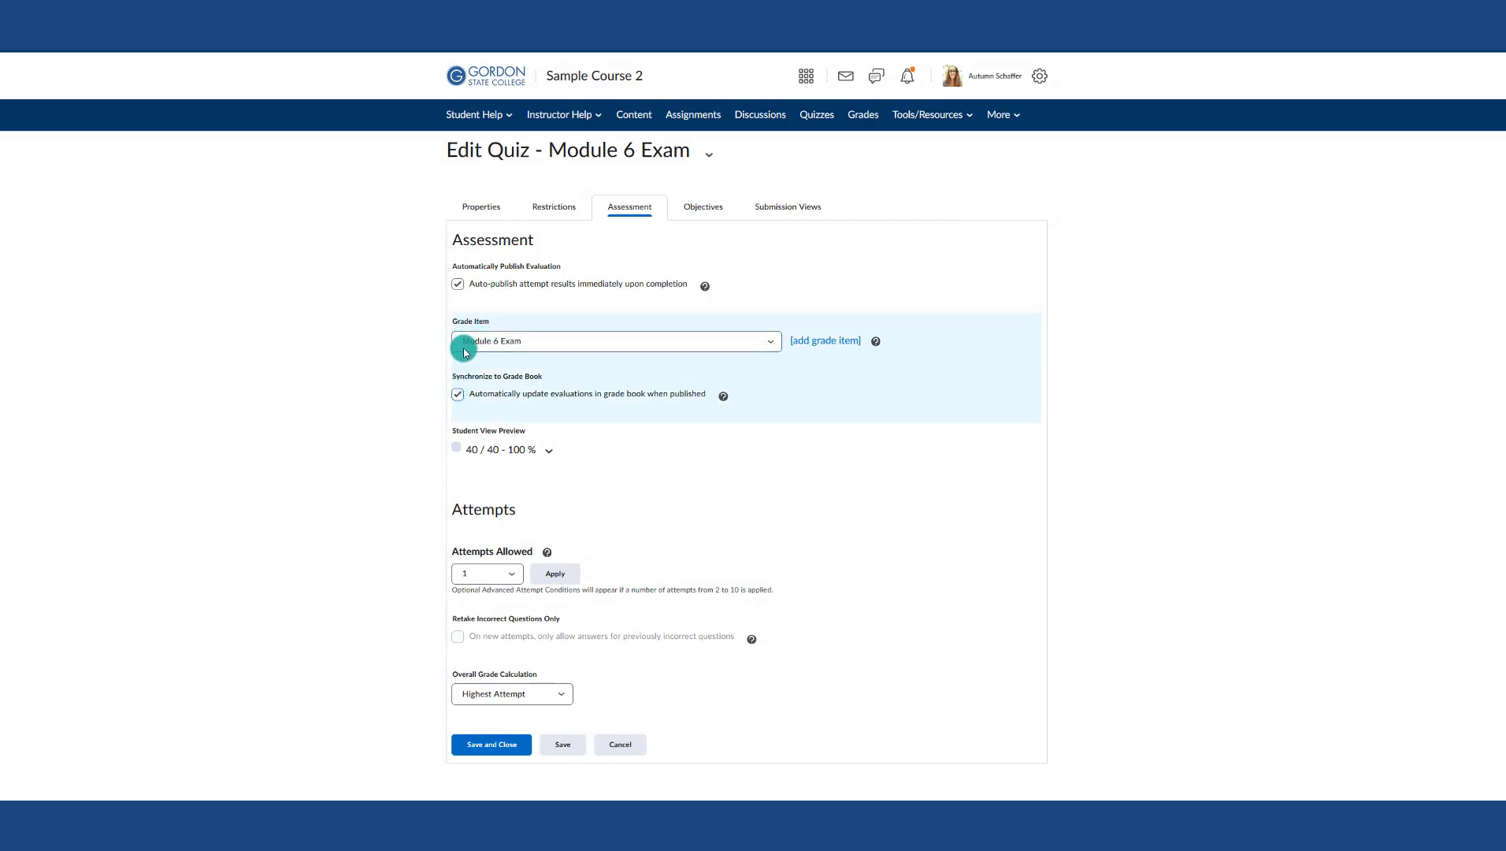
click(458, 283)
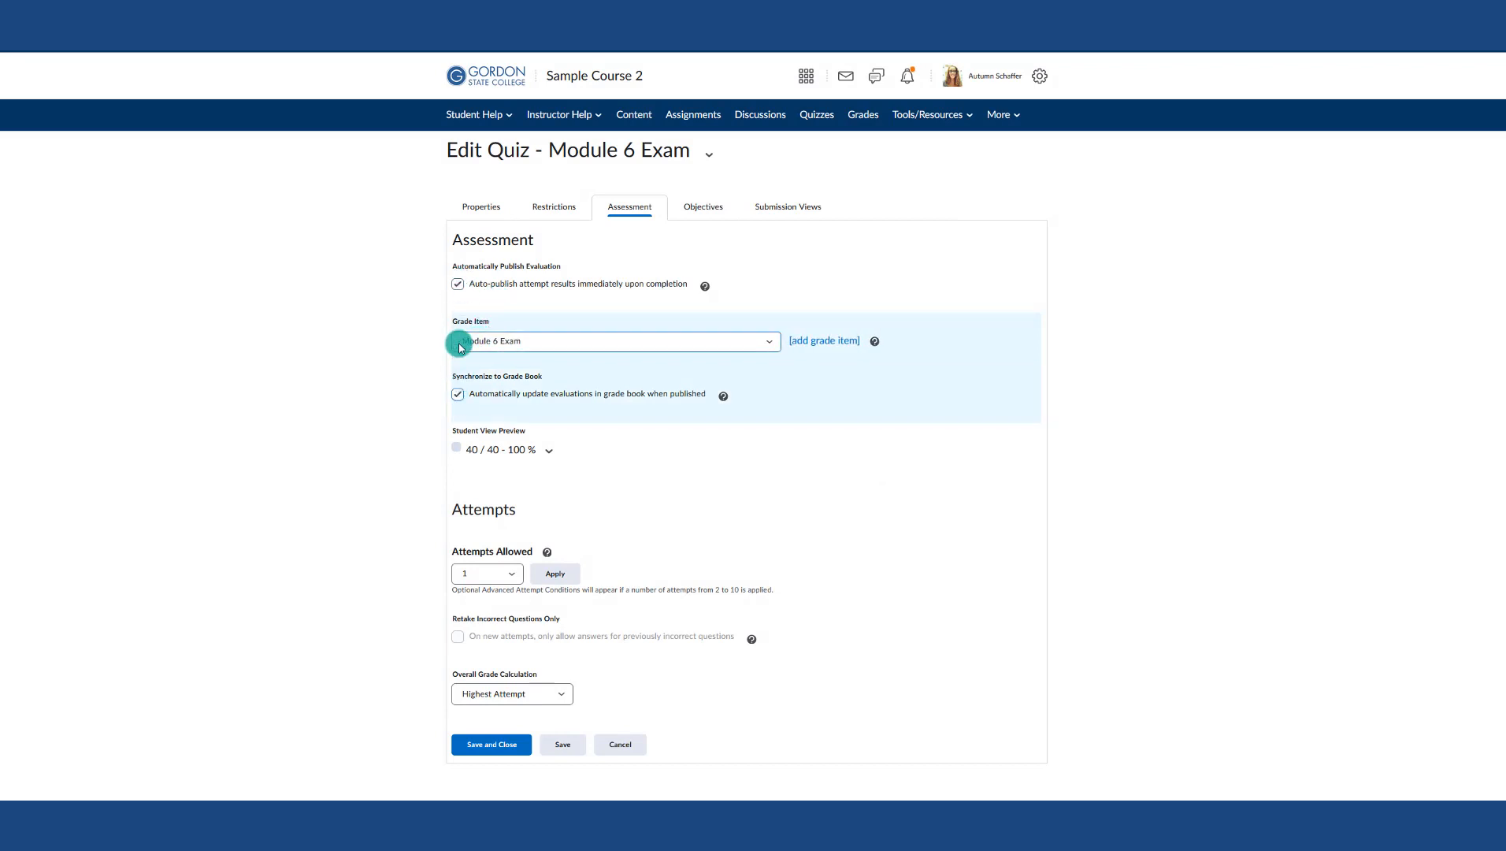
click(504, 745)
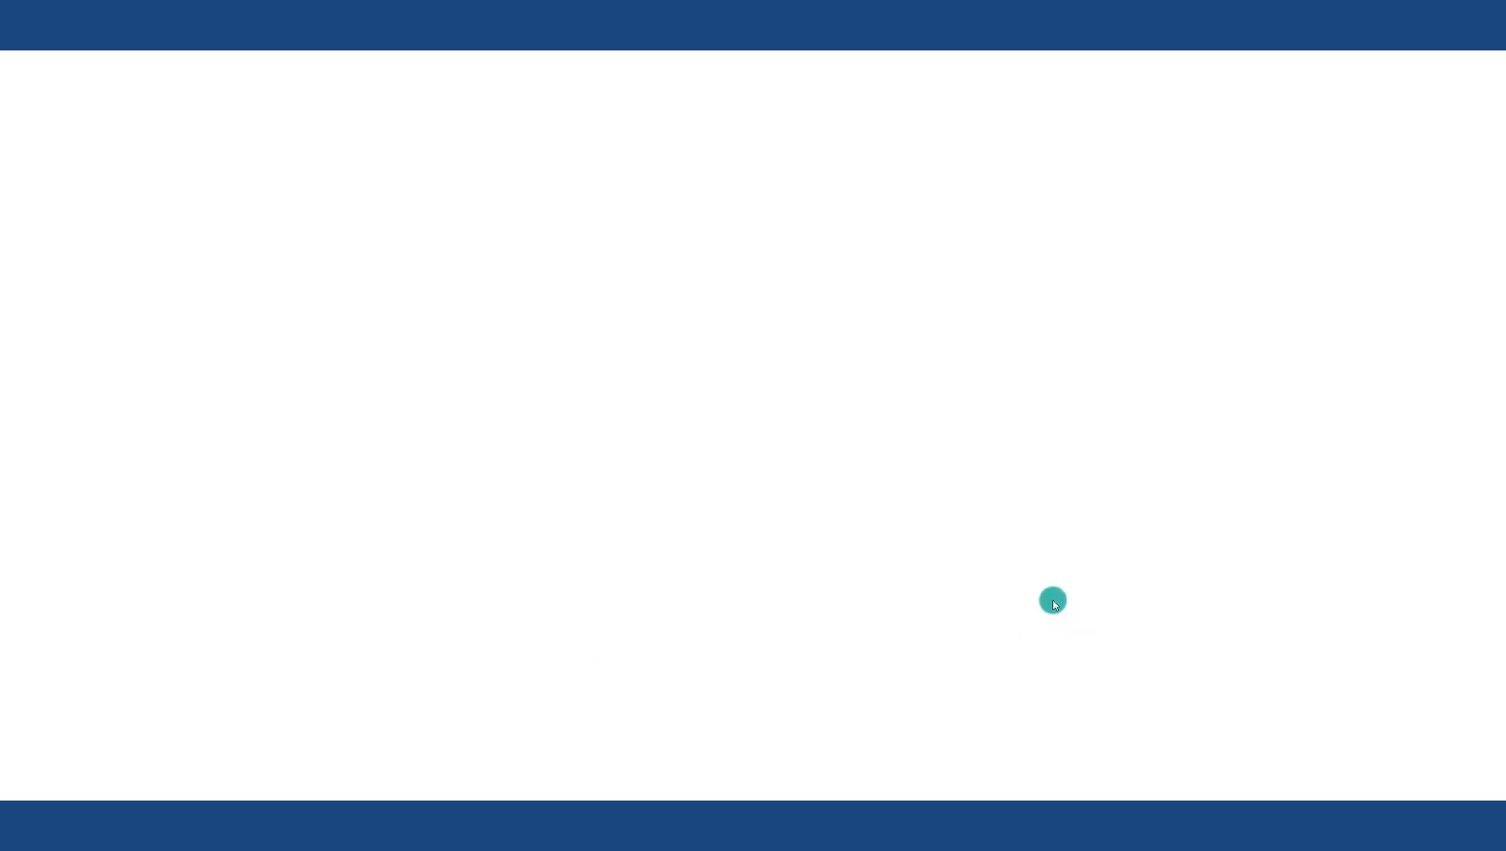
scroll(581, 528, down, 1)
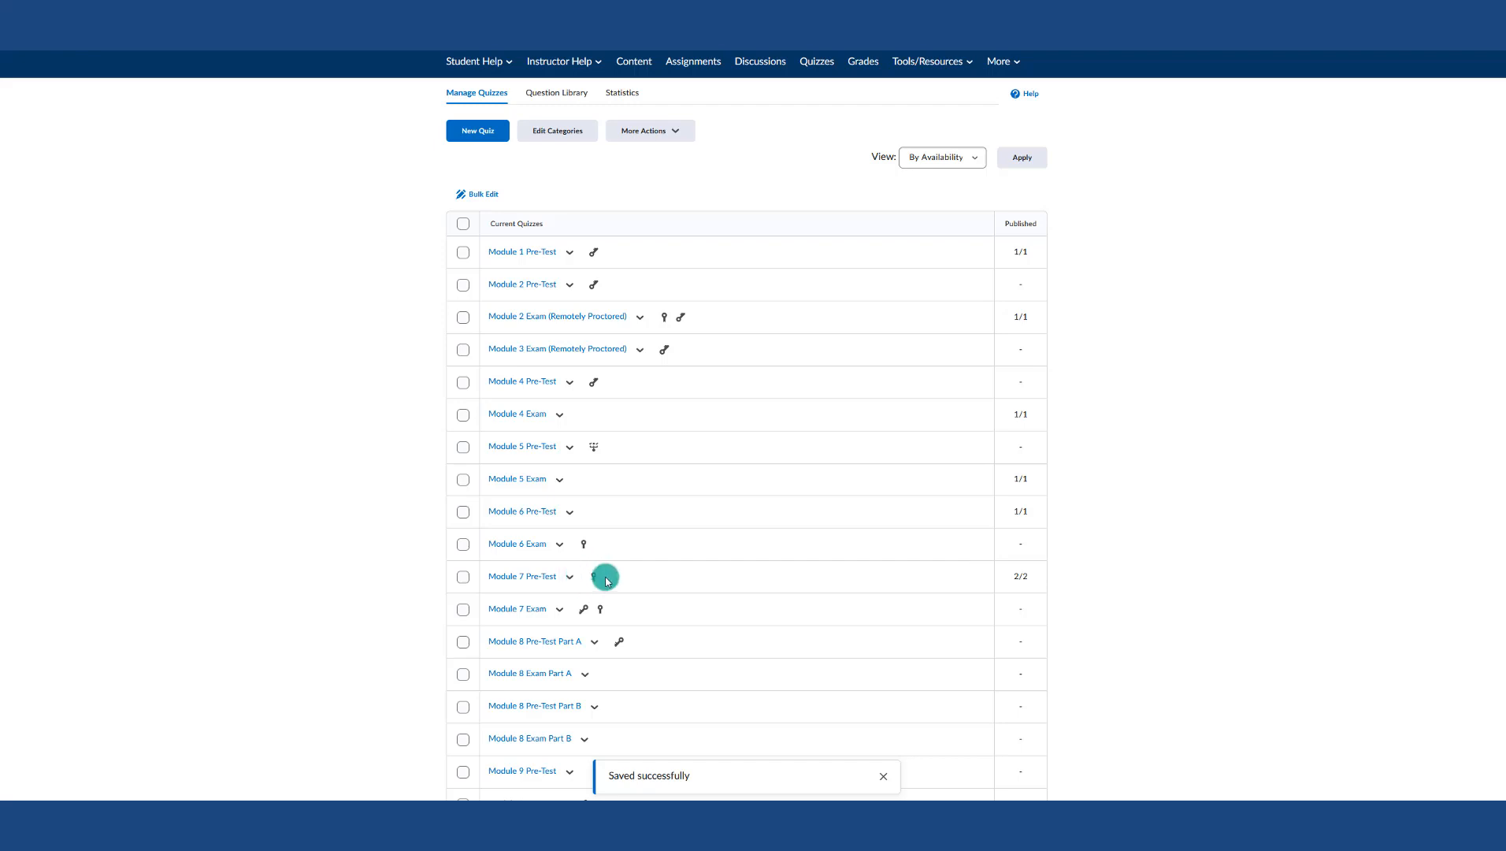
scroll(705, 331, up, 1)
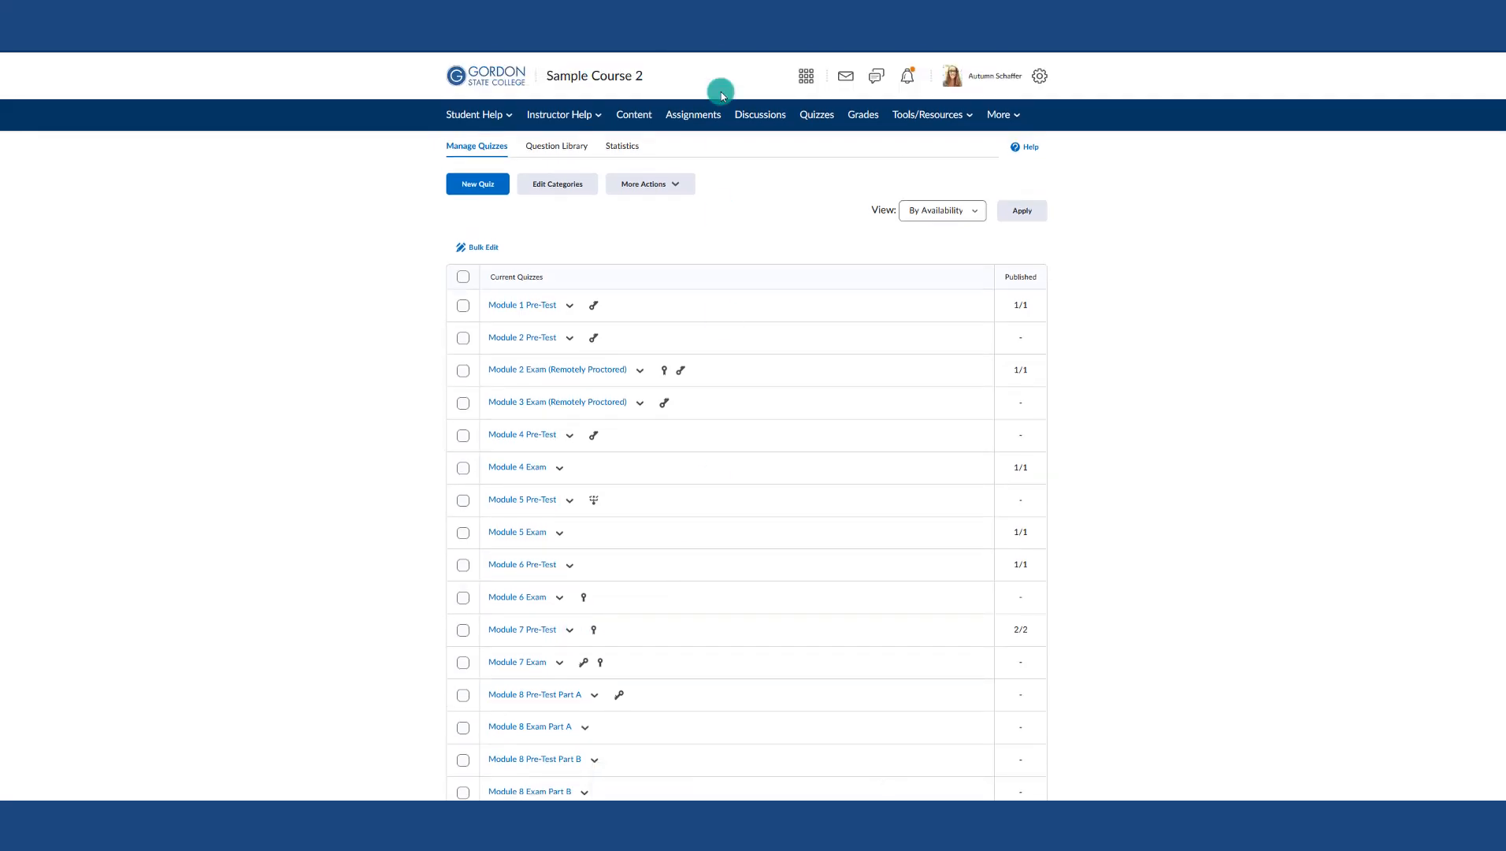
Step: Find the Discussion 1 topic without a linked assessment in the Discussions forum and open its assessment settings for editing
click(758, 116)
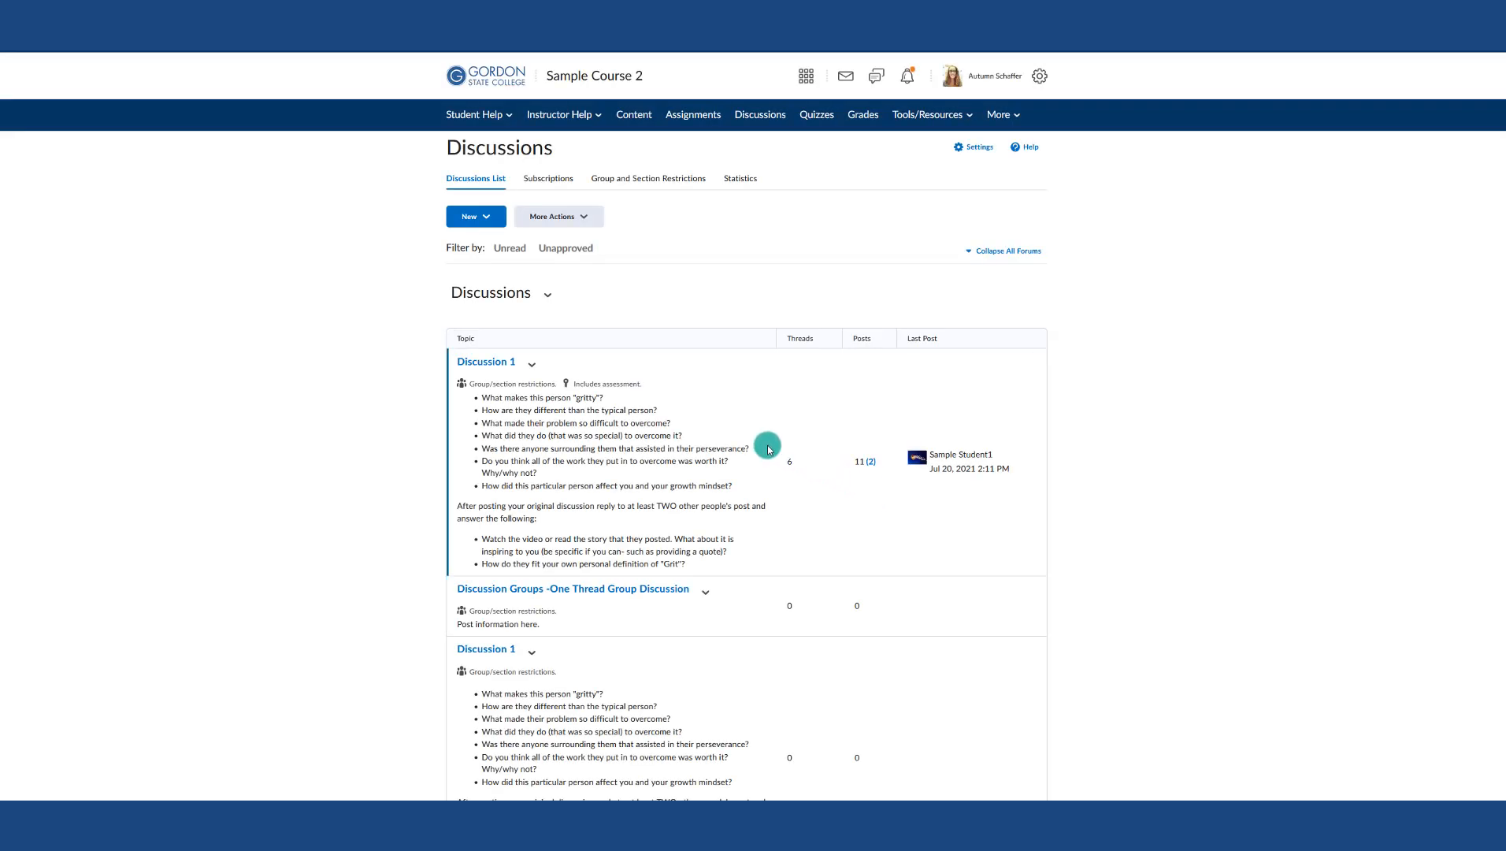
scroll(768, 445, down, 3)
scroll(768, 445, down, 10)
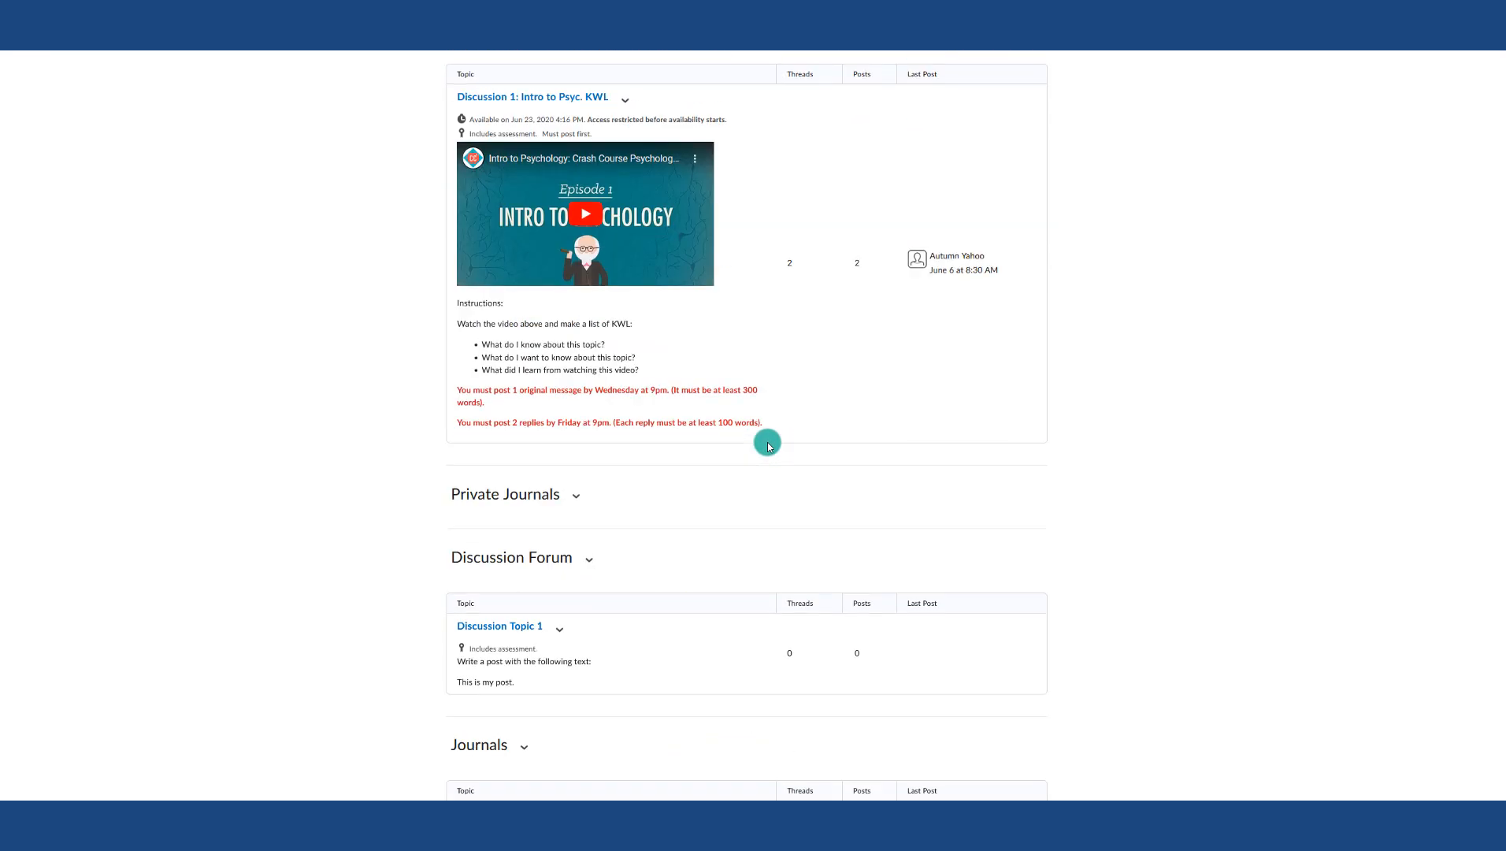
scroll(768, 445, down, 2)
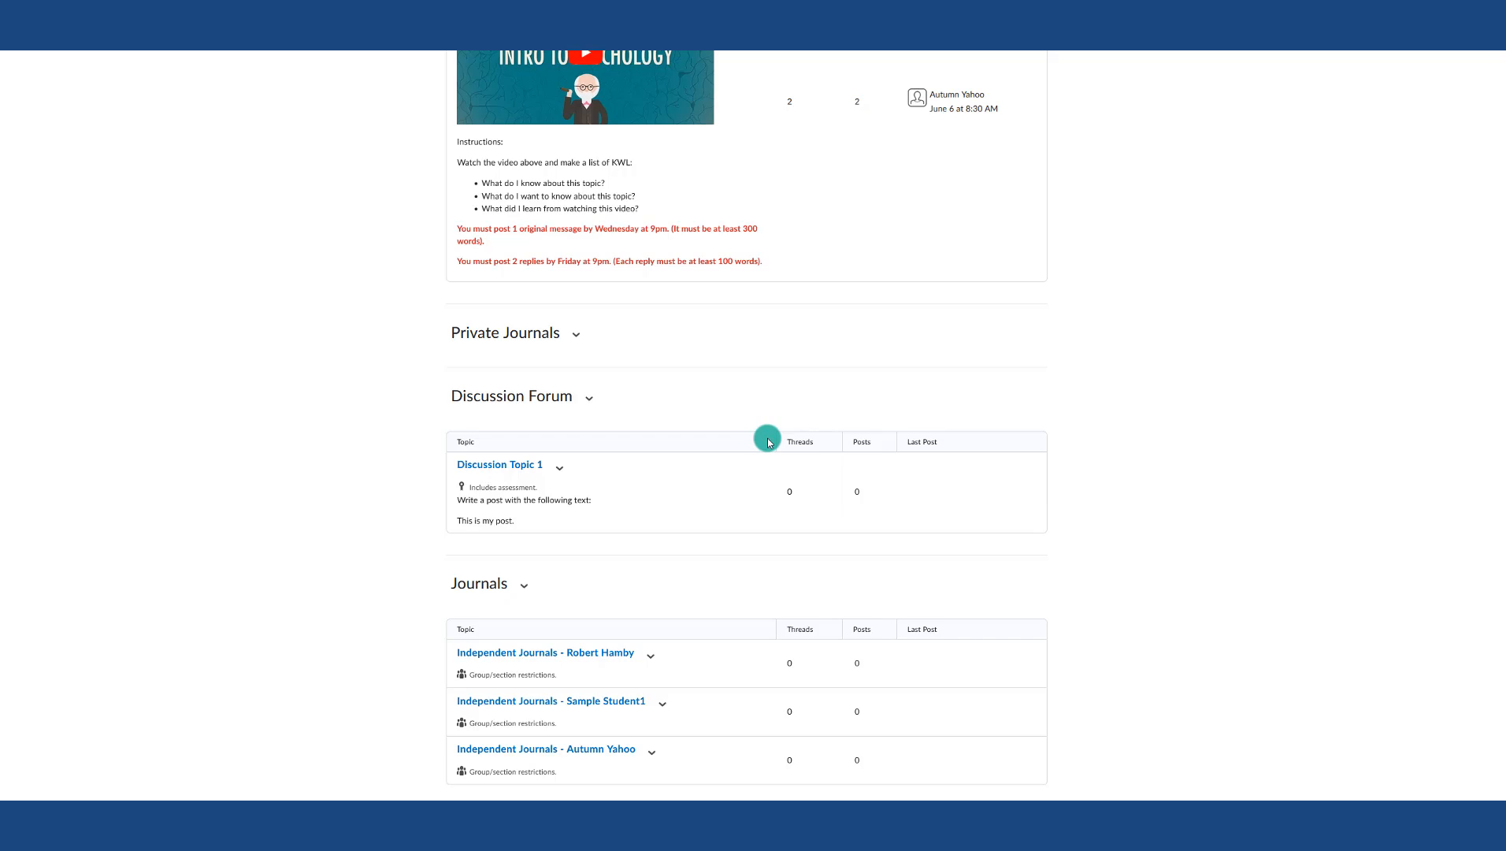
scroll(768, 442, up, 15)
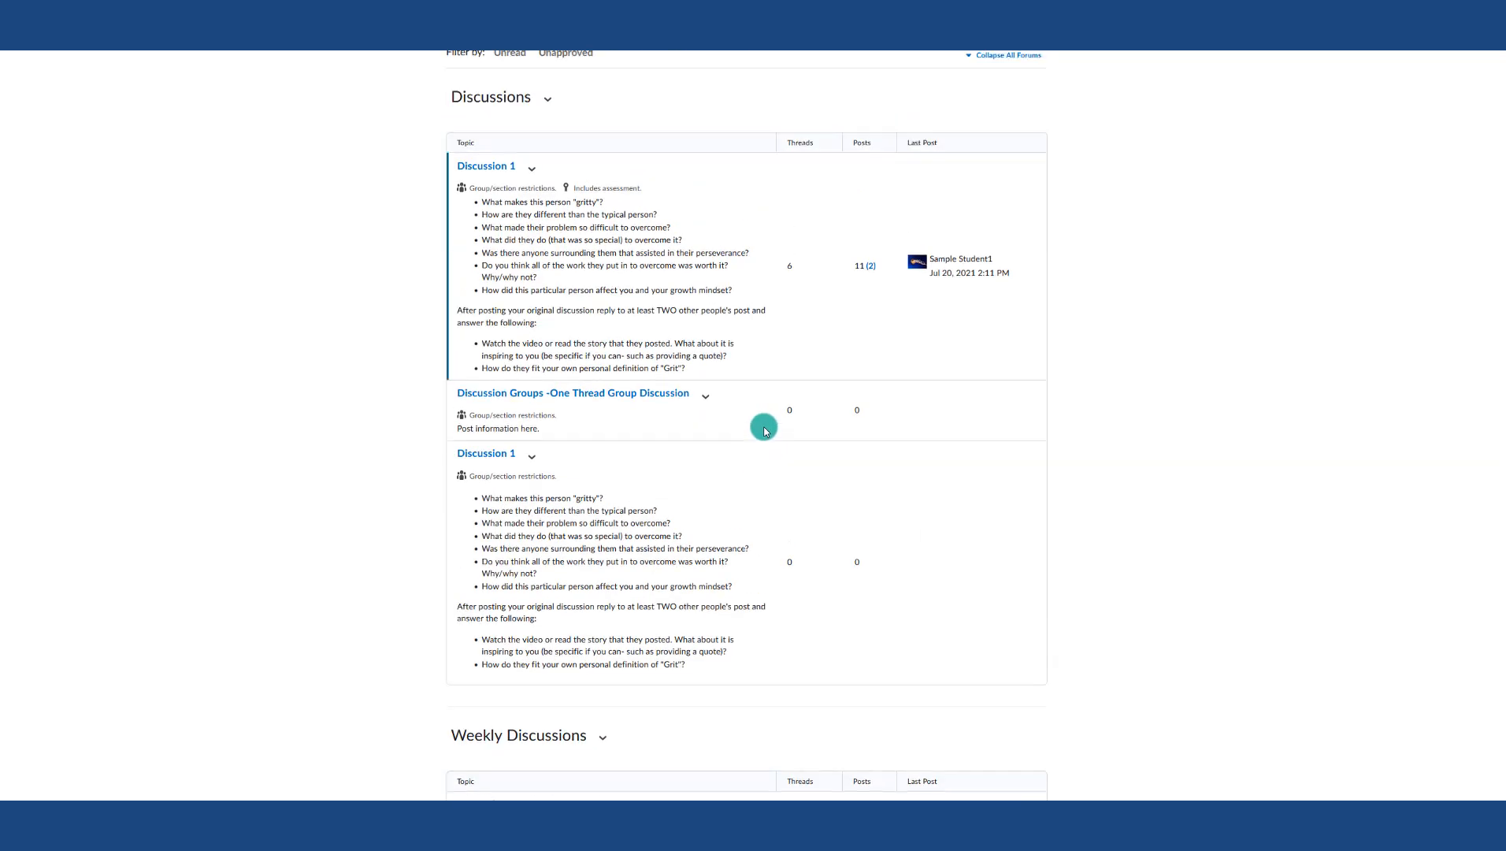
scroll(764, 431, up, 1)
click(534, 553)
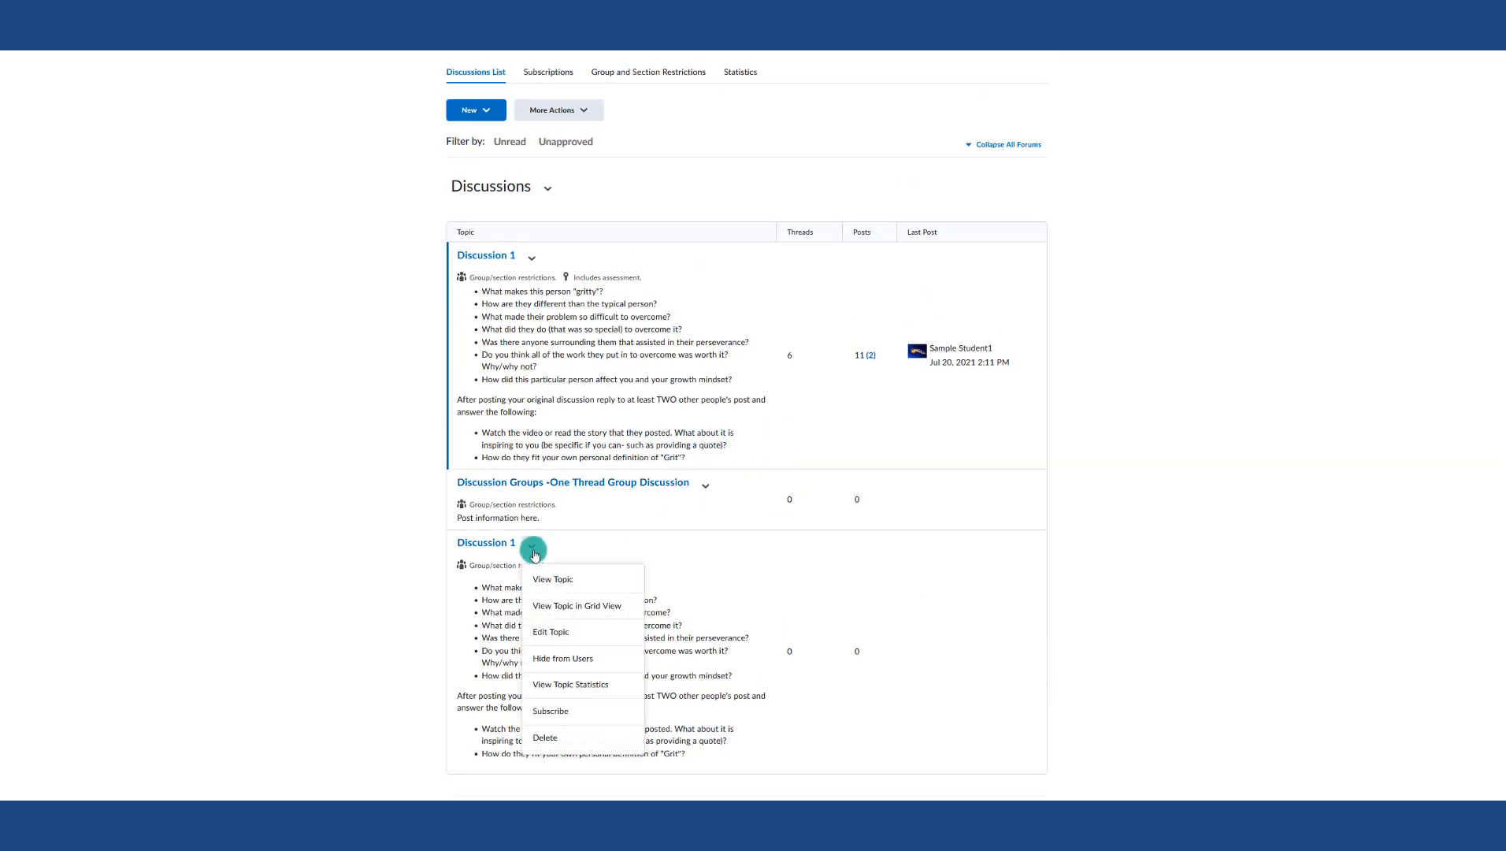
click(558, 629)
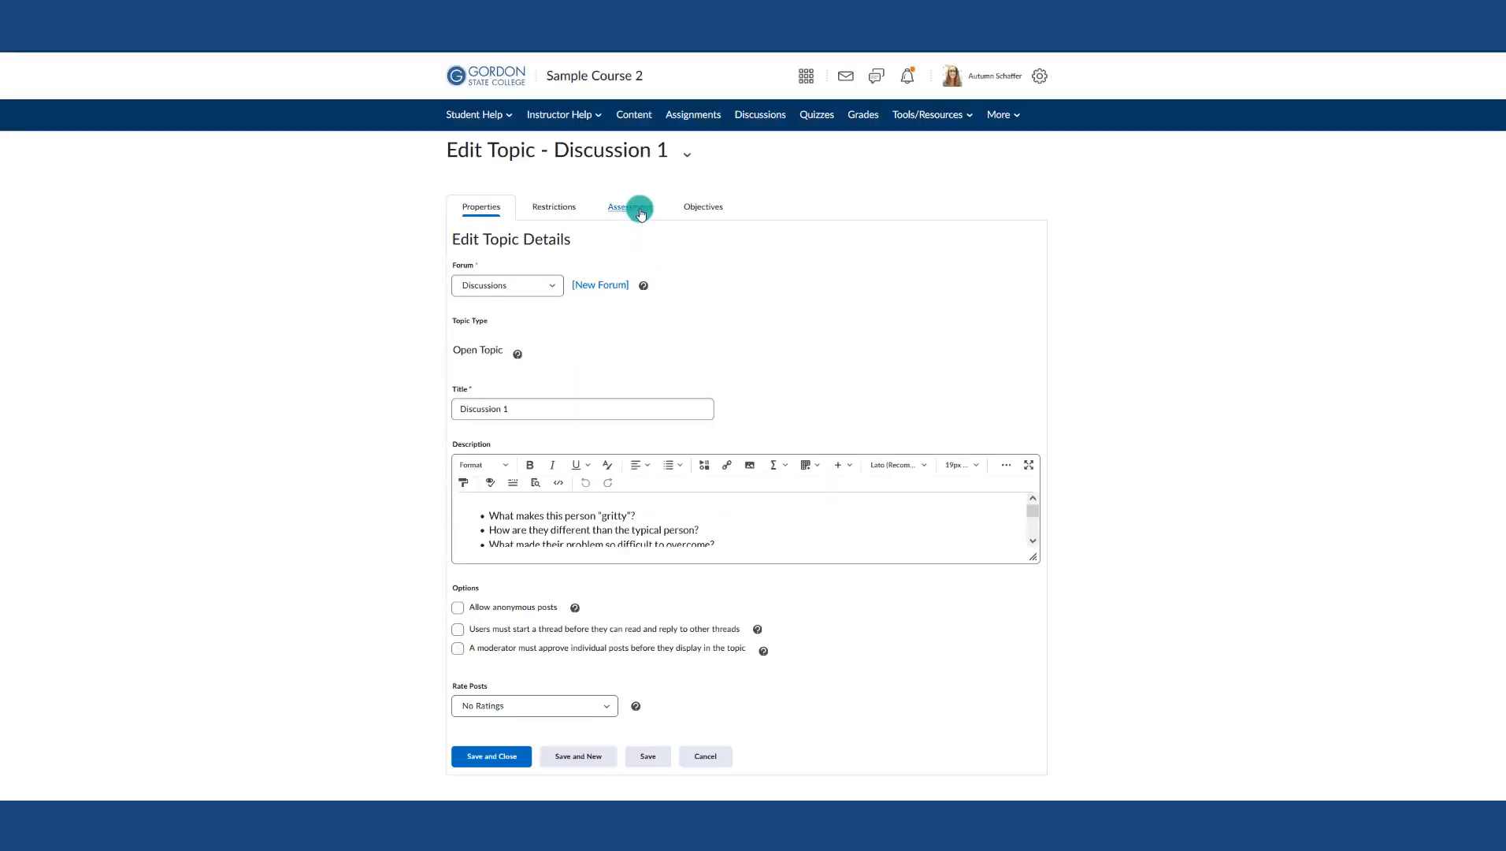
click(638, 209)
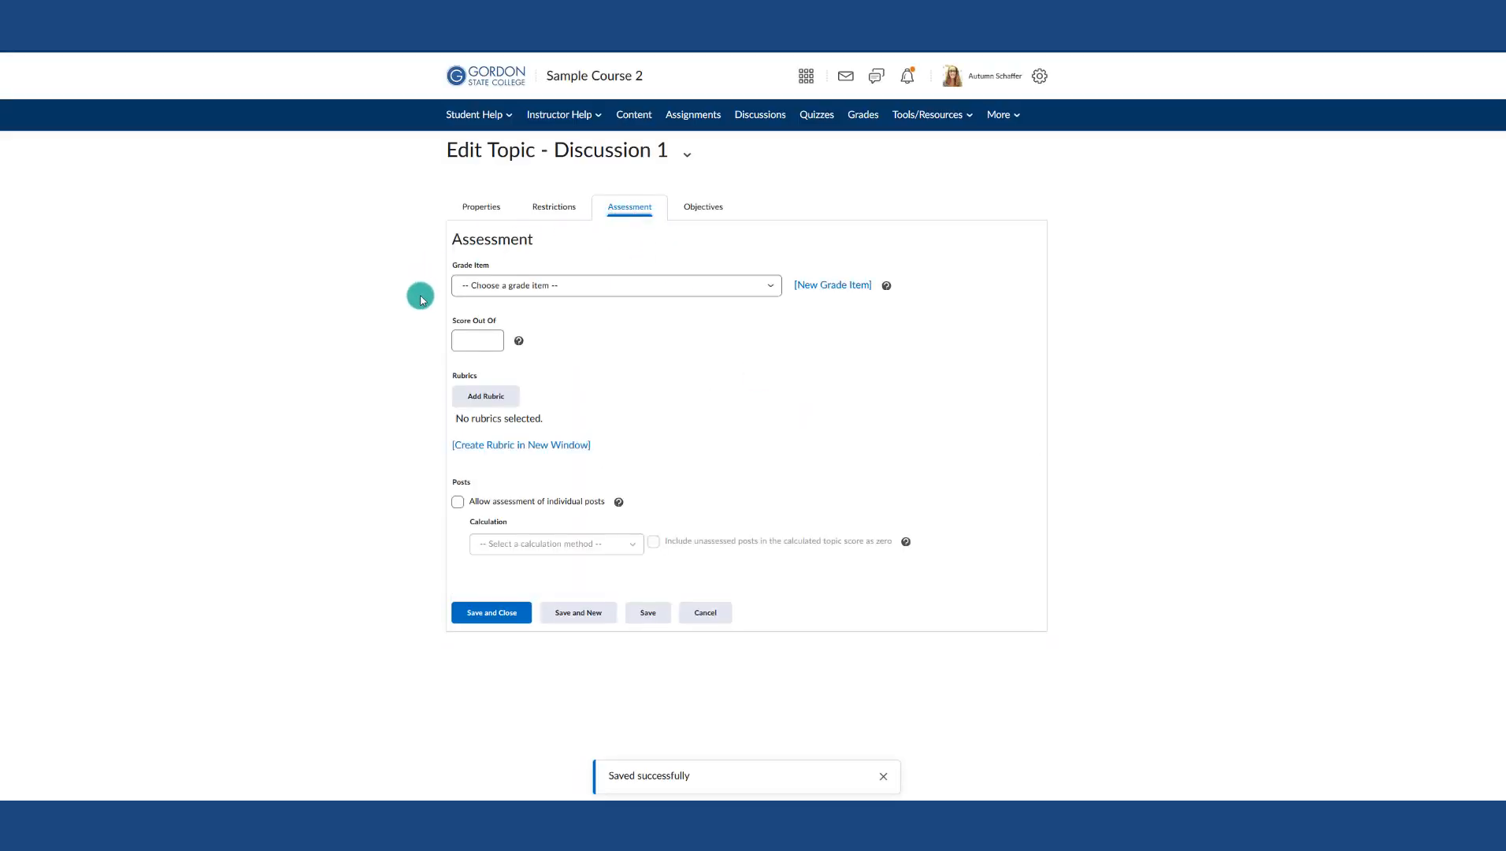
Step: Start a new grade item for the discussion topic, named Discussion 1, with its category kept at None
click(486, 287)
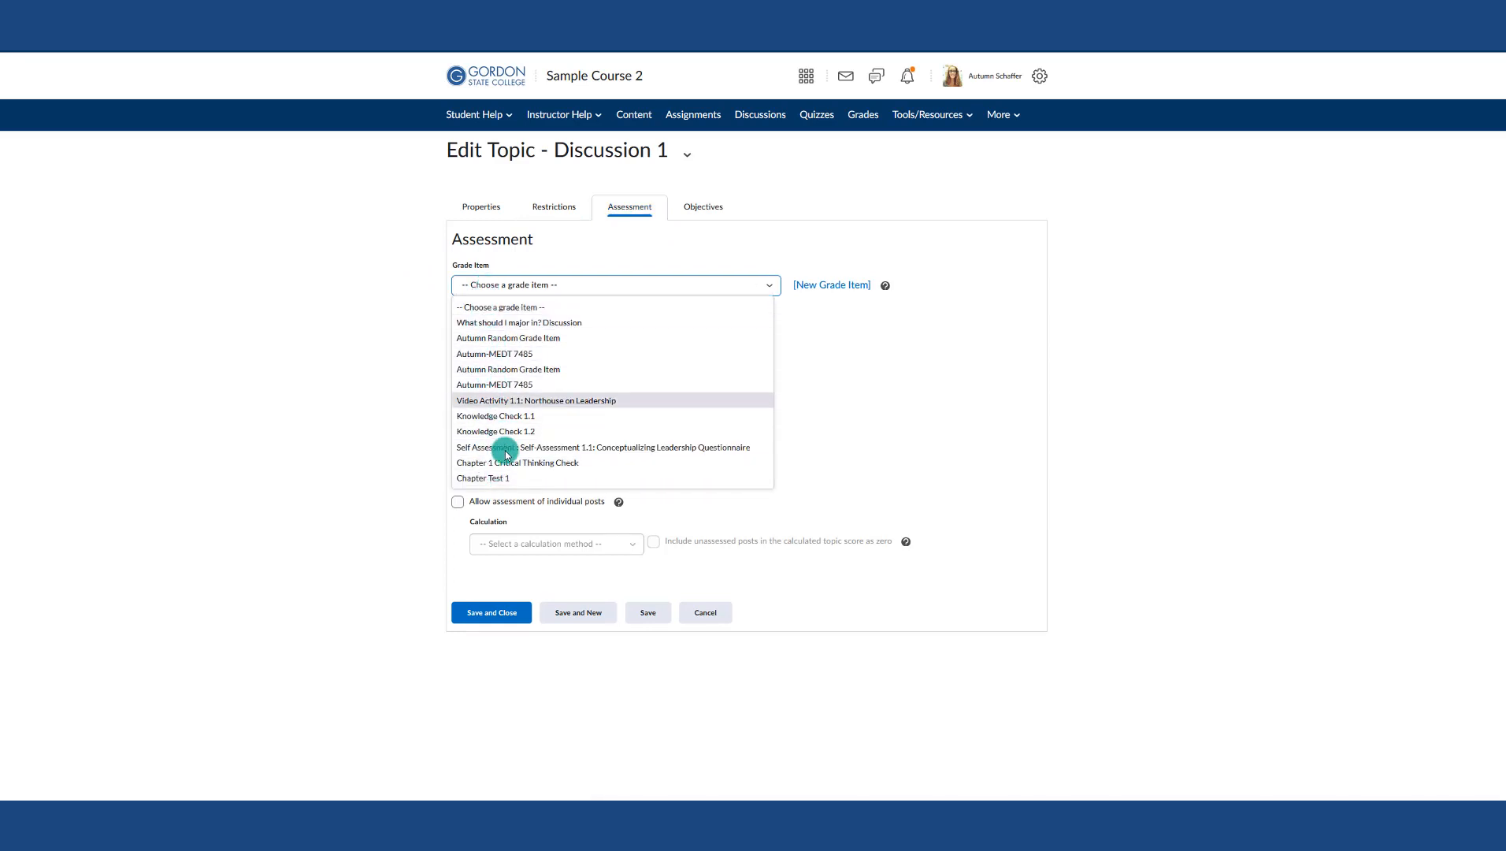
click(329, 391)
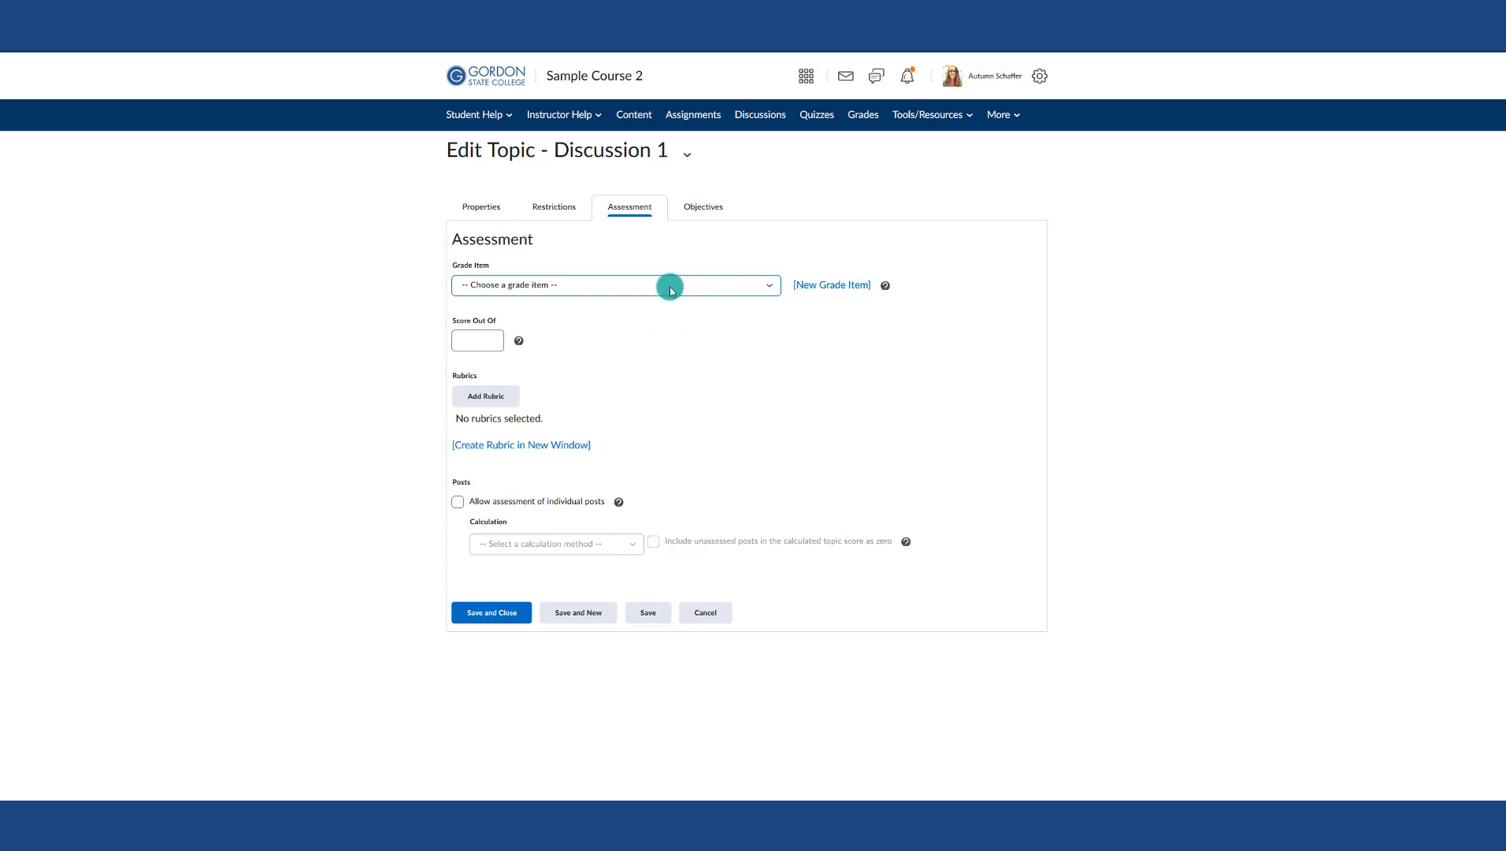
click(815, 288)
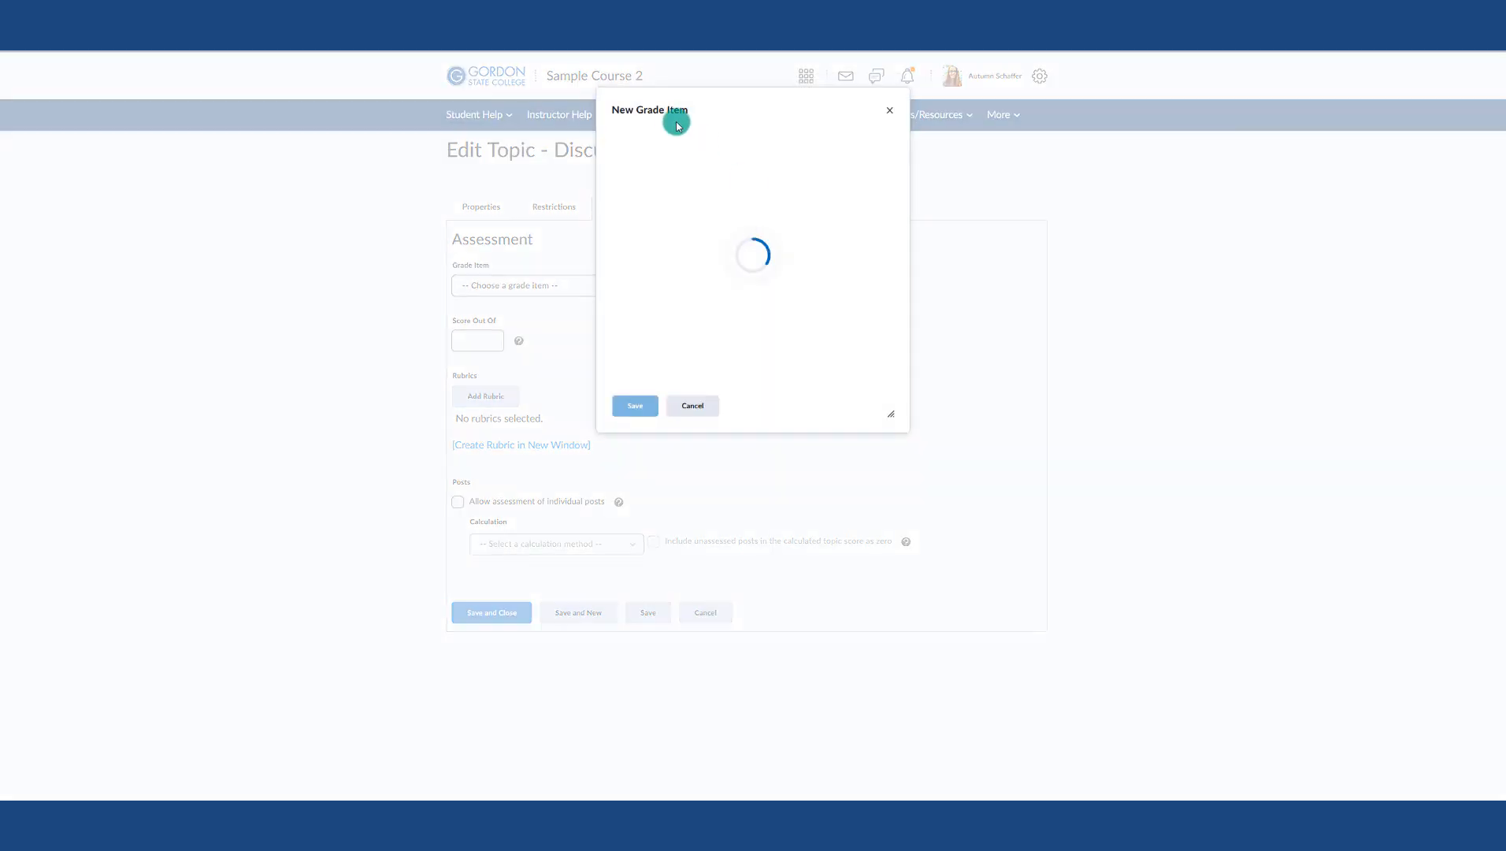
drag(670, 108, 1021, 256)
click(997, 385)
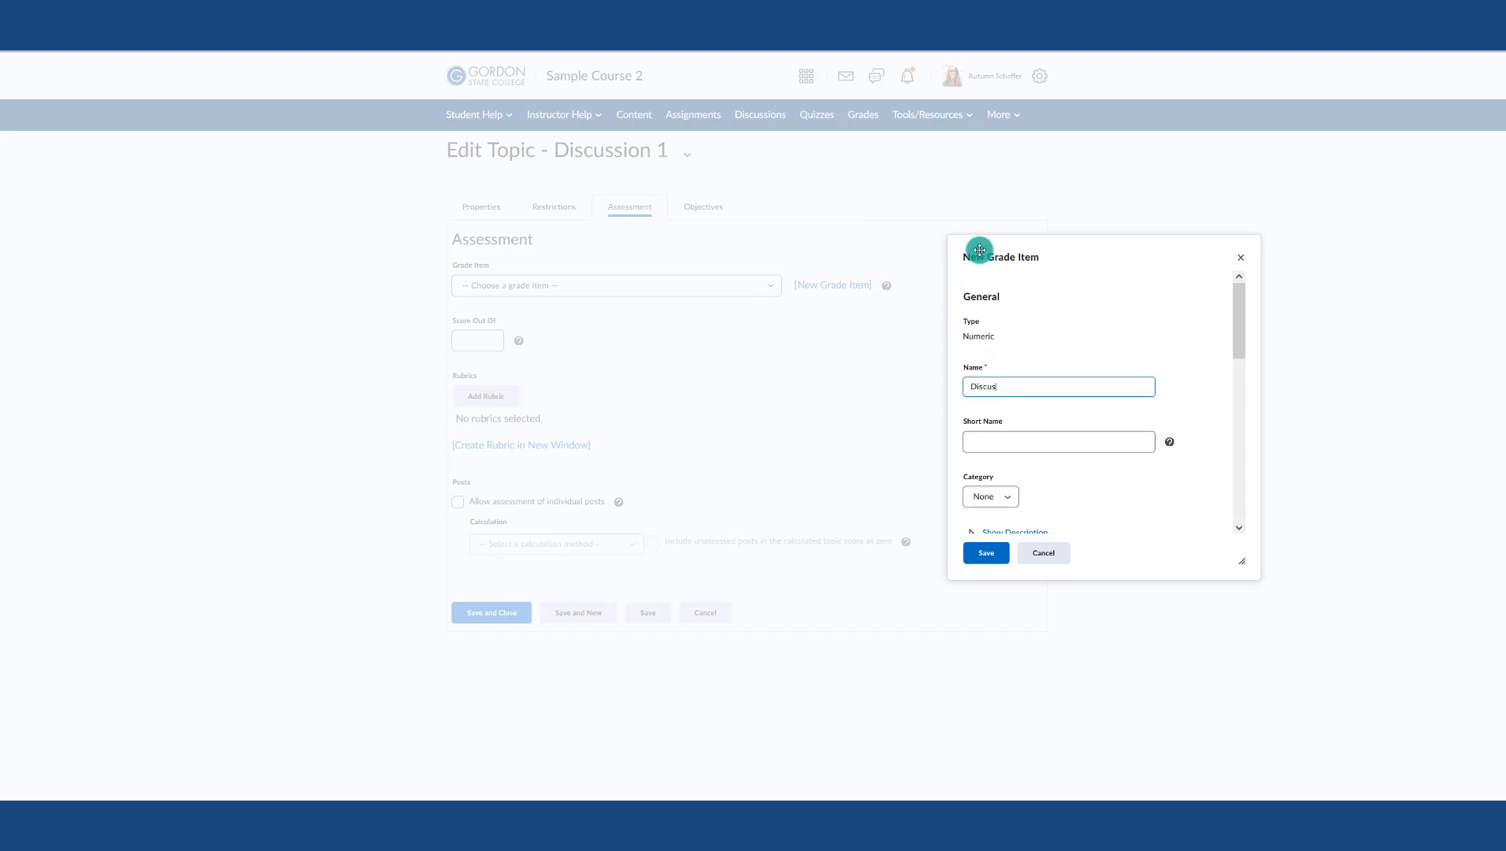
scroll(1048, 386, down, 1)
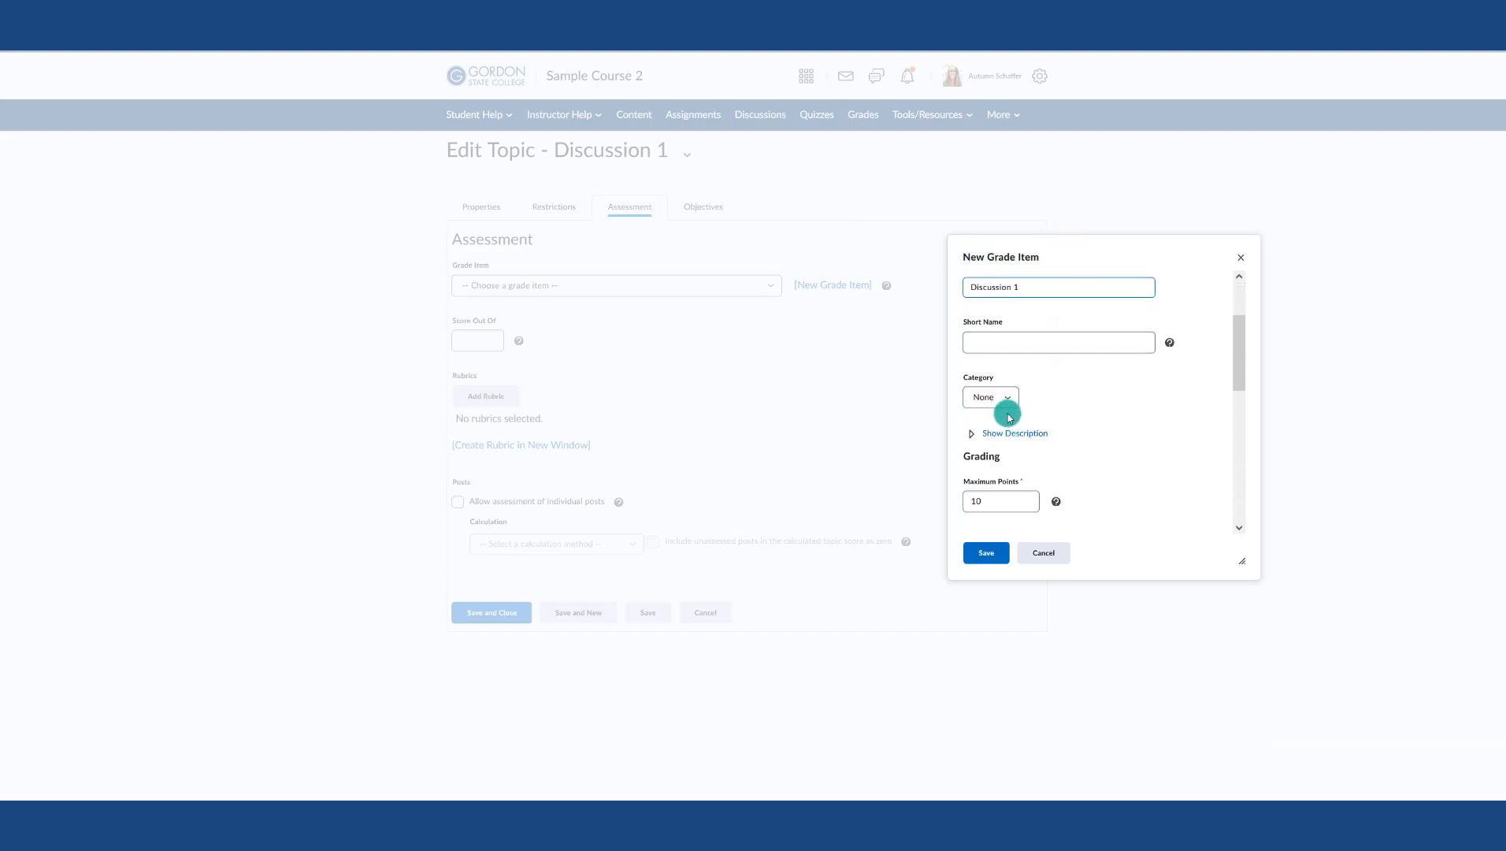
click(1007, 404)
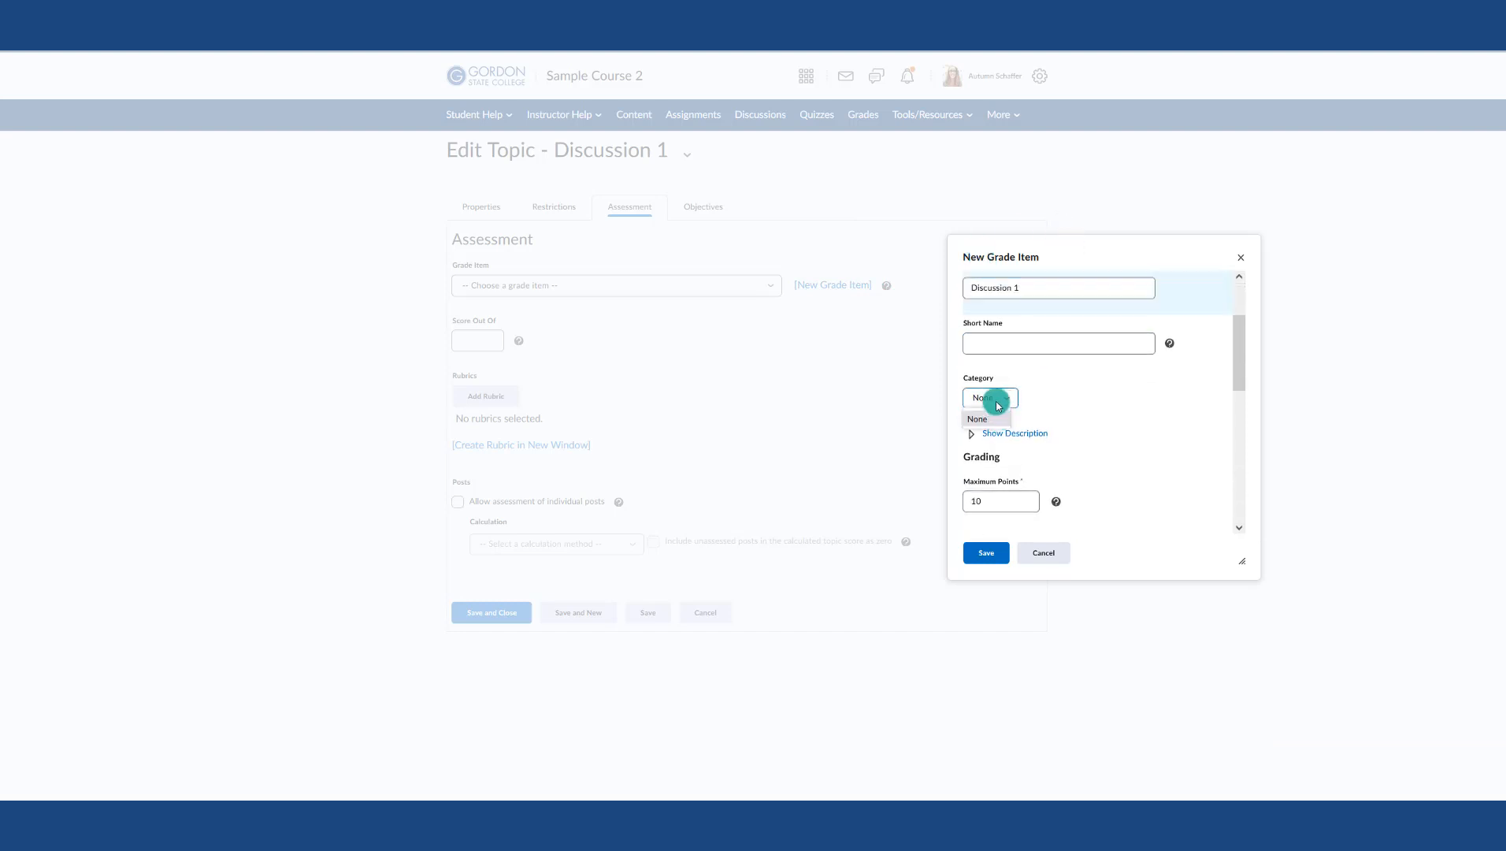
click(1002, 400)
Step: Save the grade item with 10 maximum points, and save and close the topic with its score set out of 10
scroll(1000, 425, down, 1)
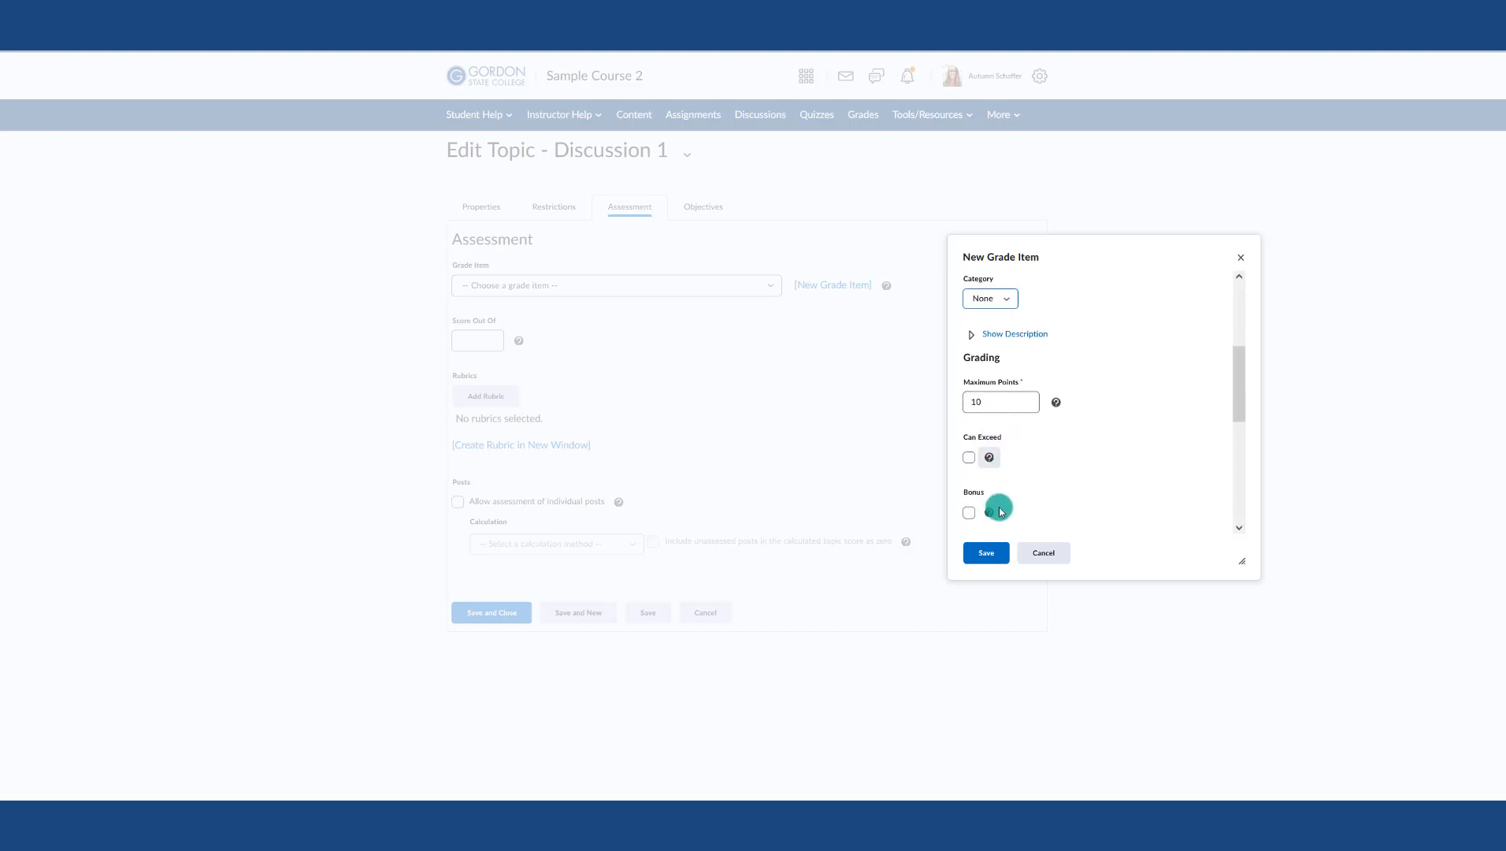
click(986, 552)
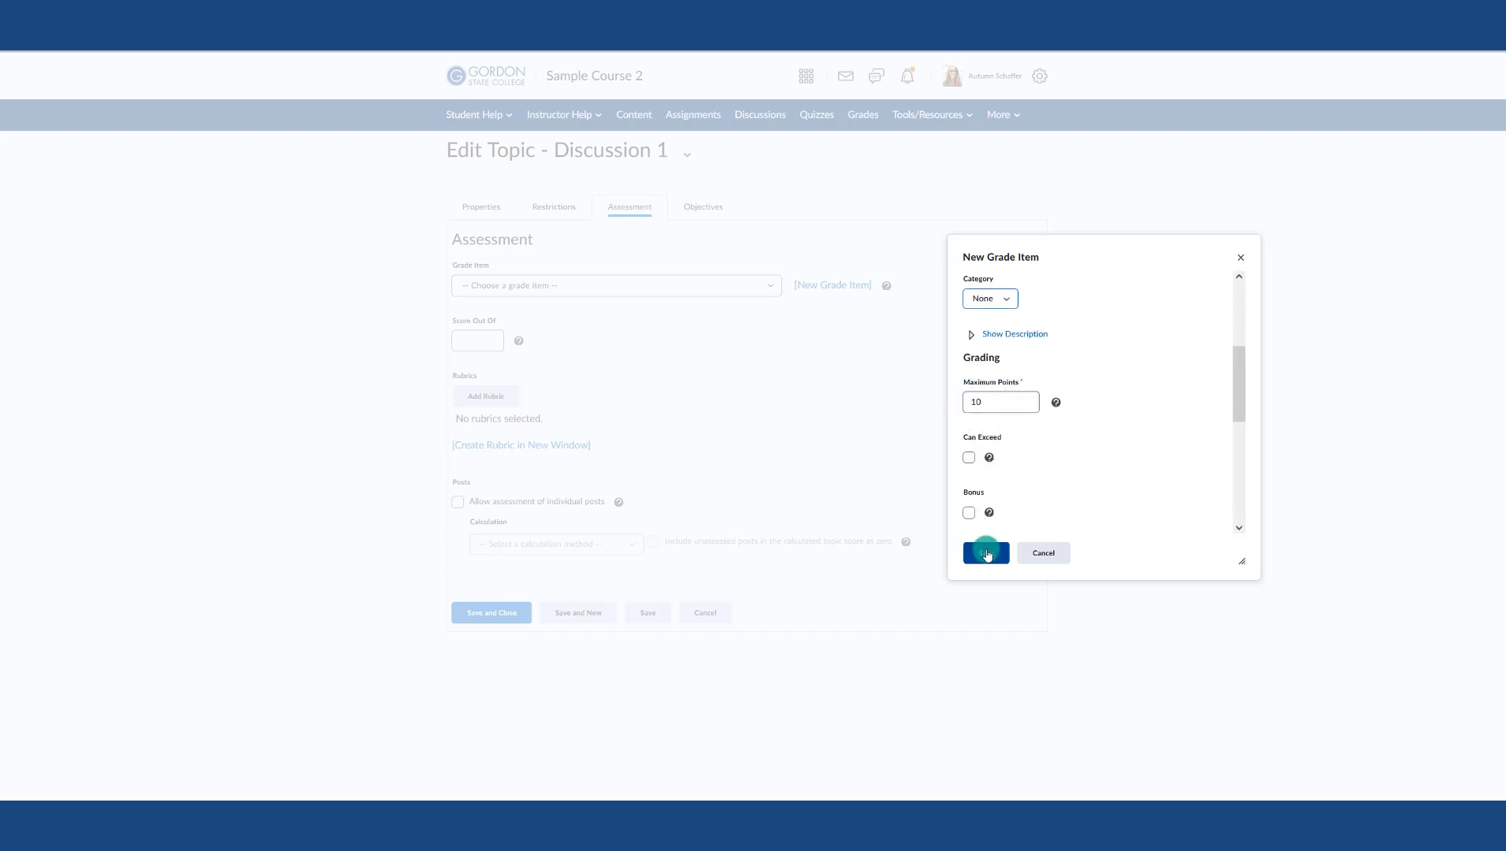
click(486, 341)
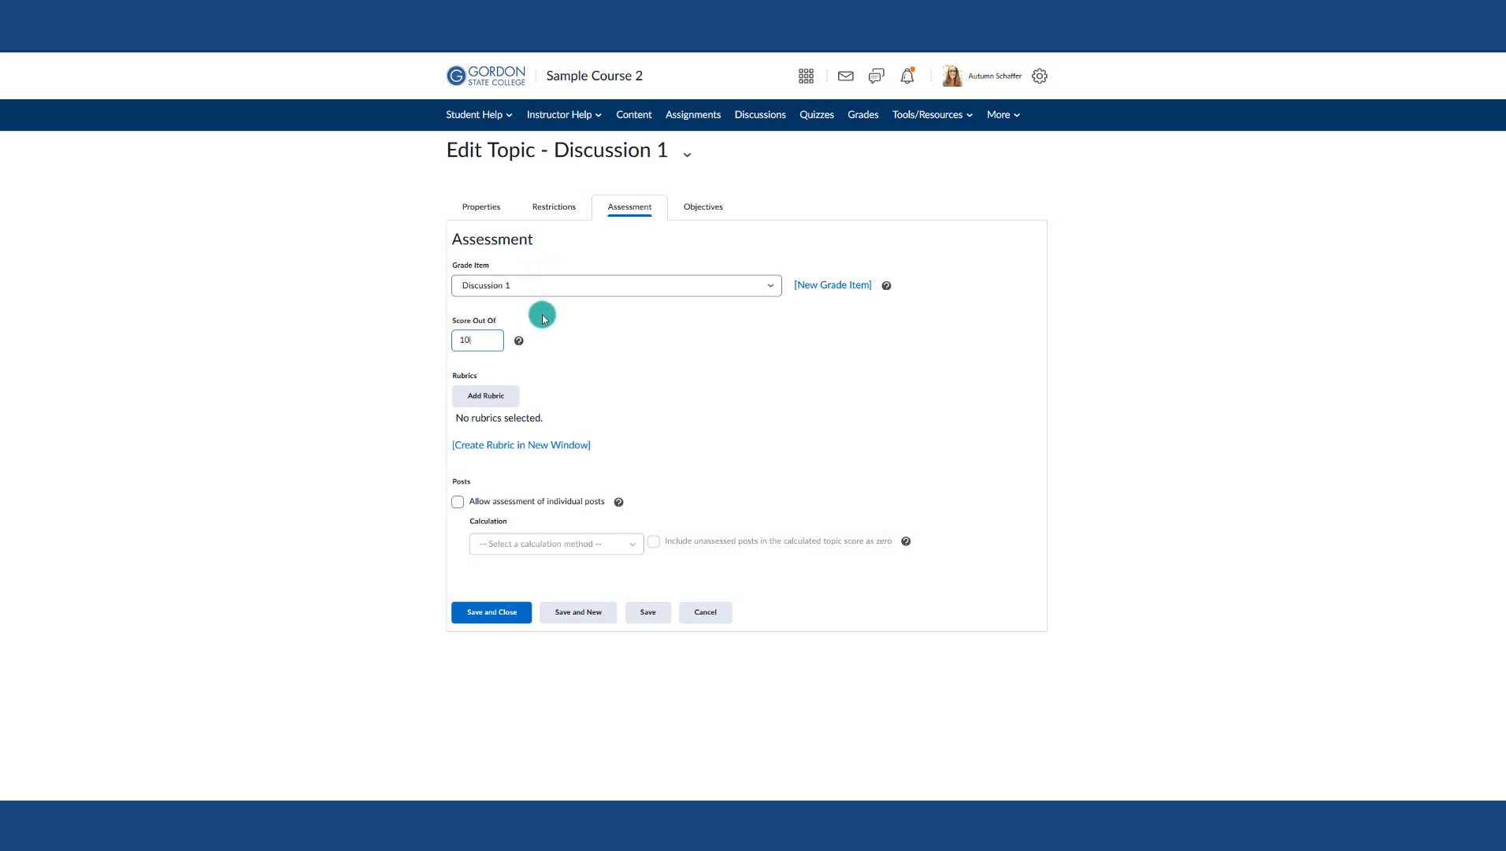
click(505, 614)
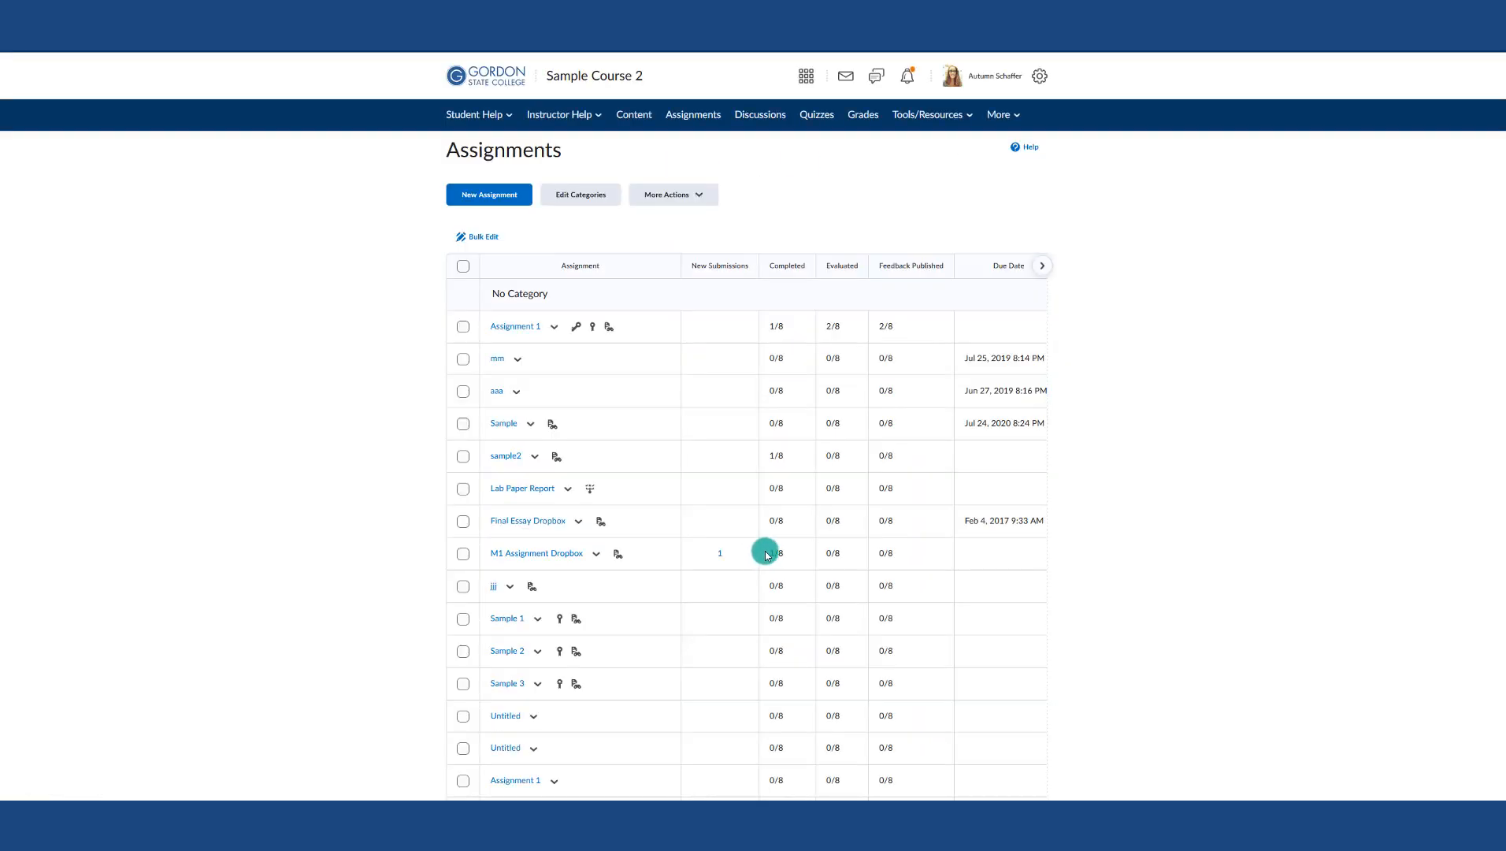
Step: Open the unlinked Final Essay Dropbox assignment for editing and add it to the grade book
scroll(765, 552, down, 1)
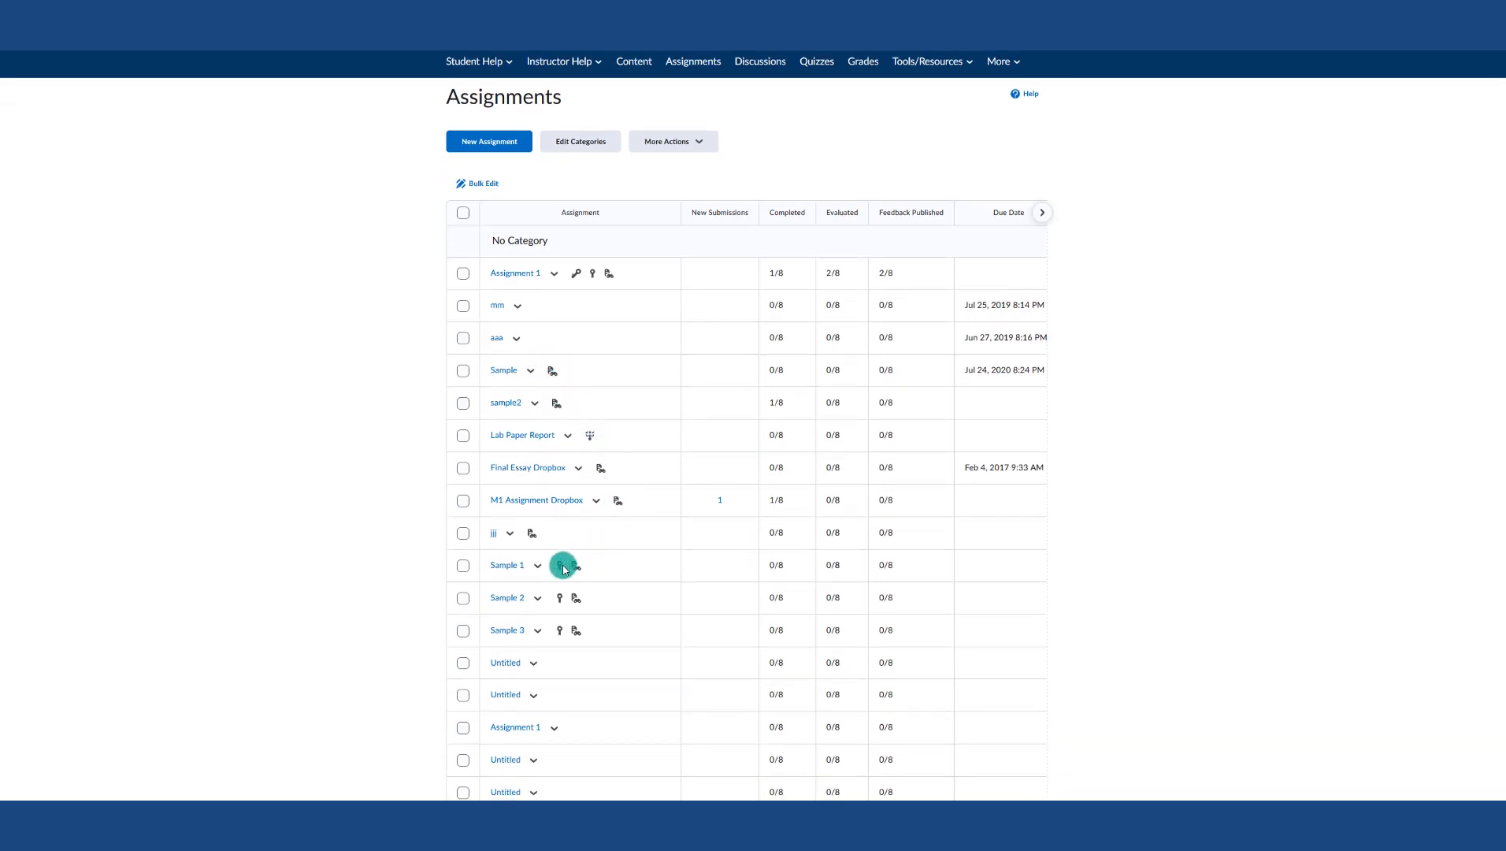
mouse_move(560, 569)
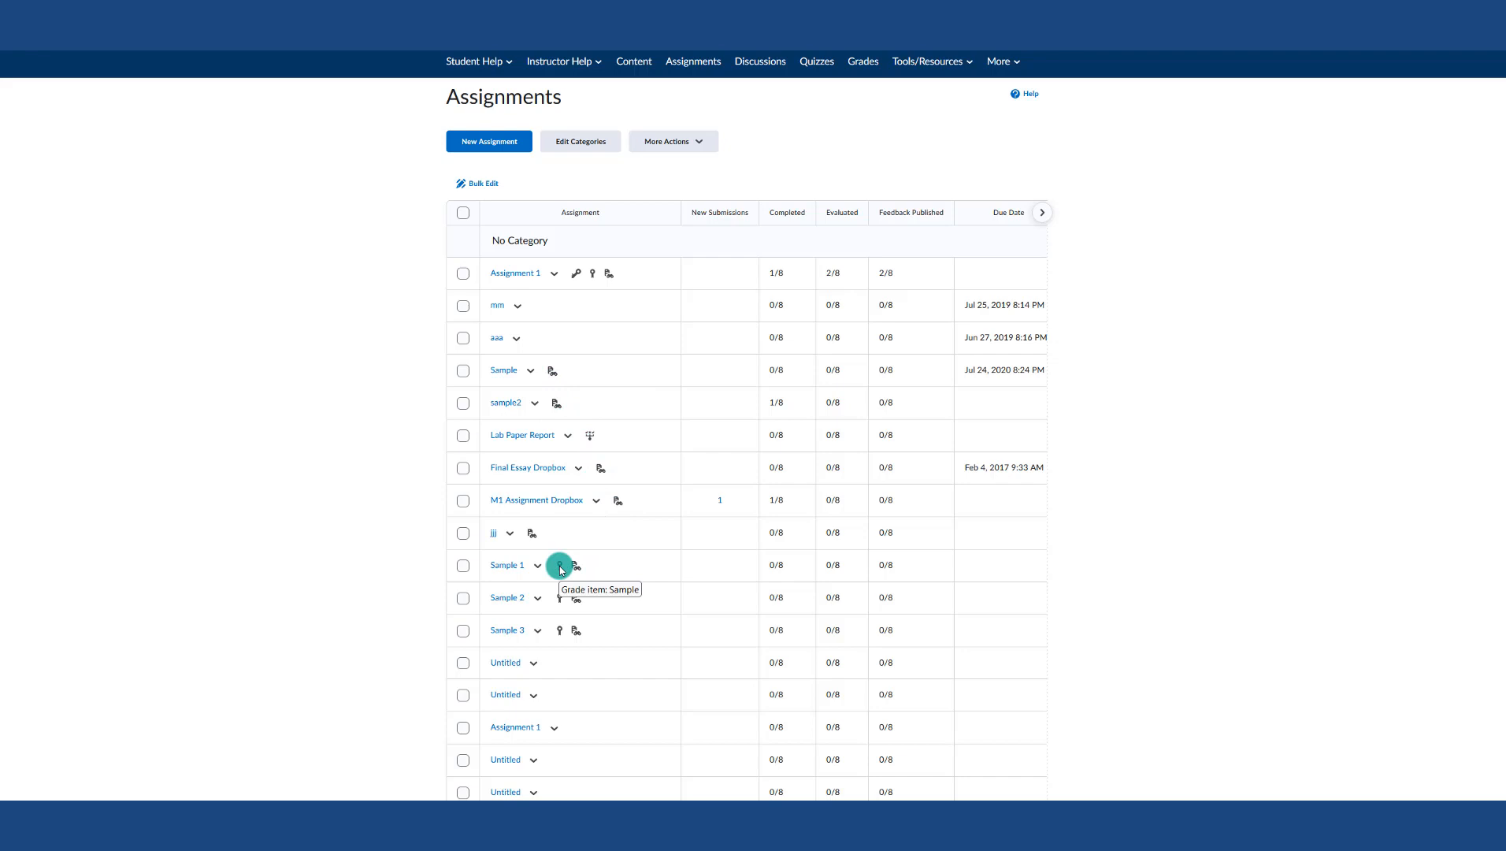
scroll(668, 488, down, 1)
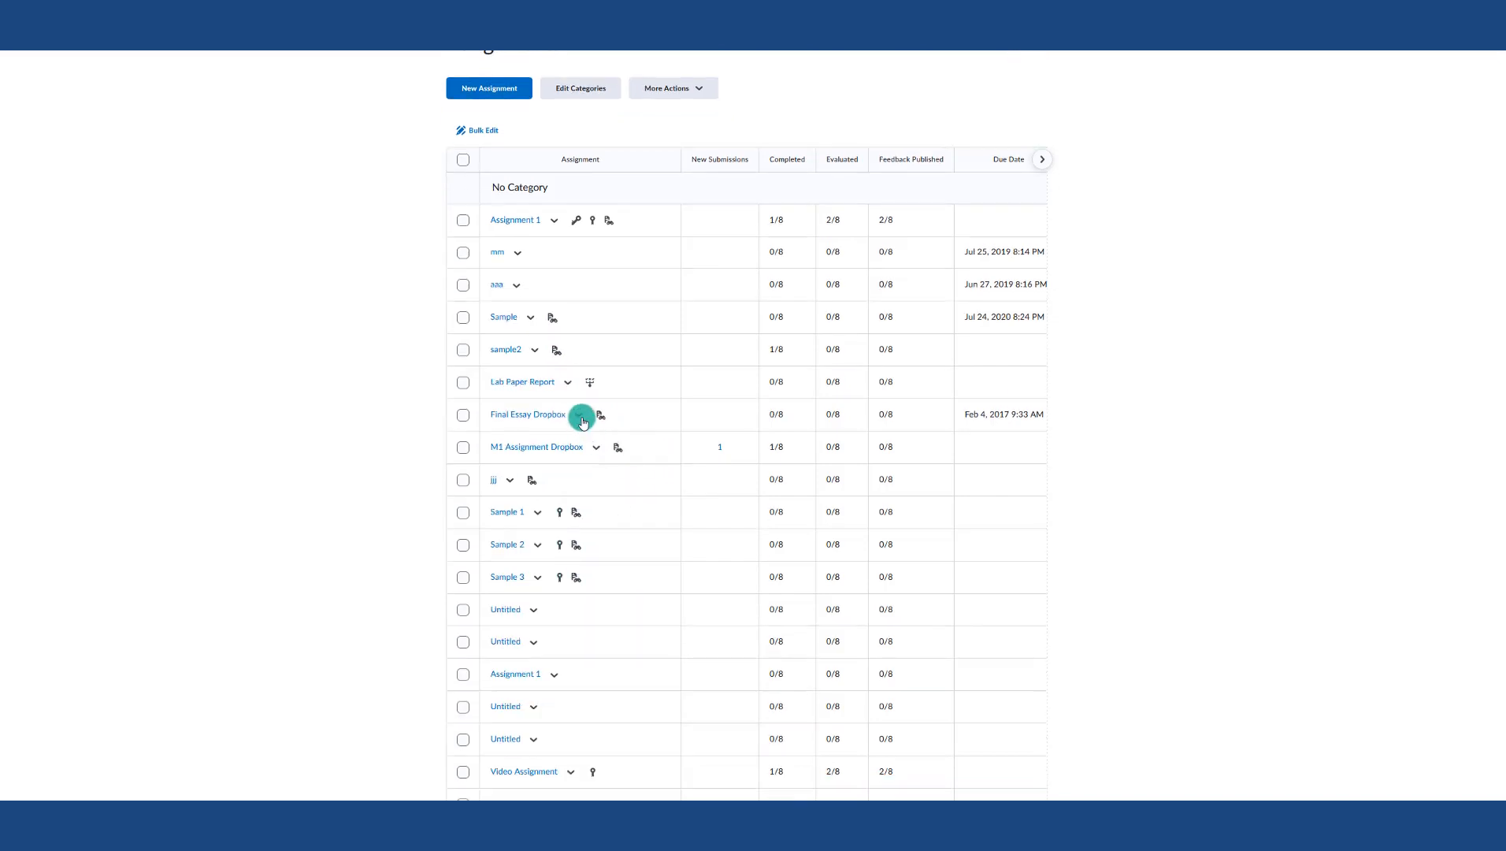
click(580, 417)
click(599, 474)
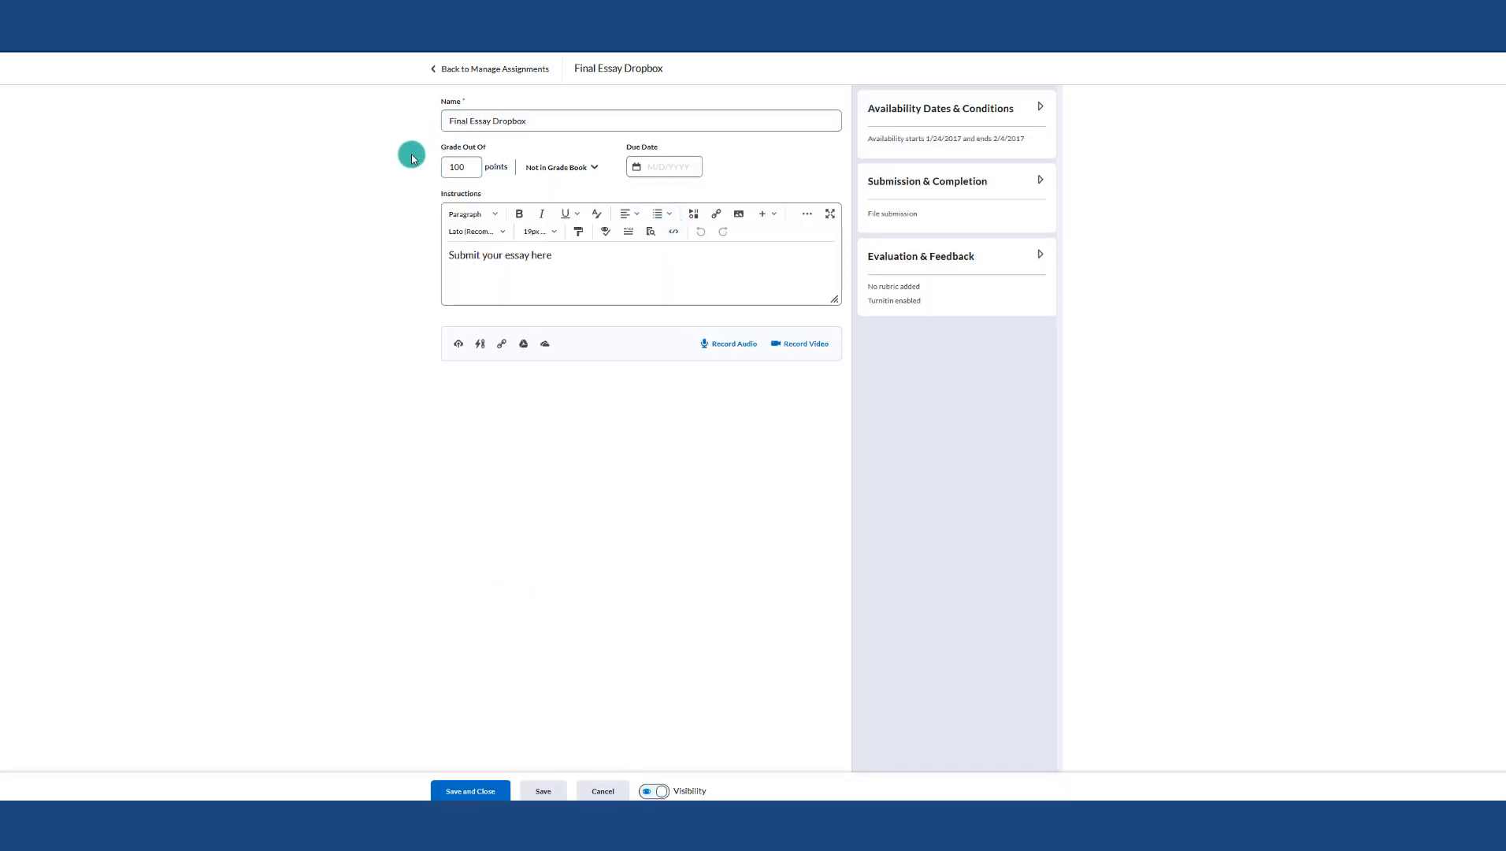
click(538, 176)
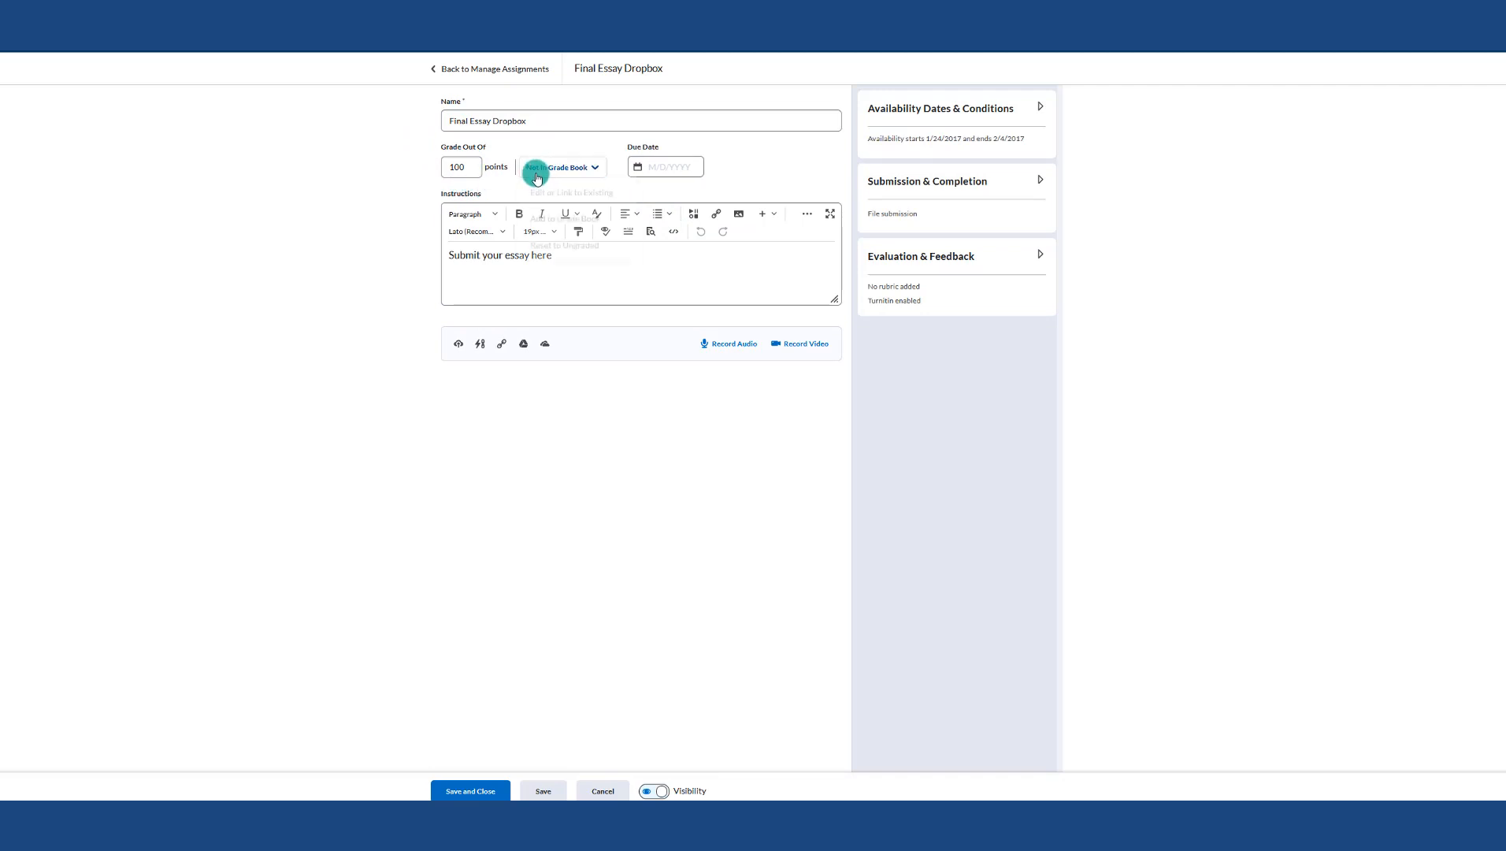
click(556, 227)
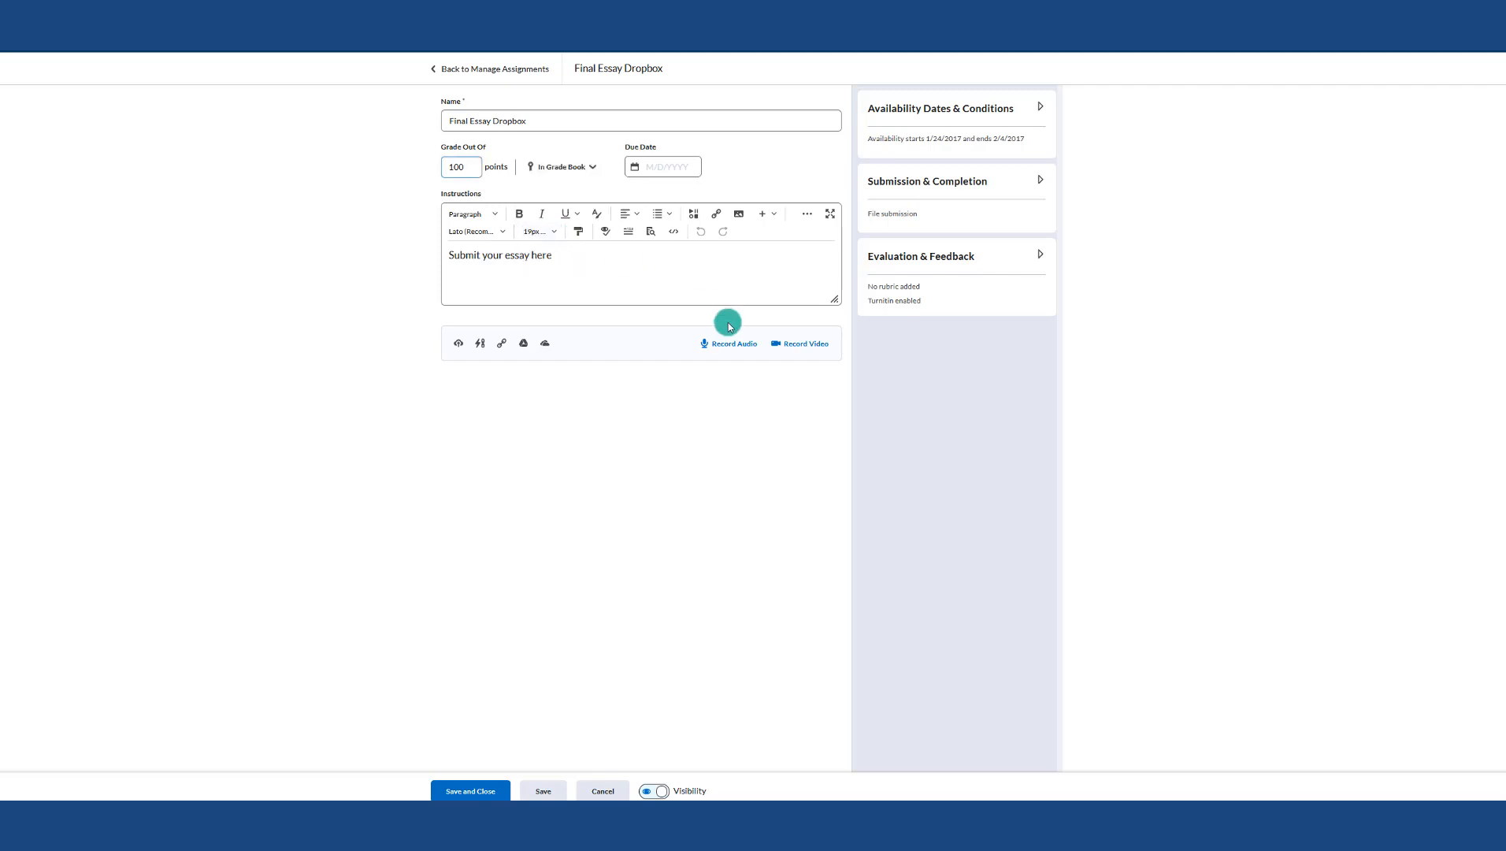
Step: Review the existing grade items the assignment could link to, and confirm creating and linking to a new grade item instead
click(544, 167)
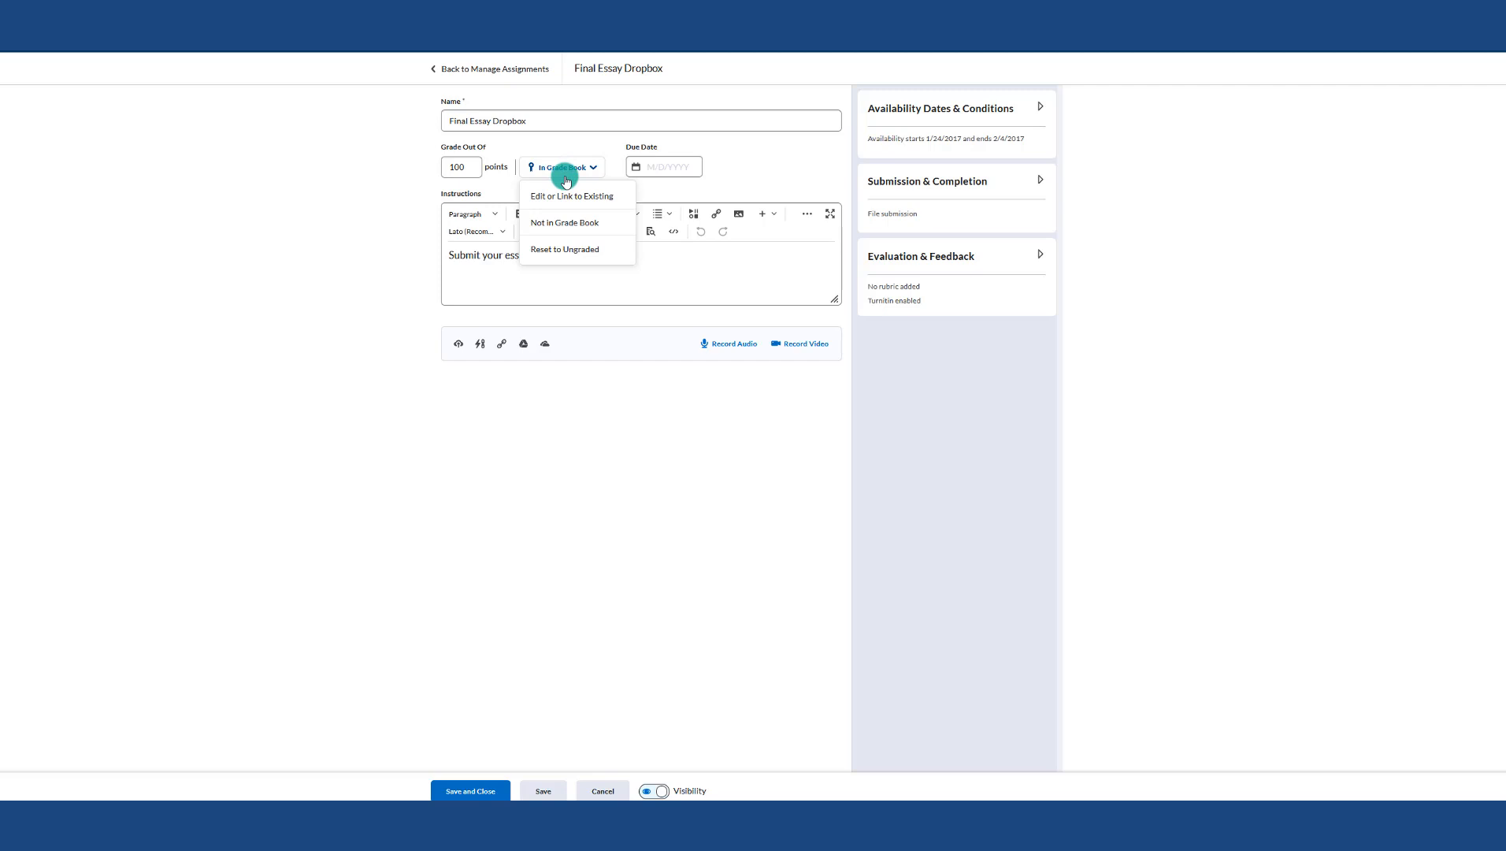
click(563, 199)
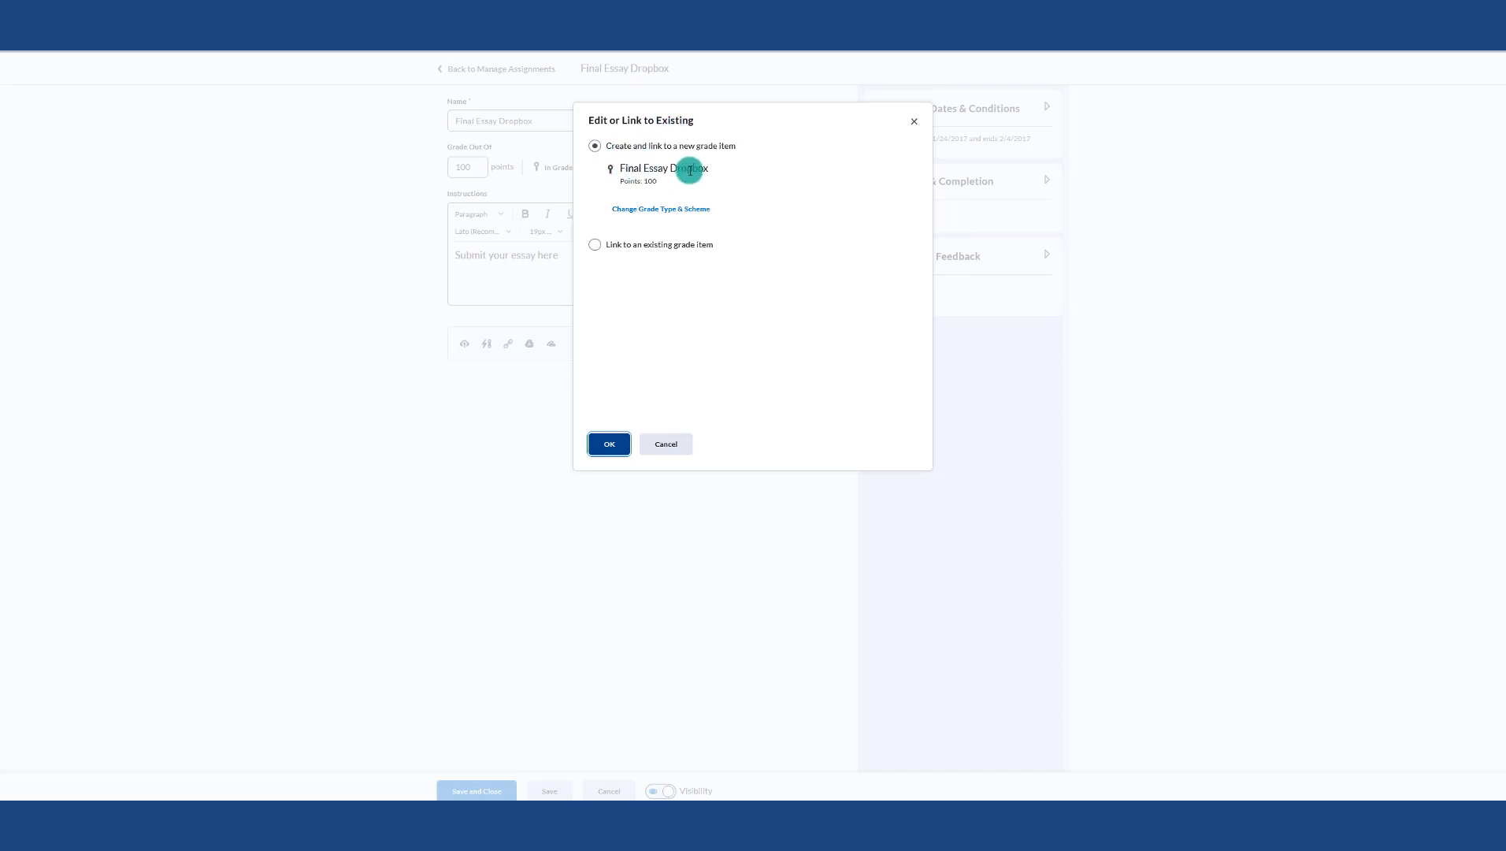
click(595, 244)
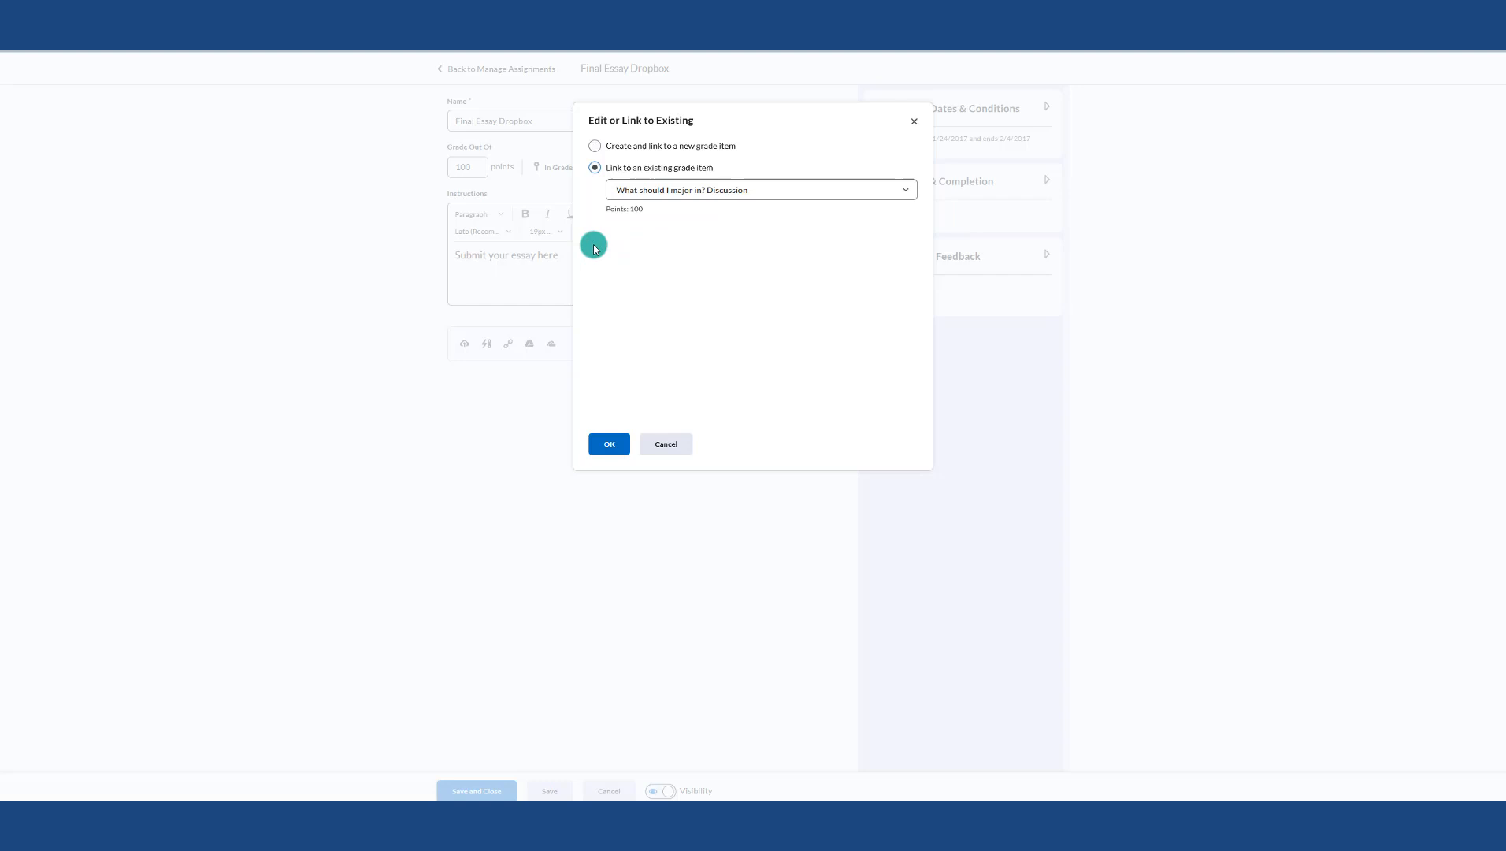
click(639, 187)
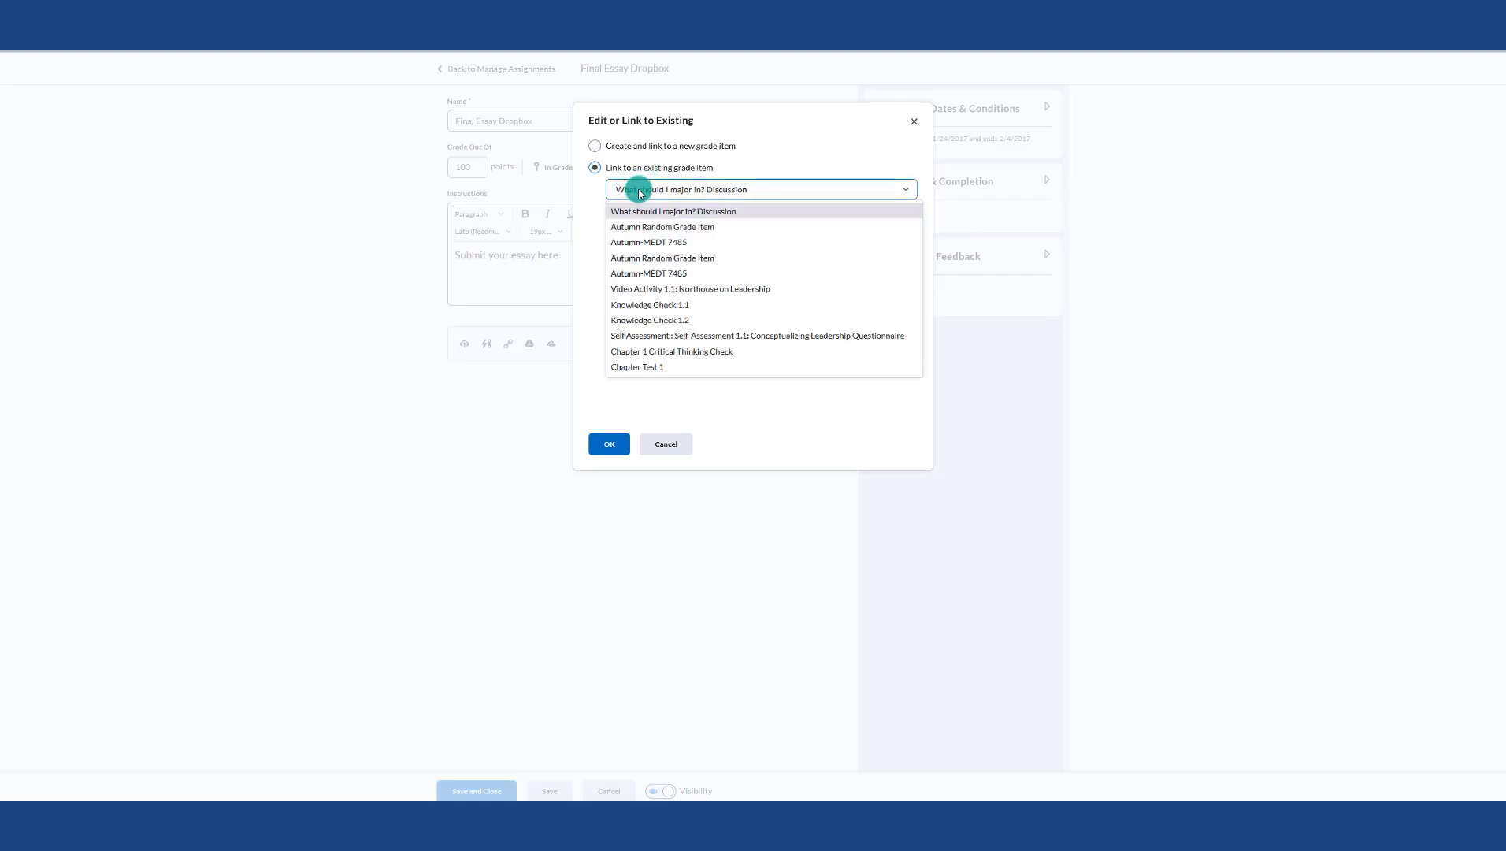
click(776, 149)
click(609, 148)
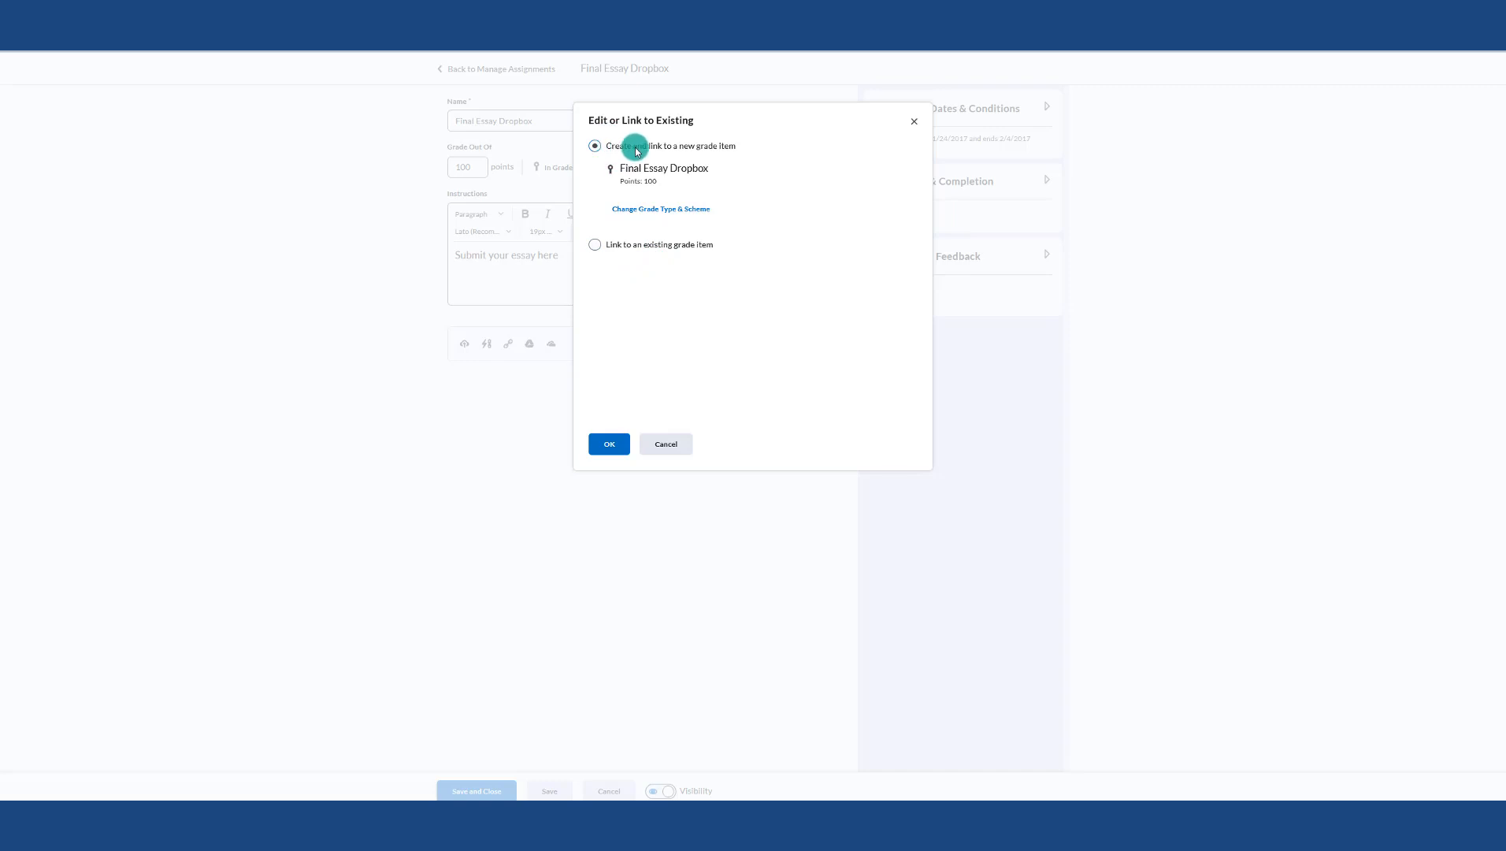
click(605, 441)
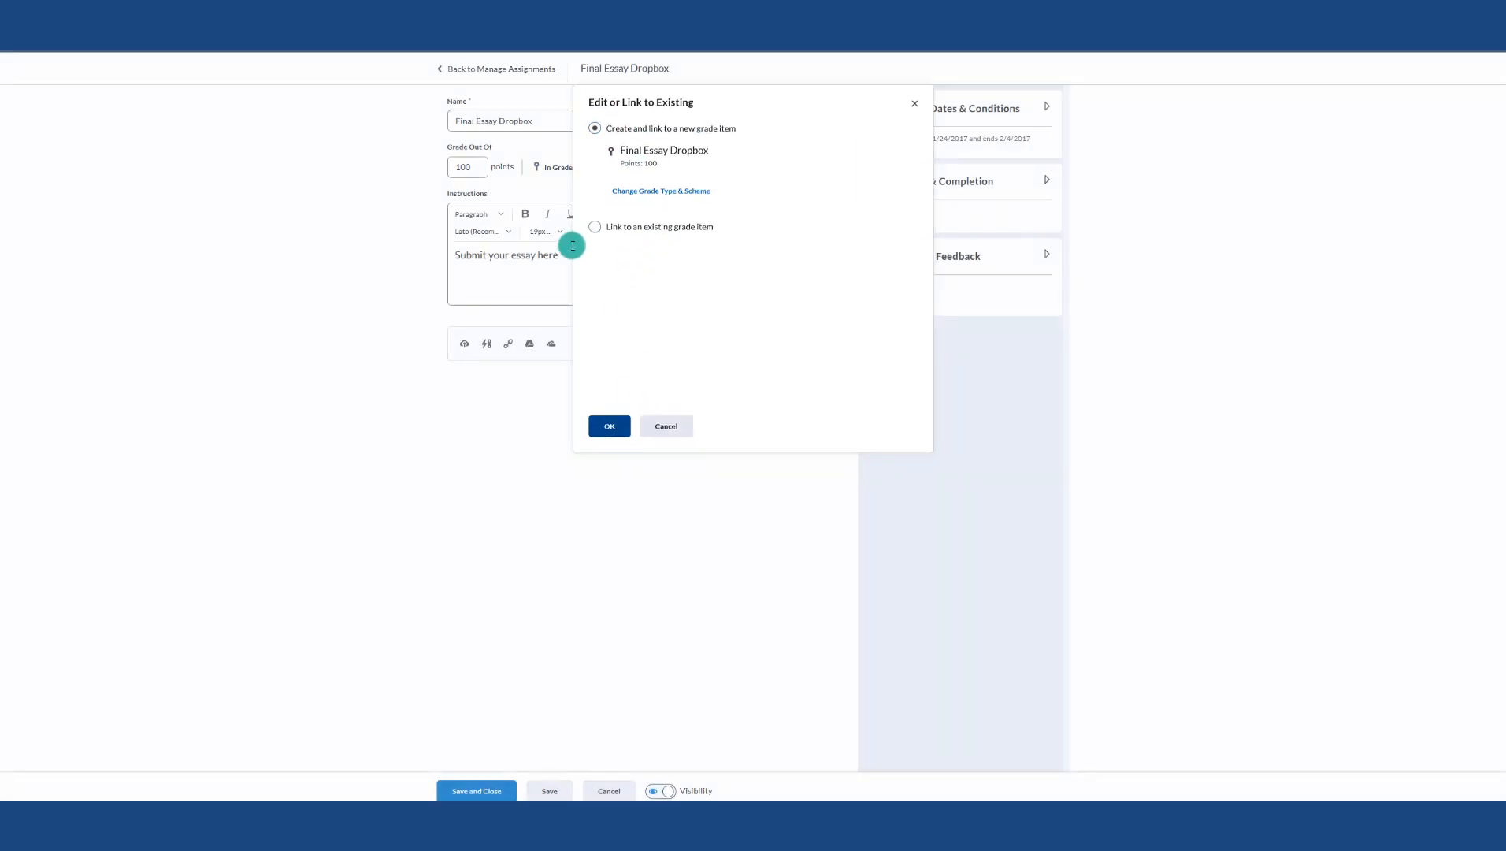
click(564, 177)
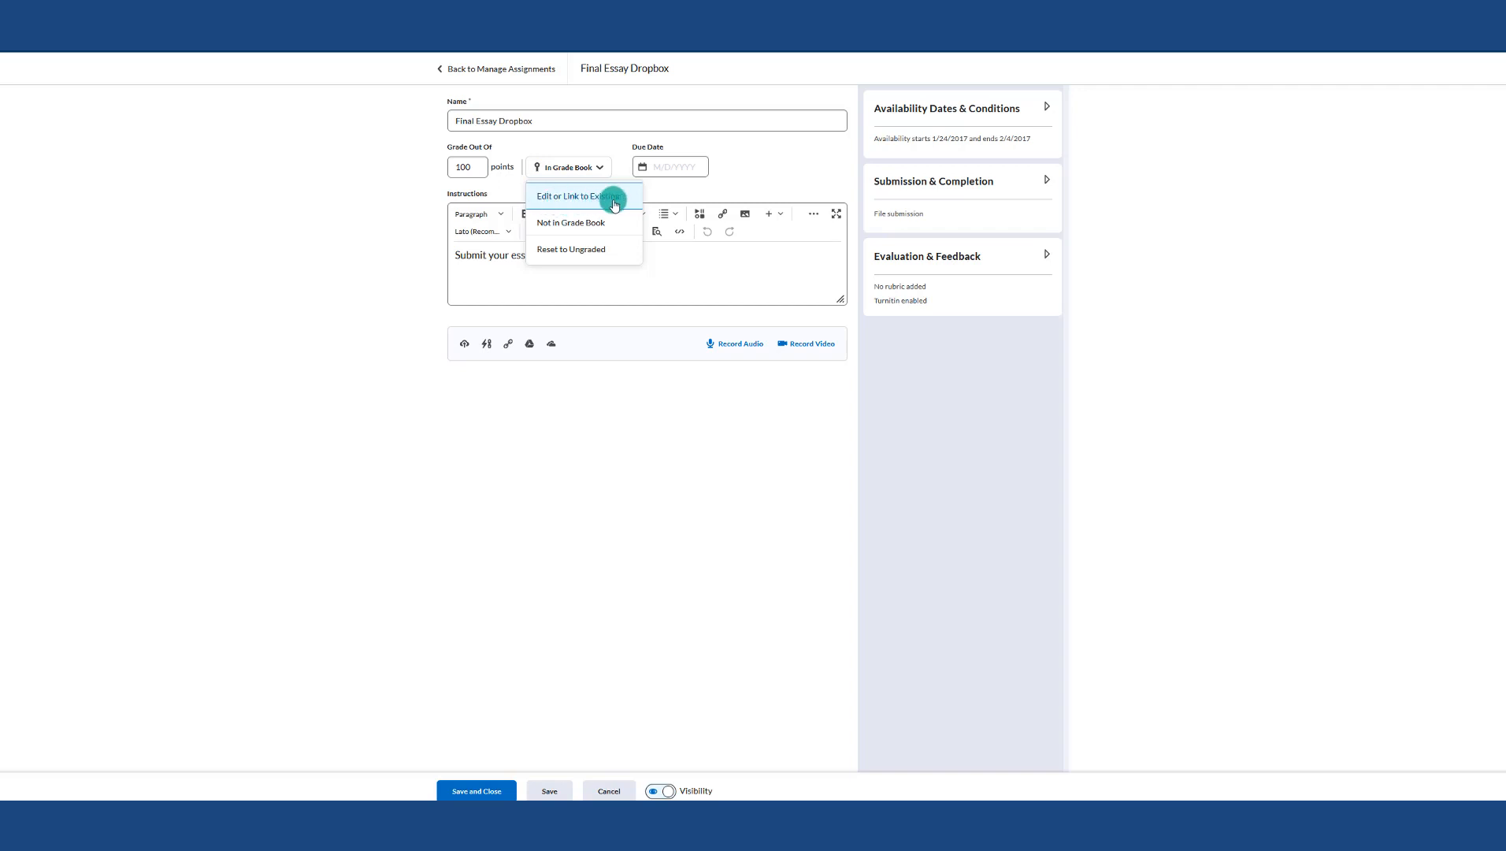
click(597, 168)
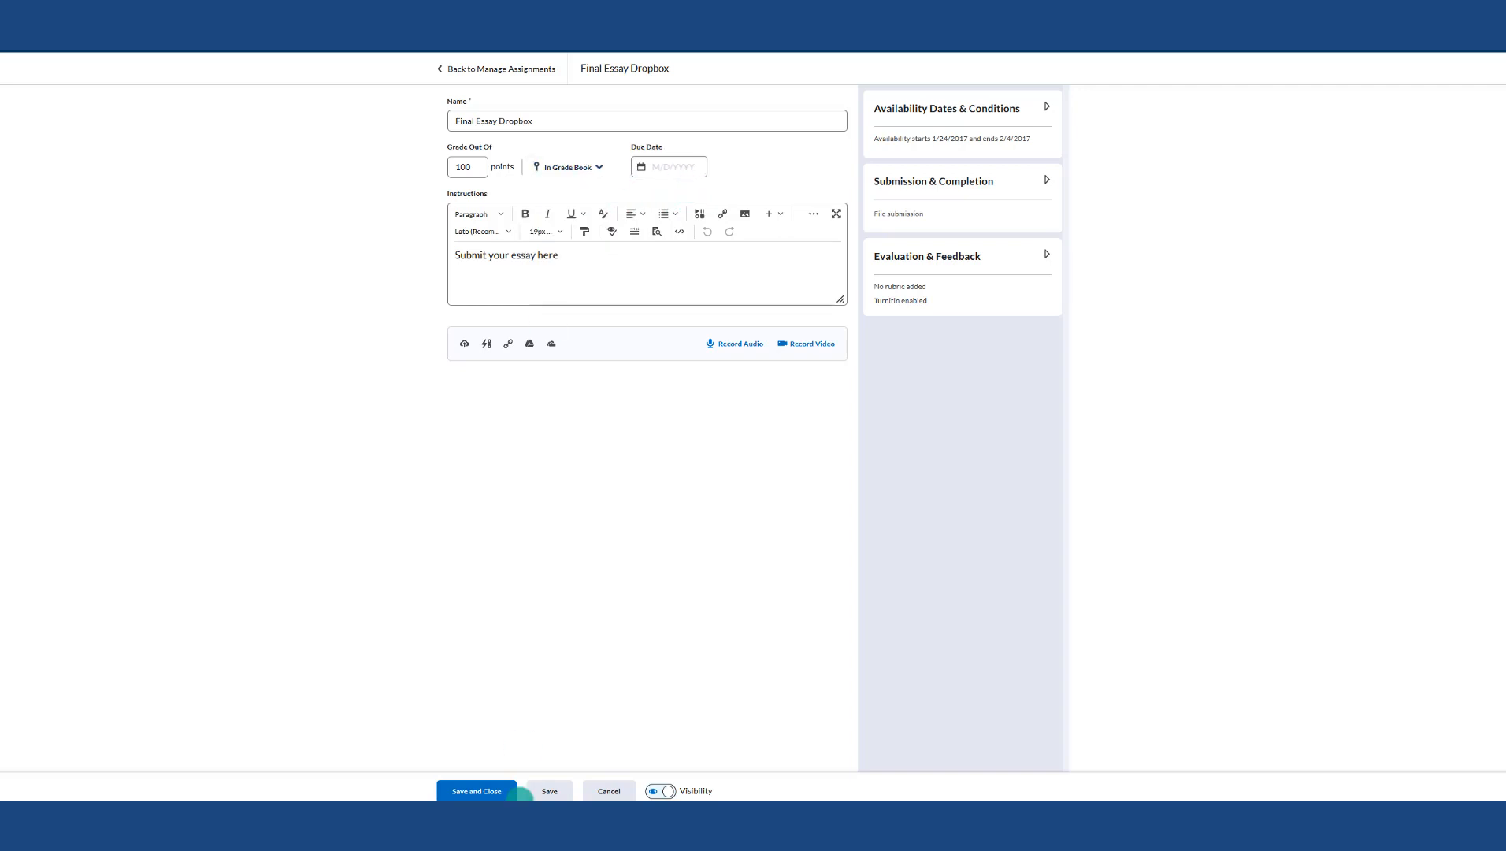
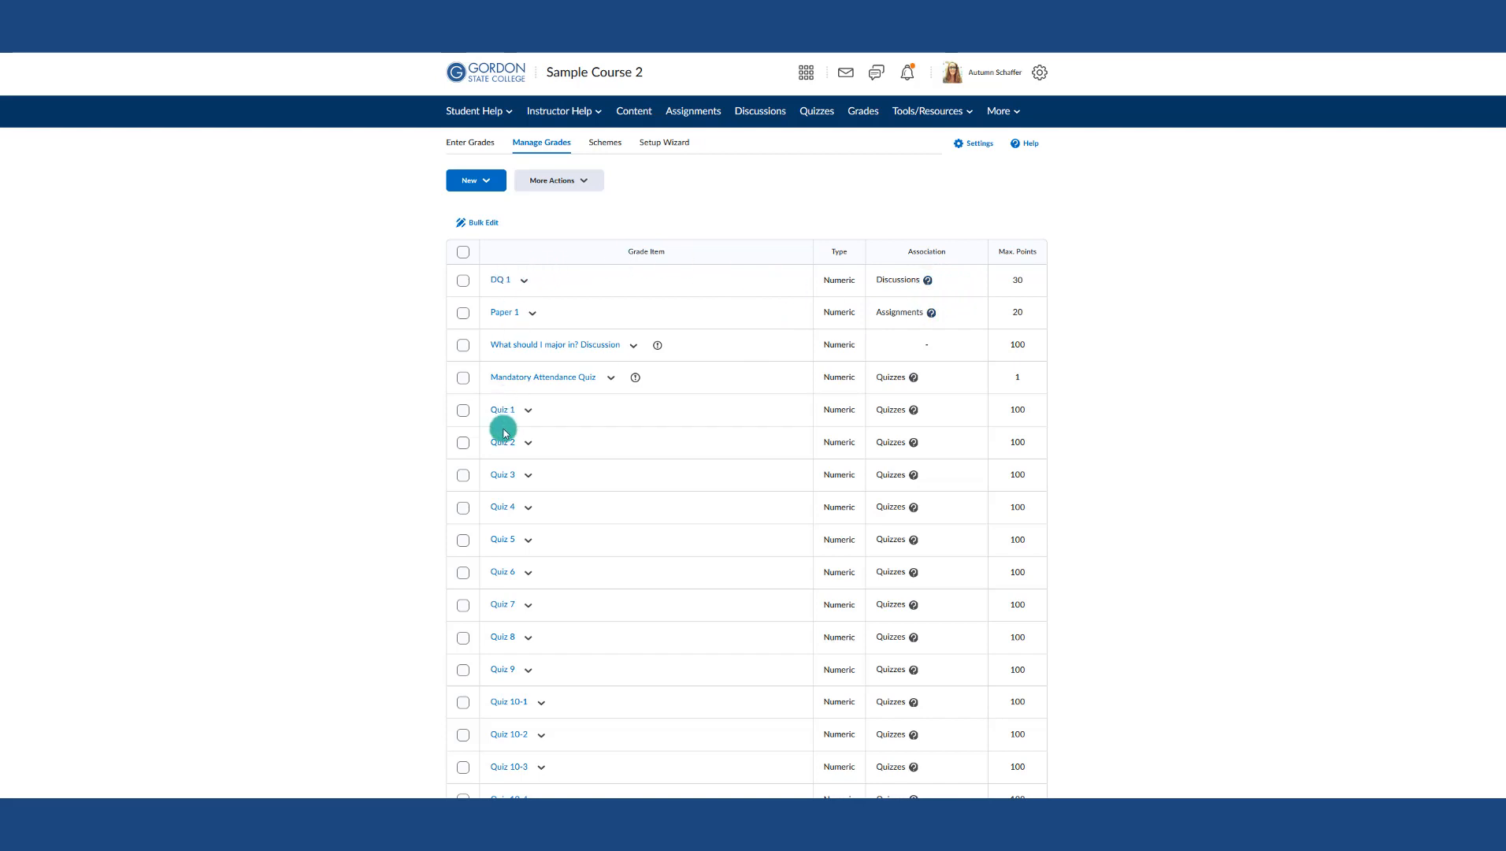
Step: Open the list for deleting grade items and try selecting the What should I major in? Discussion item
click(550, 180)
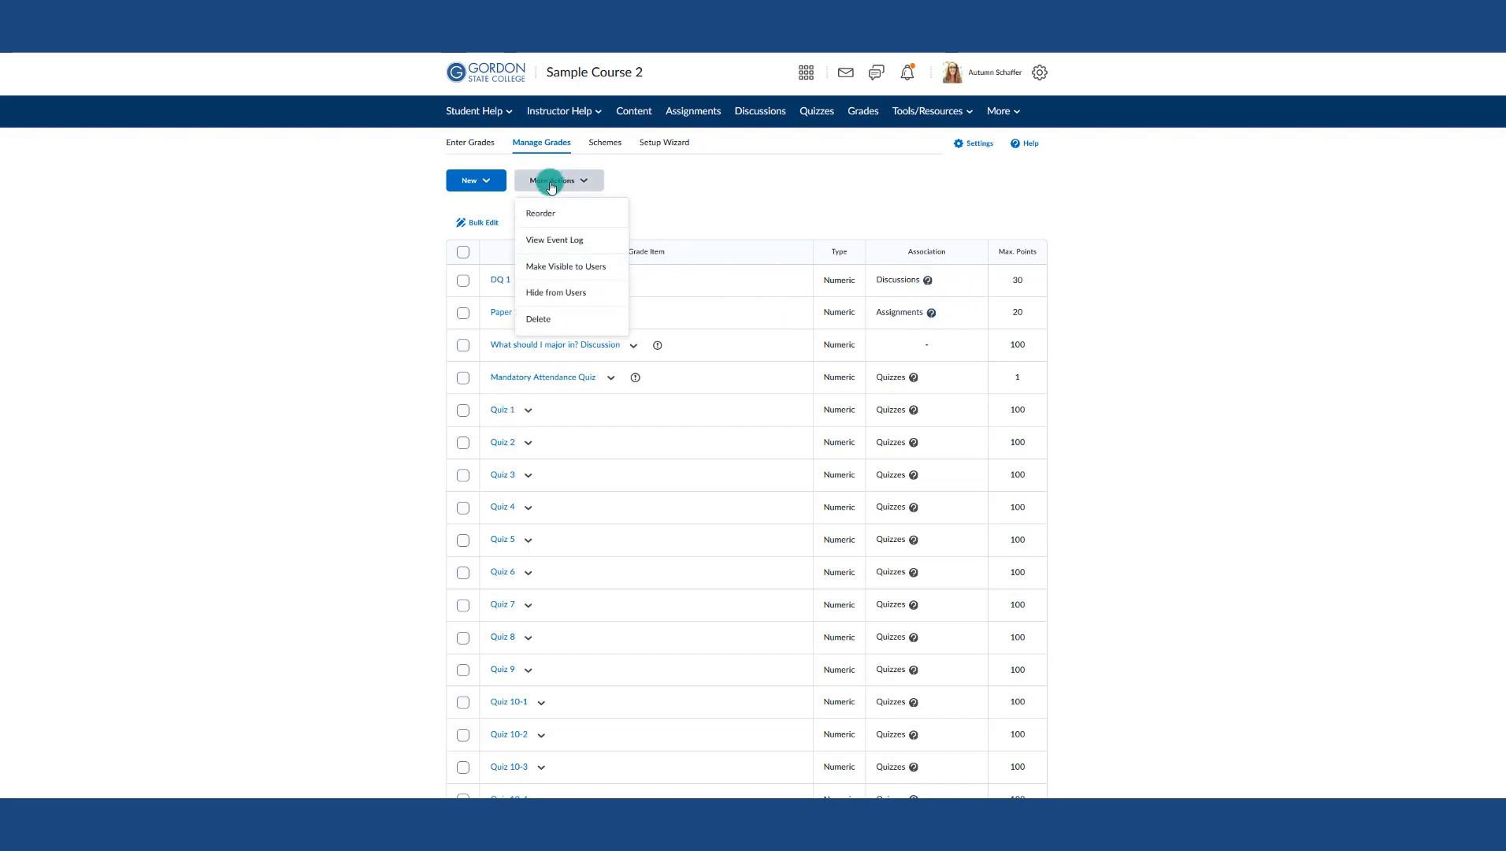
click(562, 319)
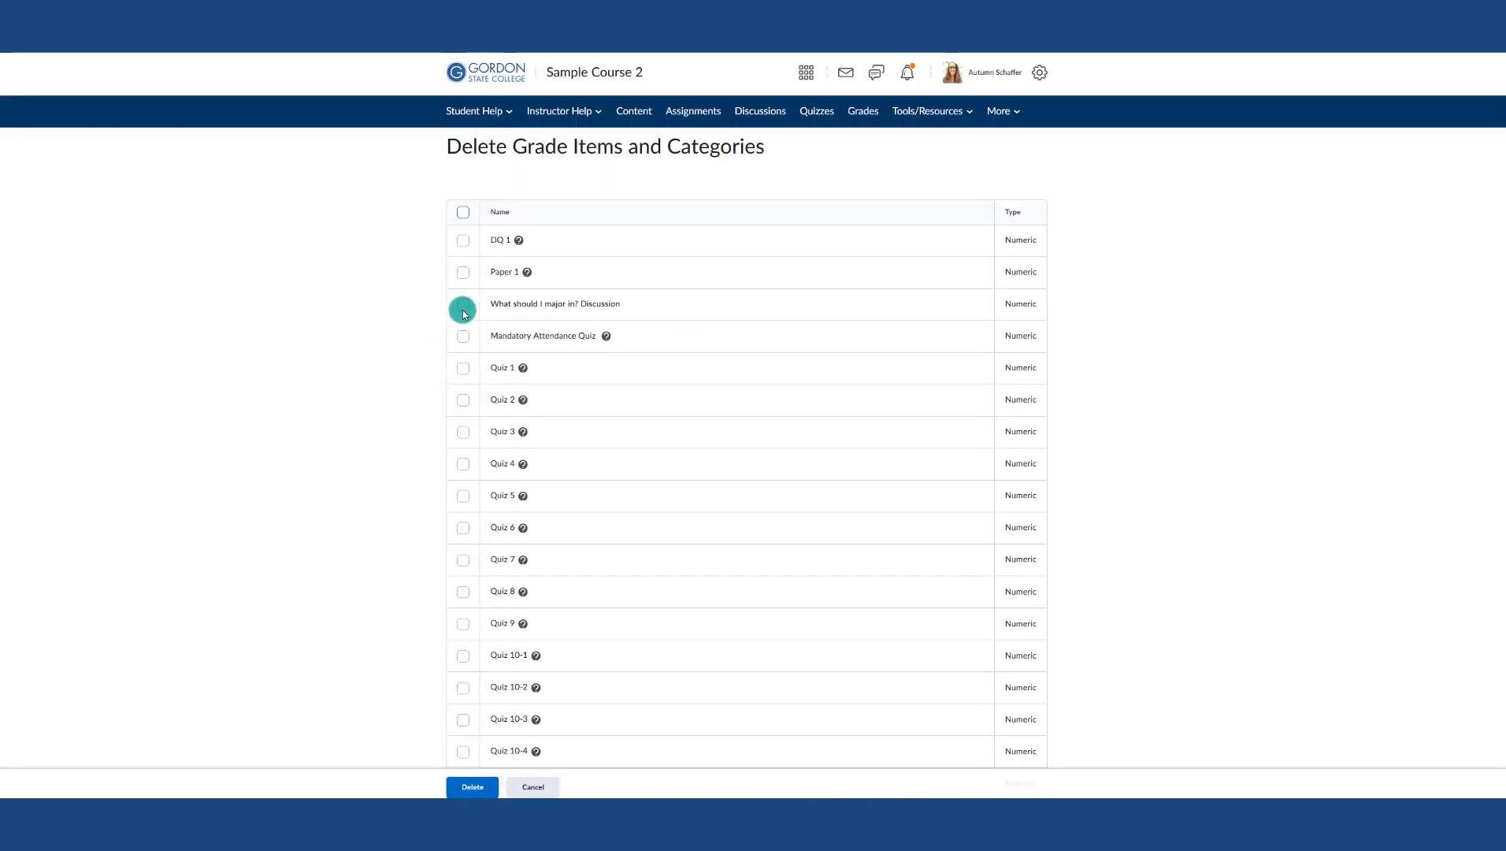
click(463, 306)
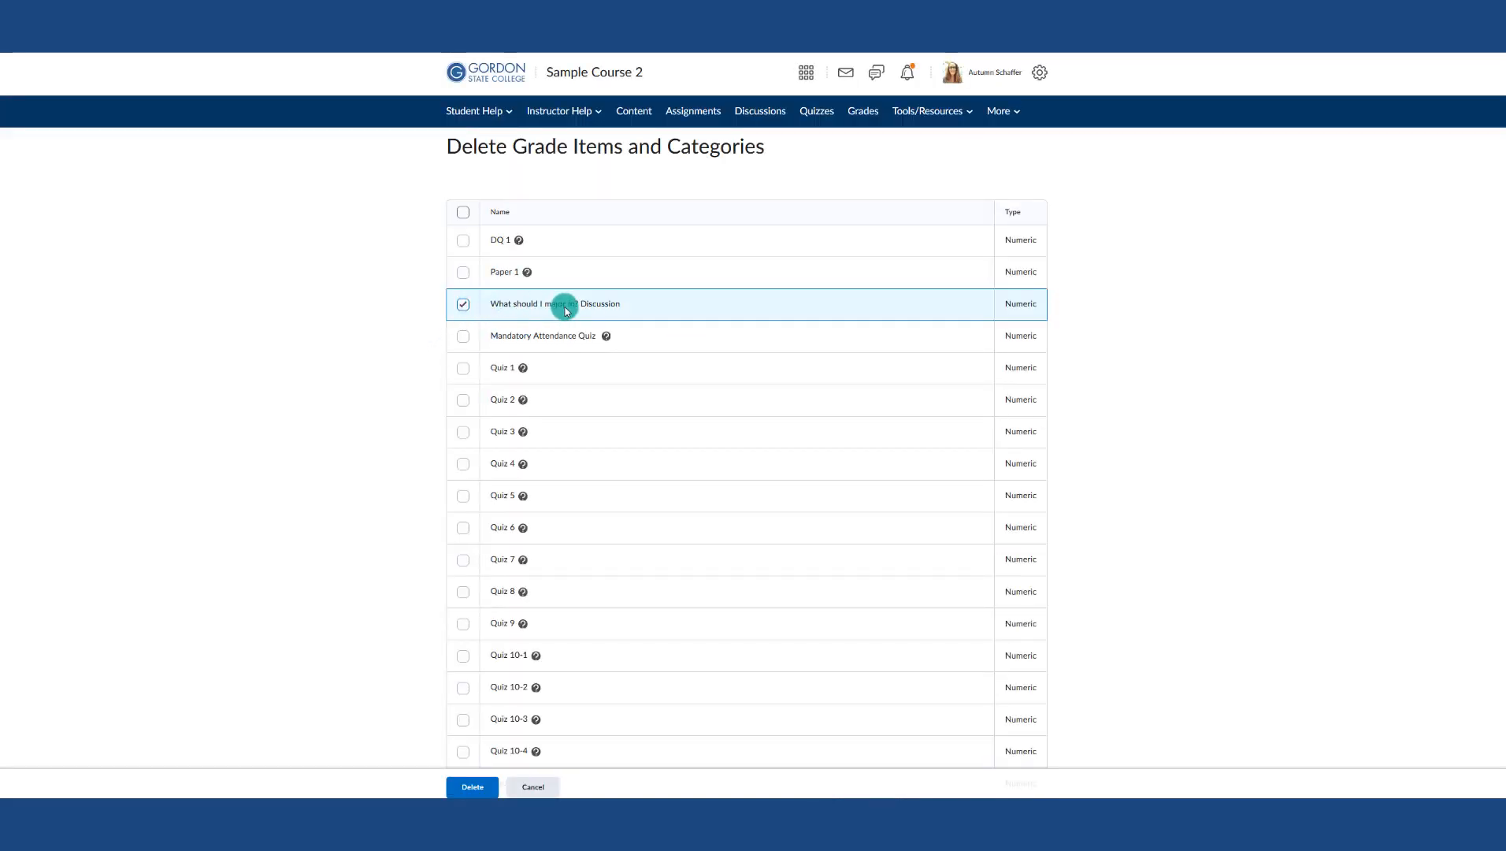
click(463, 303)
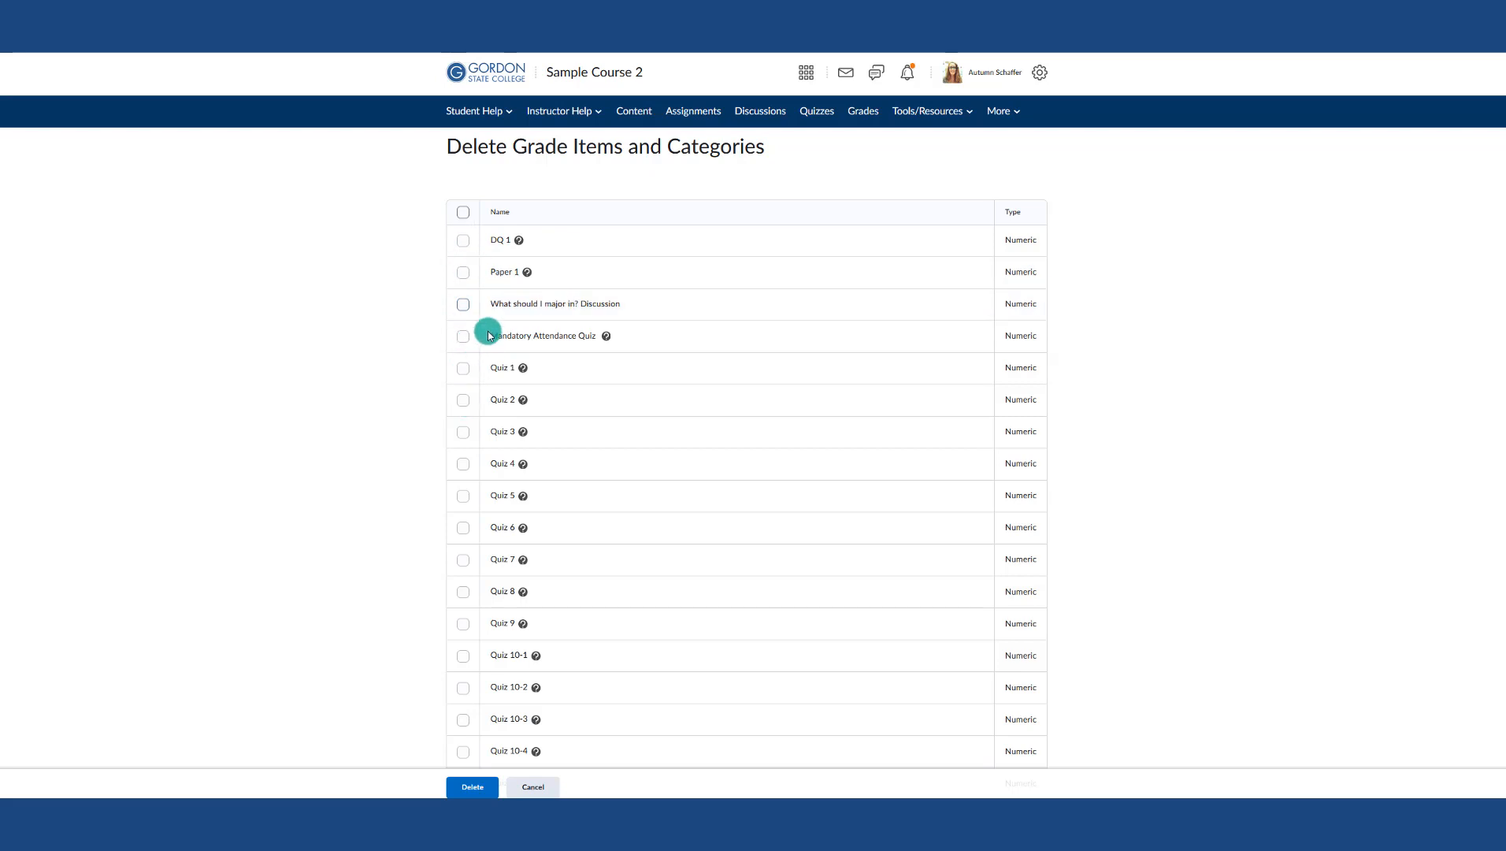
Step: Check which activity is associated with the DQ 1 grade item in the deletion list
click(518, 240)
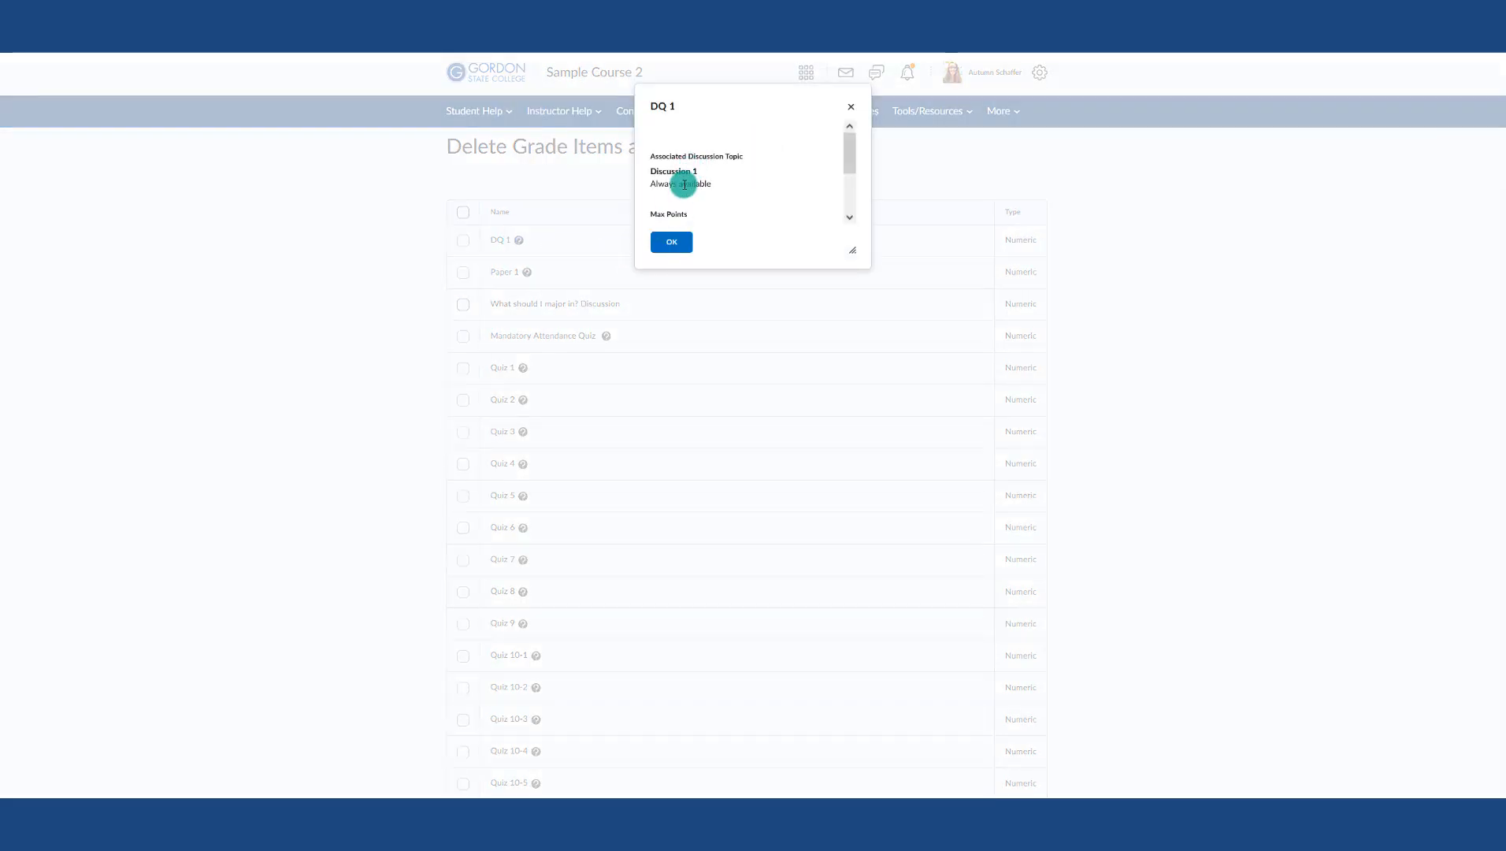
click(852, 108)
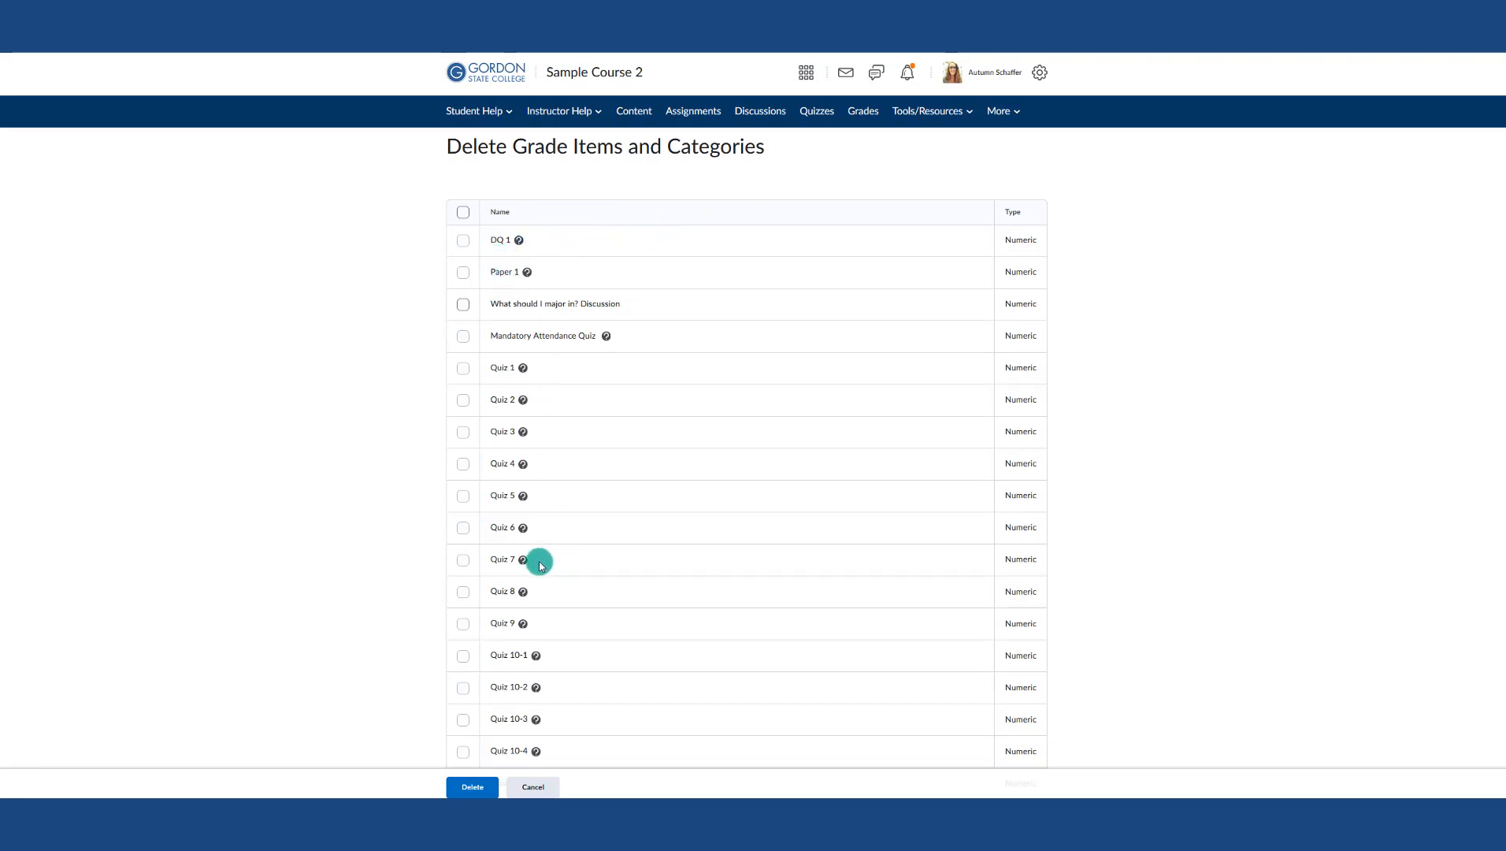
scroll(540, 565, down, 1)
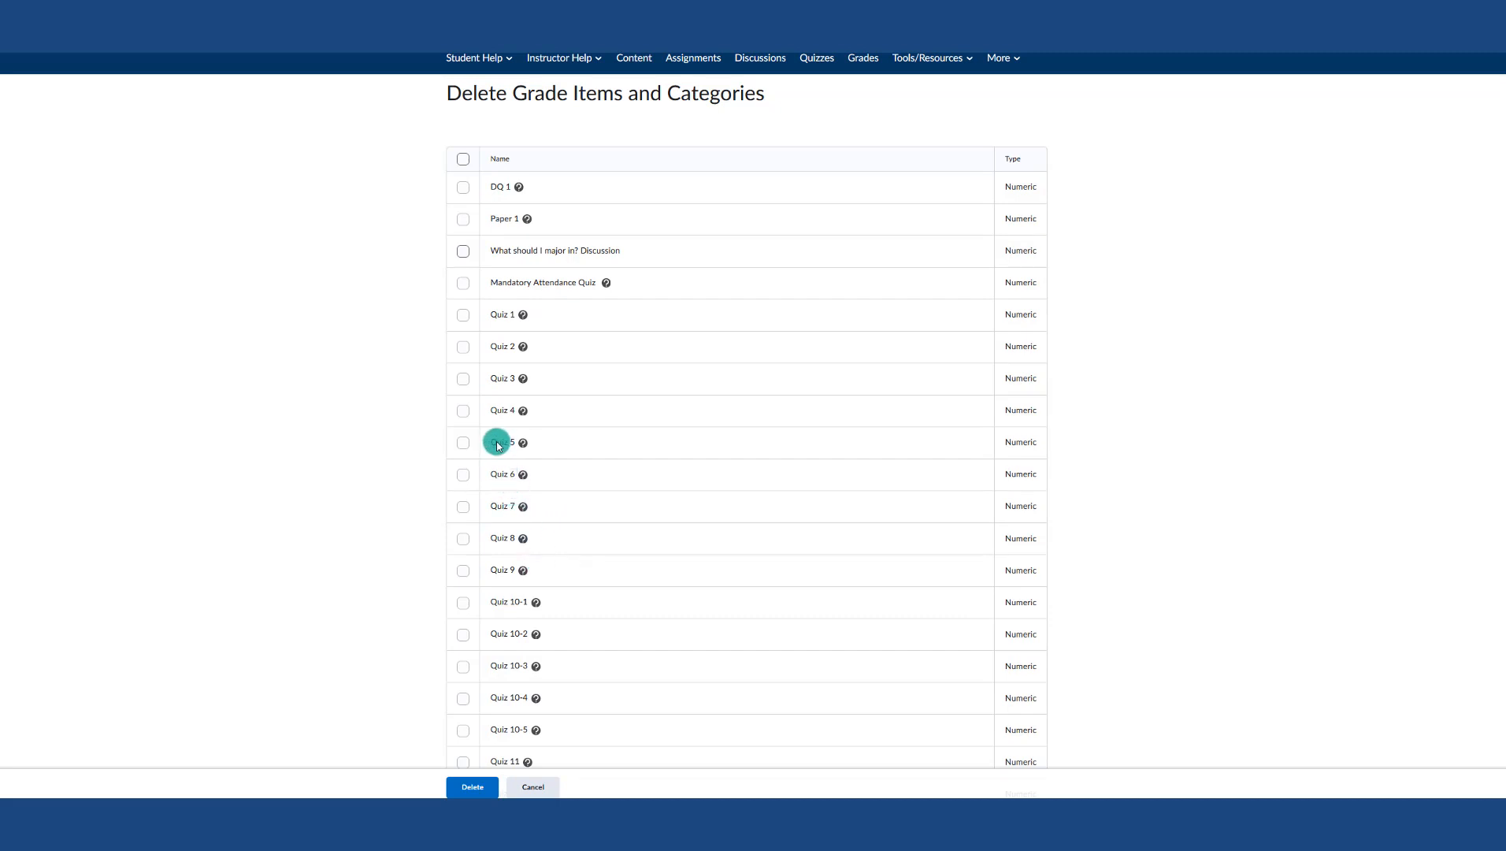
drag(496, 447, 514, 448)
scroll(598, 457, up, 1)
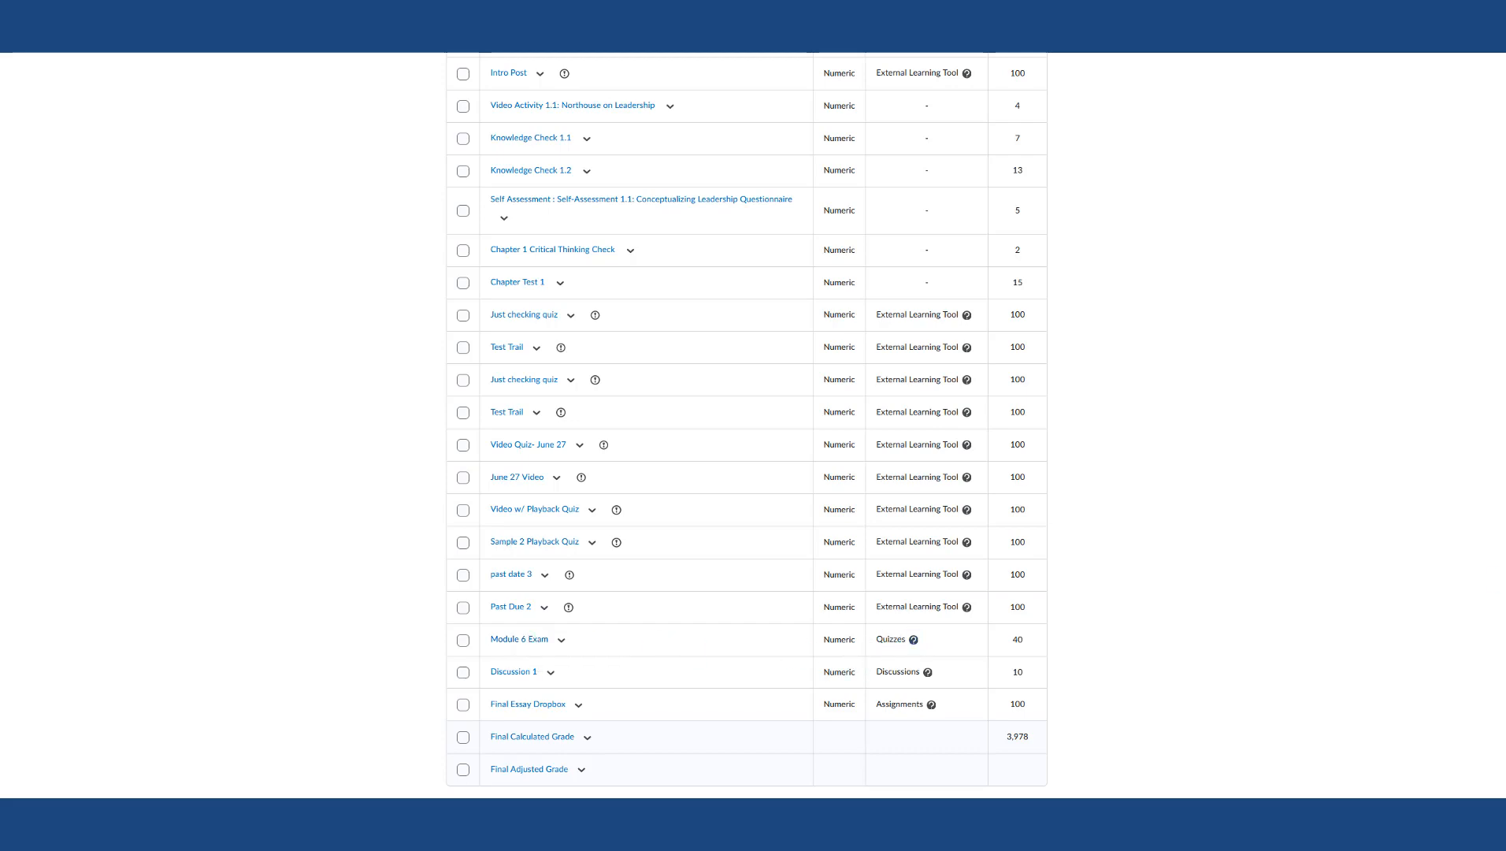
Step: Delete the Module 6 Exam quiz from the course's quiz list
scroll(747, 425, up, 15)
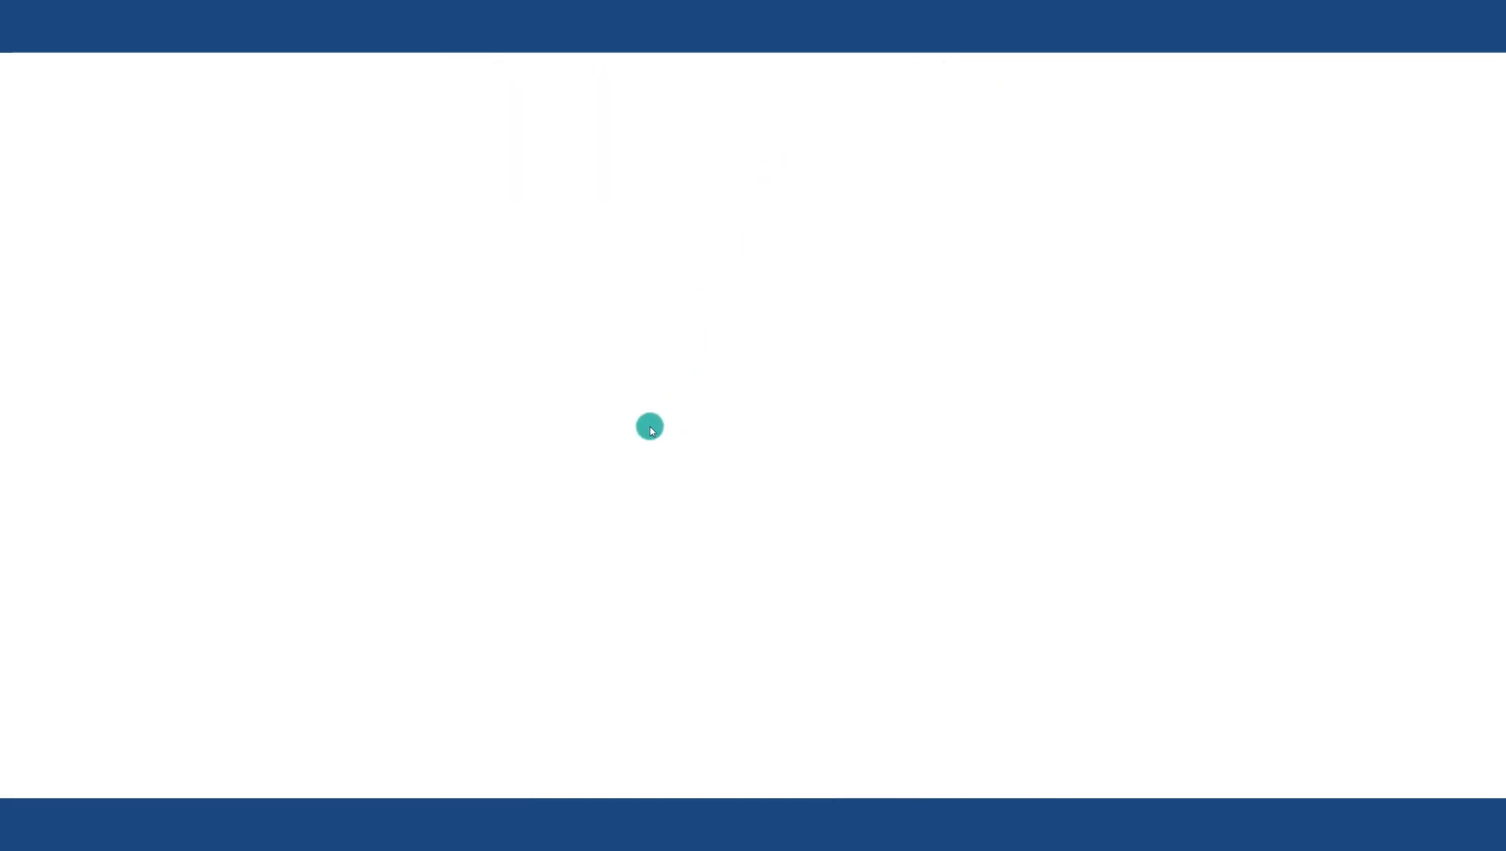
scroll(573, 553, down, 1)
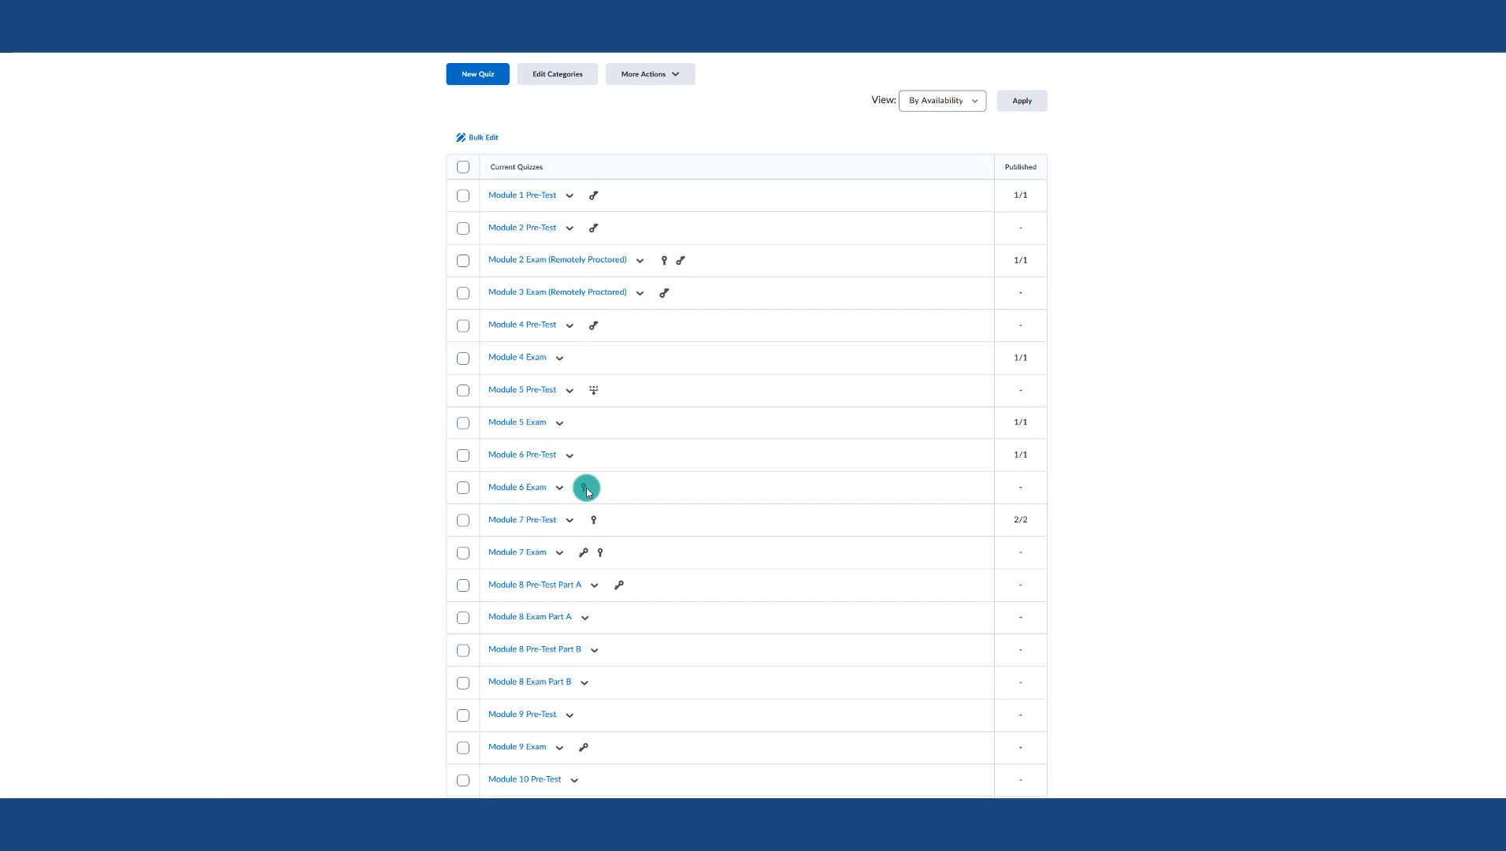
click(644, 71)
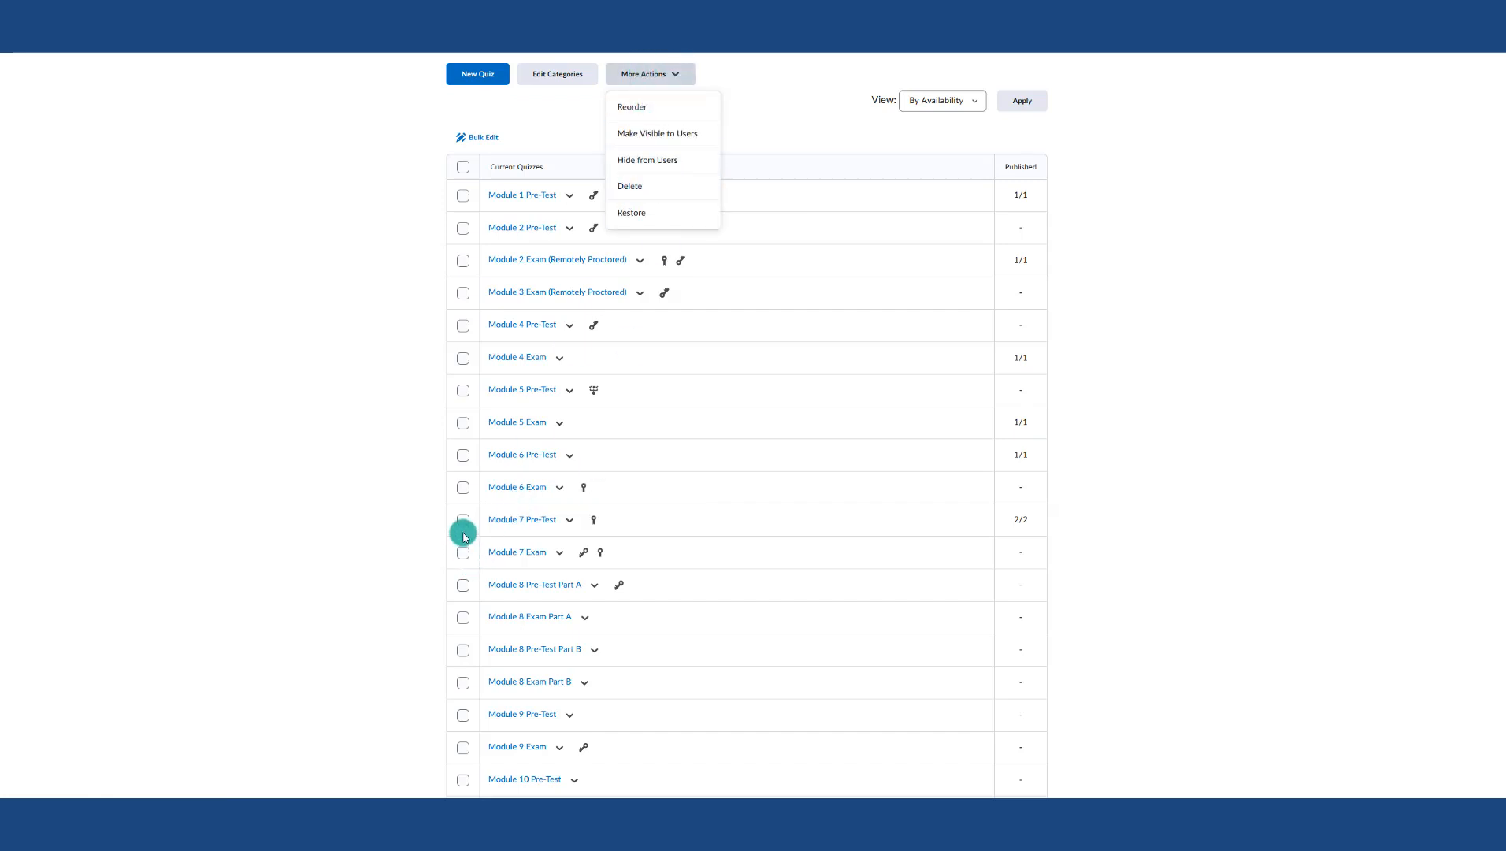
click(463, 487)
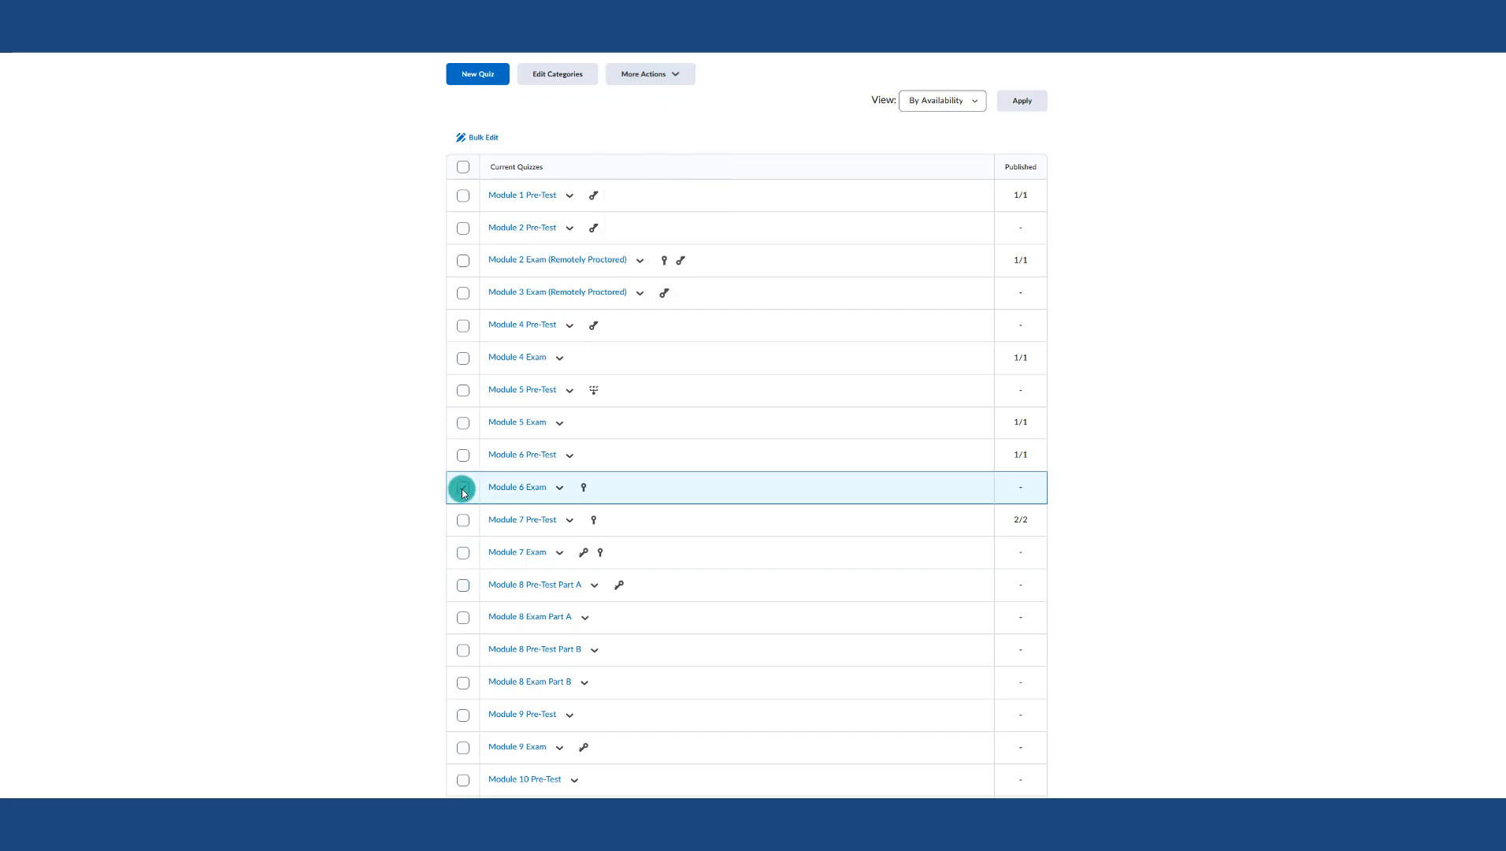
click(645, 82)
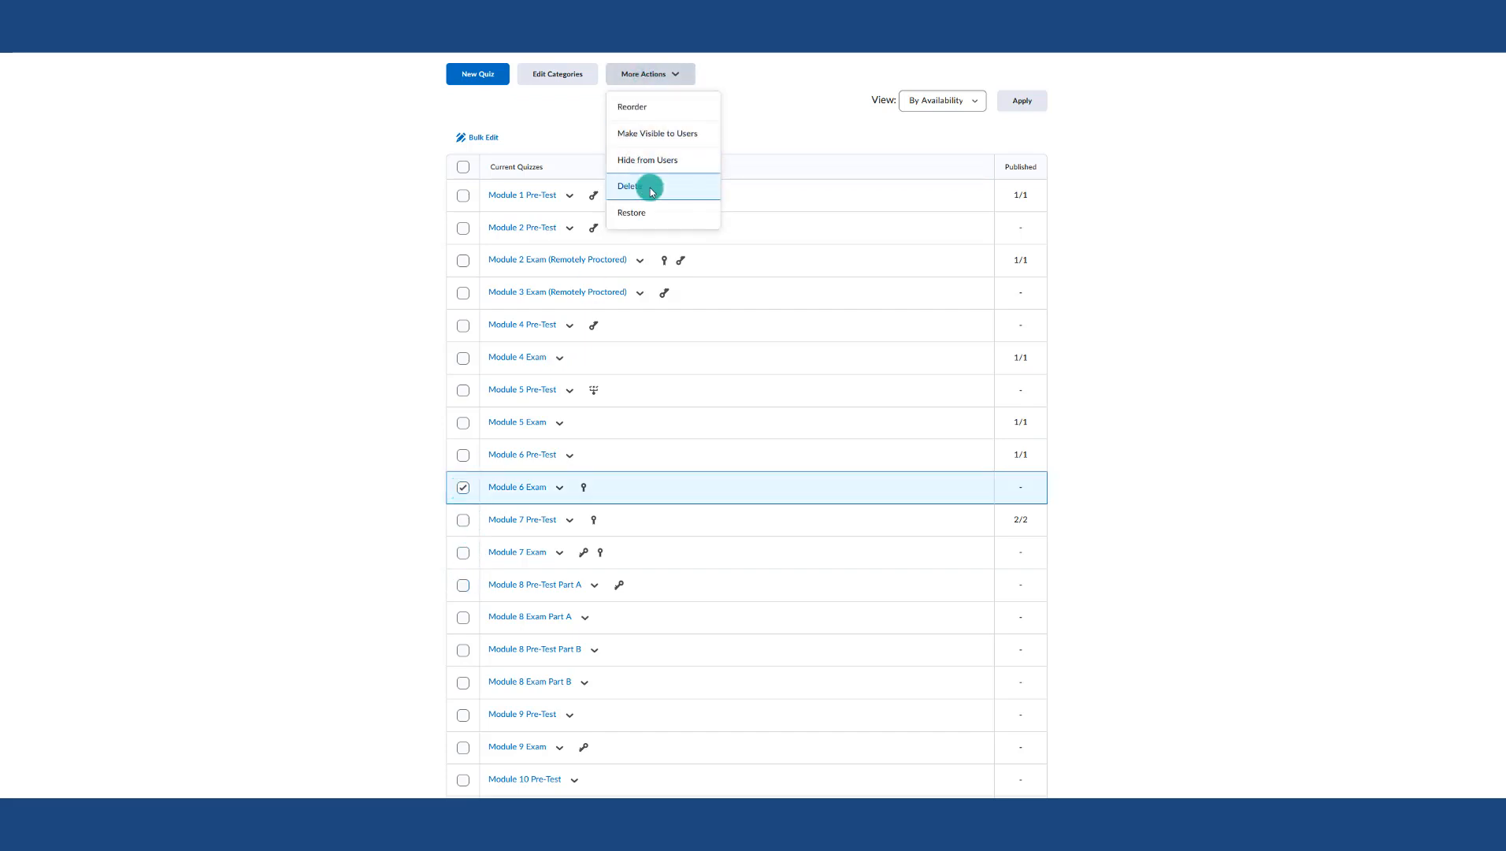
click(647, 185)
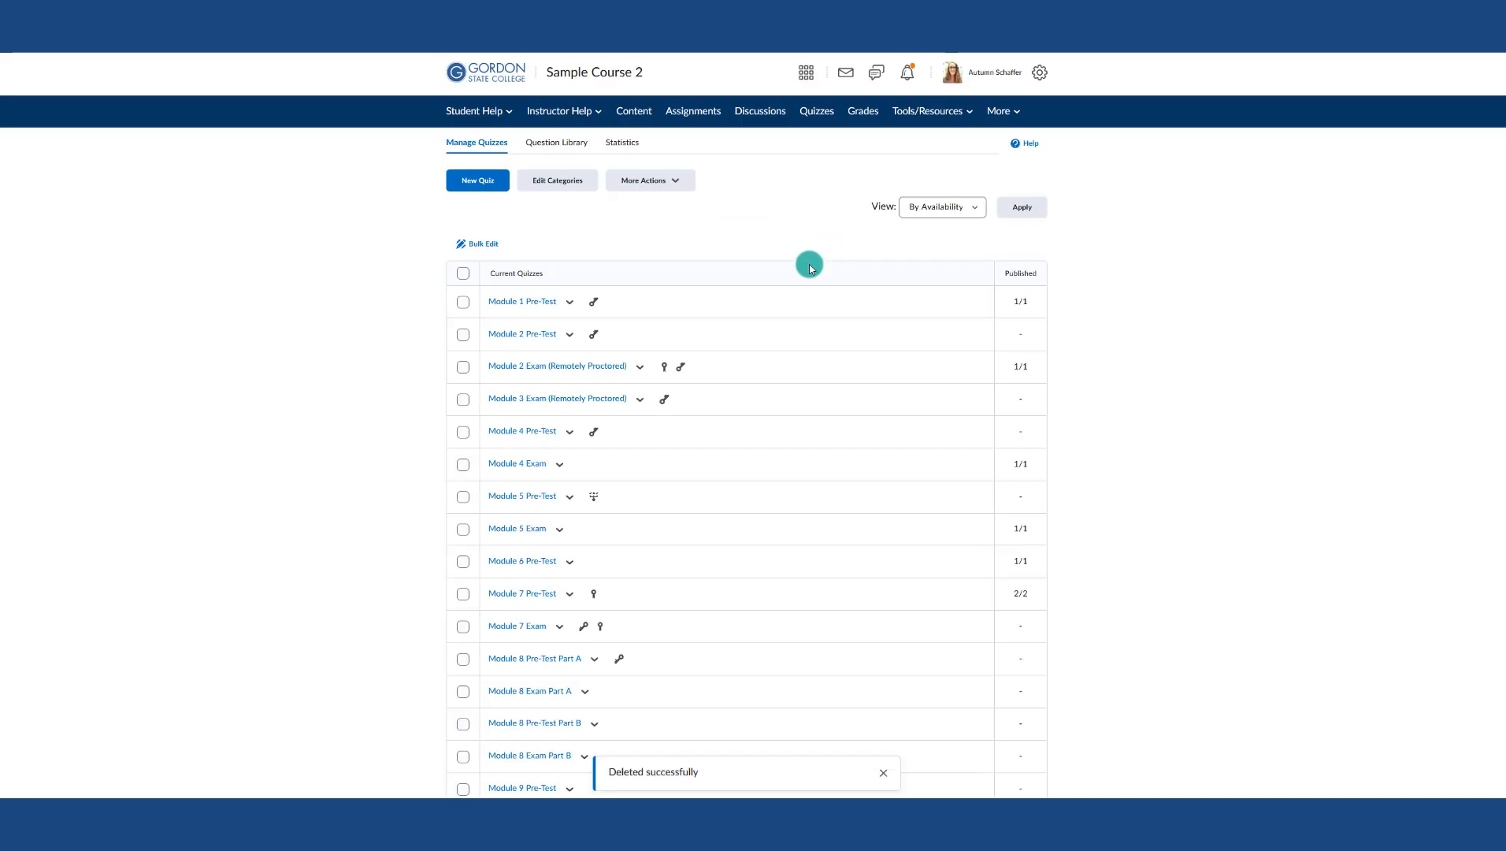
Step: Open the grade book and check the association of the Module 6 Exam grade item
click(858, 117)
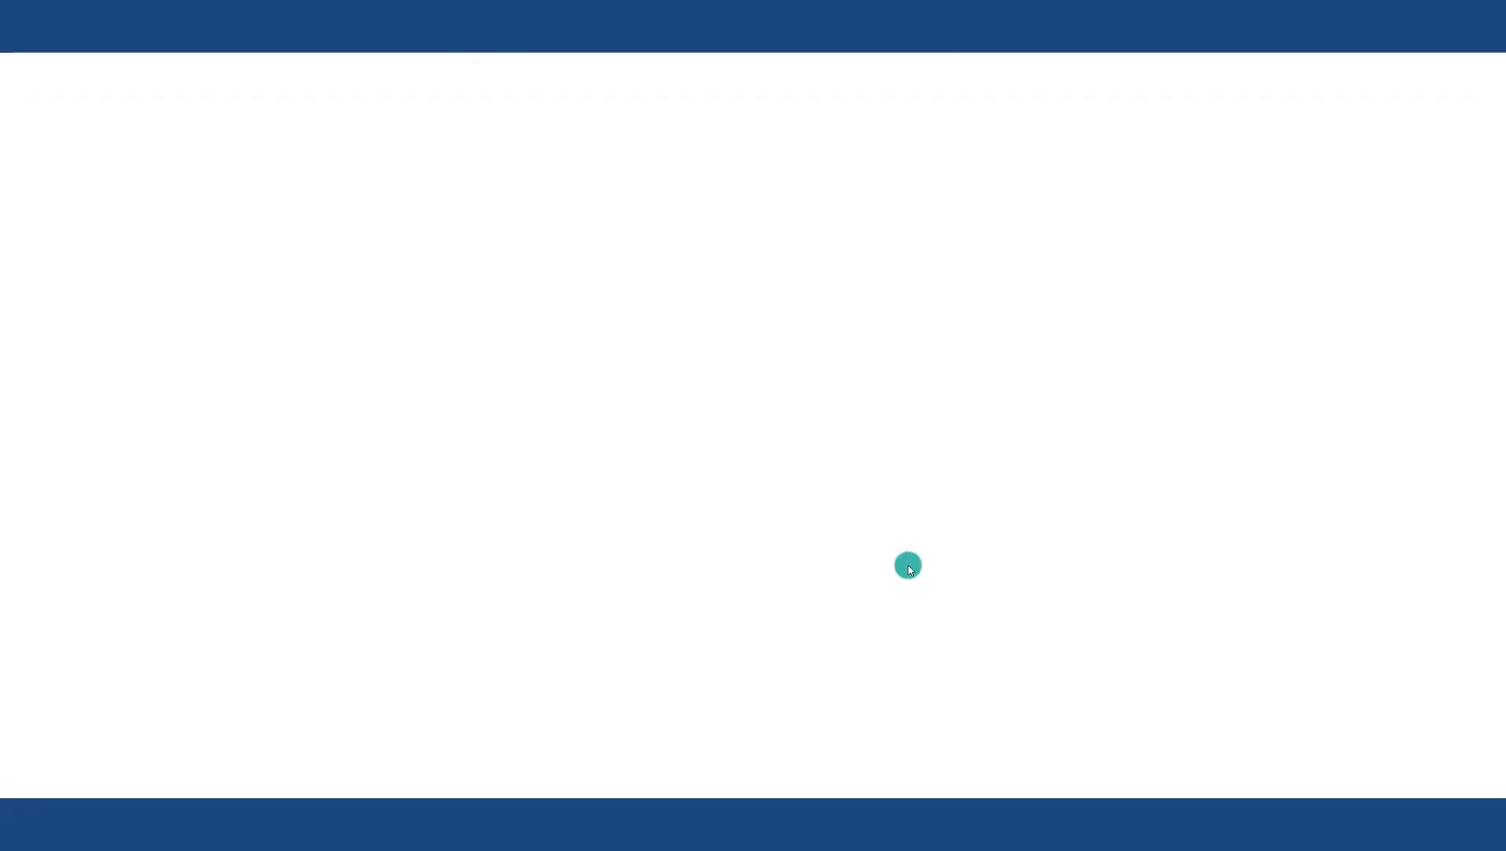
scroll(908, 566, down, 20)
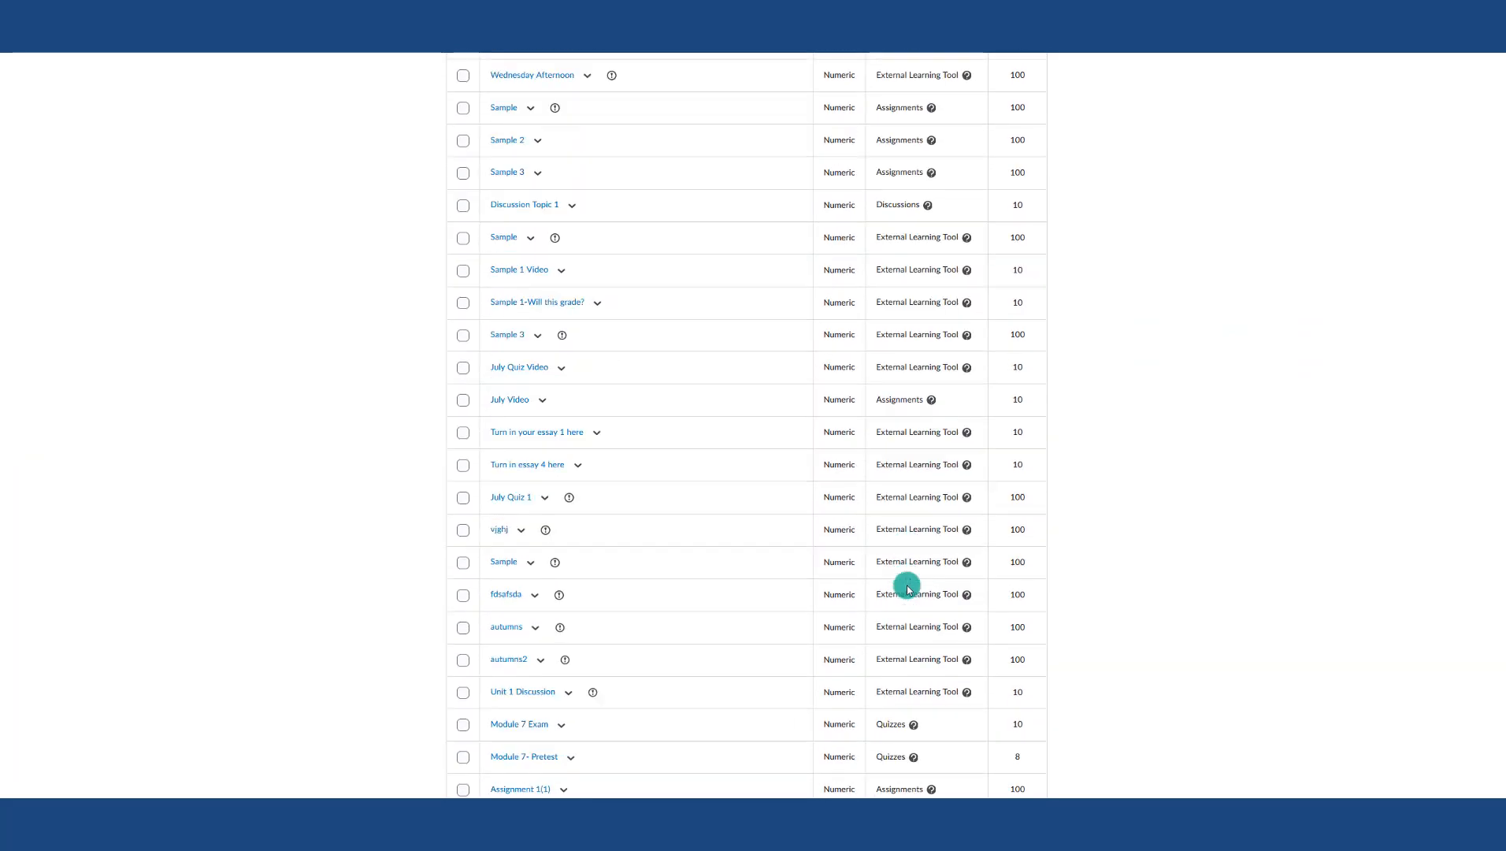
scroll(906, 588, down, 15)
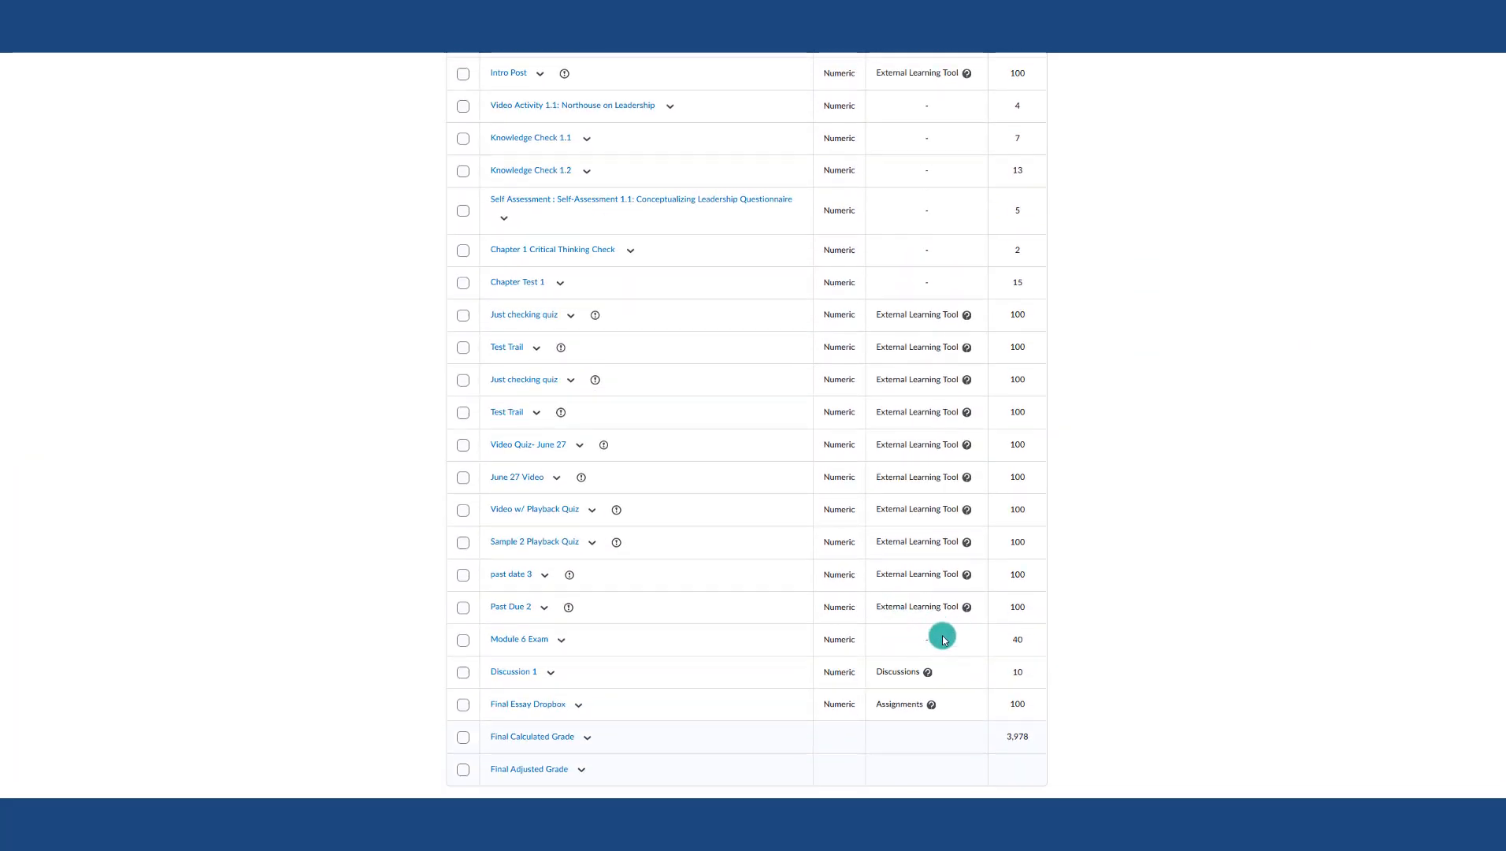
scroll(824, 508, up, 15)
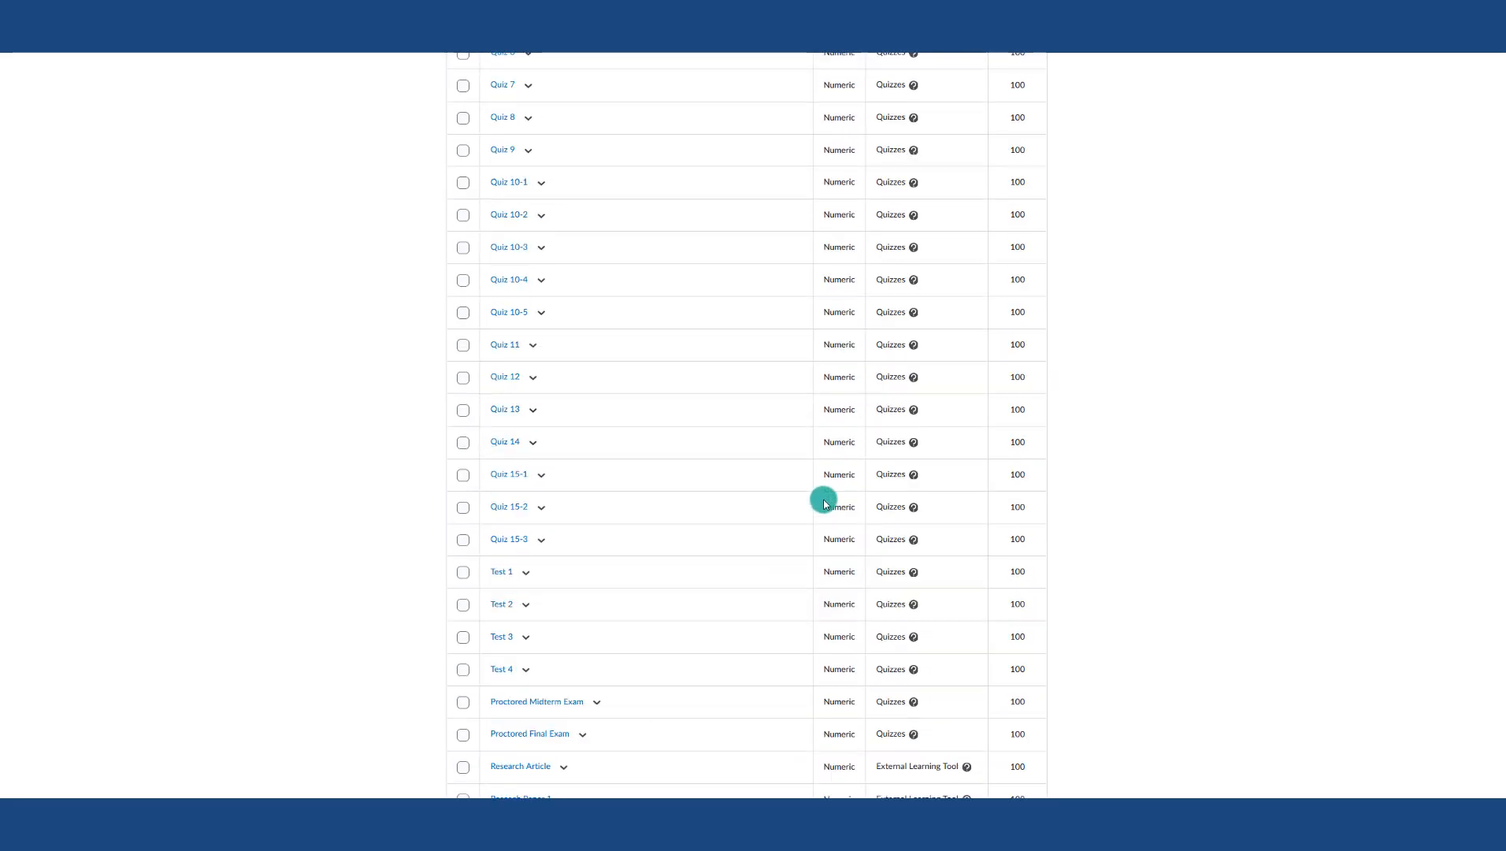
scroll(824, 504, up, 5)
Step: Delete the Module 6 Exam grade item from the grade book, confirm the deletion, and check the remaining items
click(558, 181)
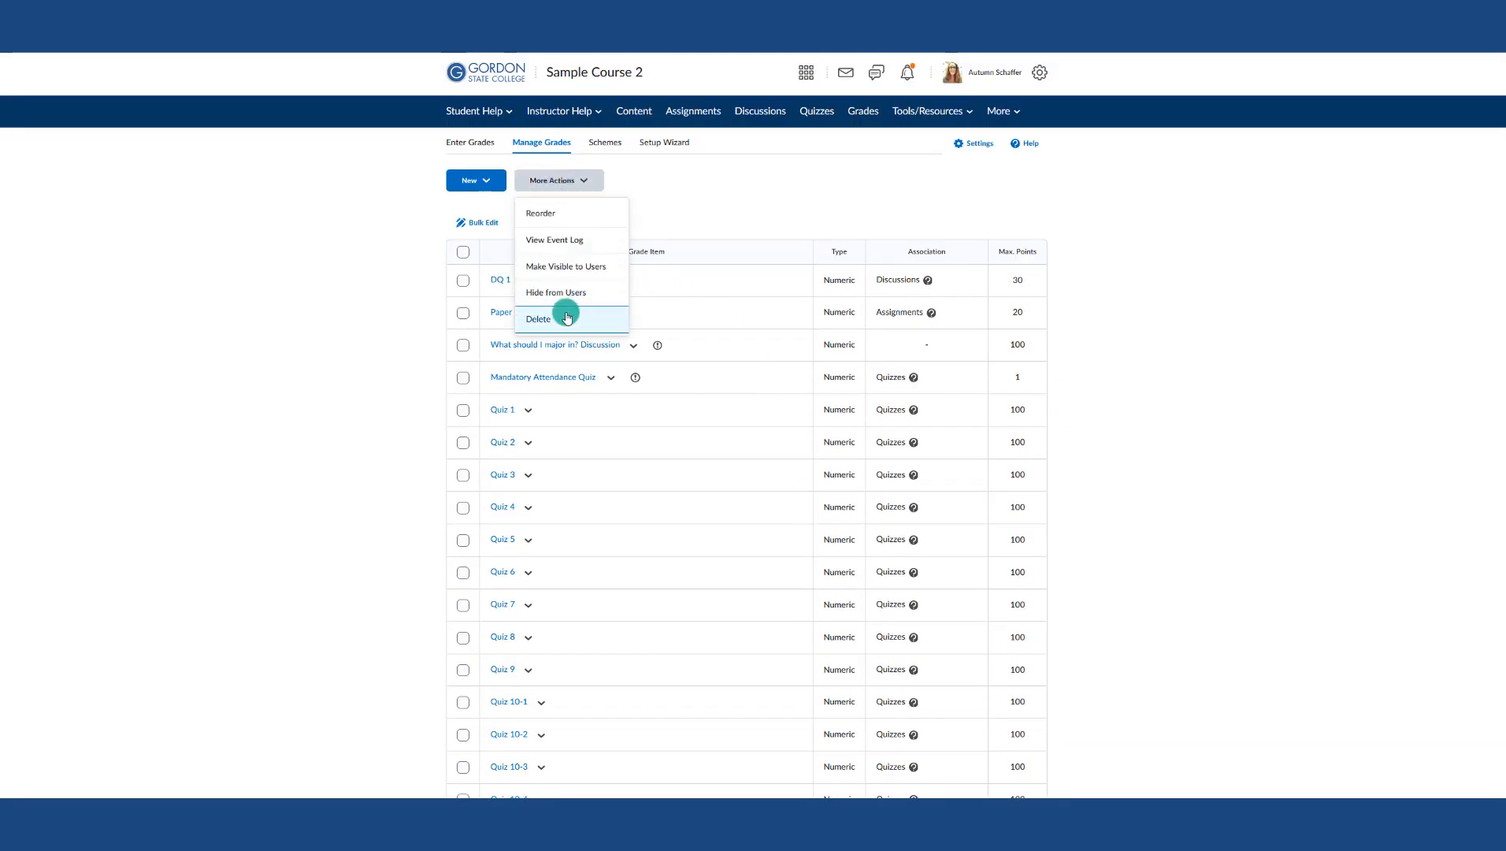
click(565, 319)
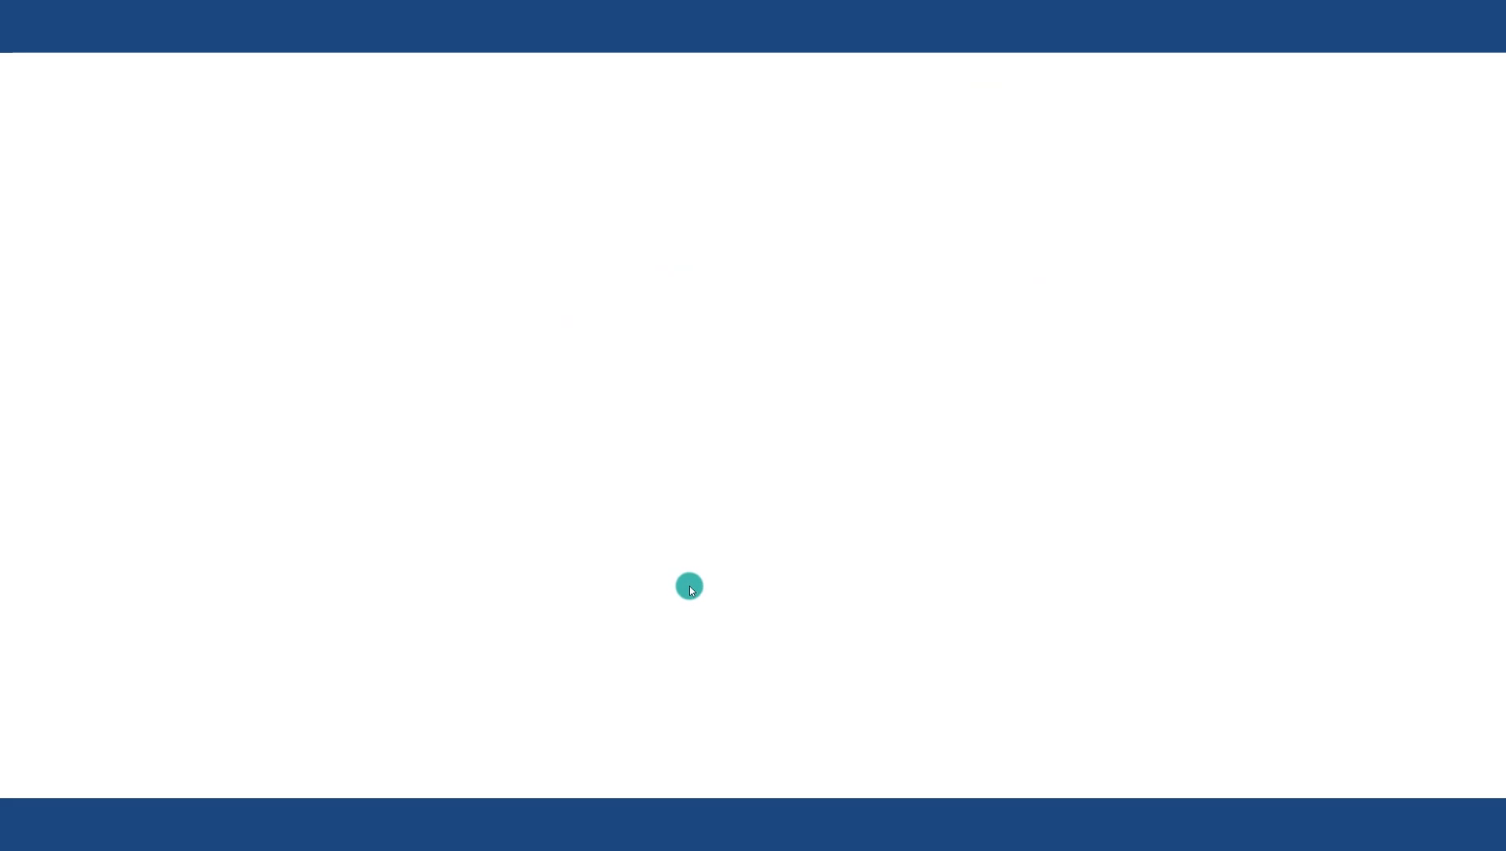
scroll(692, 579, down, 15)
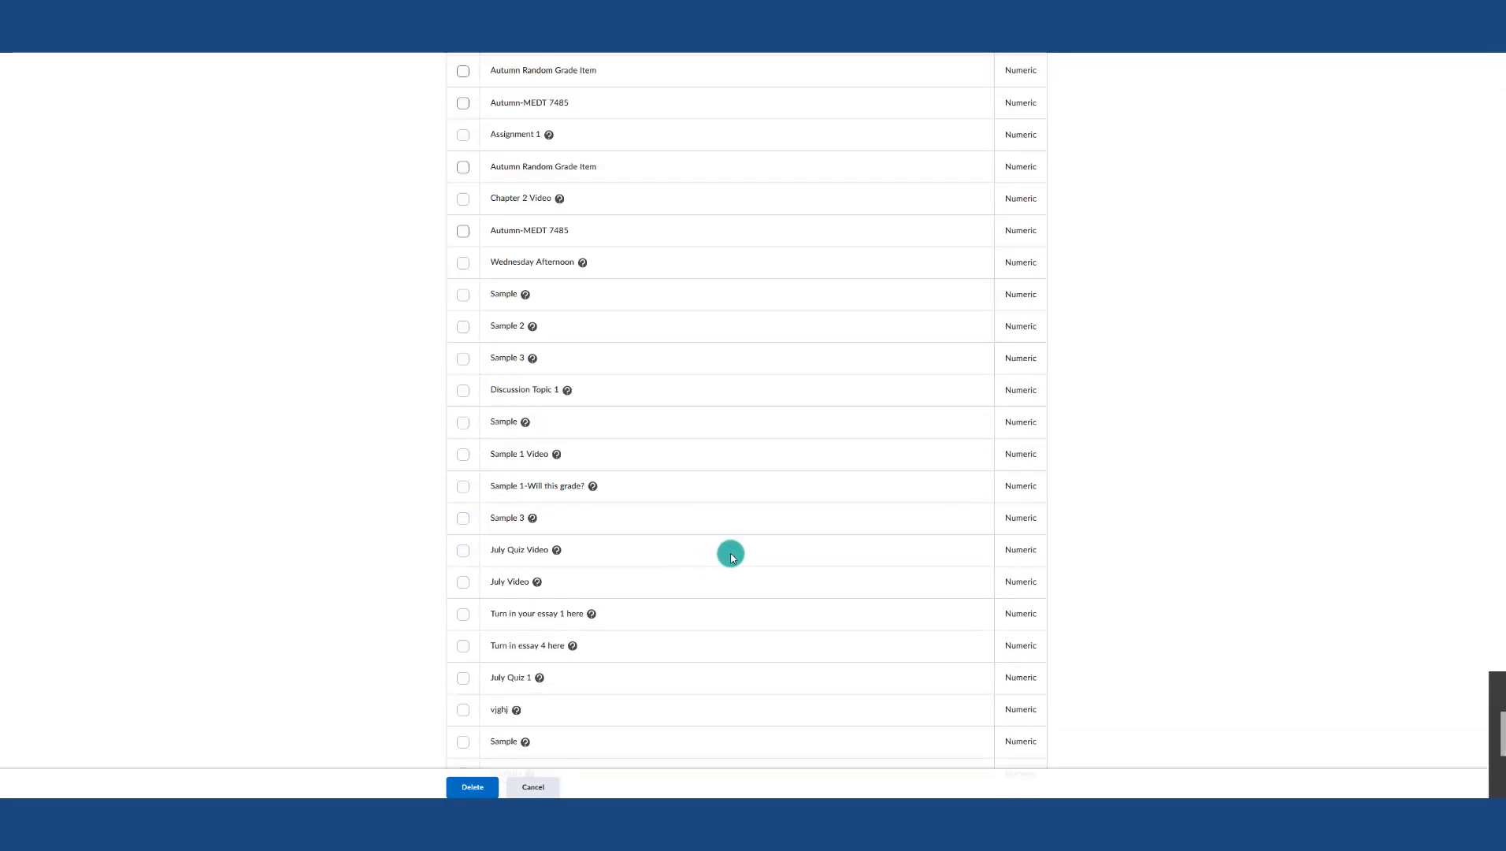
scroll(731, 557, down, 10)
click(463, 670)
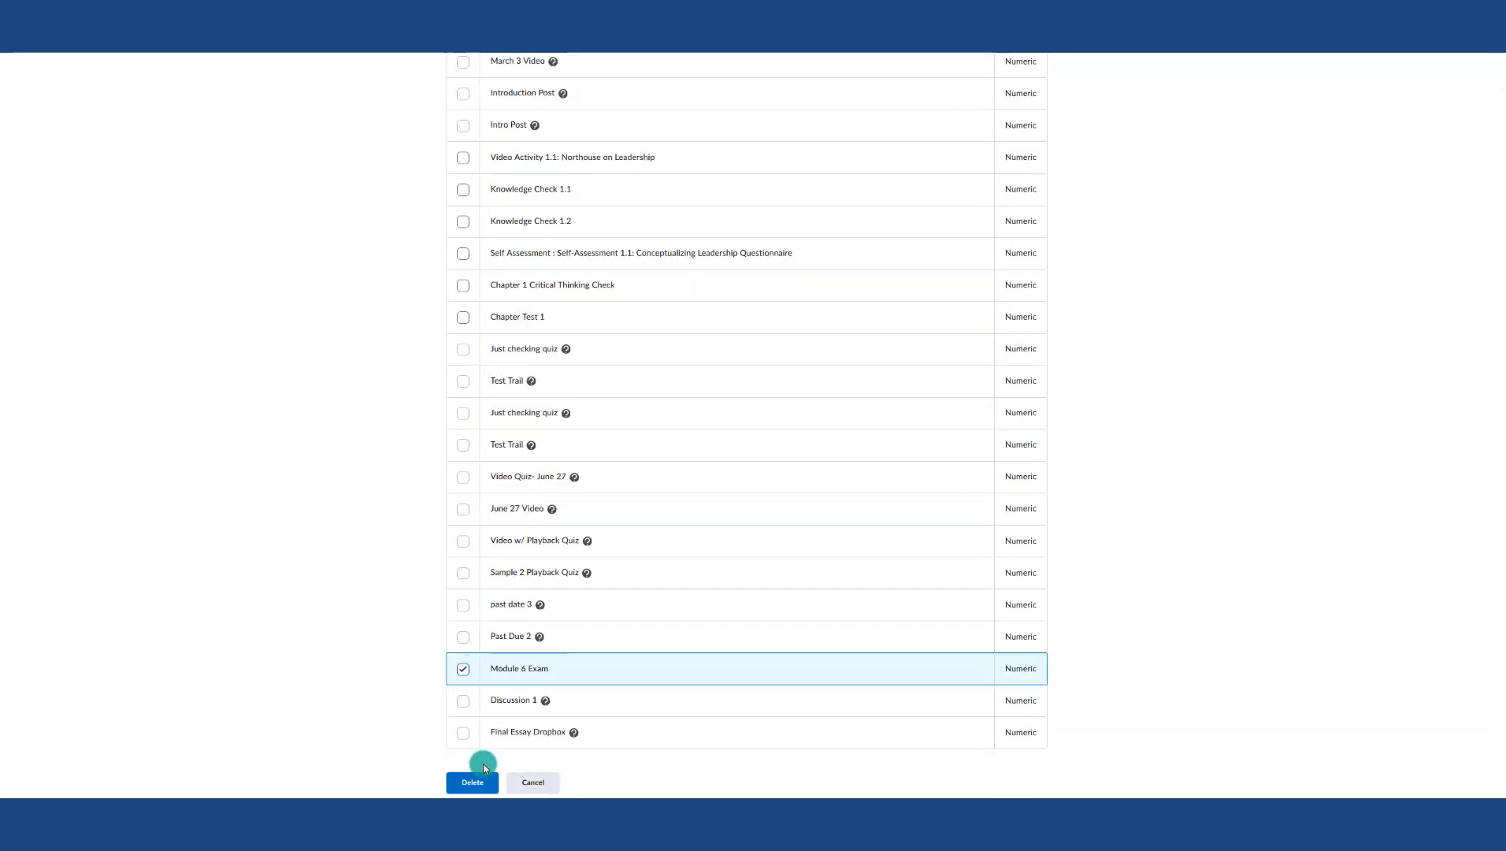
click(476, 783)
click(677, 314)
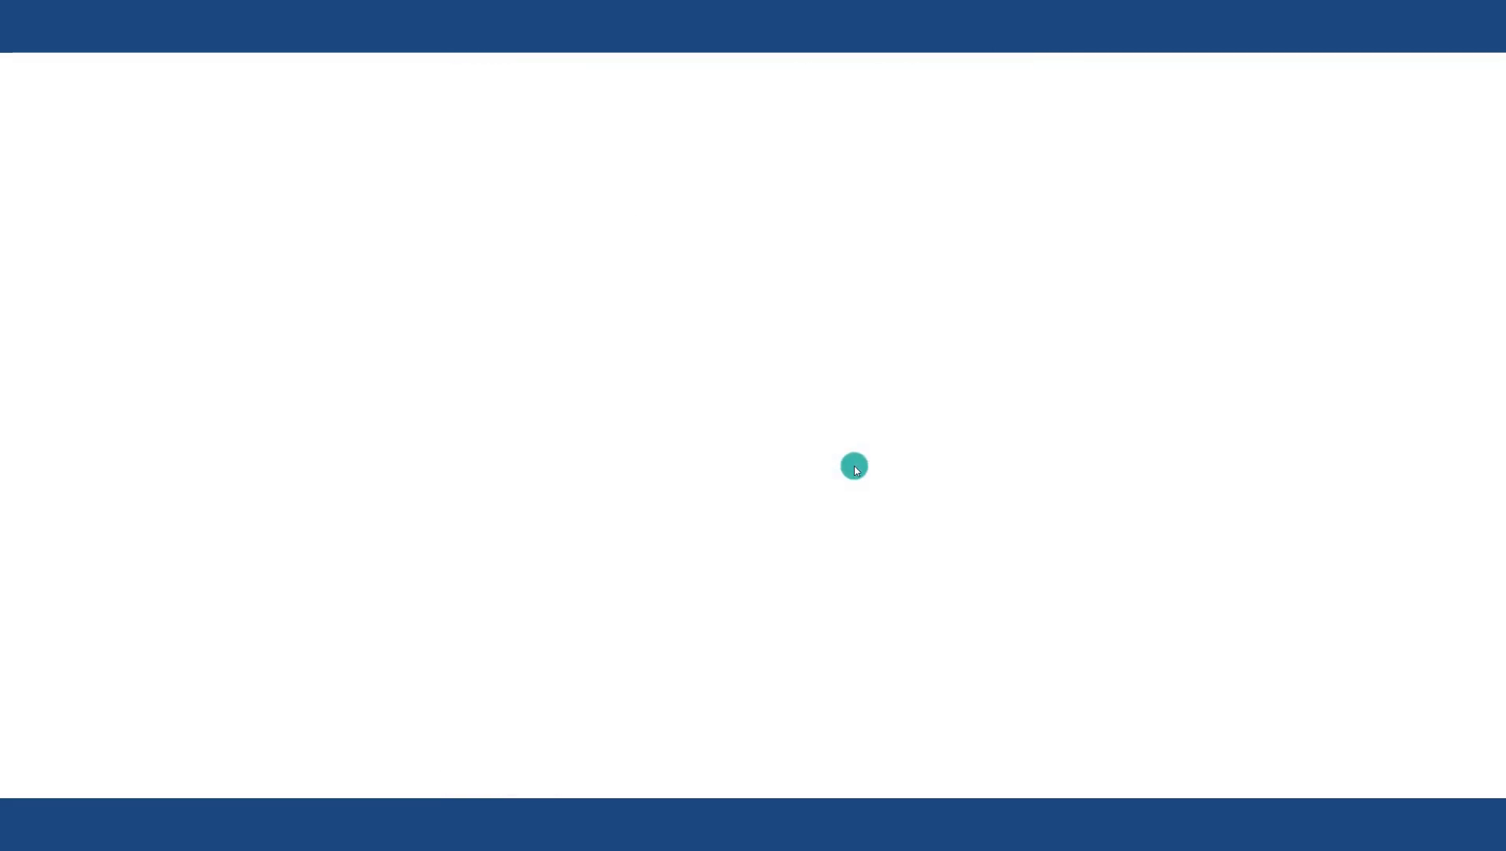
scroll(746, 426, down, 15)
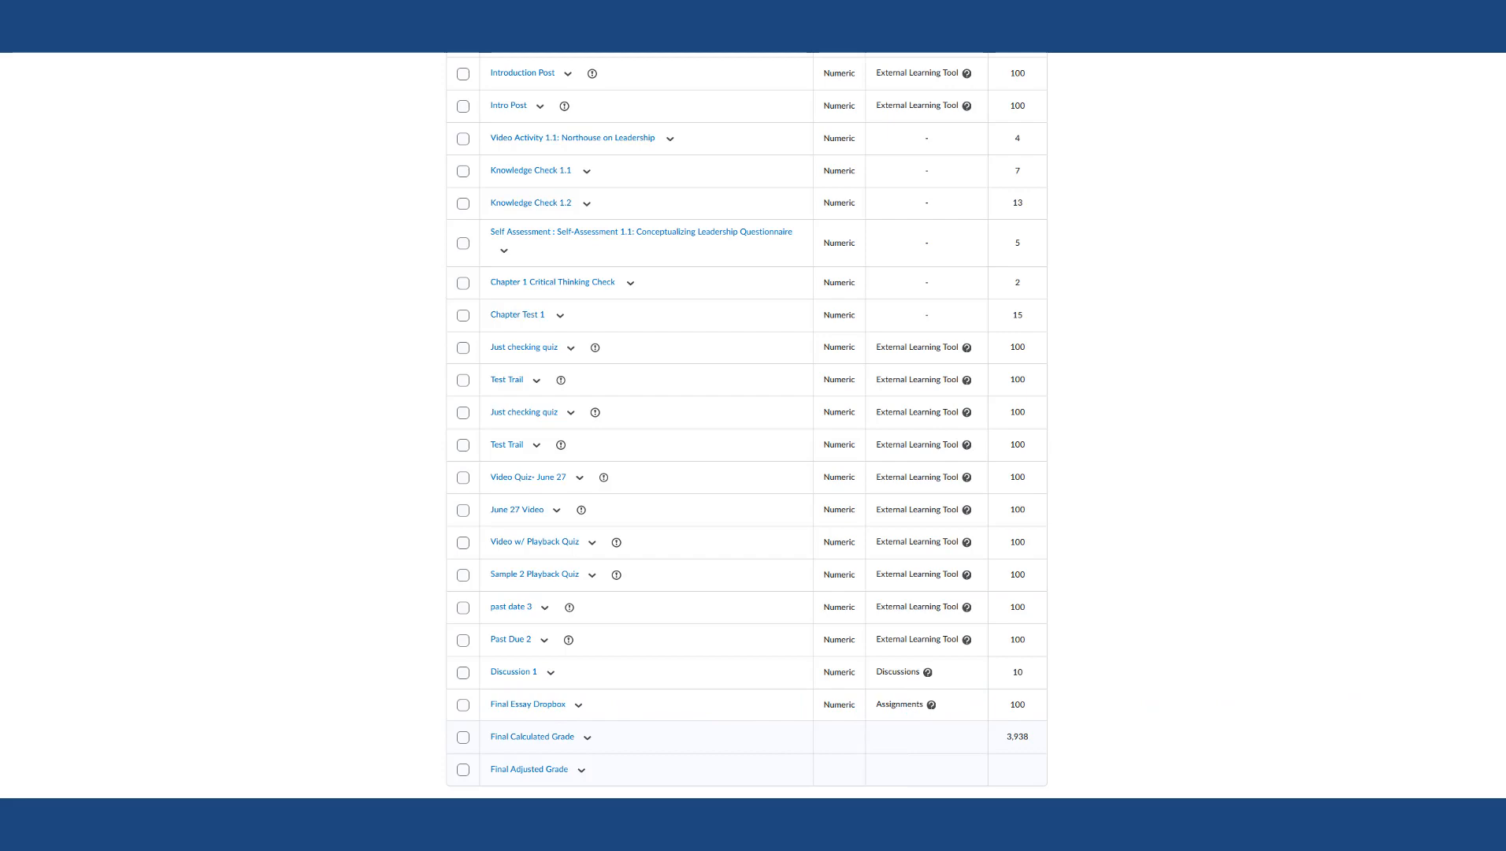
drag(1503, 701, 1503, 103)
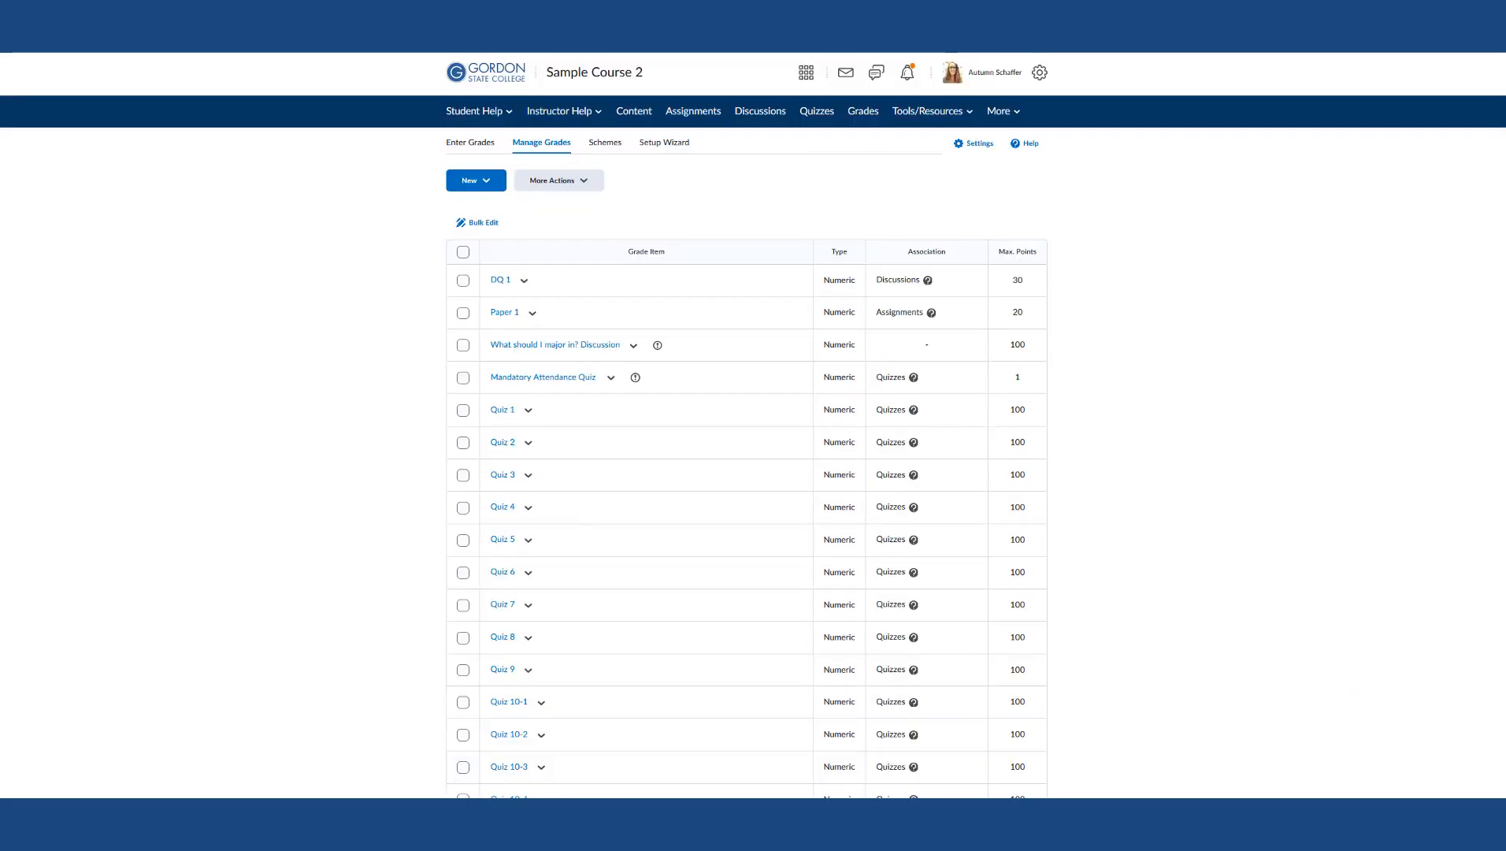
Step: Set the Final Essay Dropbox assignment to Not in Grade Book, and save and close it
click(689, 115)
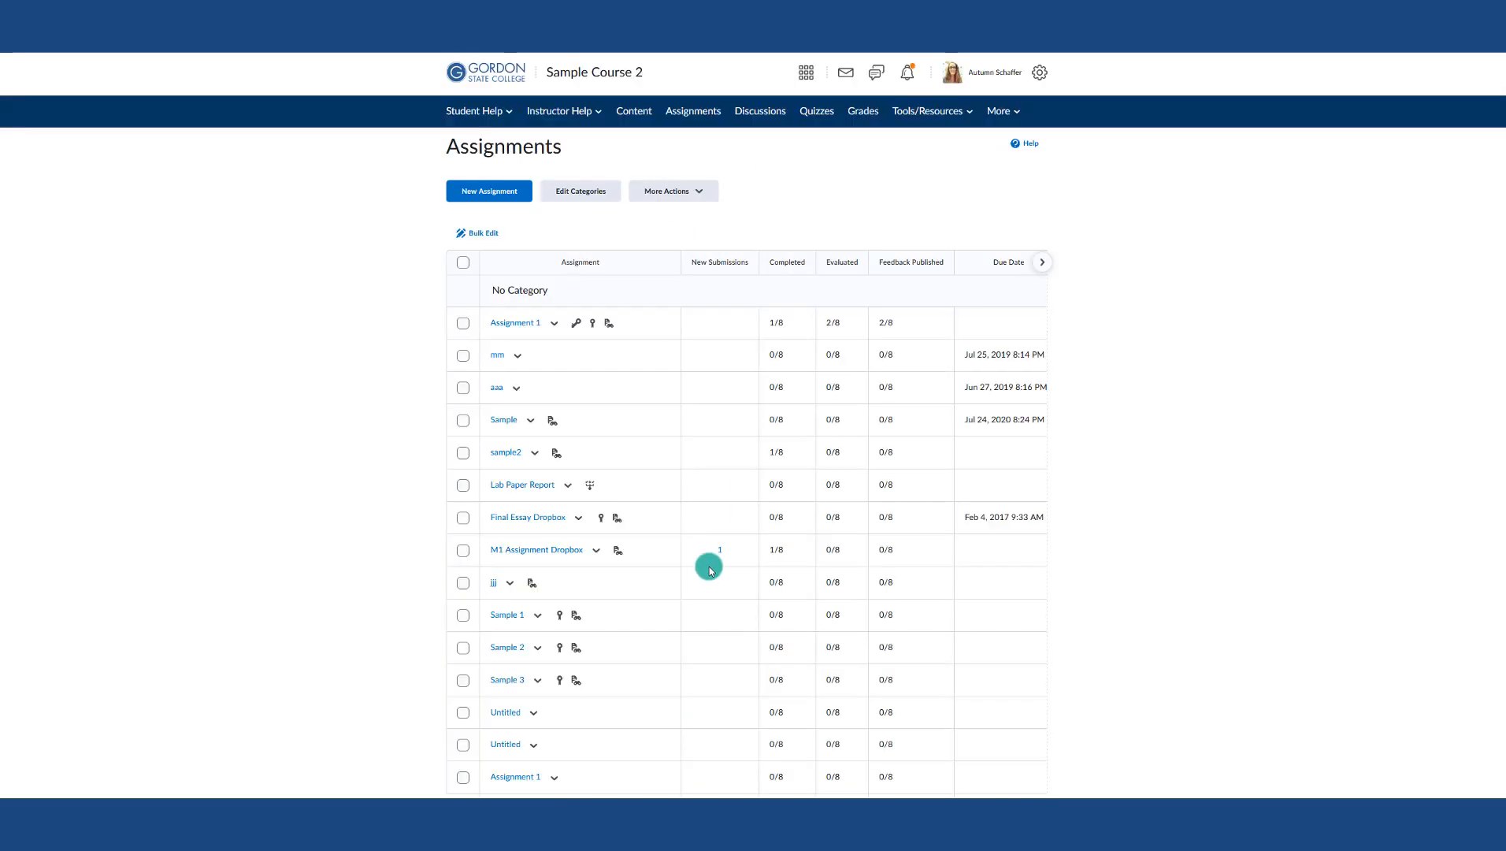
click(578, 517)
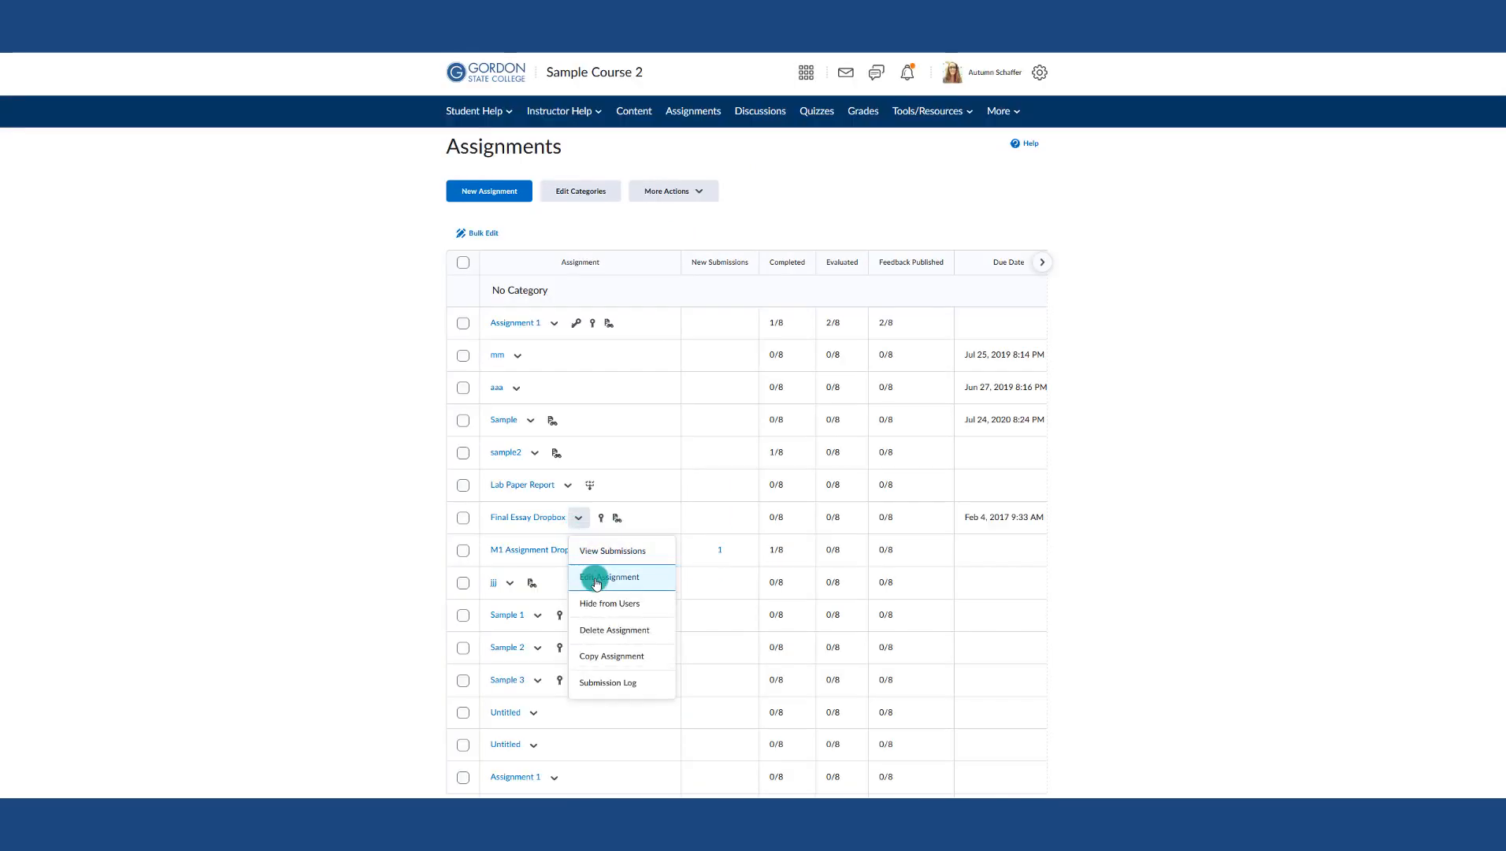
click(595, 577)
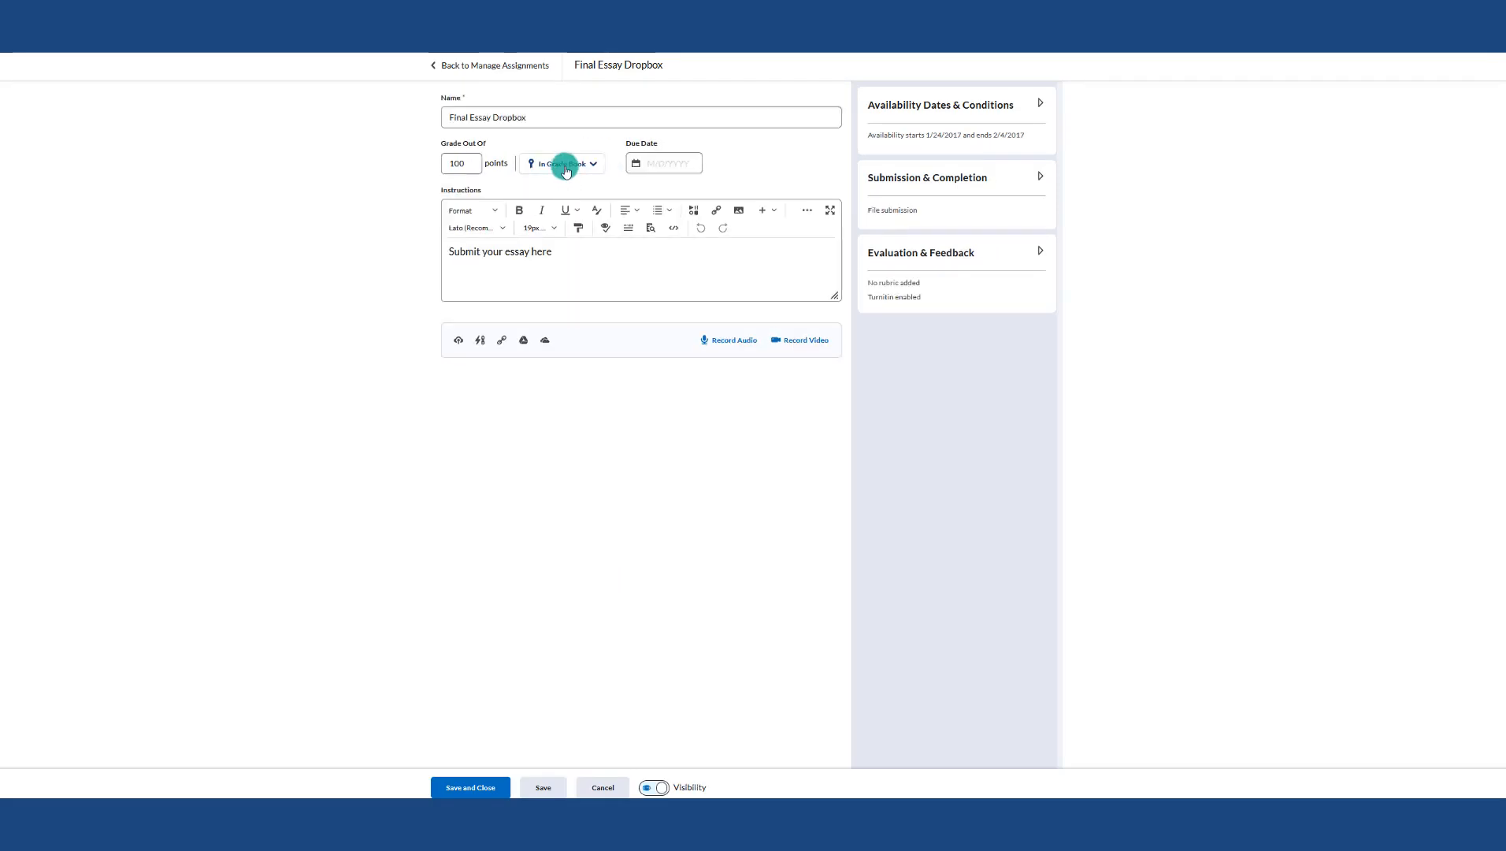
click(565, 166)
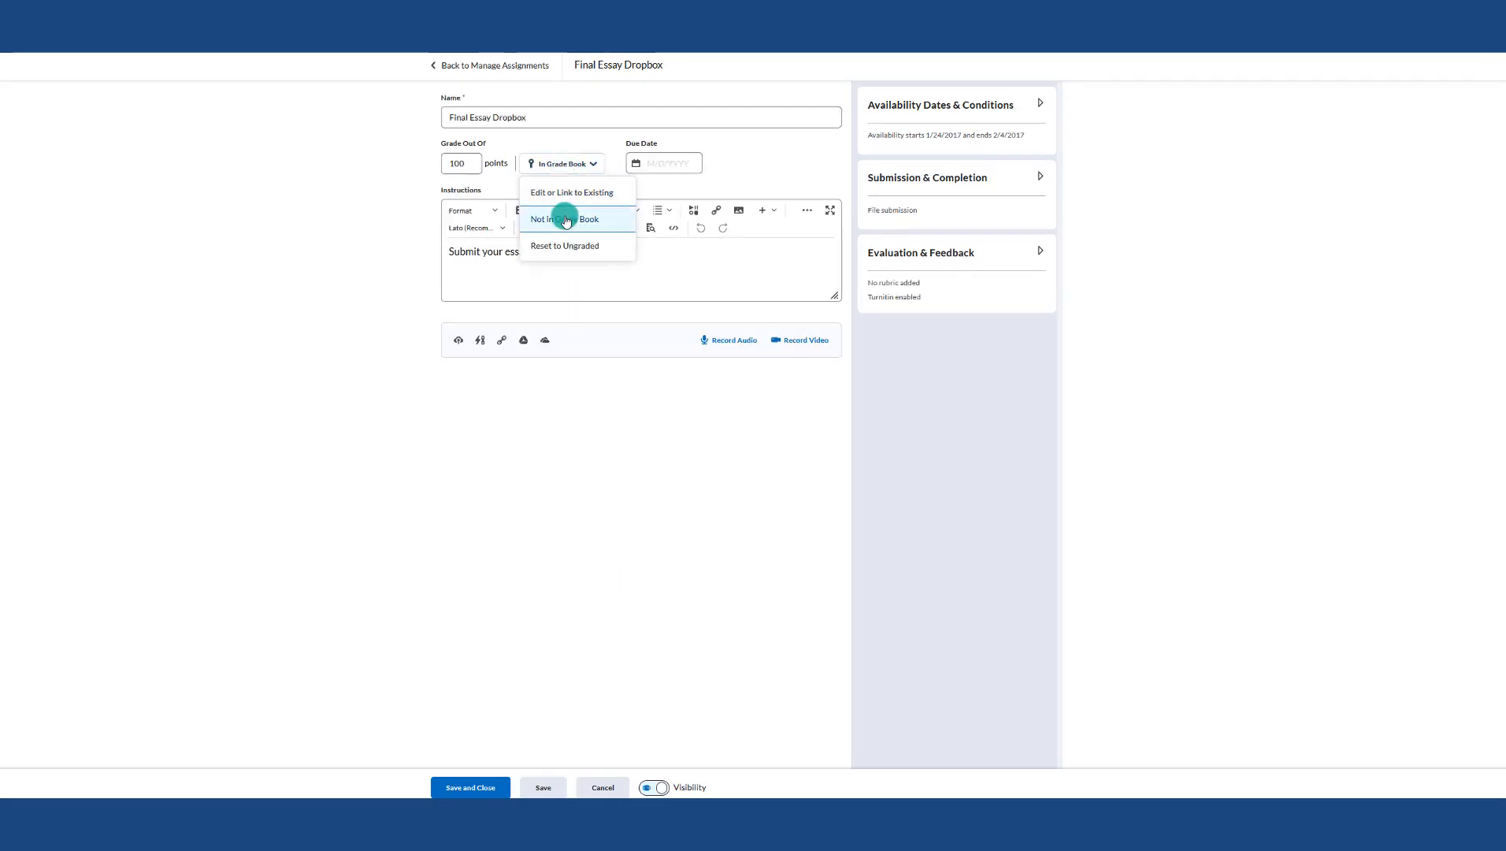
click(564, 216)
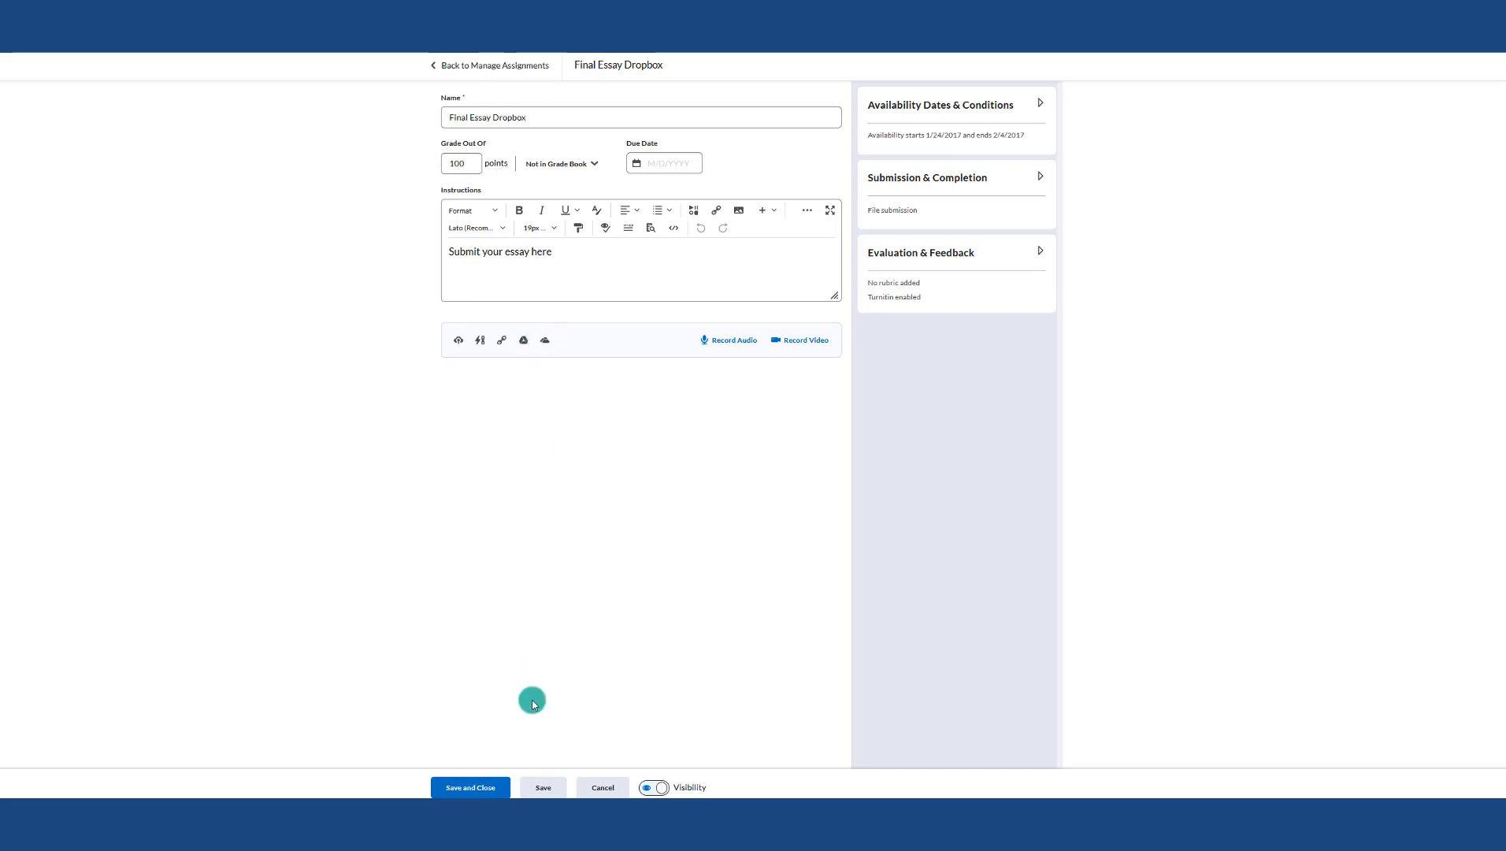
click(475, 785)
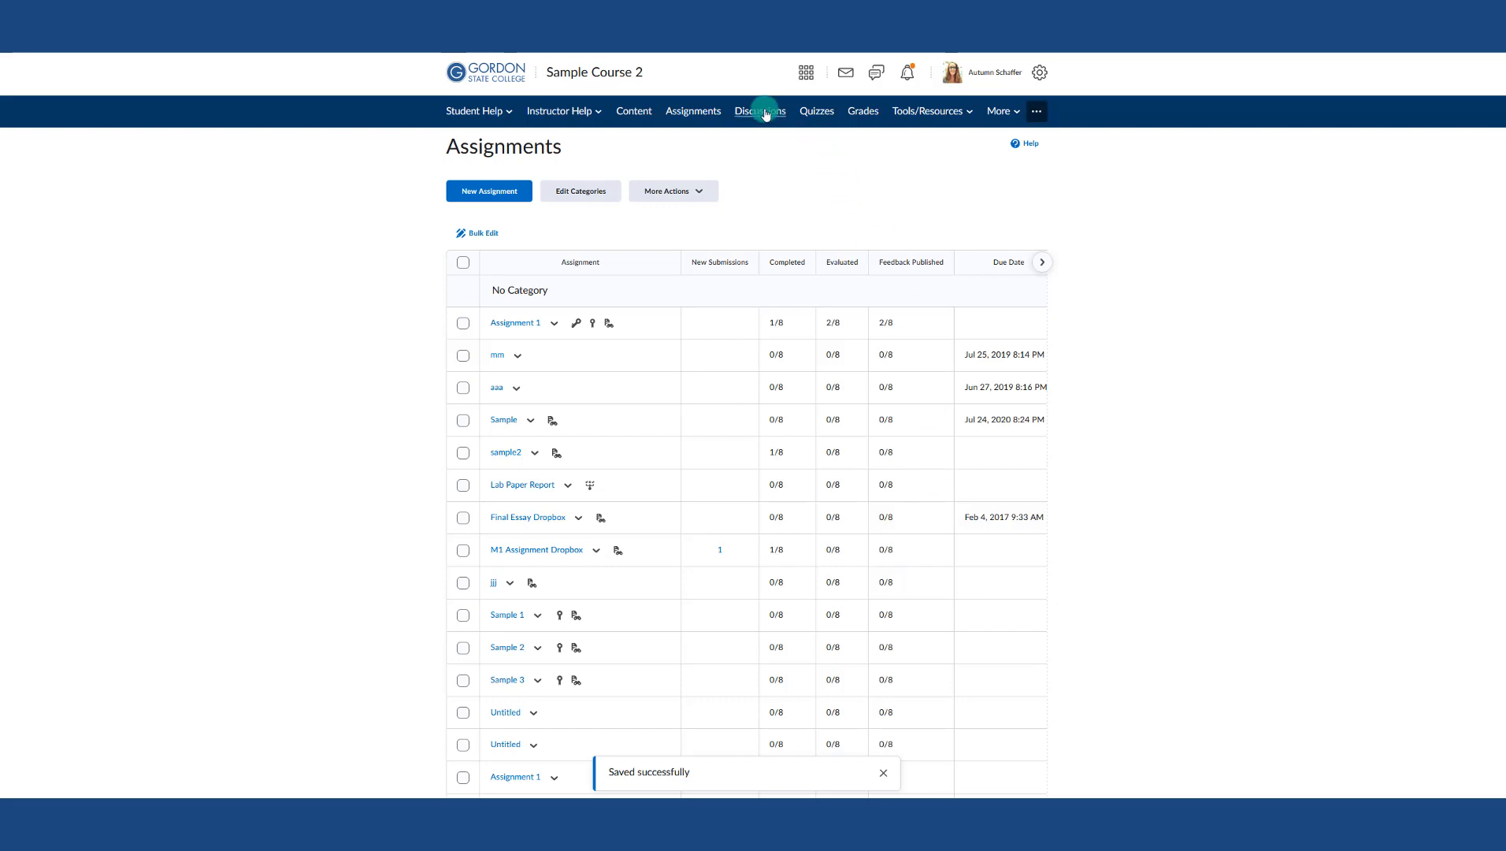
Step: Open the second Discussion 1 topic, below the One Thread Group Discussion in the Discussions forum, for editing
click(765, 113)
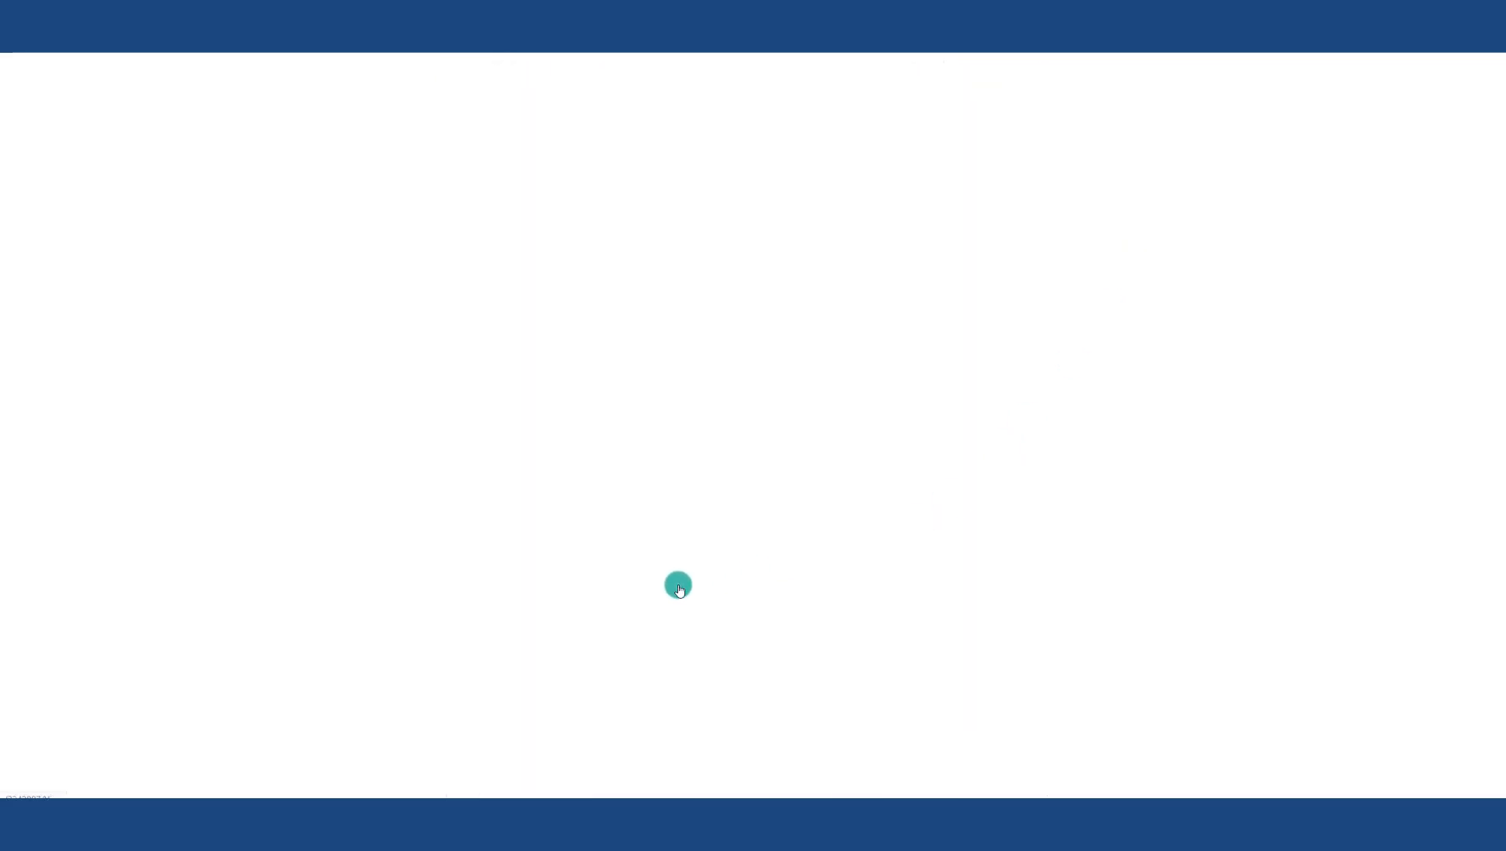
scroll(599, 582, down, 3)
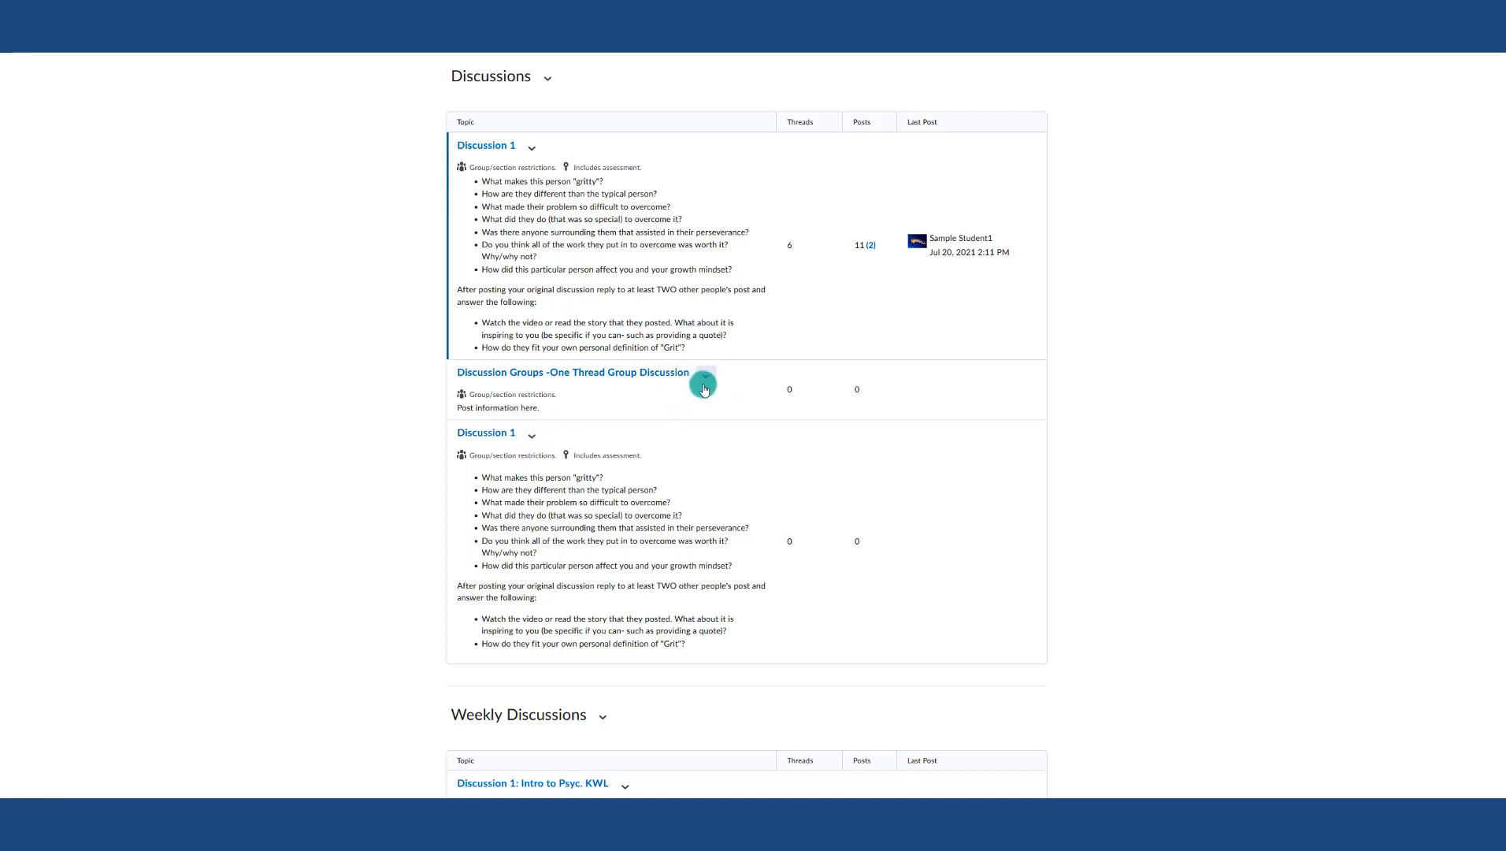
scroll(703, 388, down, 1)
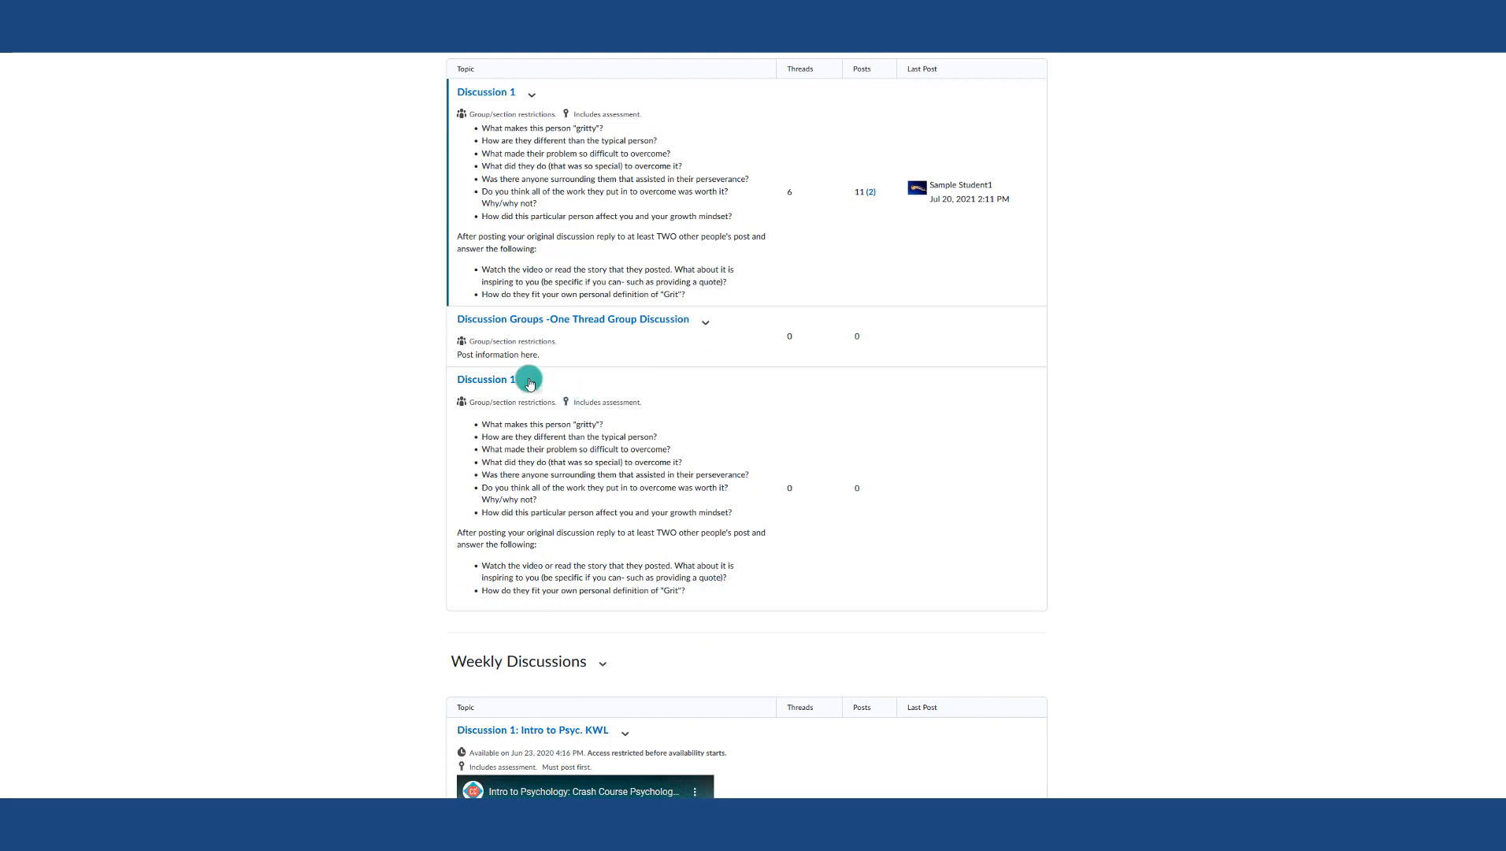
click(529, 382)
click(535, 388)
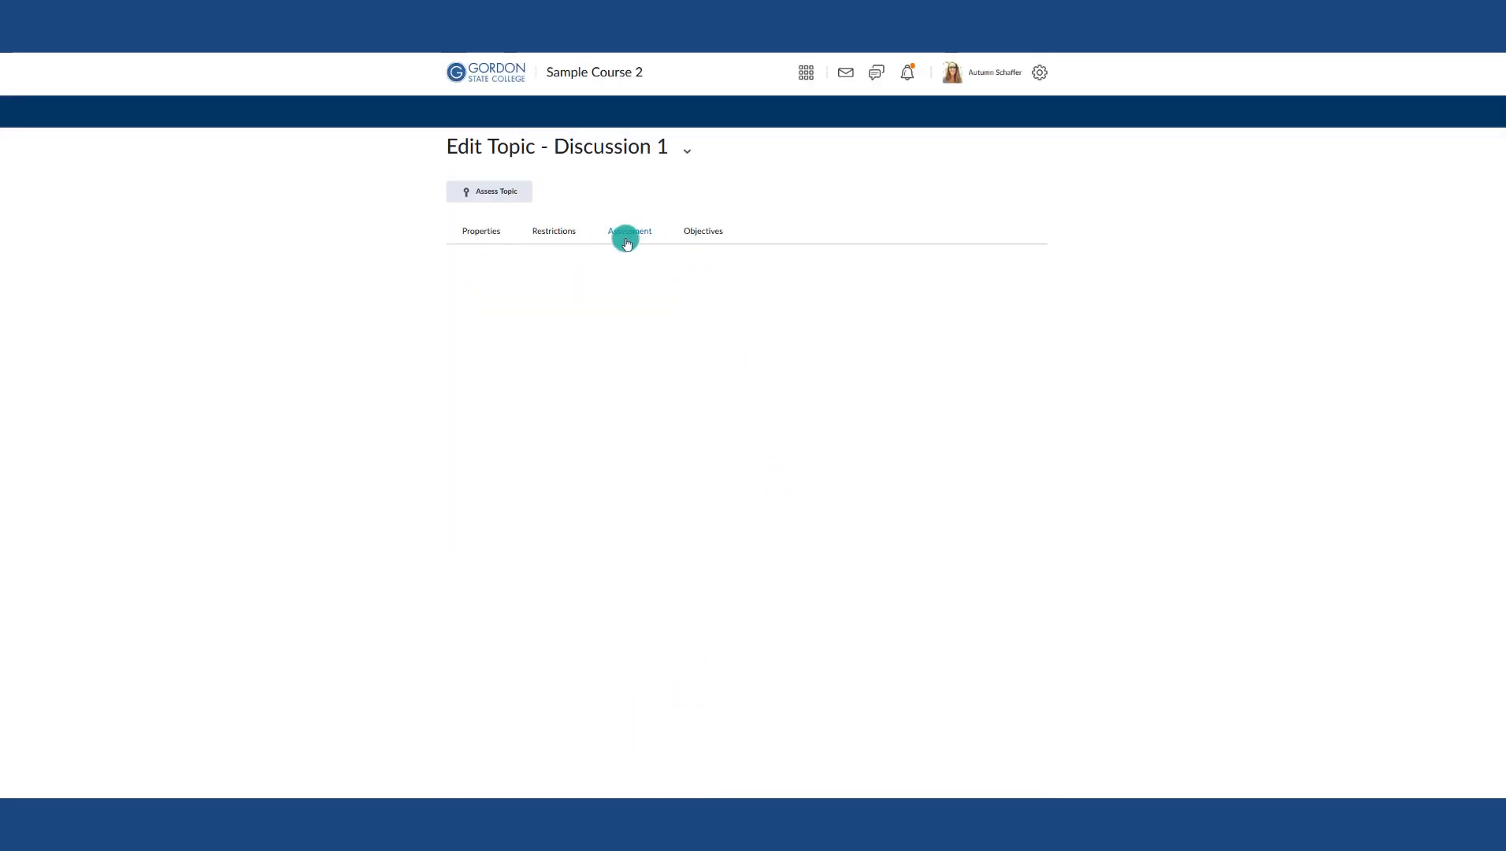
Step: Unlink the Discussion 1 topic from its grade item by resetting it to "-- Choose a grade item --", and save and close the topic
click(627, 236)
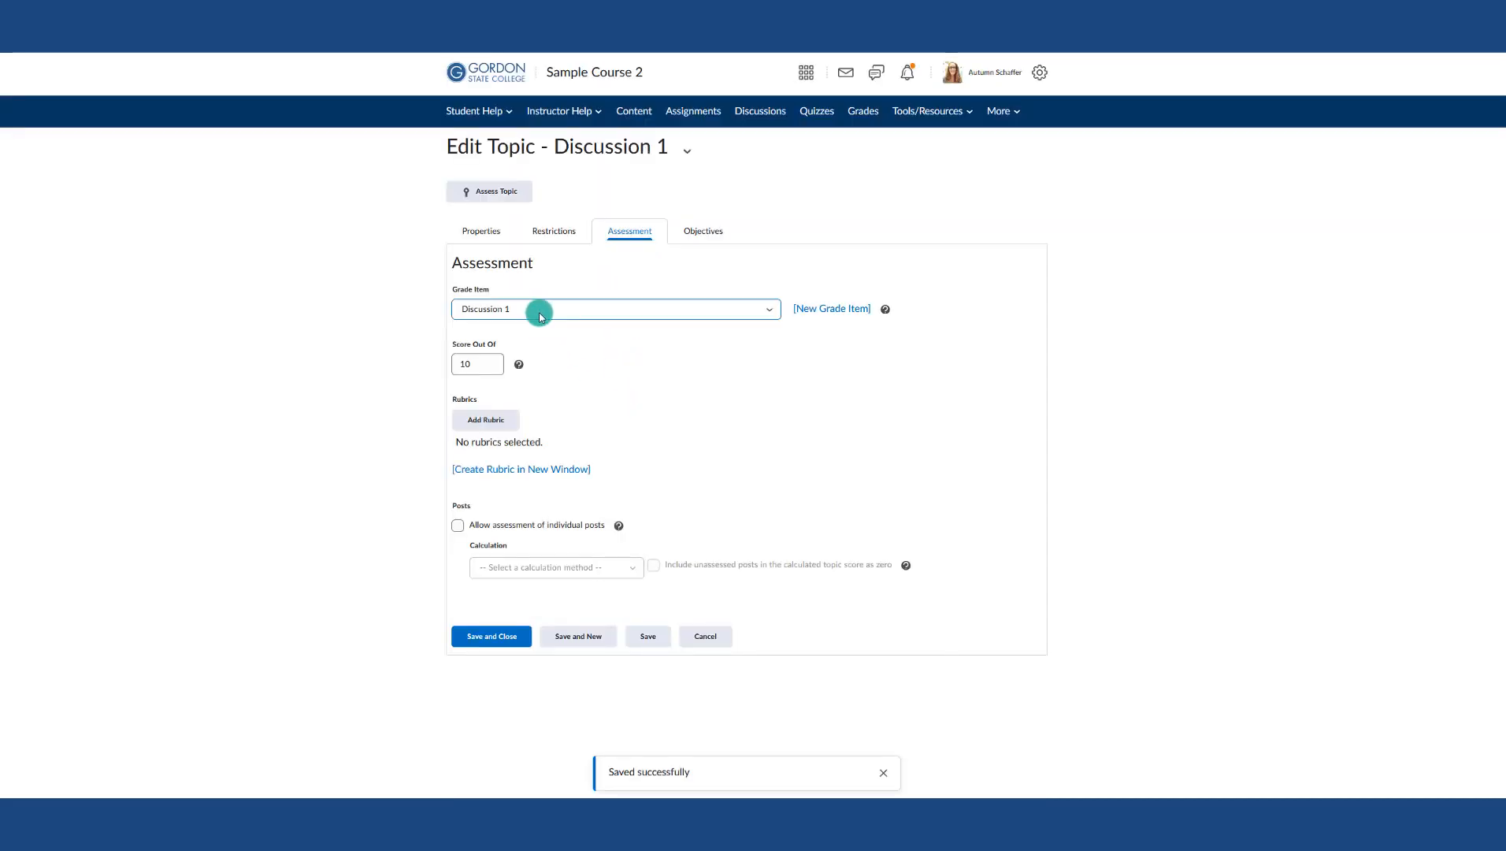
click(538, 308)
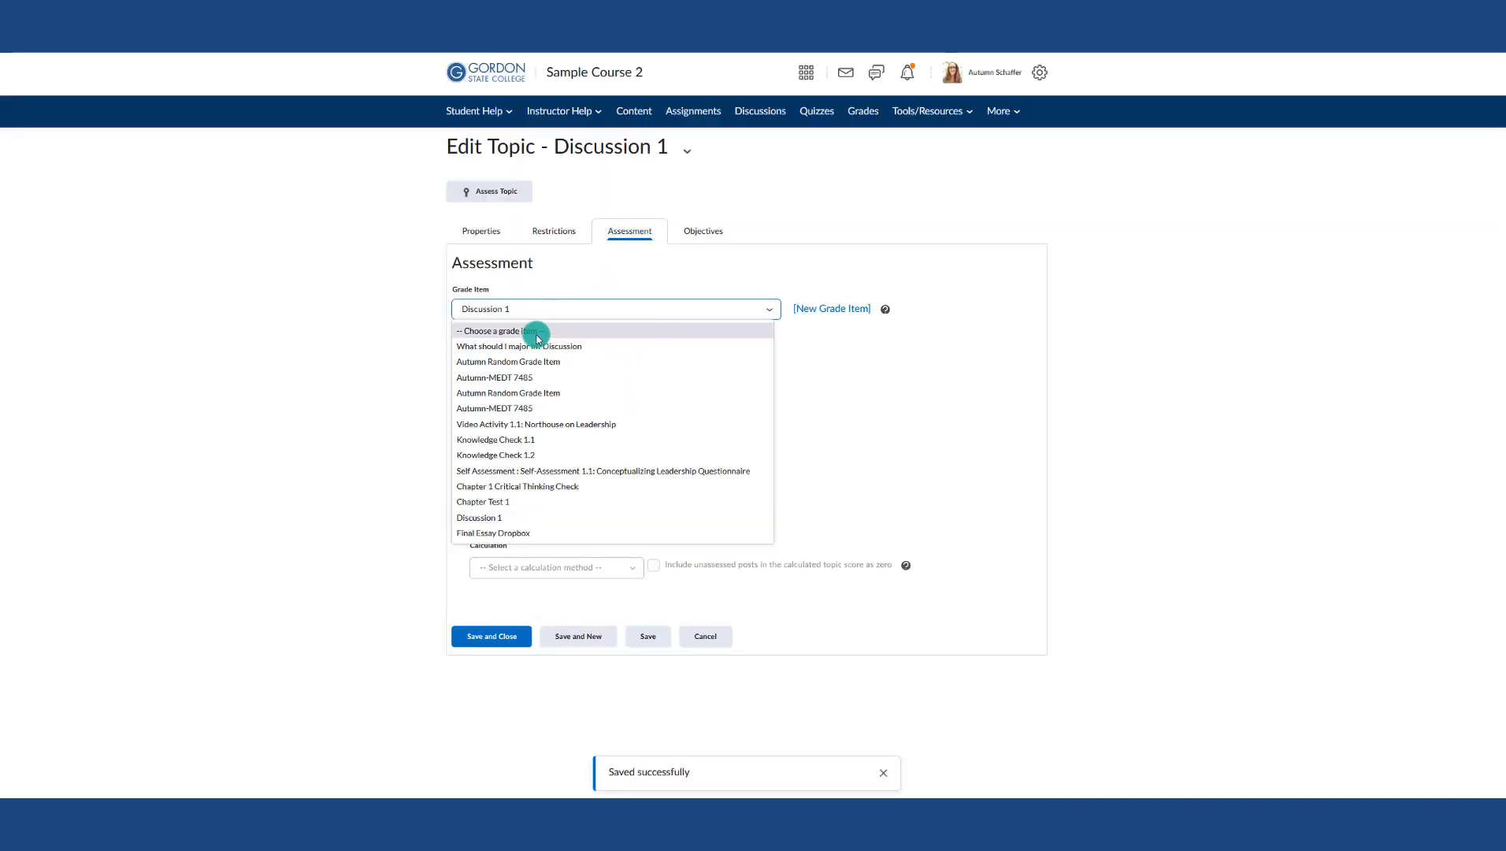
click(538, 331)
click(538, 311)
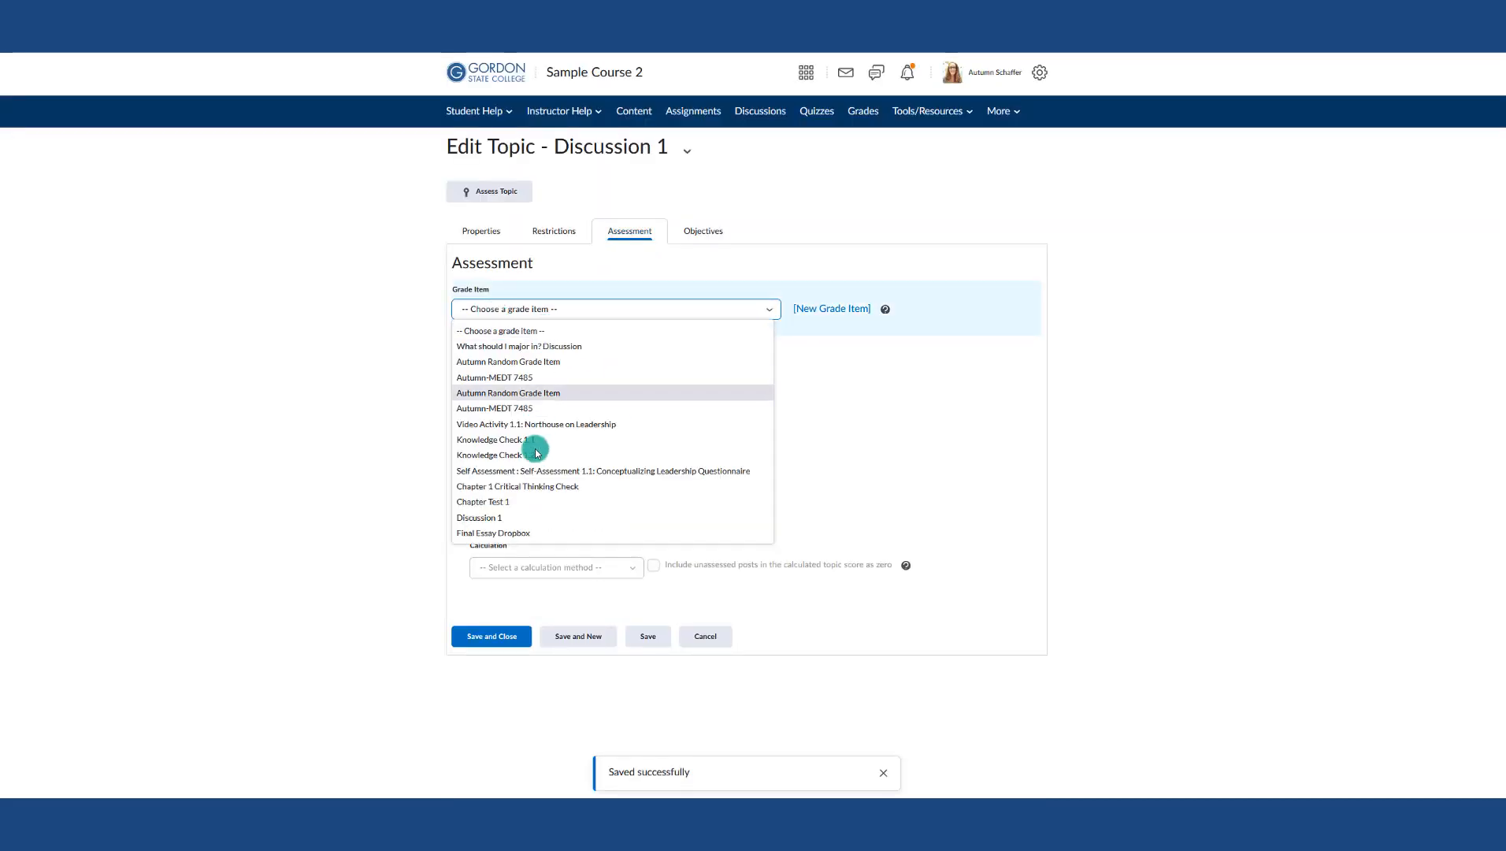
click(541, 331)
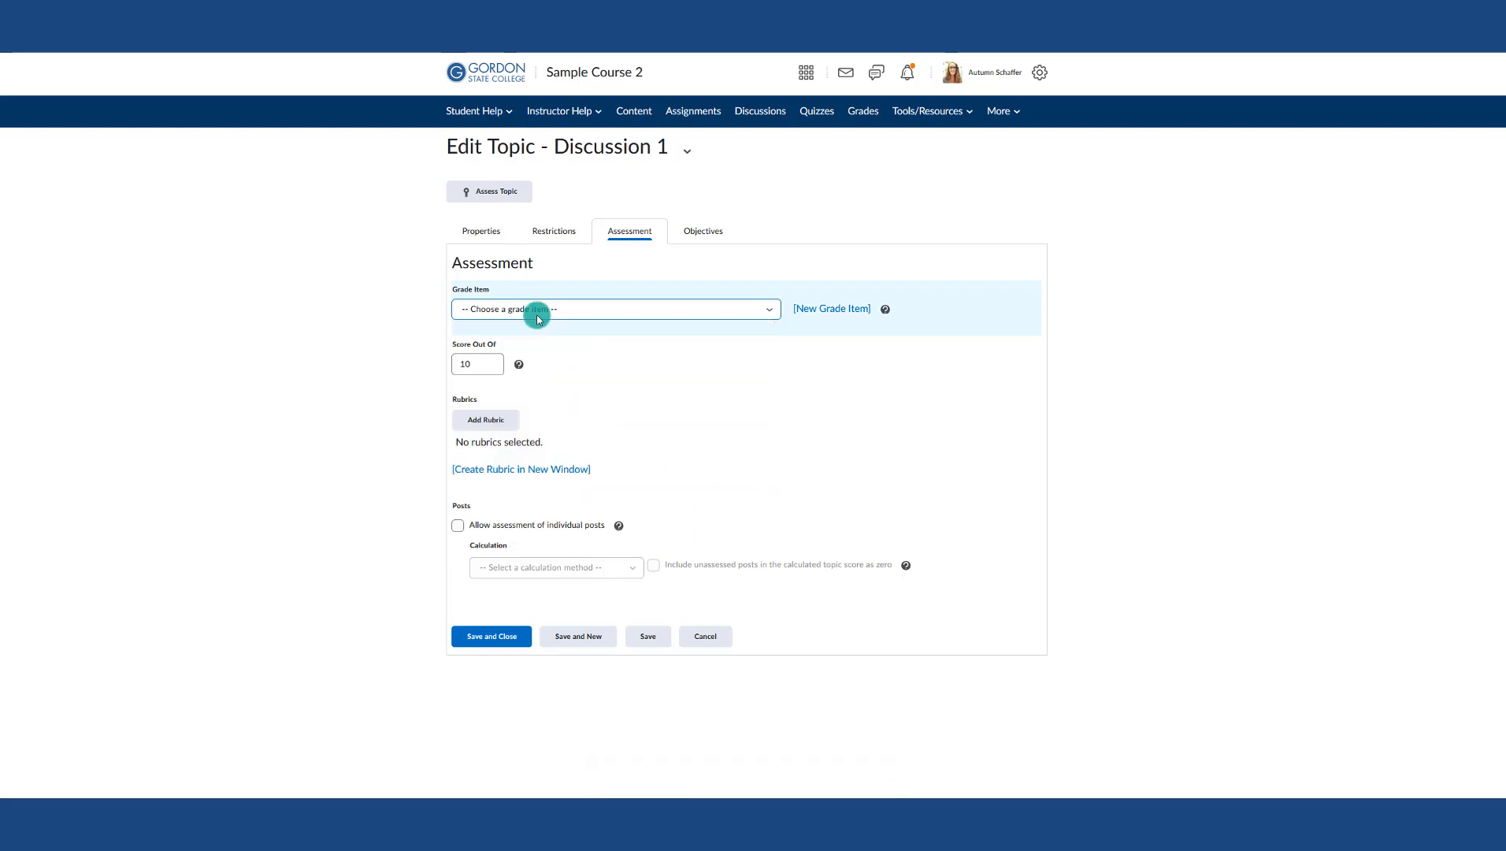
click(474, 638)
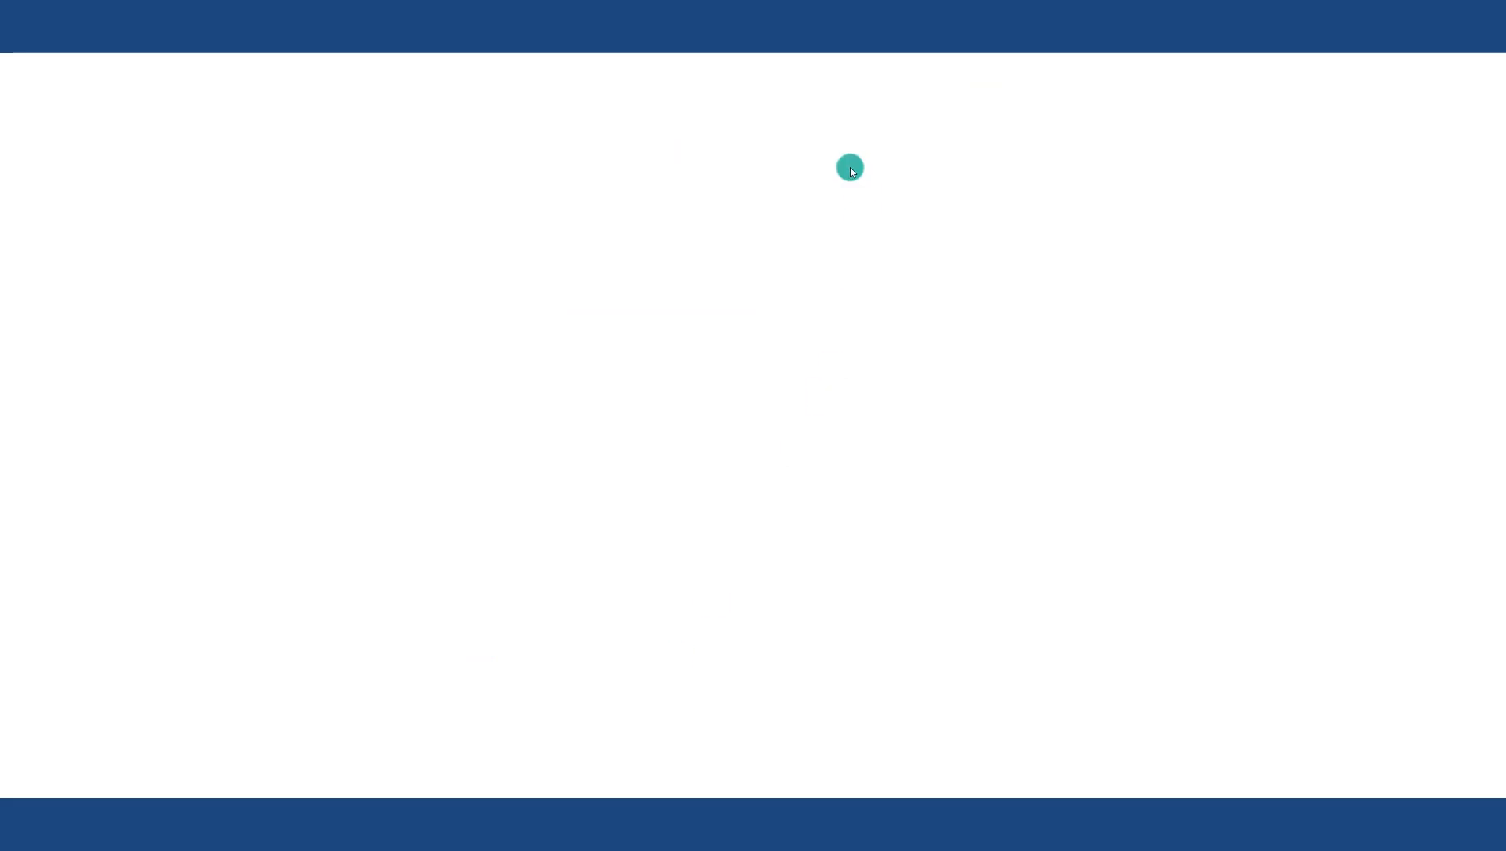
Step: Delete the Discussion 1 and Final Essay Dropbox grade items together from the grade book and confirm the deletion
click(858, 111)
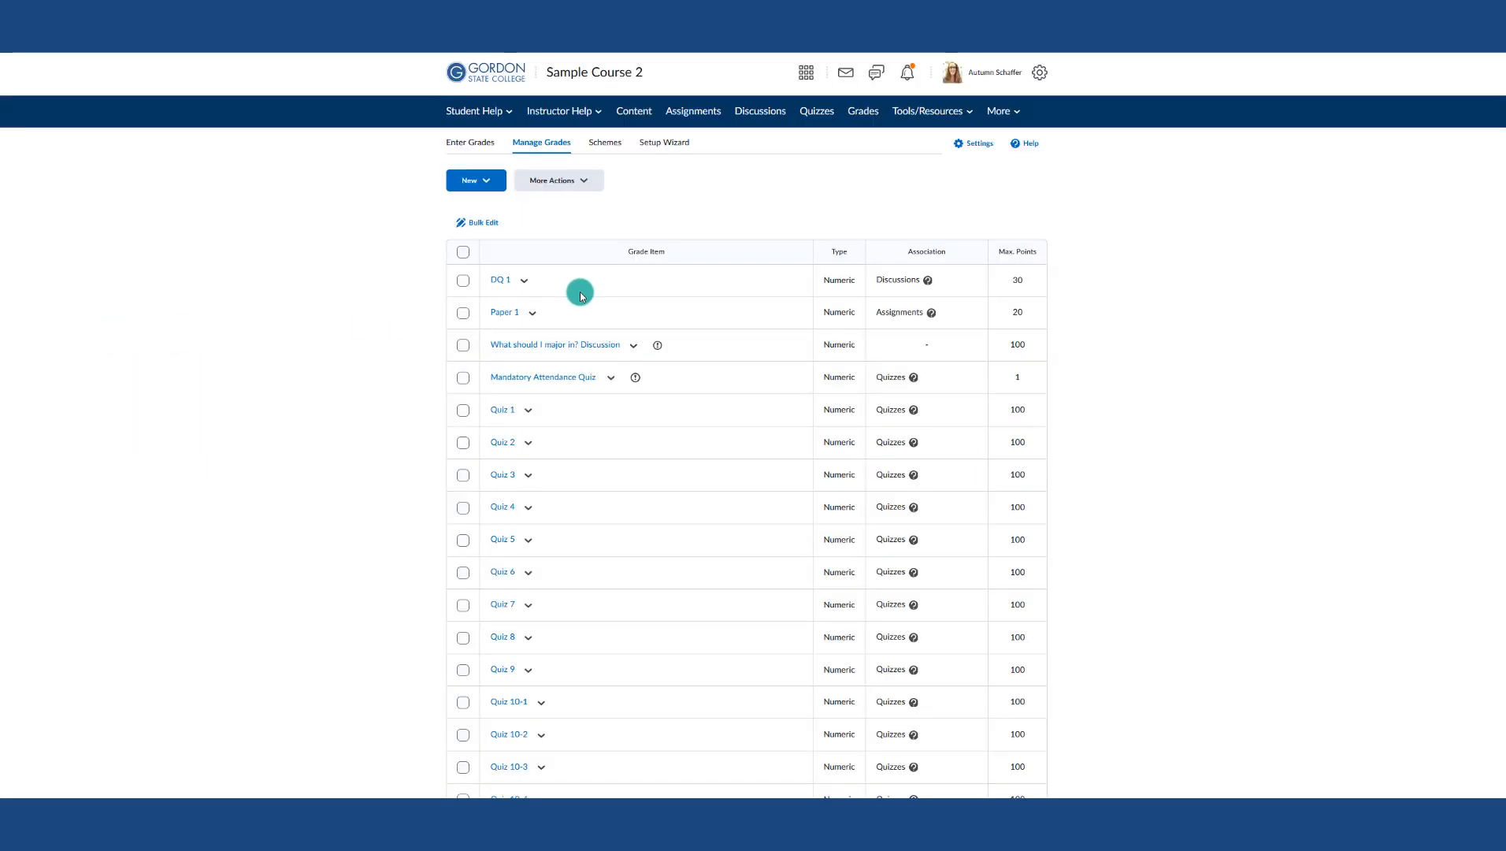
click(542, 185)
click(554, 317)
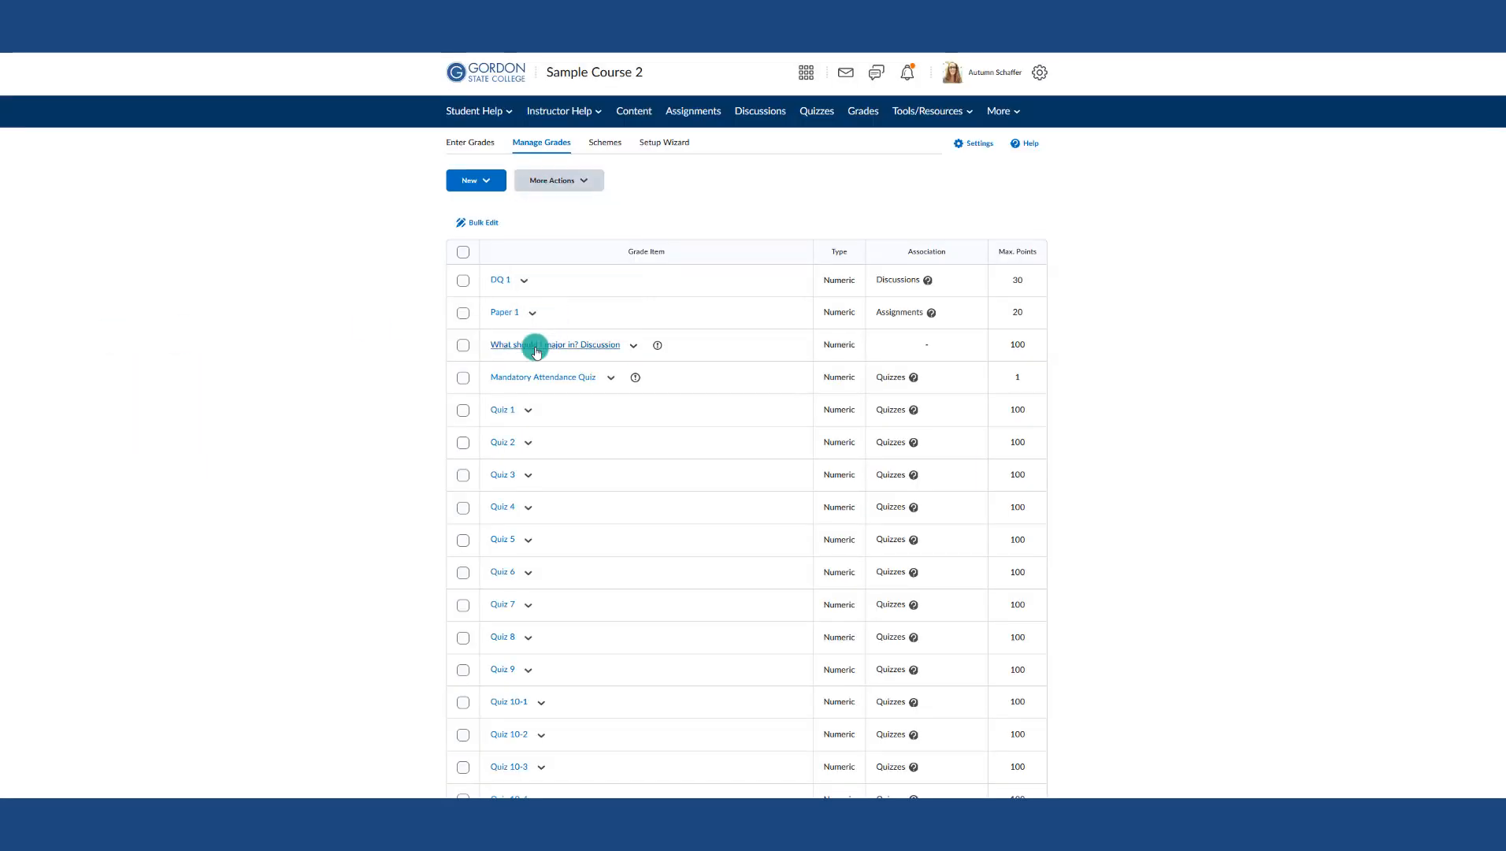
click(534, 347)
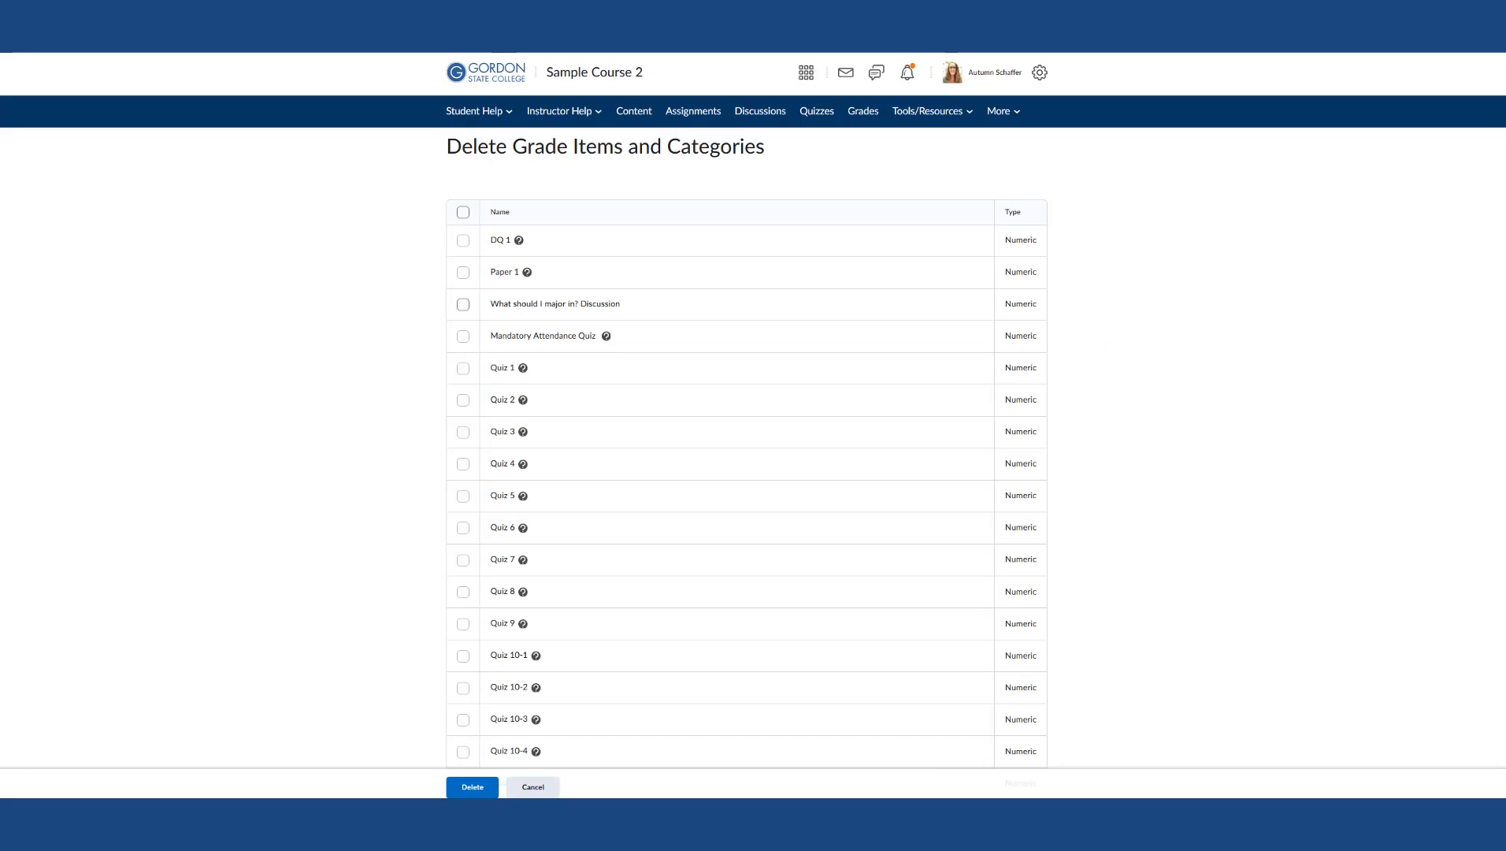
scroll(746, 394, down, 20)
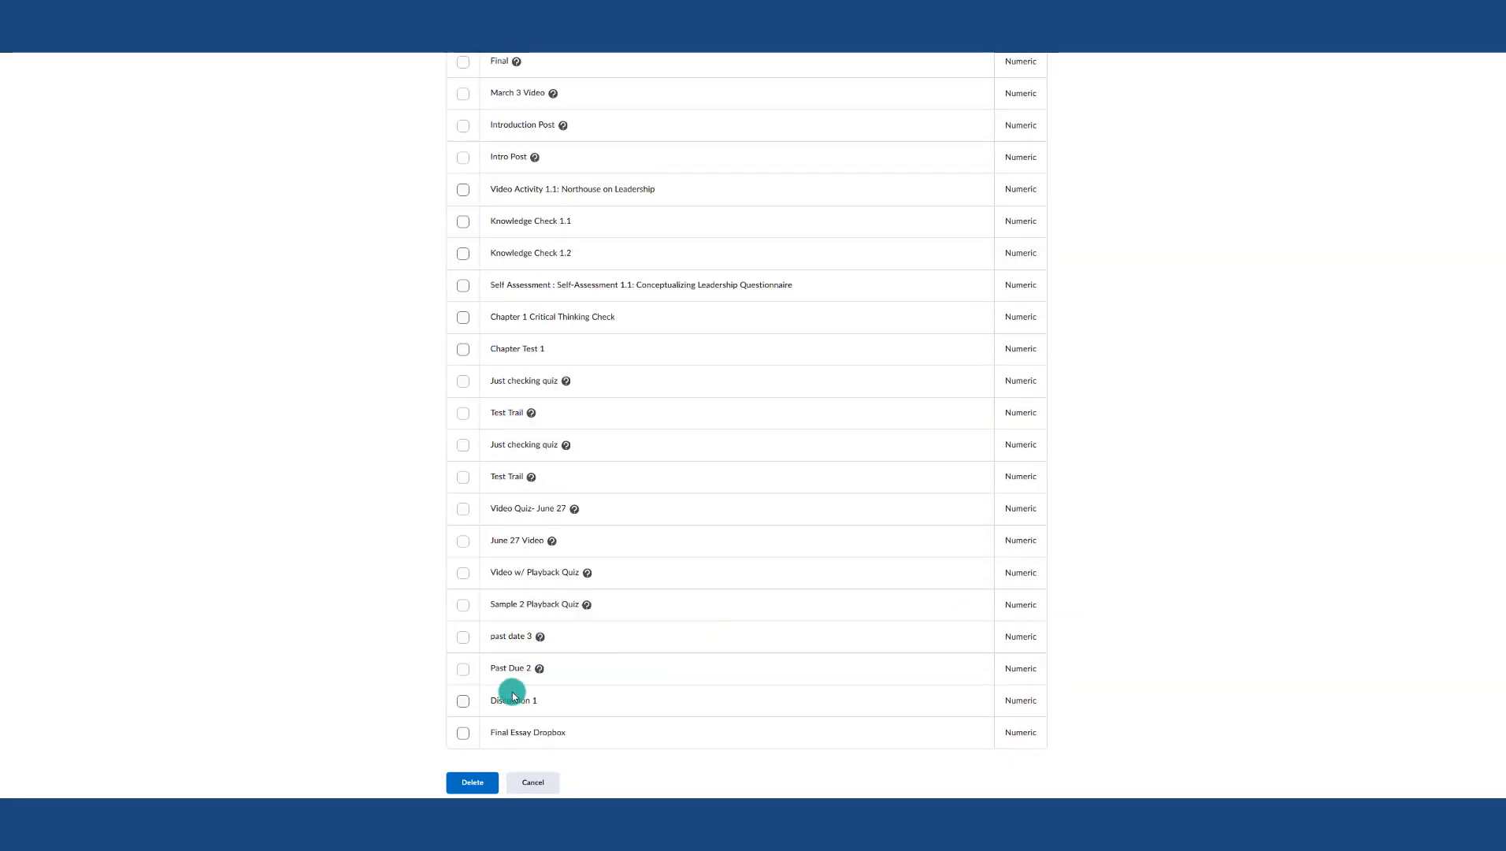
click(462, 703)
click(465, 733)
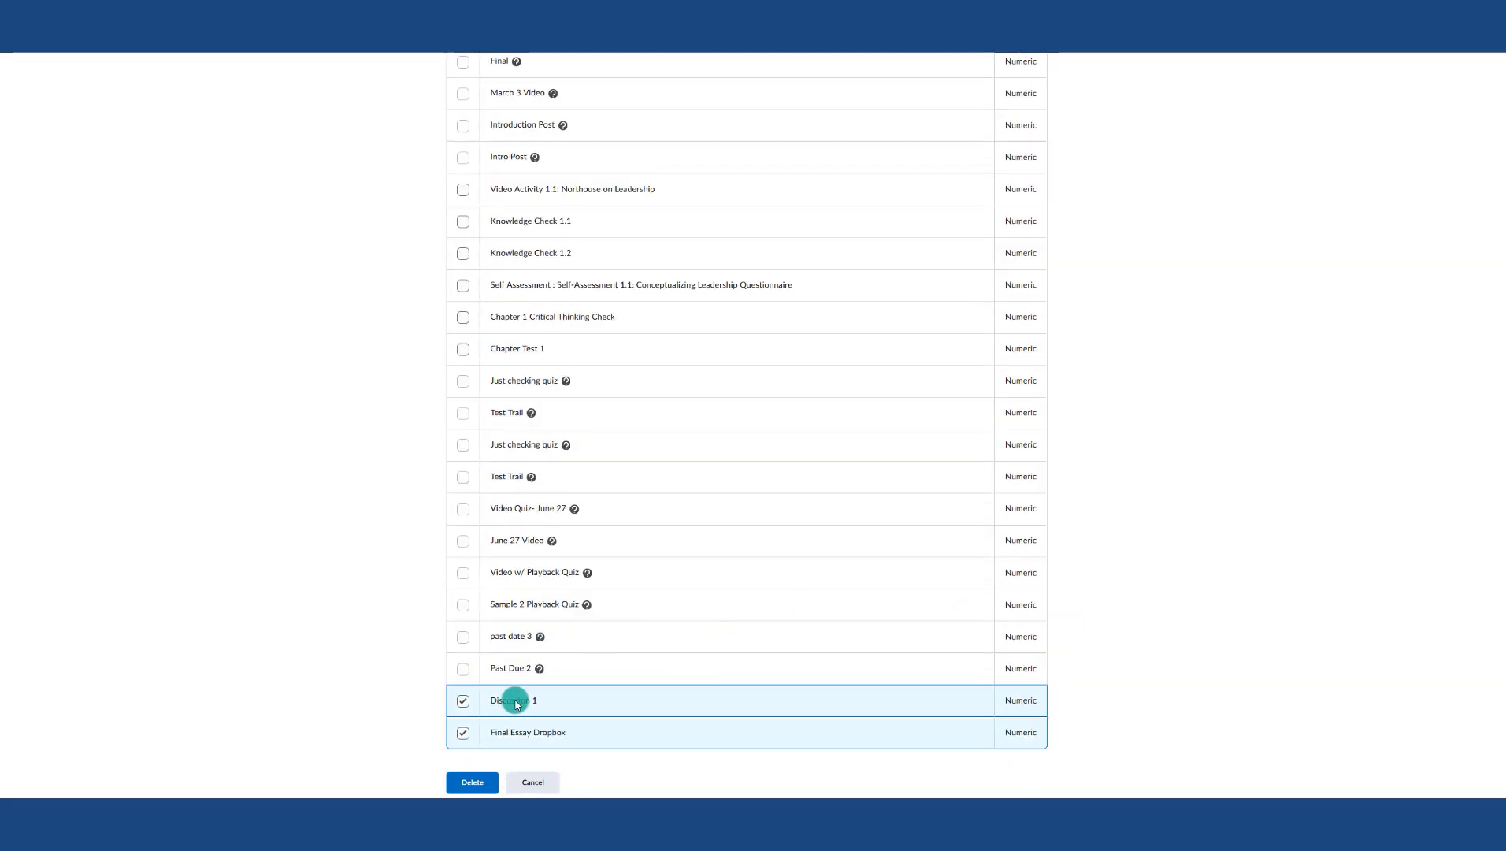
click(472, 782)
key(Return)
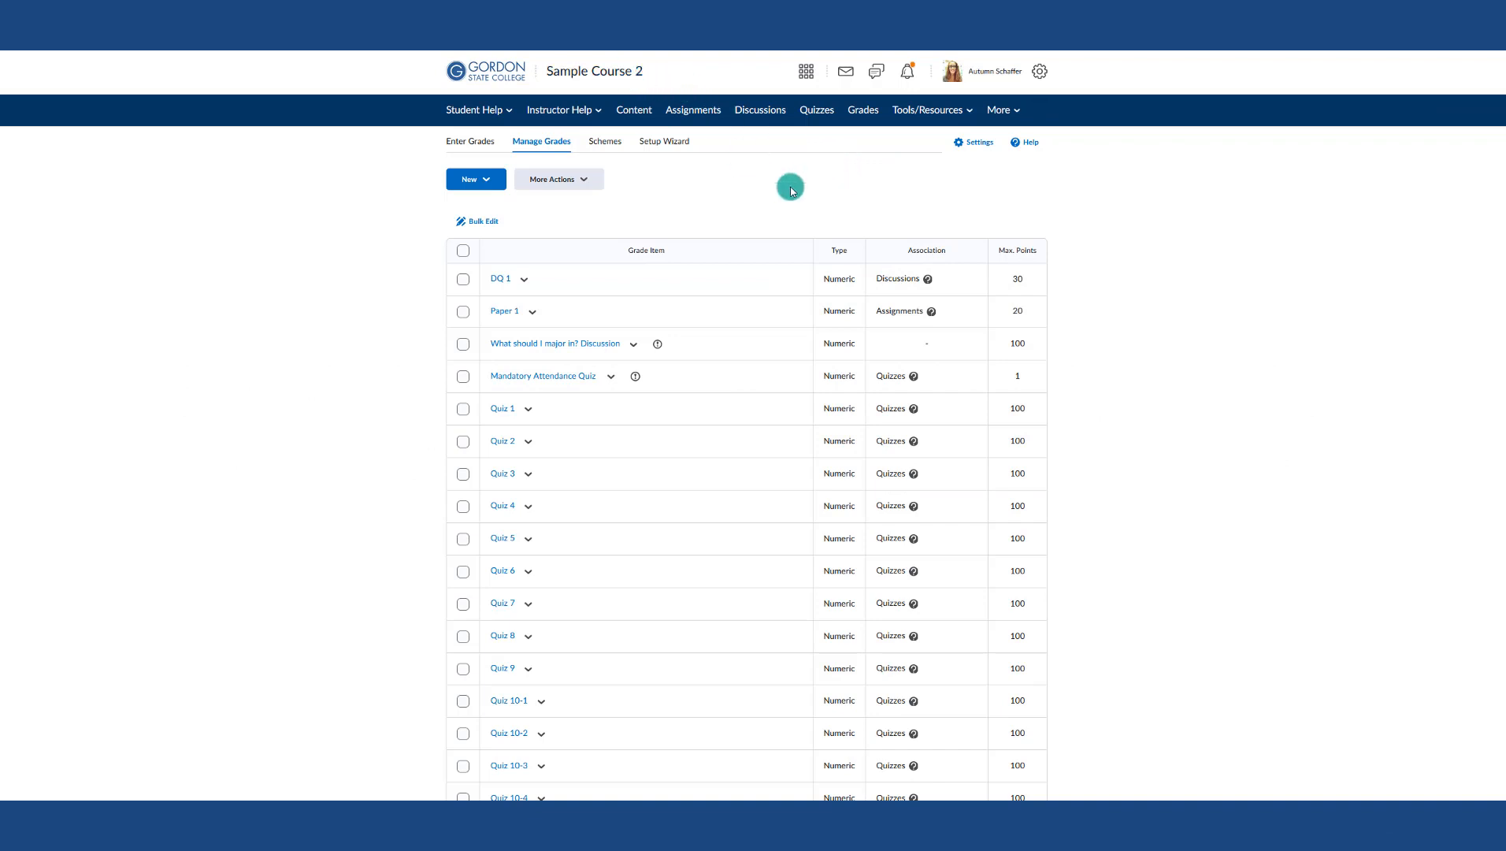
Step: Open Import/Export/Copy Components from the course administration page
click(1034, 111)
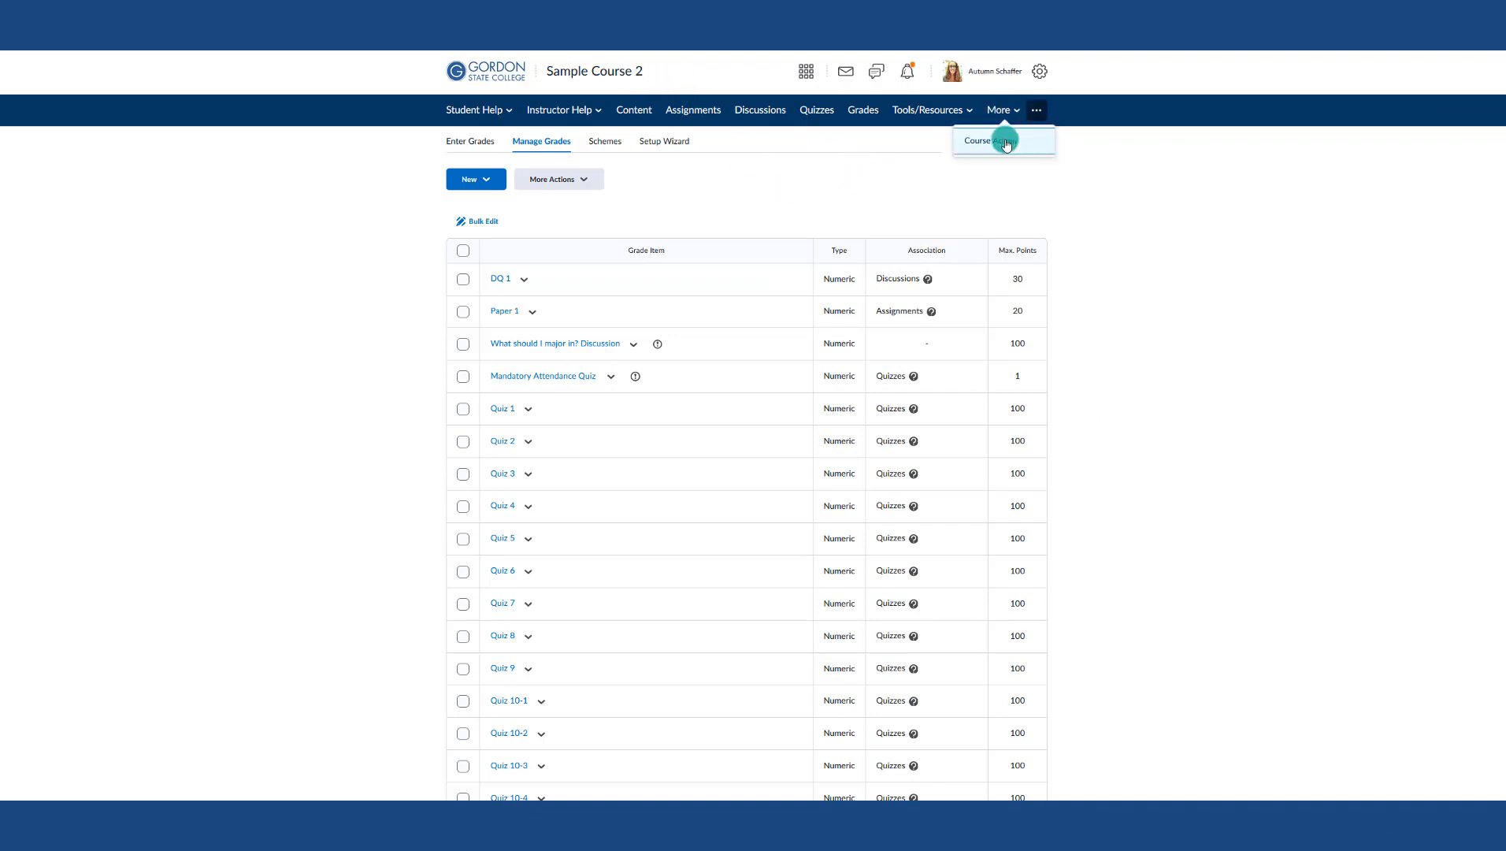
click(1005, 141)
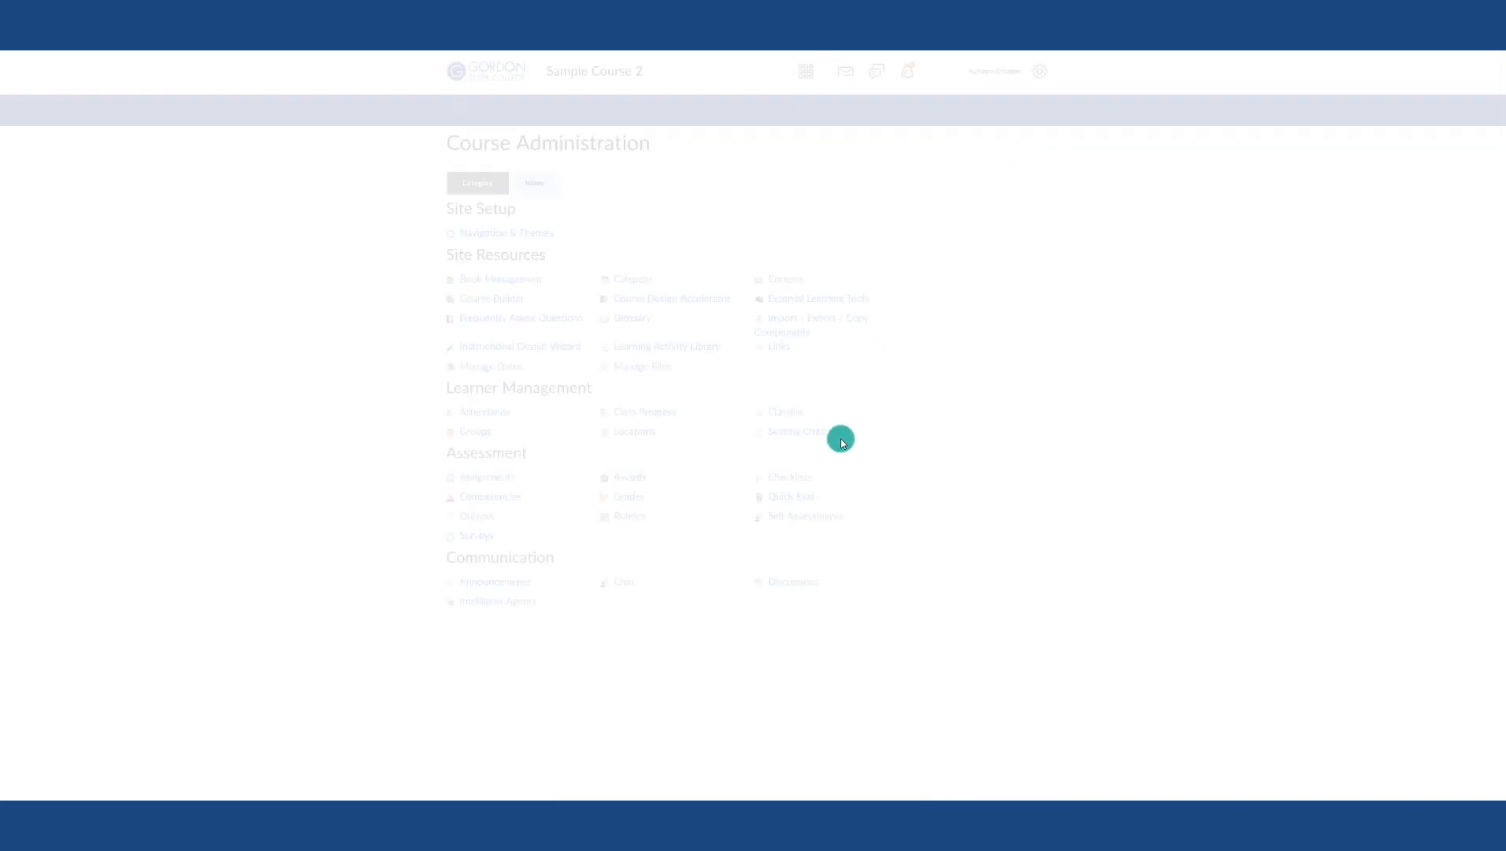
click(812, 320)
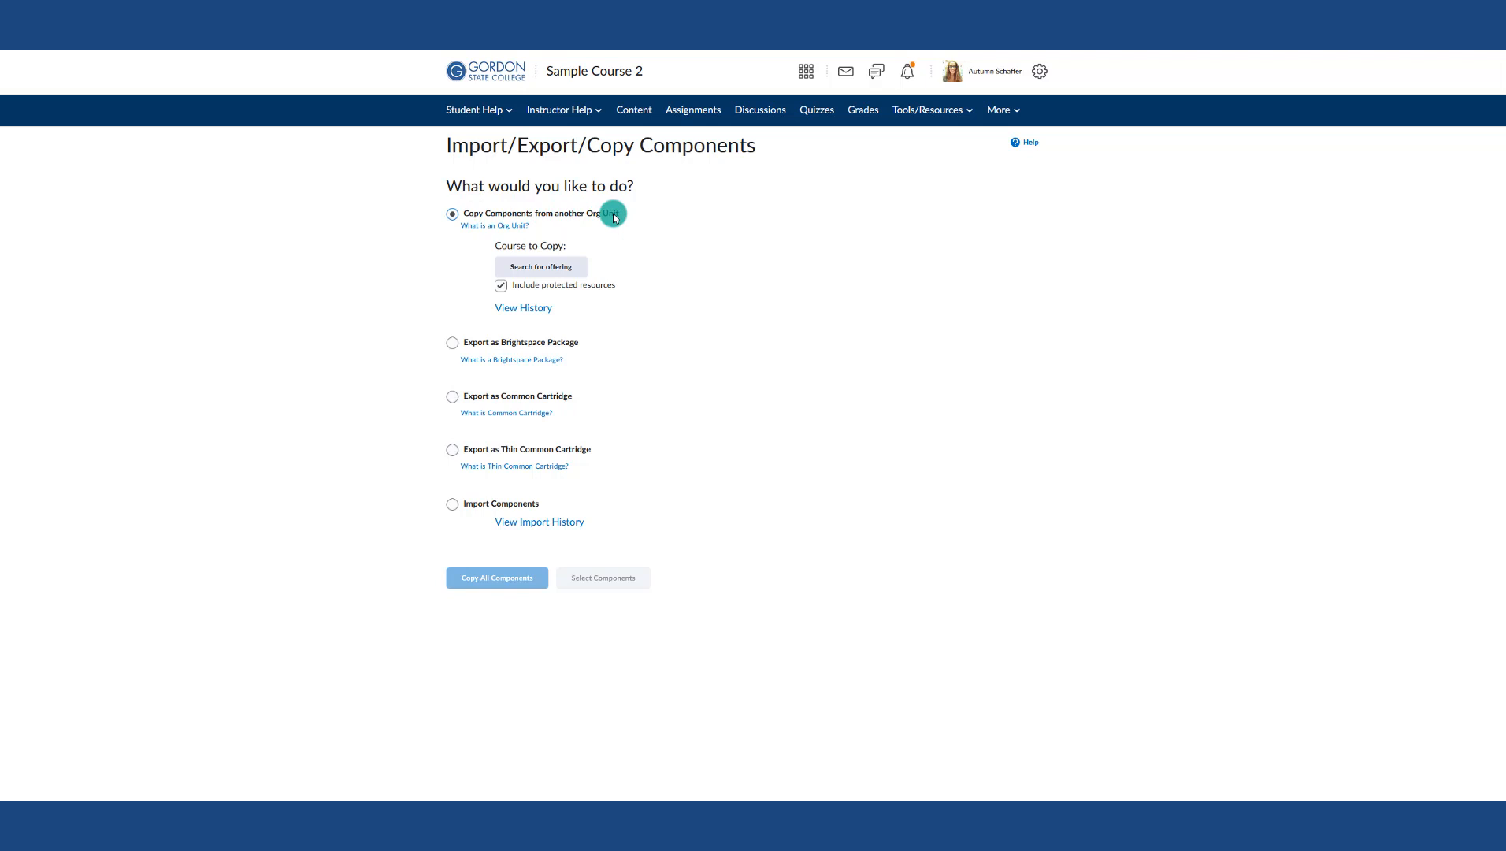
Step: Search the course offerings for "fall 2021", choose Blank Sample Course as the course to copy from, and proceed to selecting components
click(542, 267)
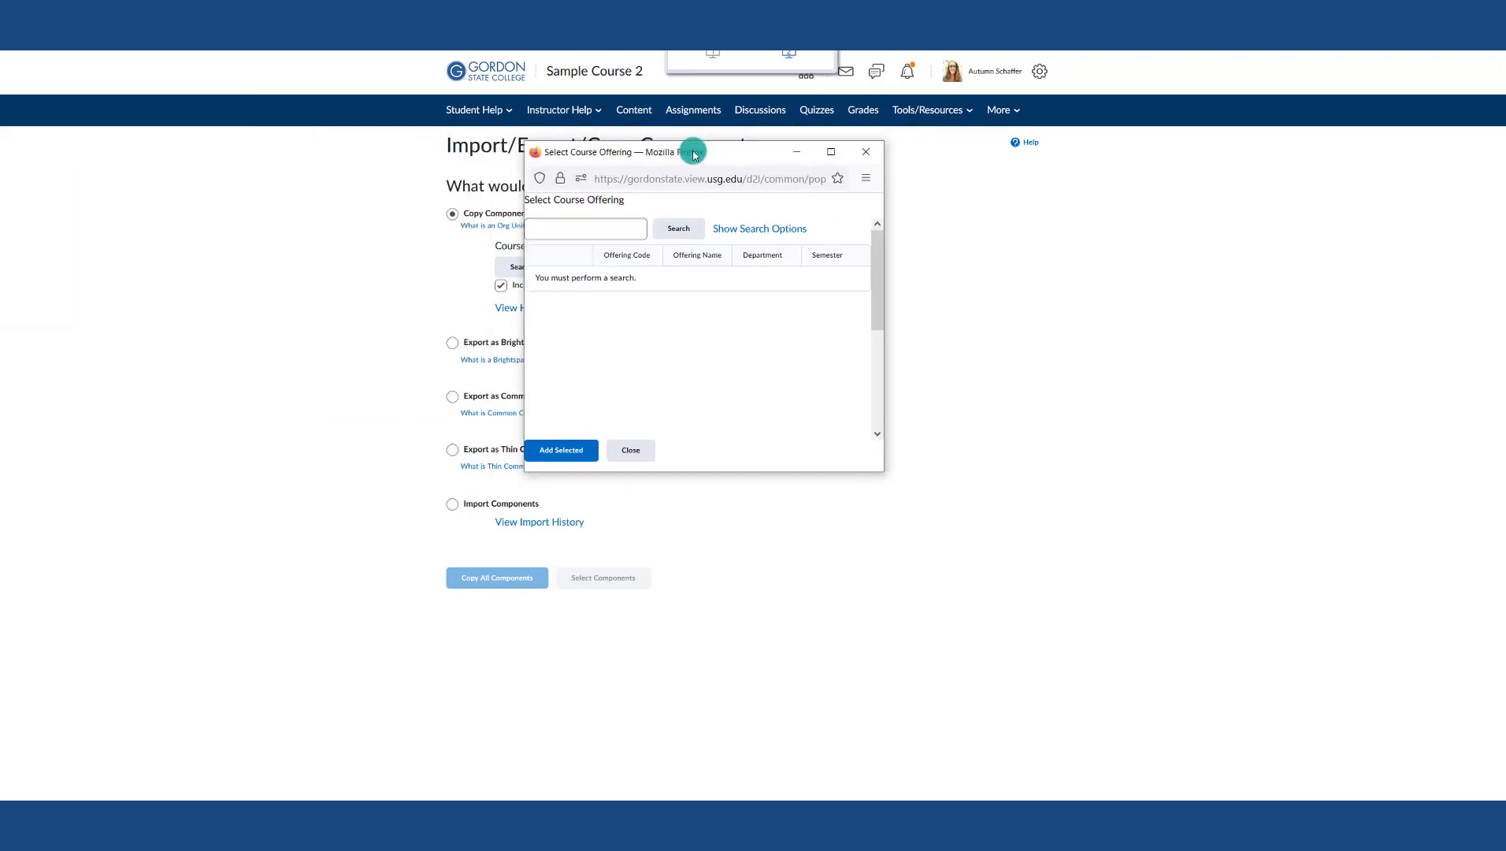
click(610, 233)
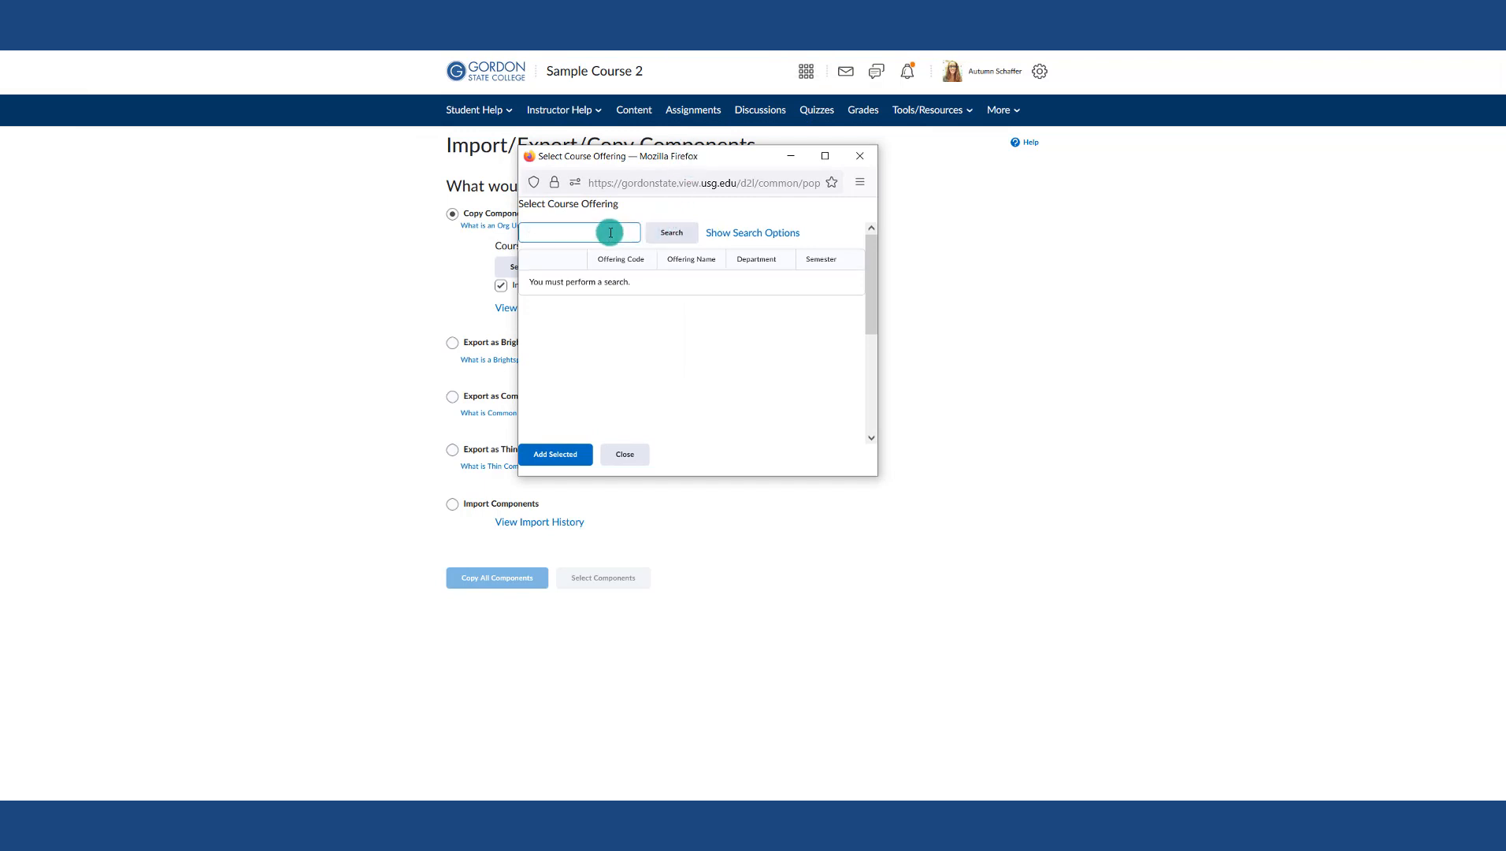
text(fall 2021)
key(Return)
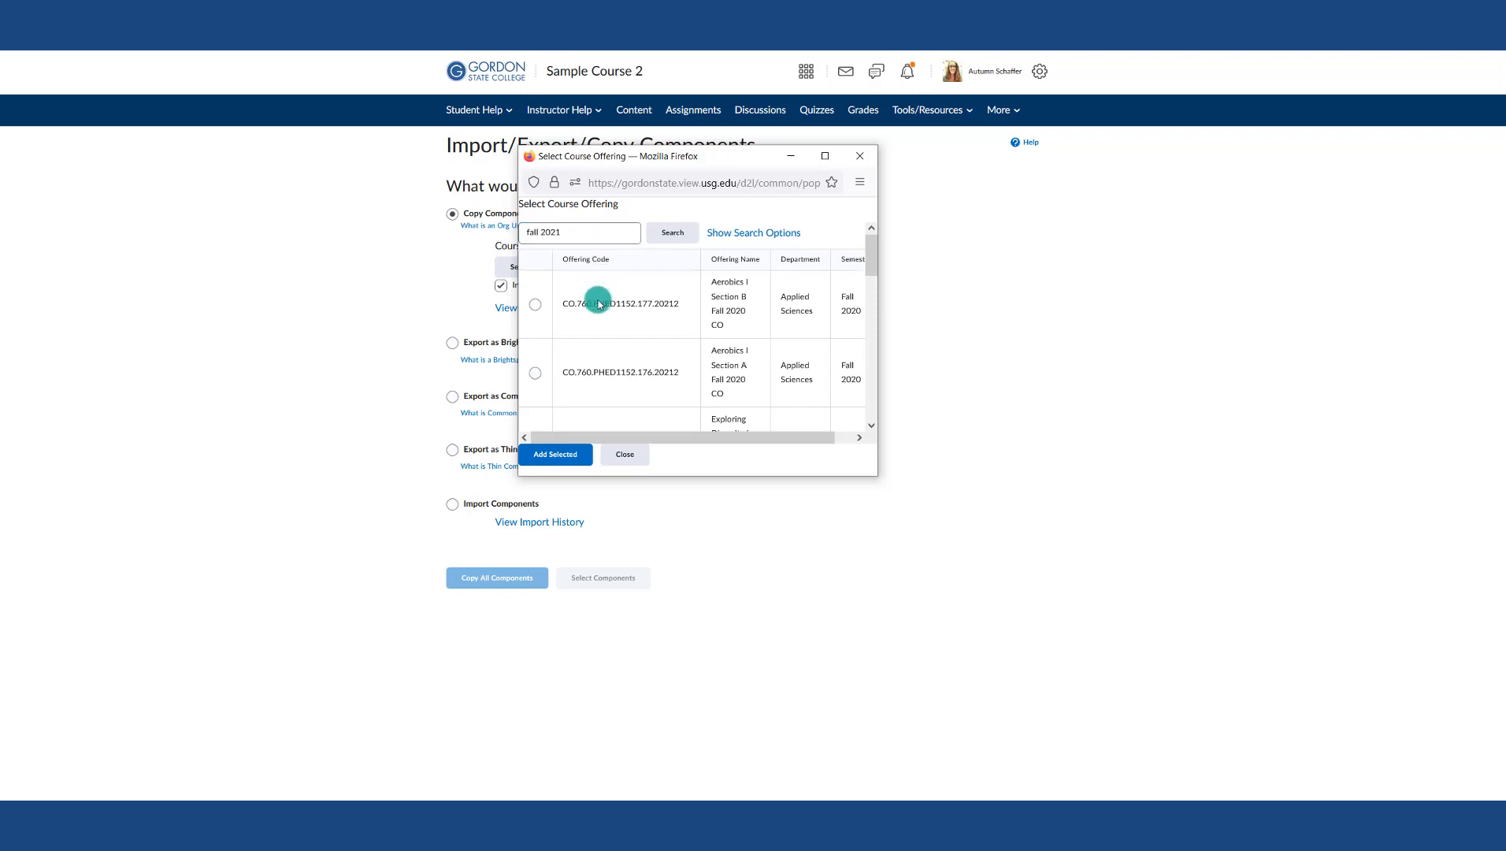
scroll(597, 306, down, 5)
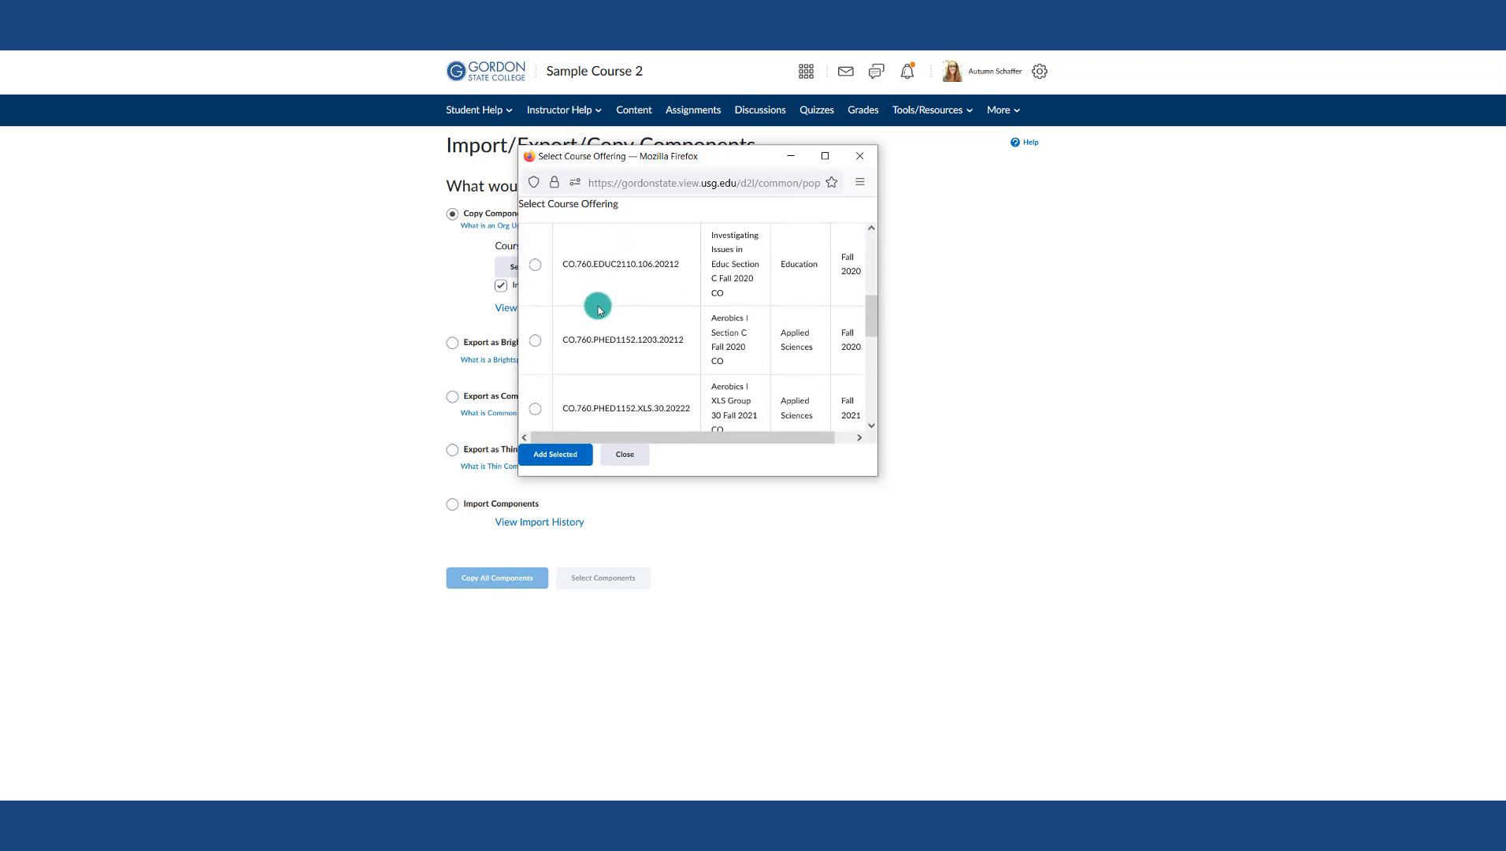
scroll(598, 309, down, 2)
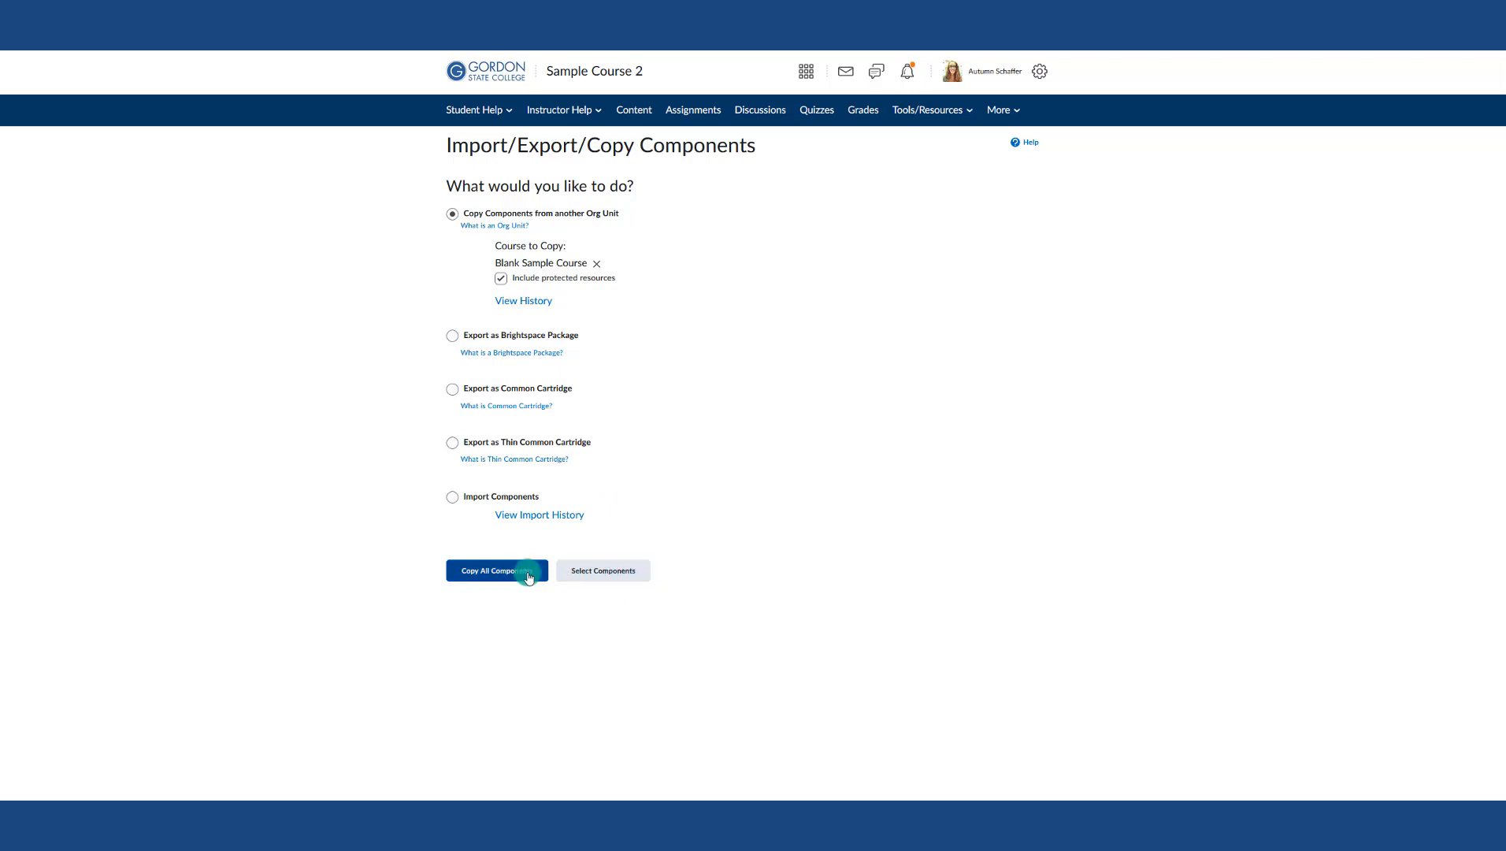
click(625, 572)
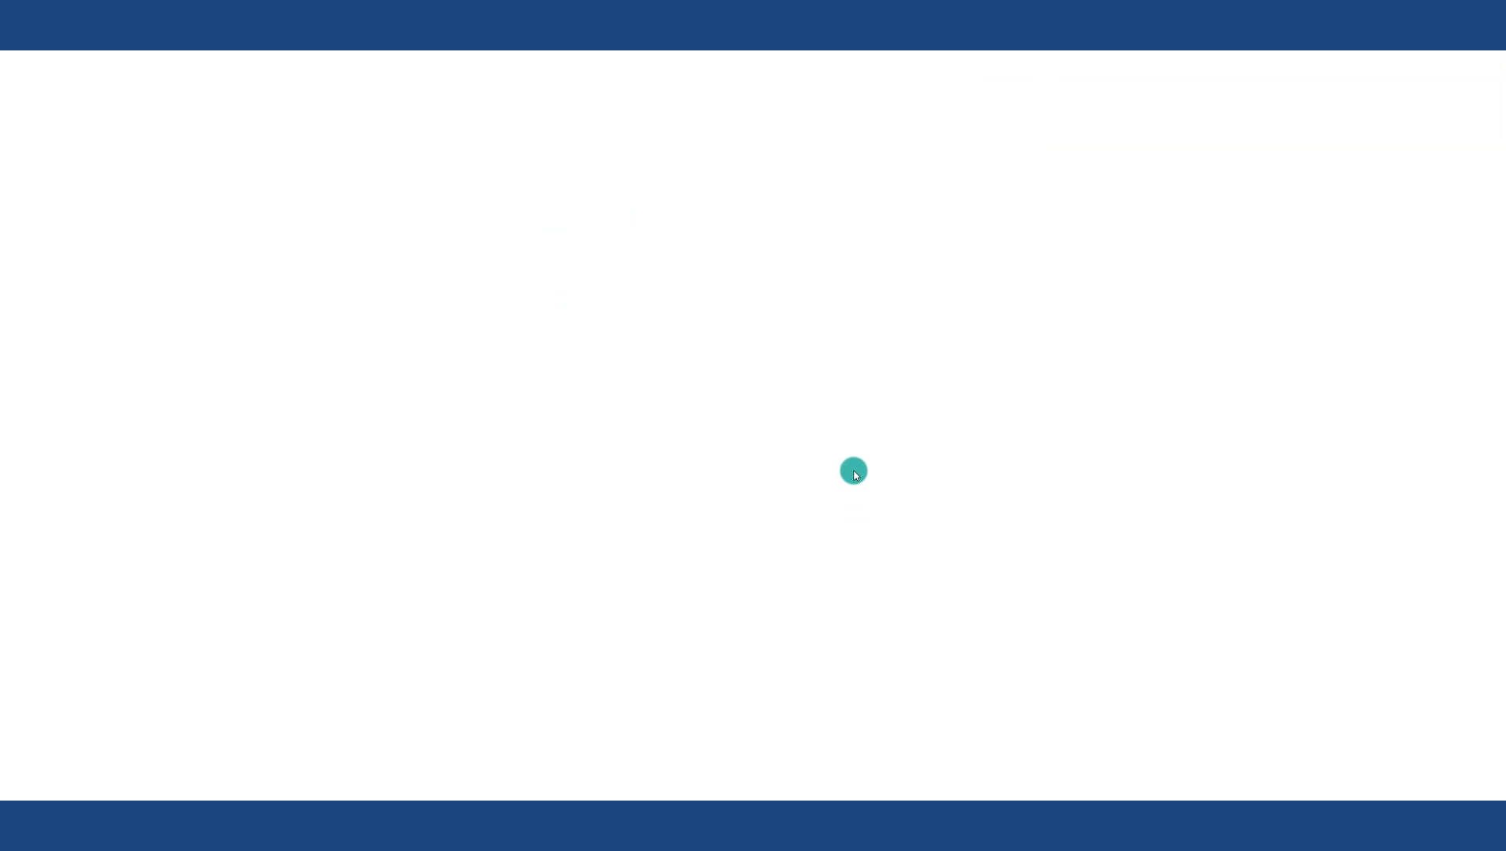
Step: Include Quizzes and Grades in the copy, both with individual items to select, and continue
scroll(703, 477, down, 5)
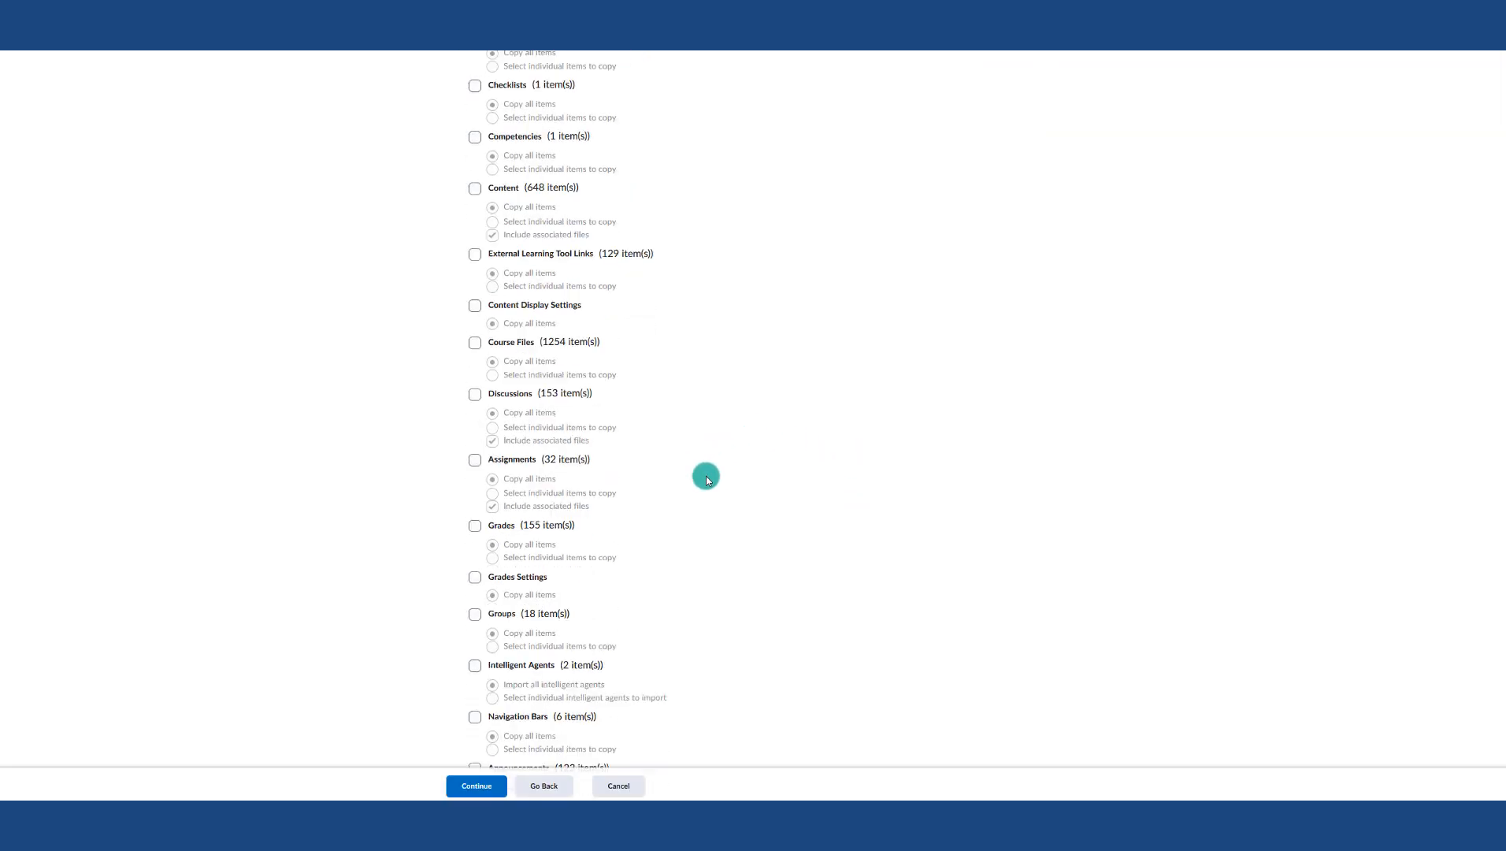
scroll(701, 474, down, 3)
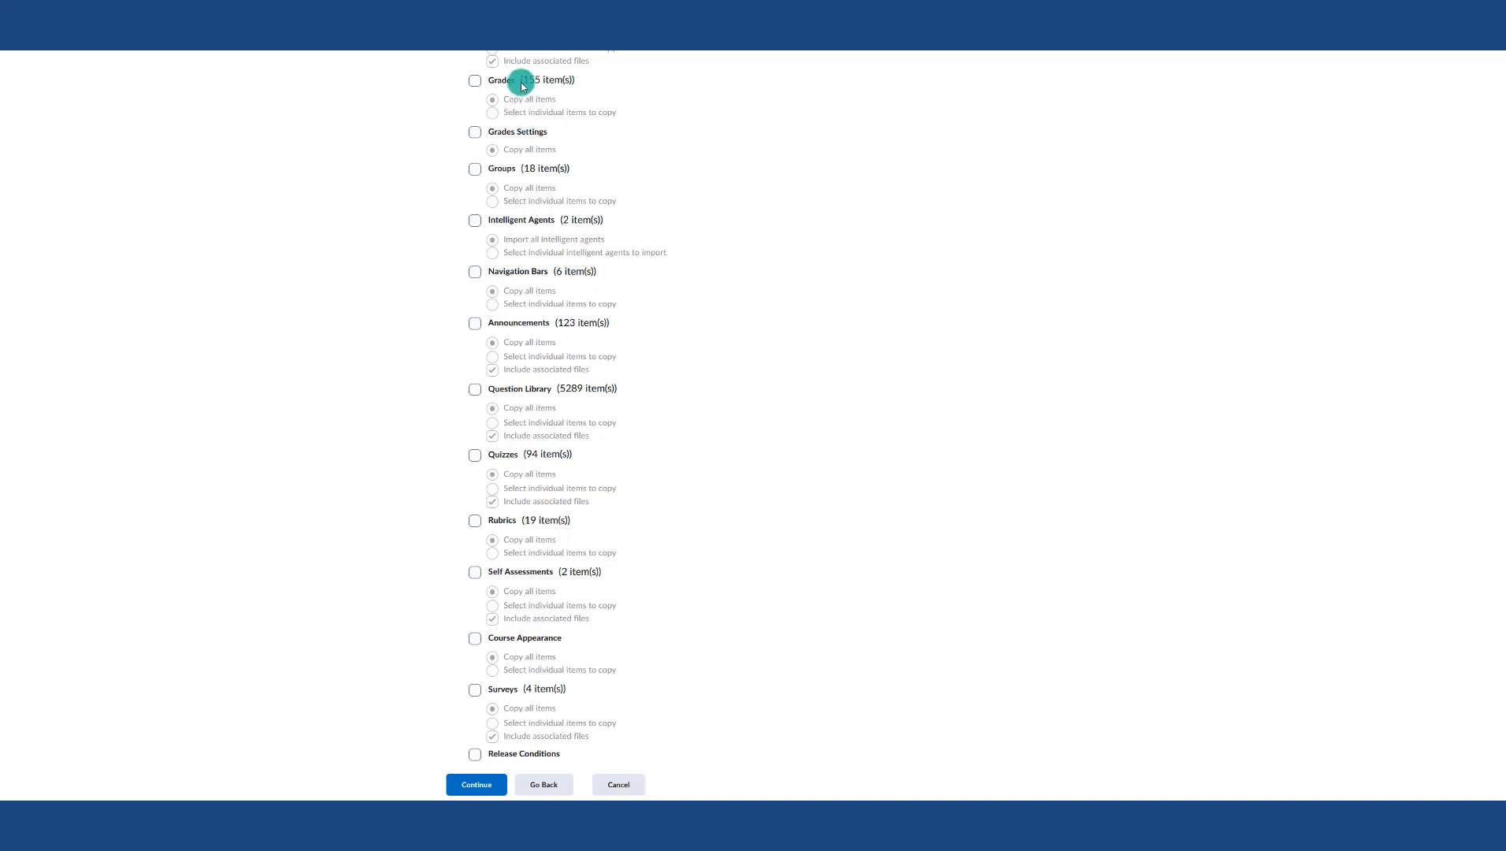
click(475, 455)
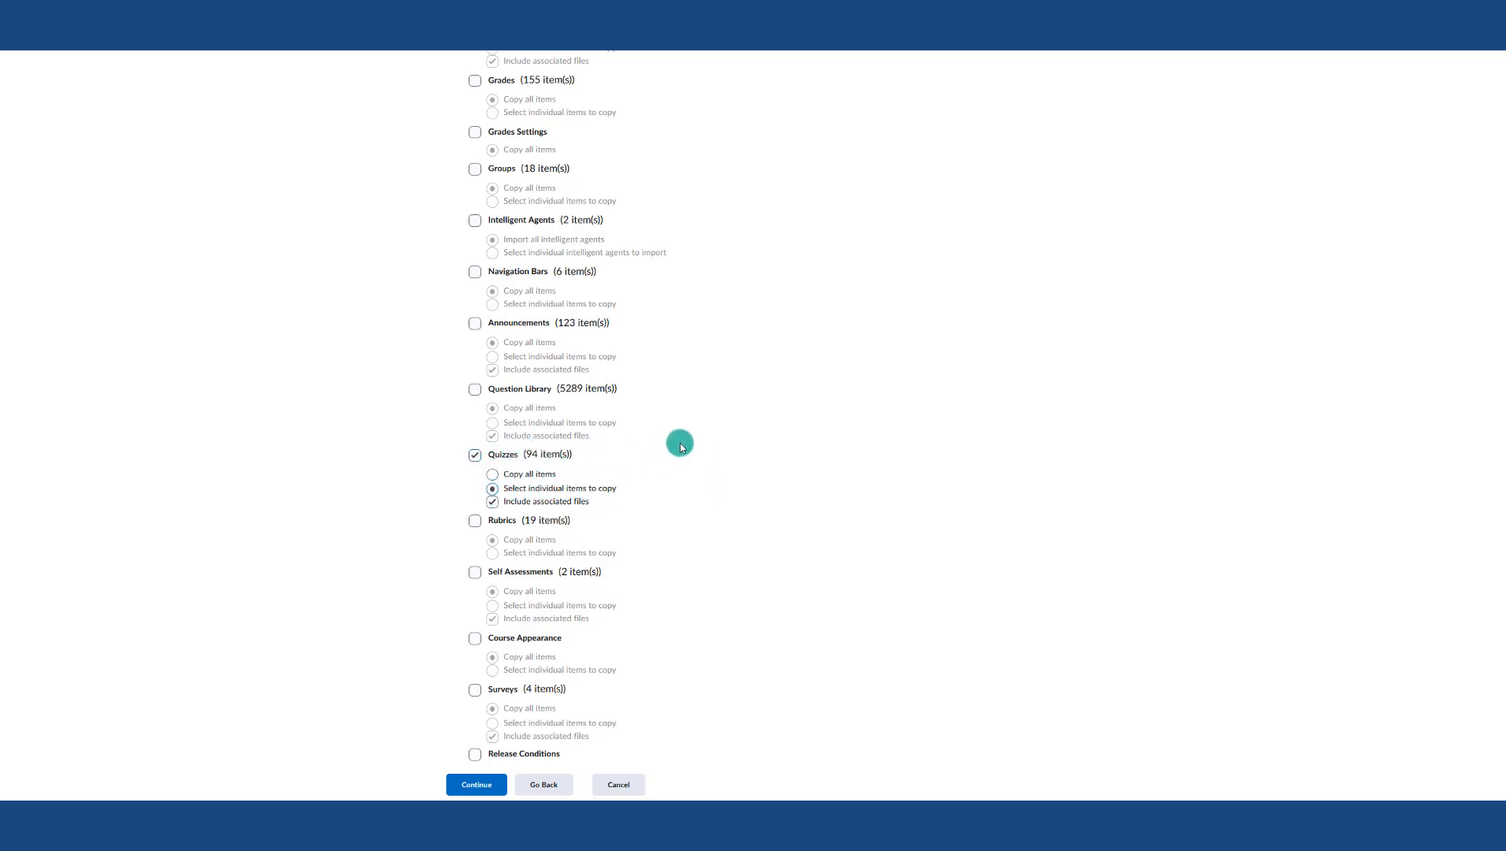
scroll(679, 441, up, 1)
scroll(504, 202, up, 1)
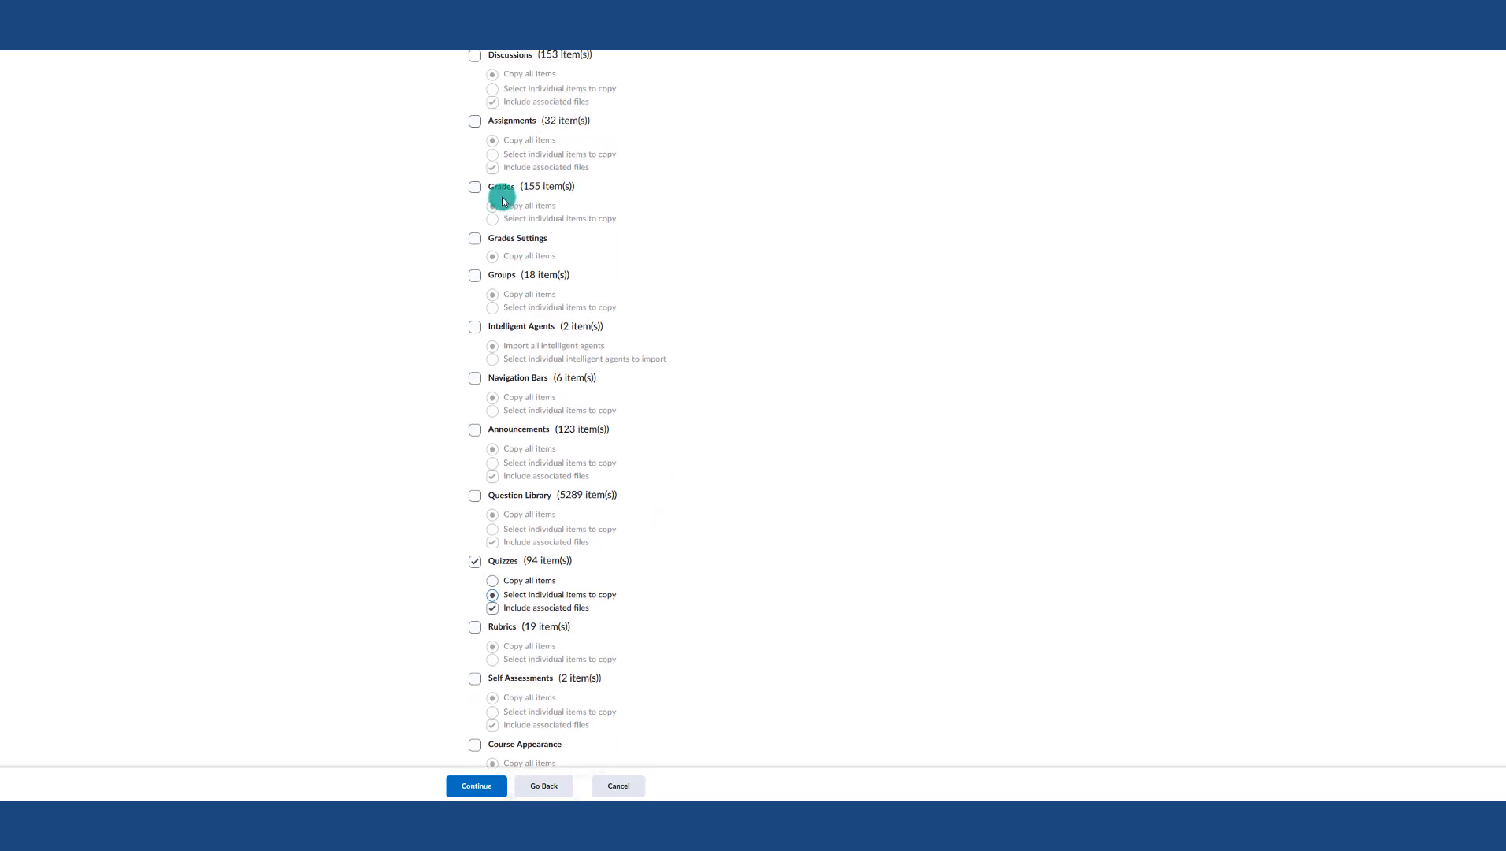
click(474, 187)
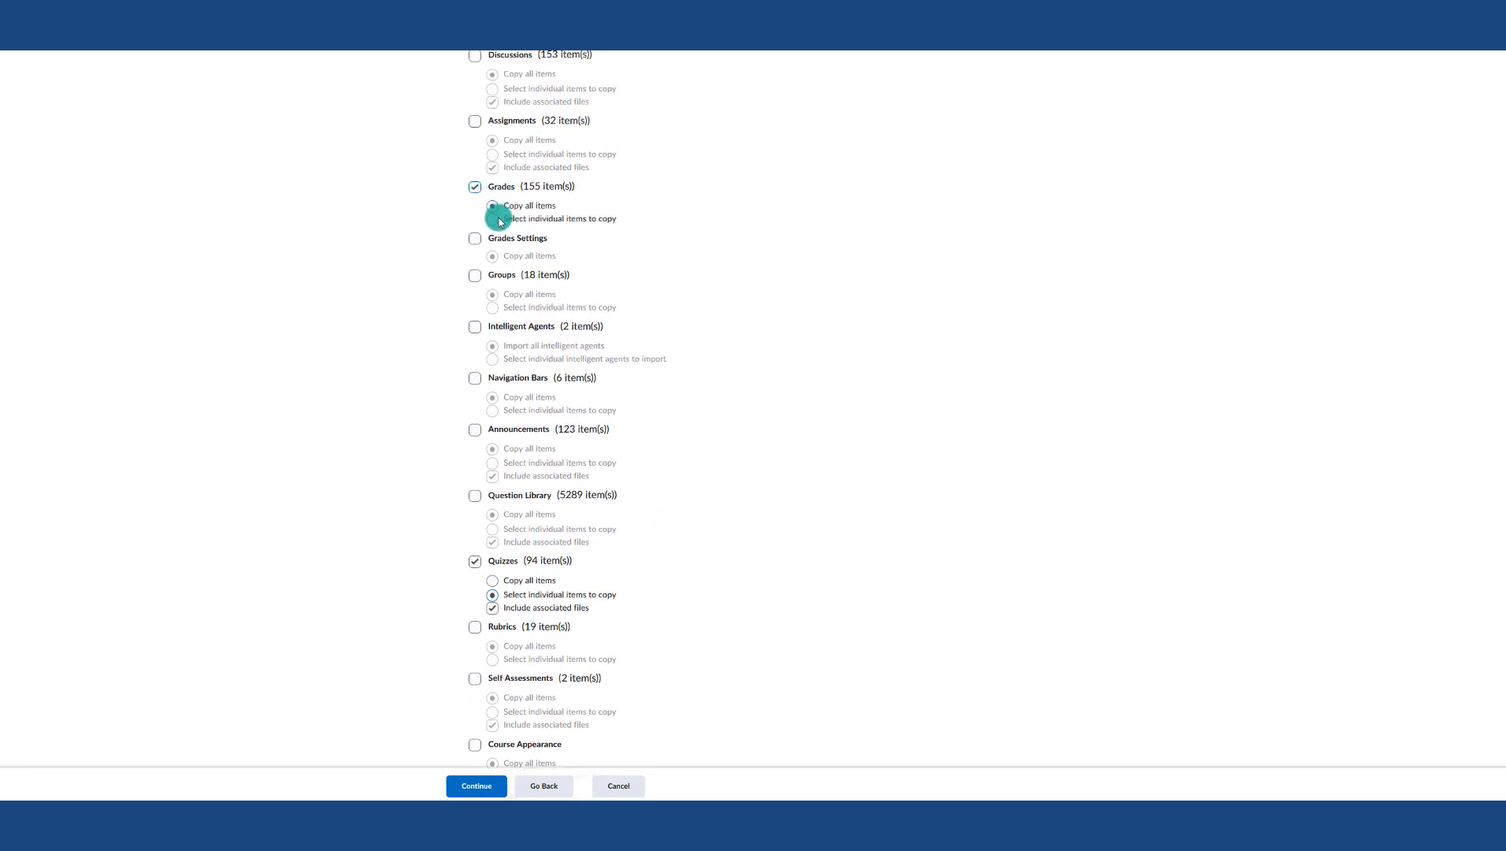
click(493, 222)
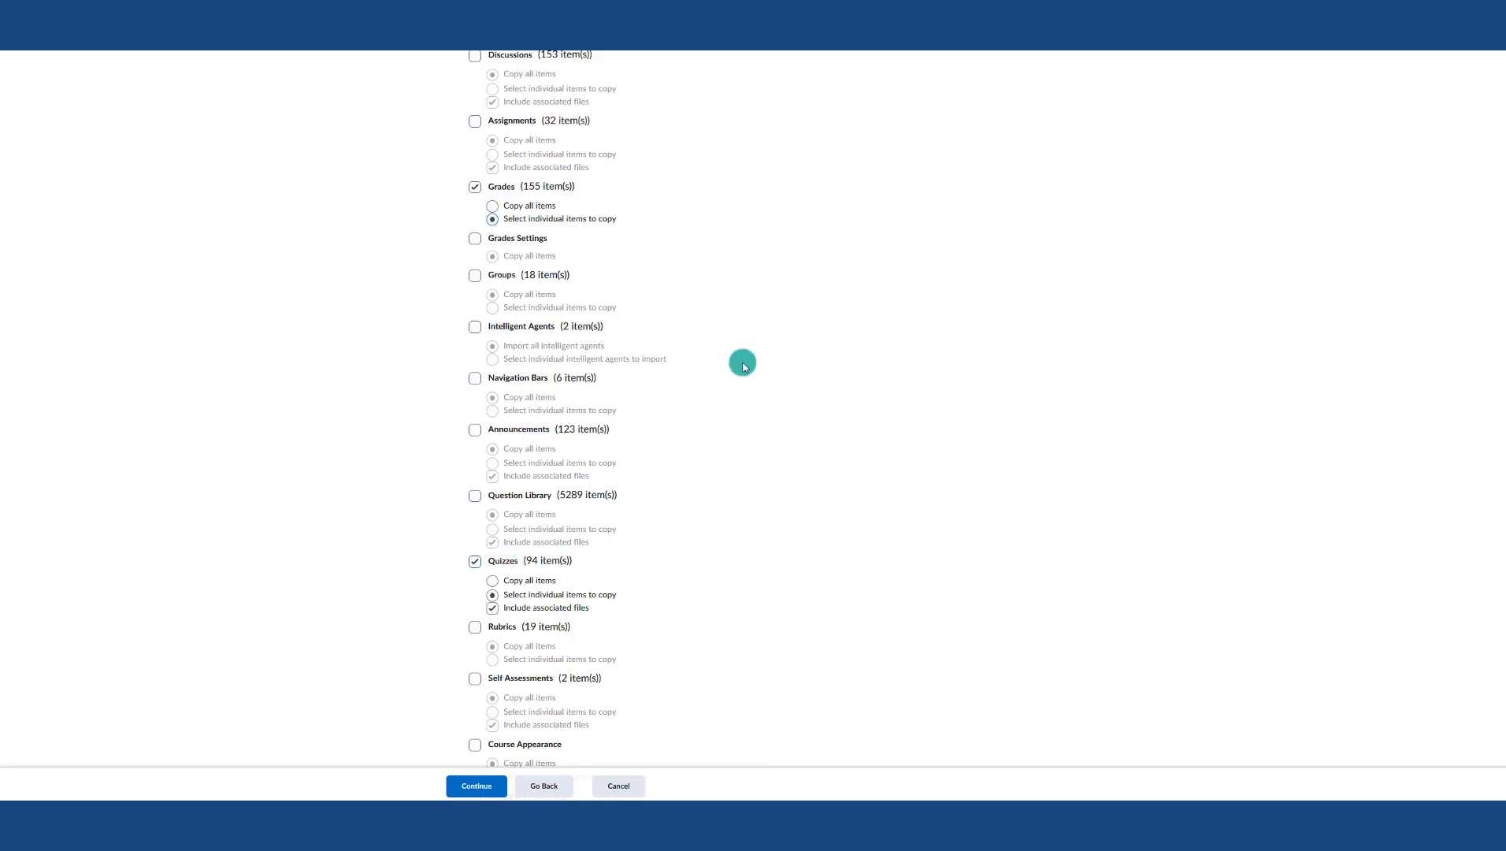
scroll(592, 615, down, 2)
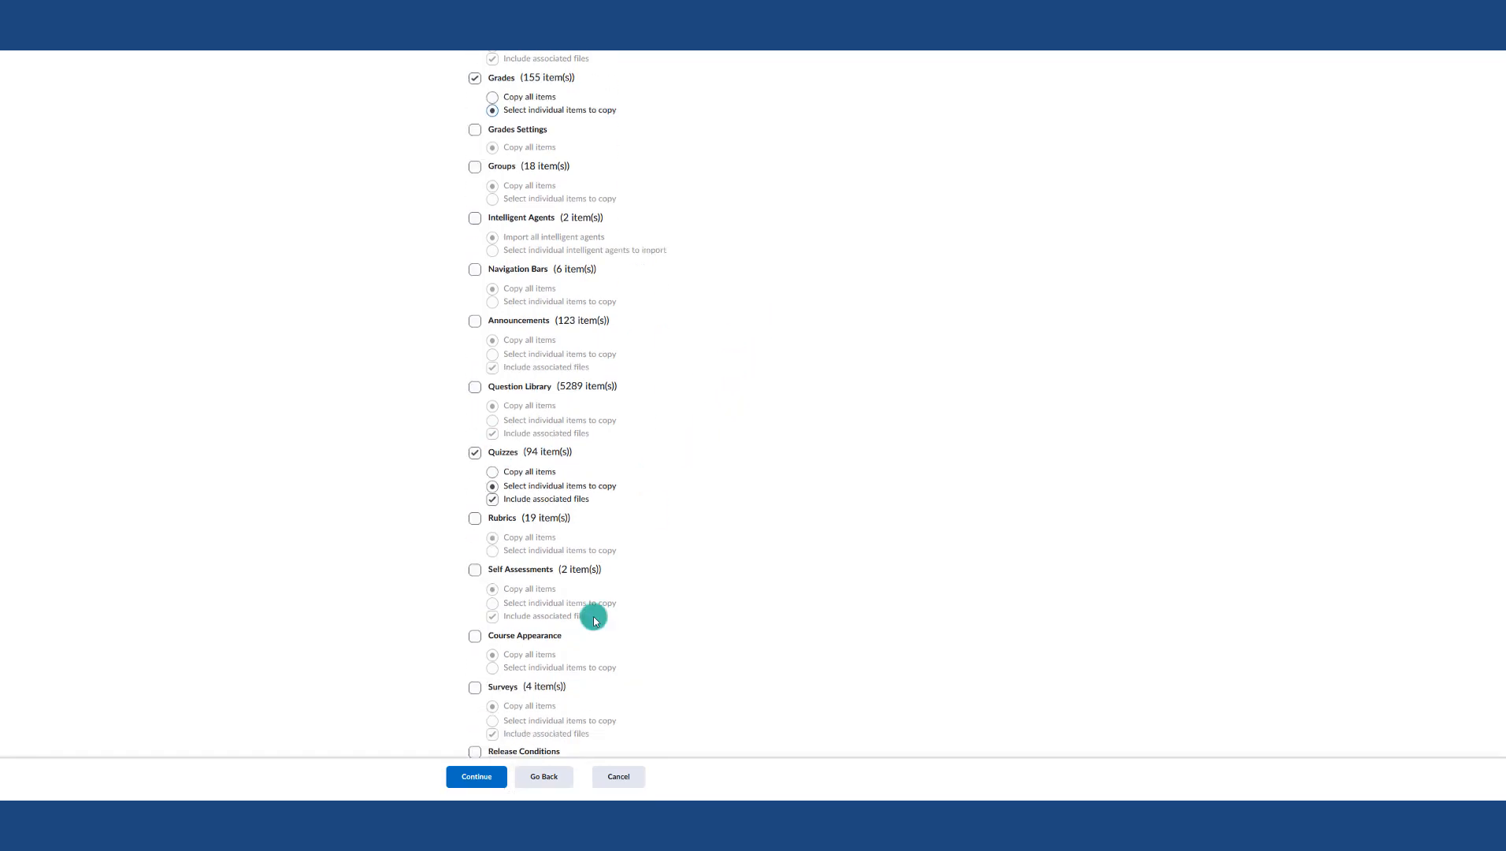
click(498, 783)
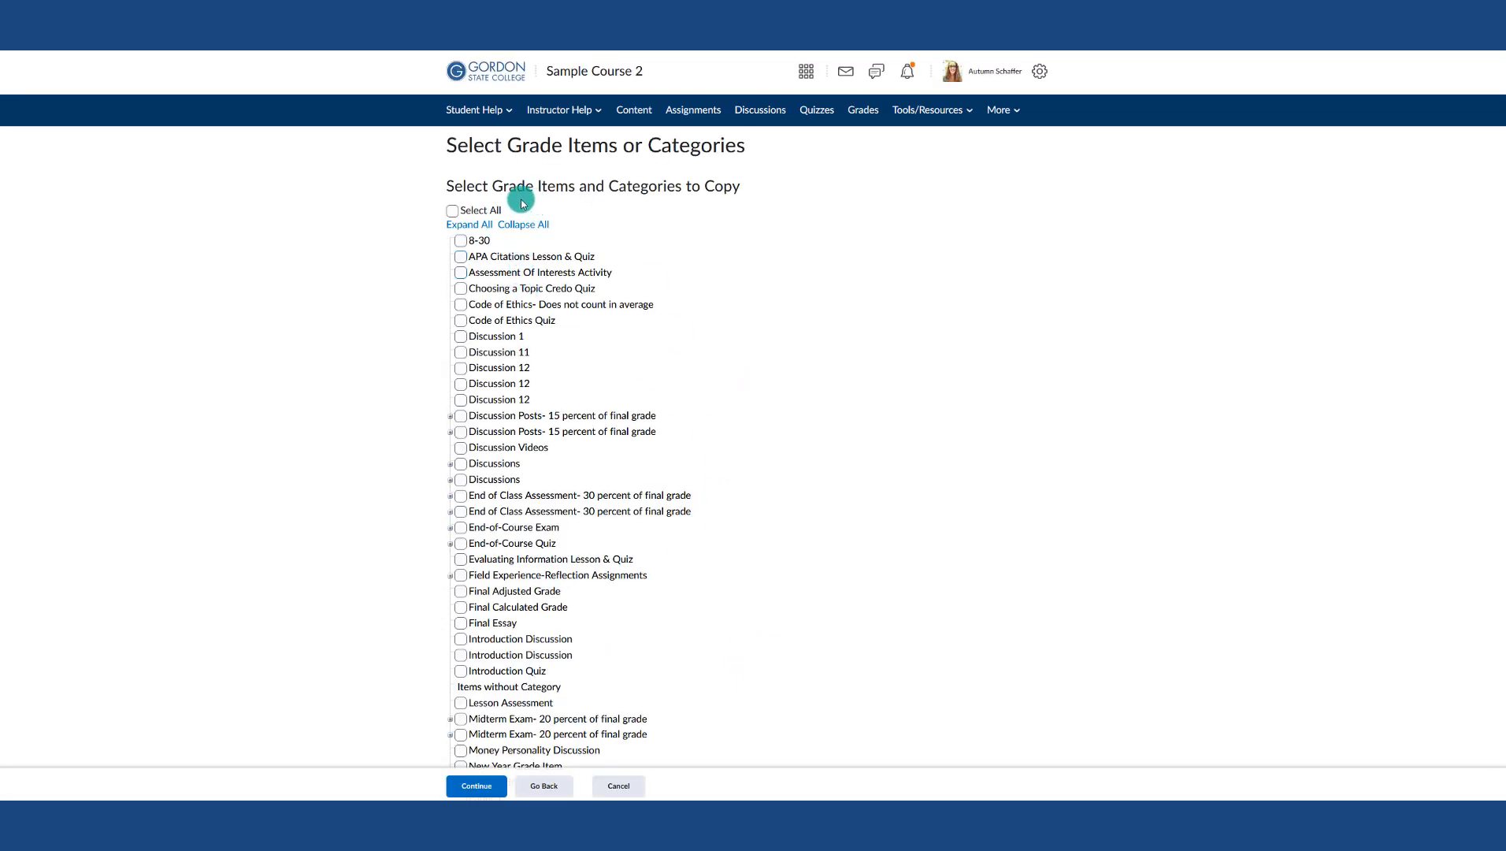
Step: Select the Reading Quiz 1 grade item to copy and continue to the quiz selection
drag(495, 186, 747, 186)
scroll(659, 499, down, 3)
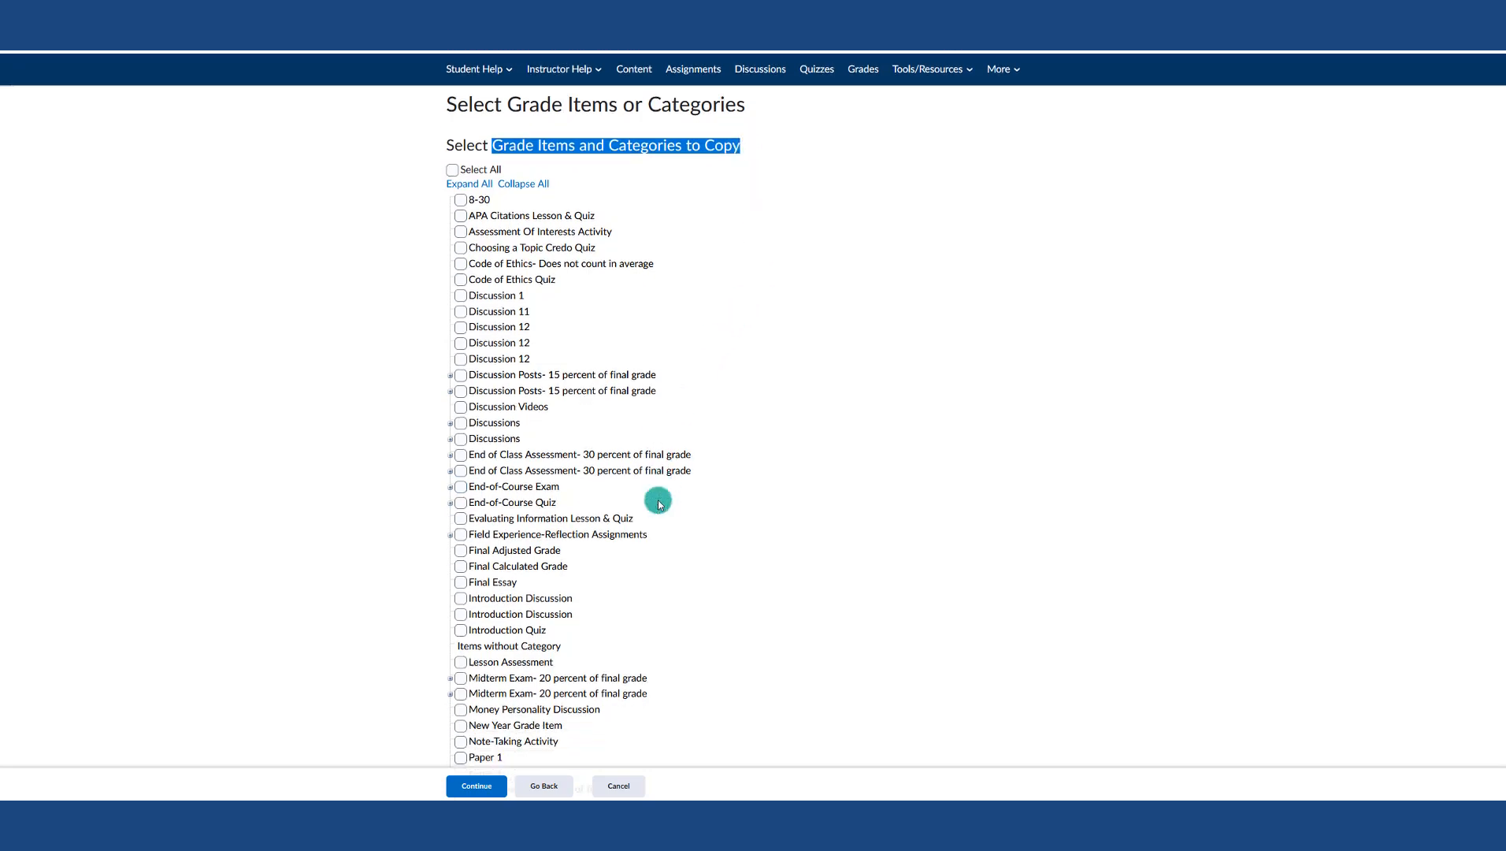
scroll(659, 503, down, 1)
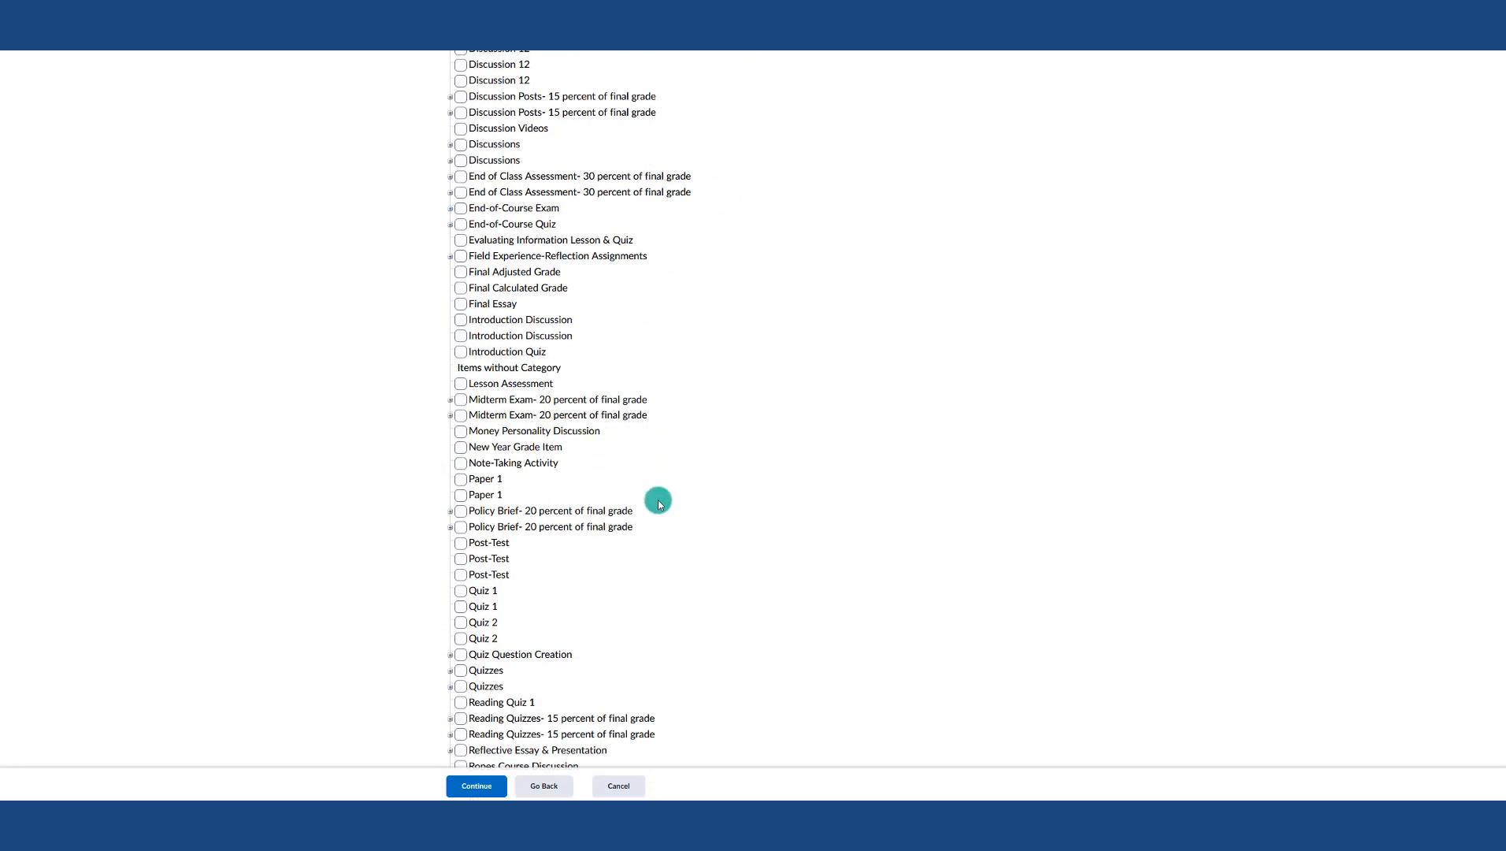
scroll(659, 503, down, 1)
scroll(659, 503, down, 1)
scroll(659, 503, down, 1)
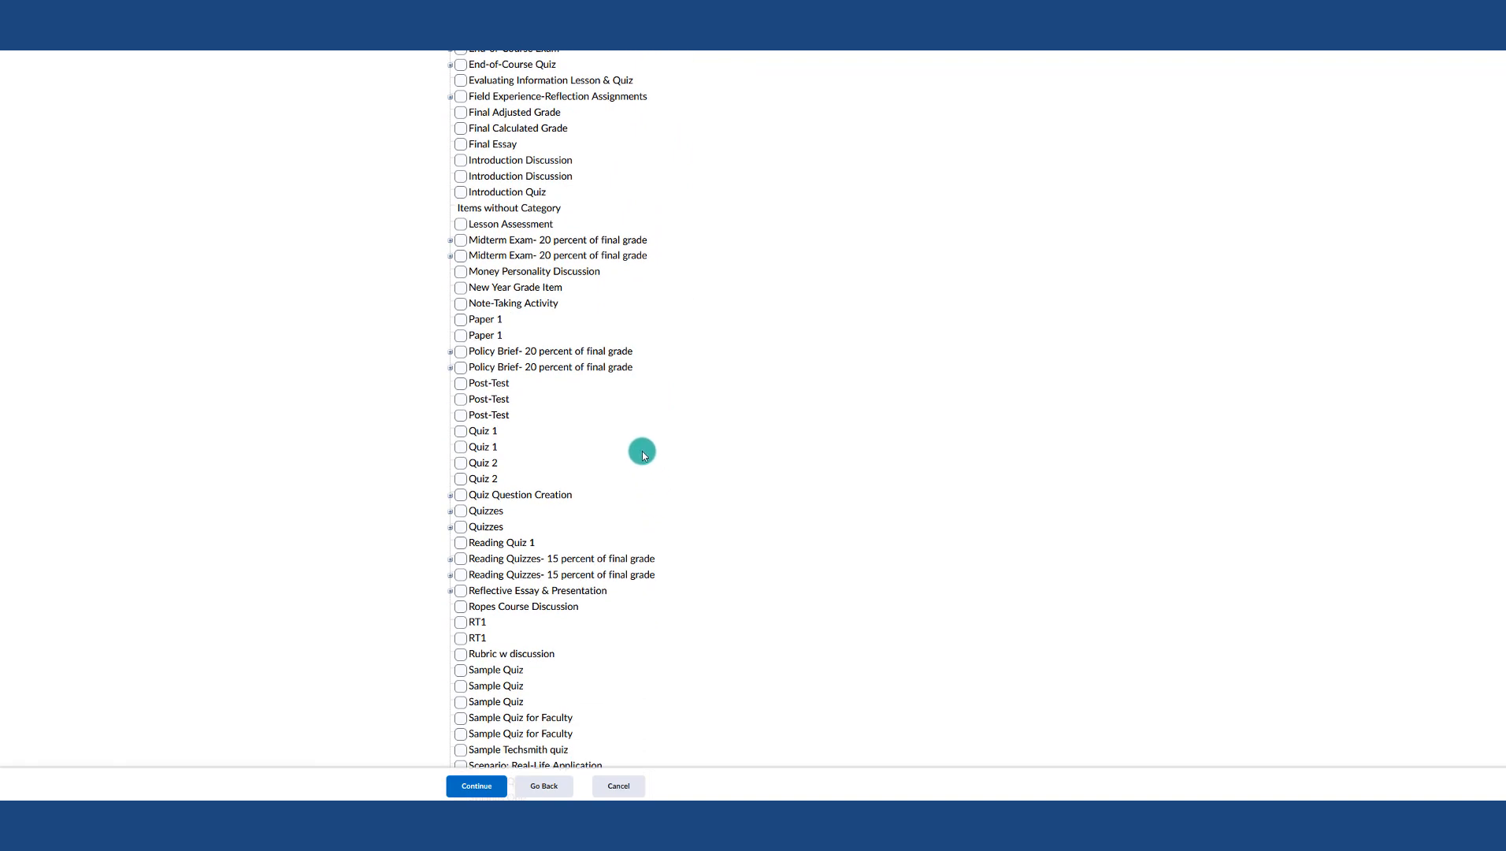
click(463, 542)
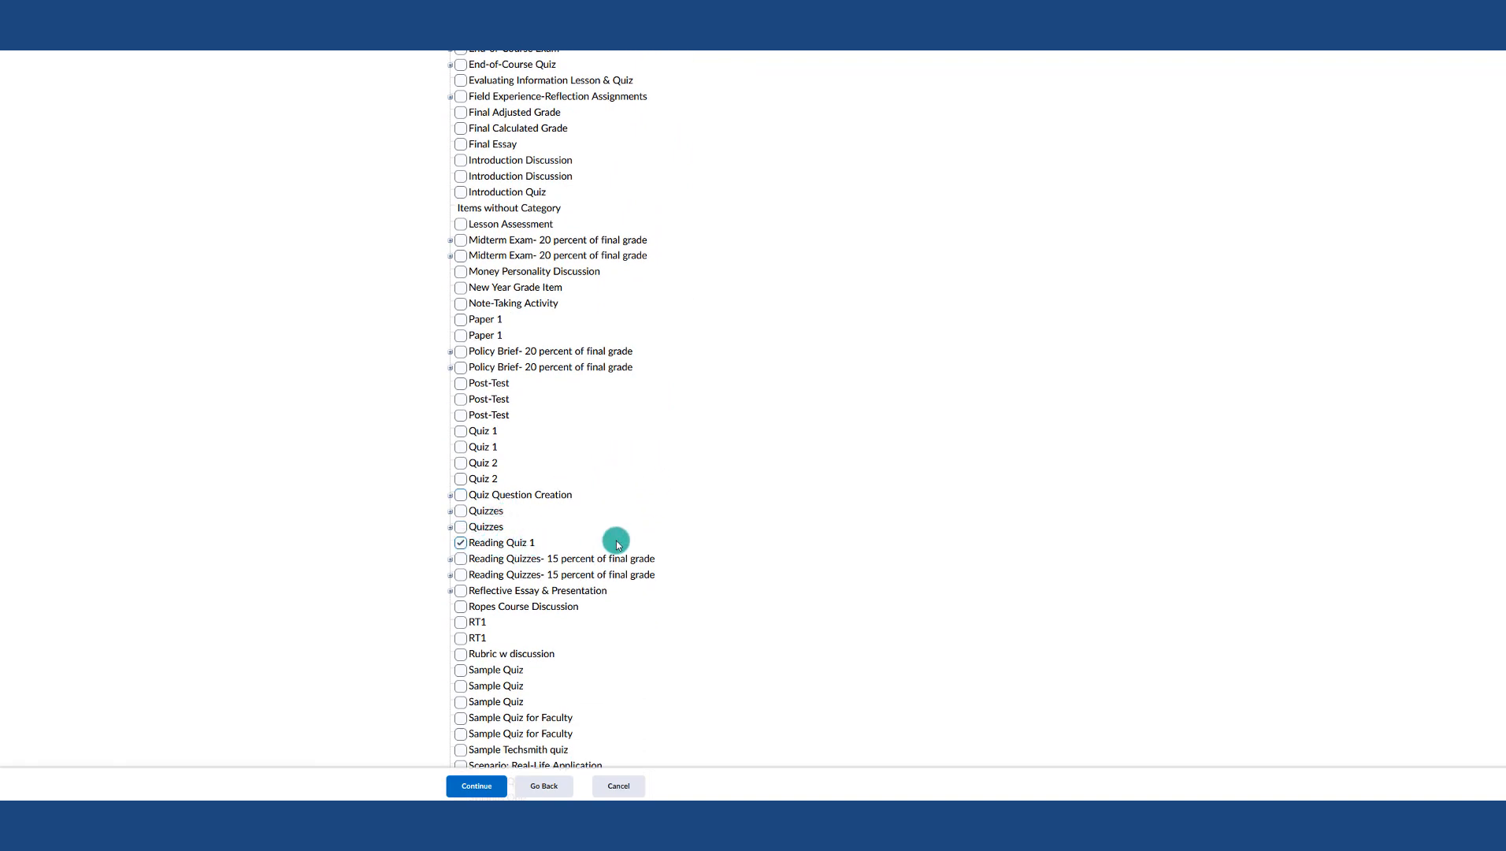
scroll(633, 532, up, 10)
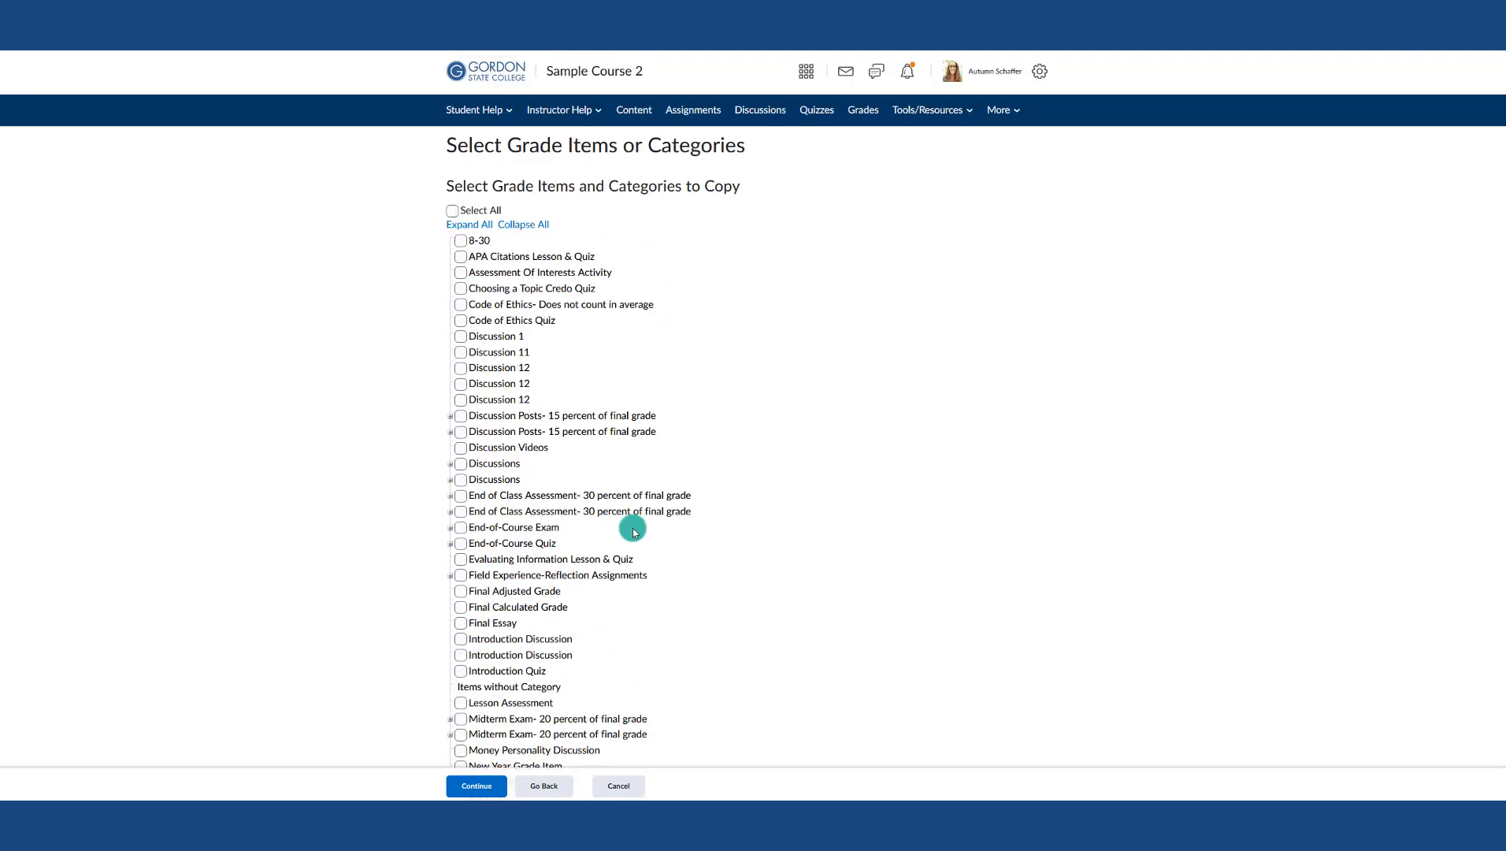
click(473, 784)
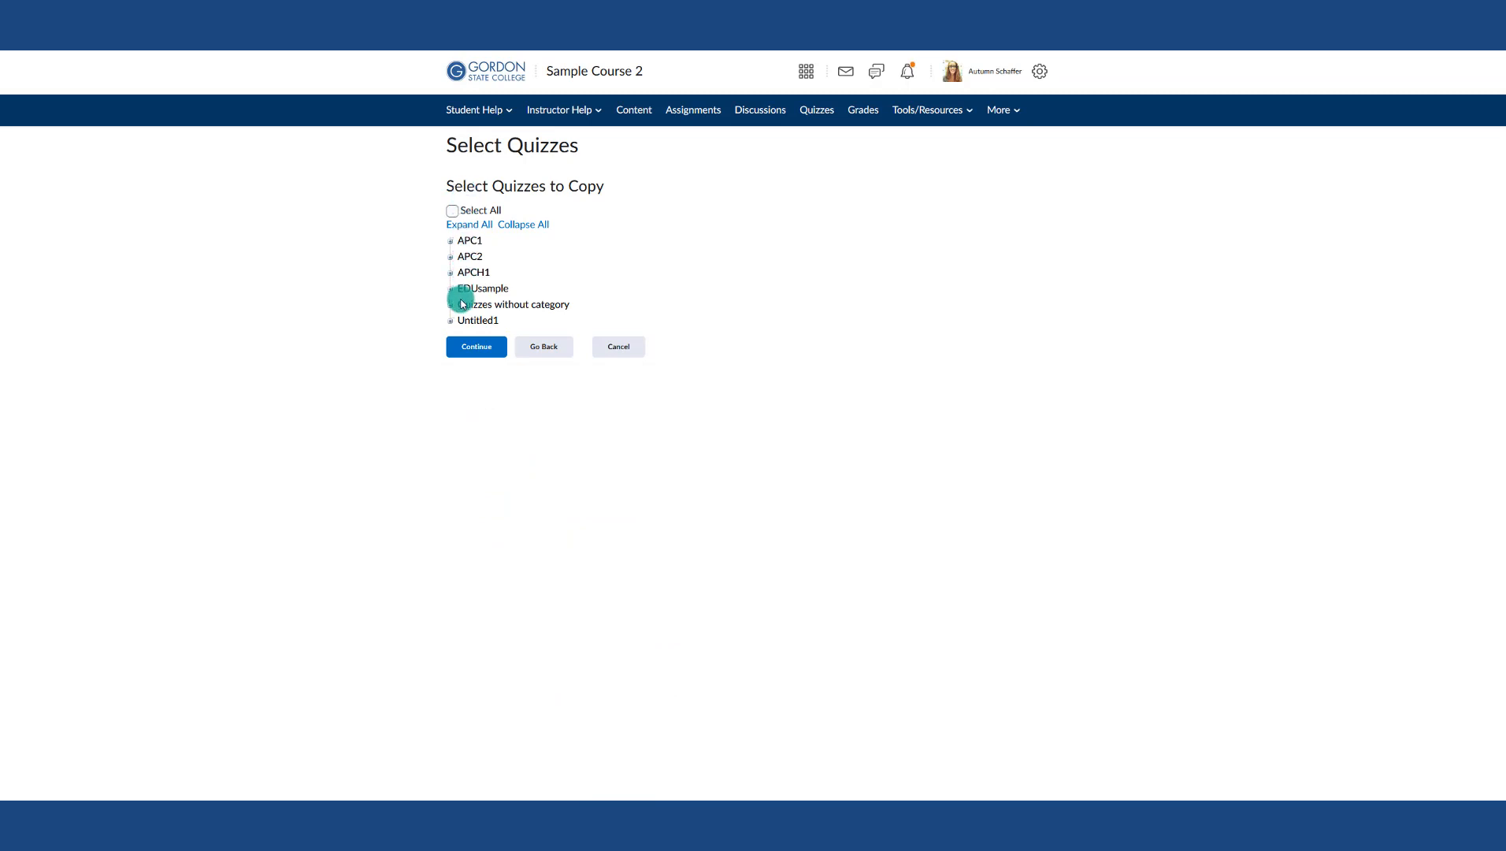
Step: Expand the APC1, APC2, APCH1, EDUsample and Quizzes without category groups in the list of quizzes to copy
click(450, 241)
click(453, 275)
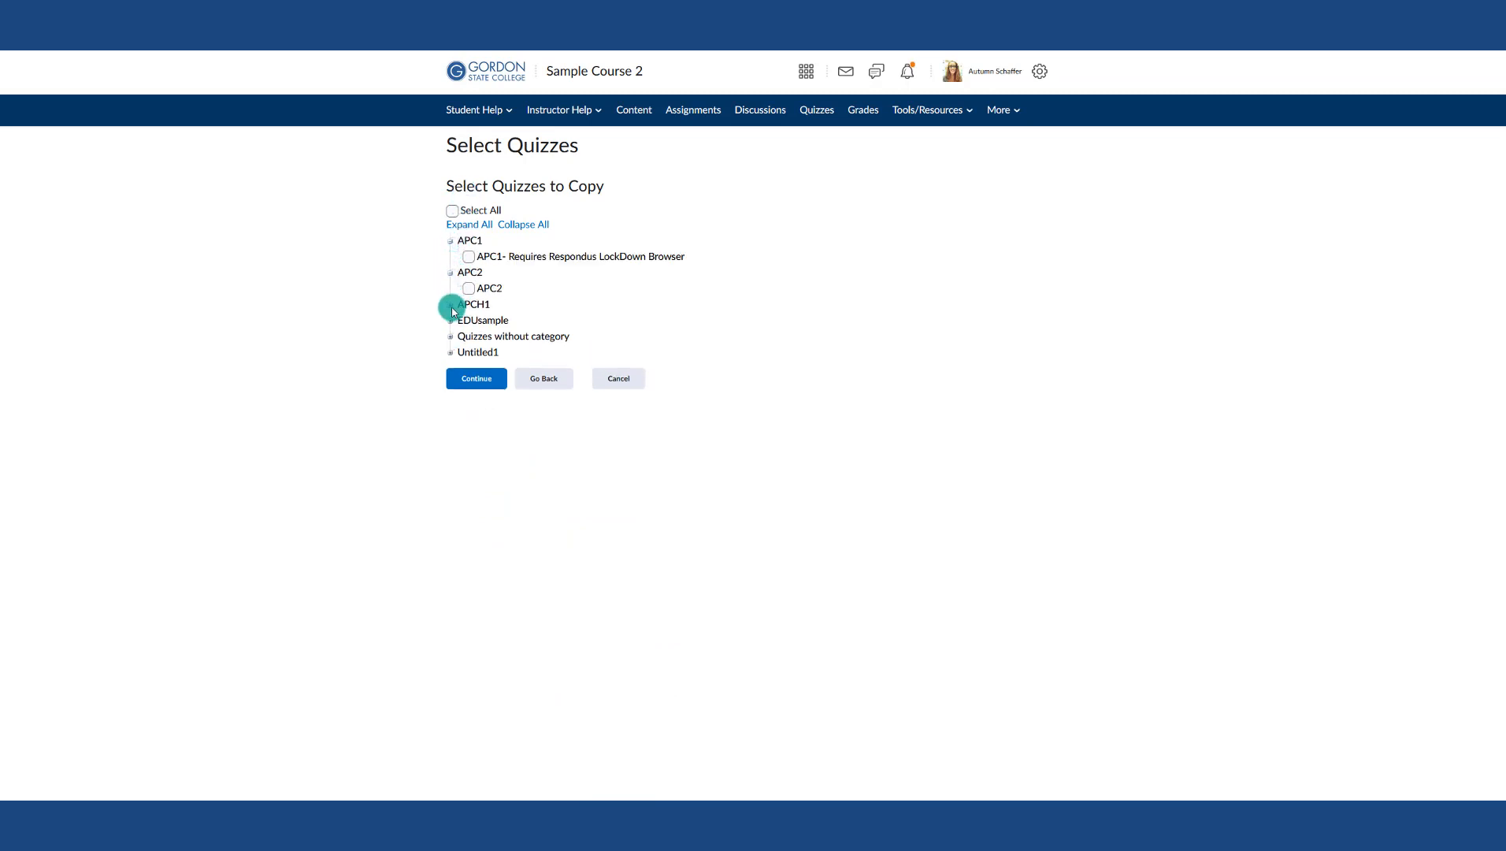
click(450, 306)
click(450, 338)
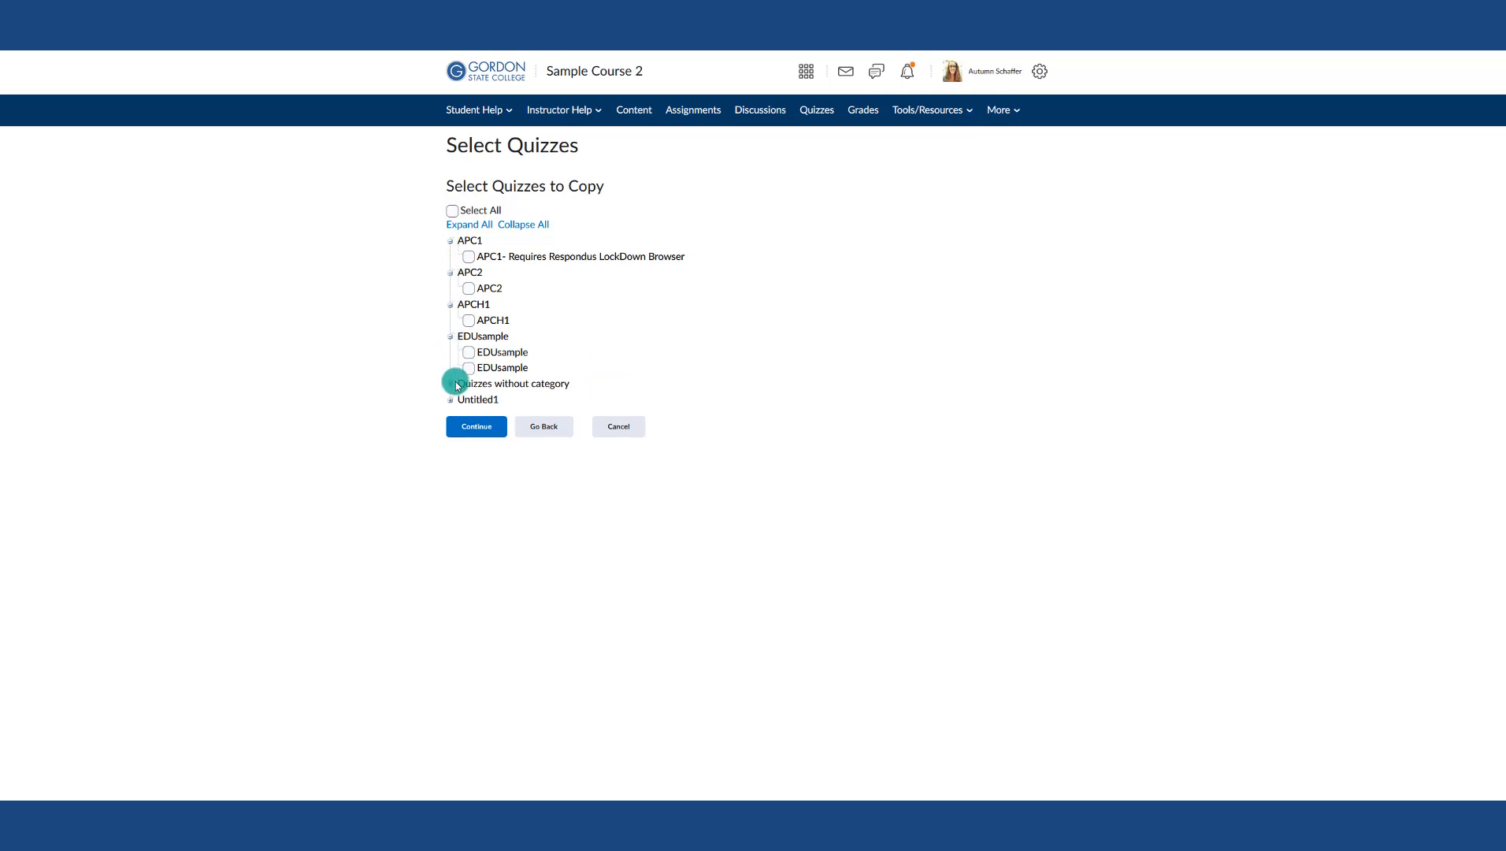
click(451, 385)
Step: Select the first The Rhyming Test quiz among the uncategorised quizzes and finish the copy without offsetting dates
scroll(615, 532, down, 5)
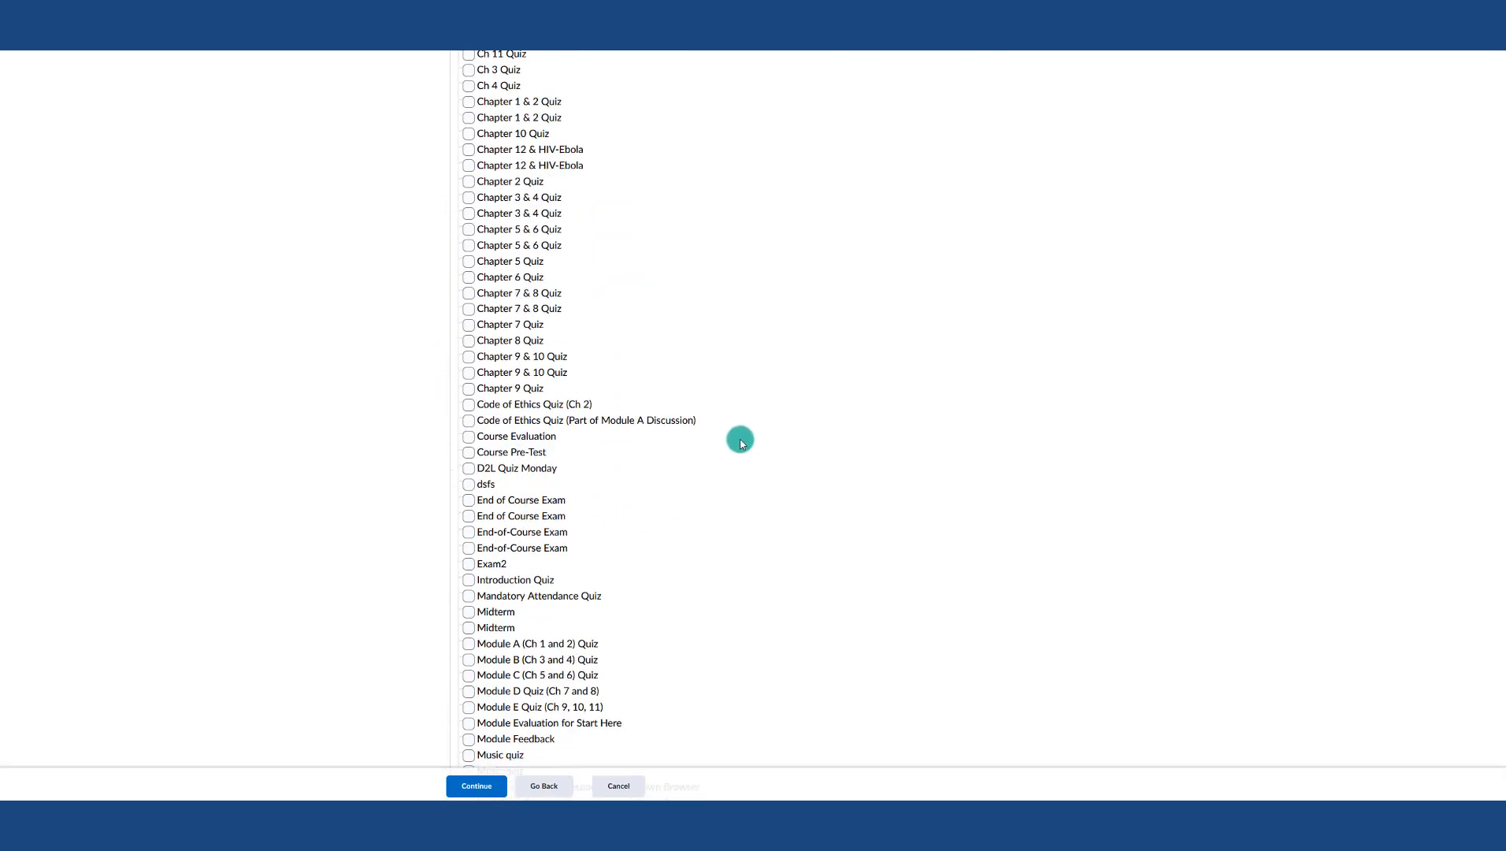
scroll(739, 439, up, 3)
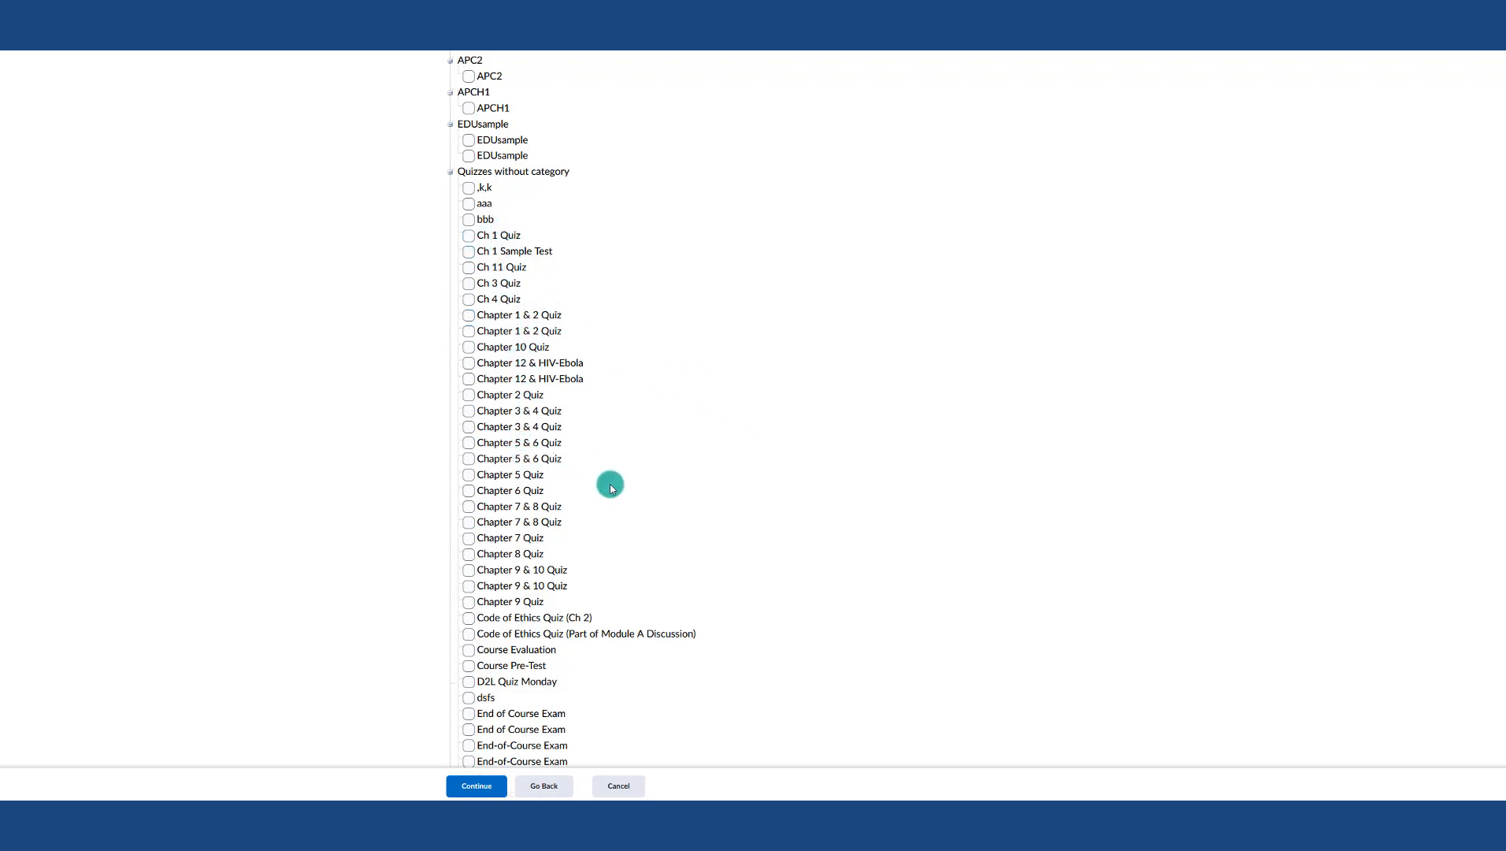
scroll(611, 482, down, 8)
scroll(614, 486, down, 4)
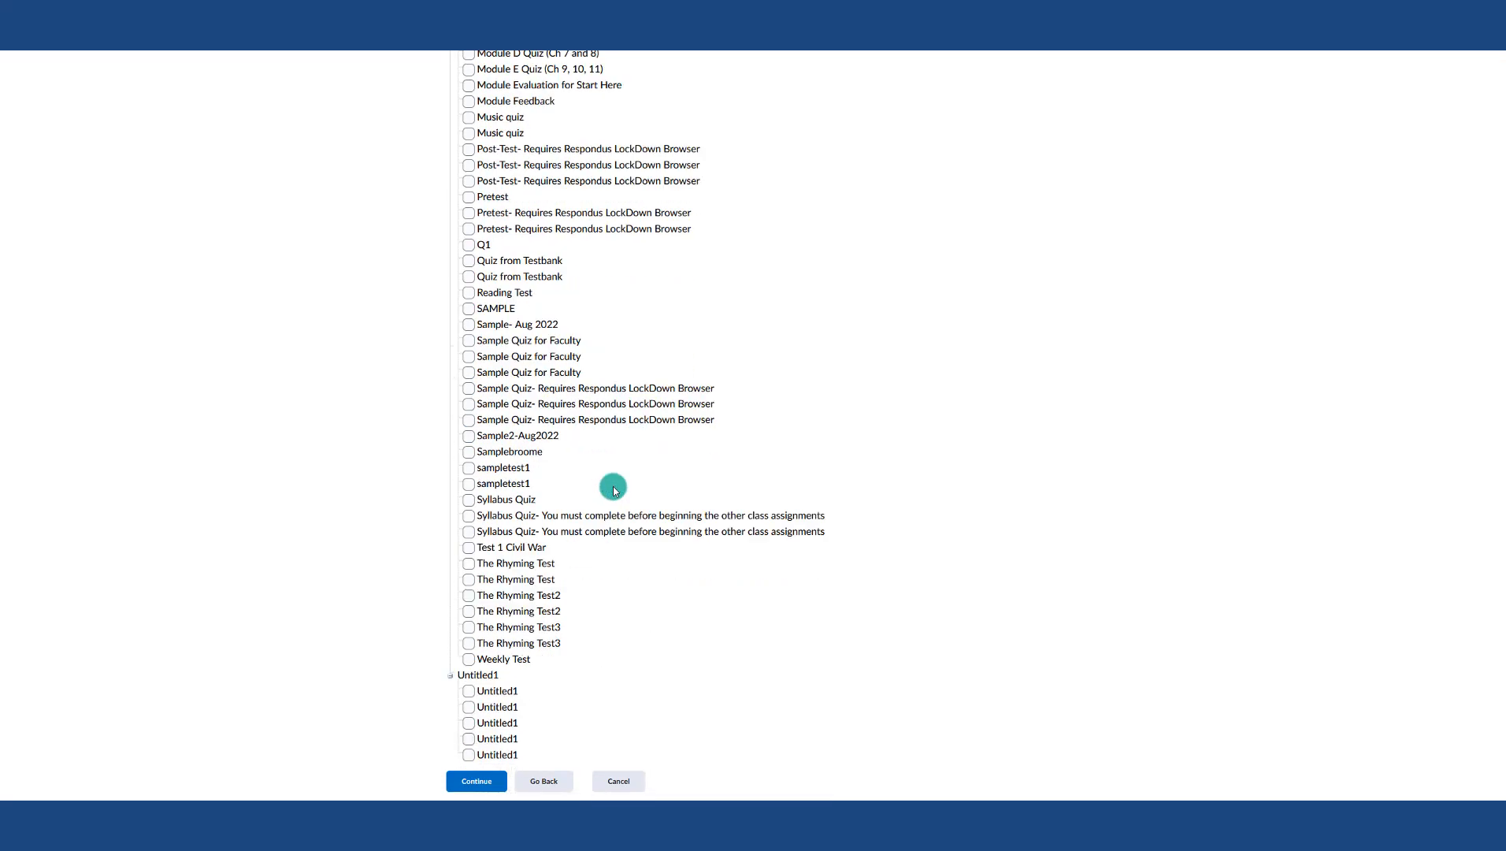
click(468, 560)
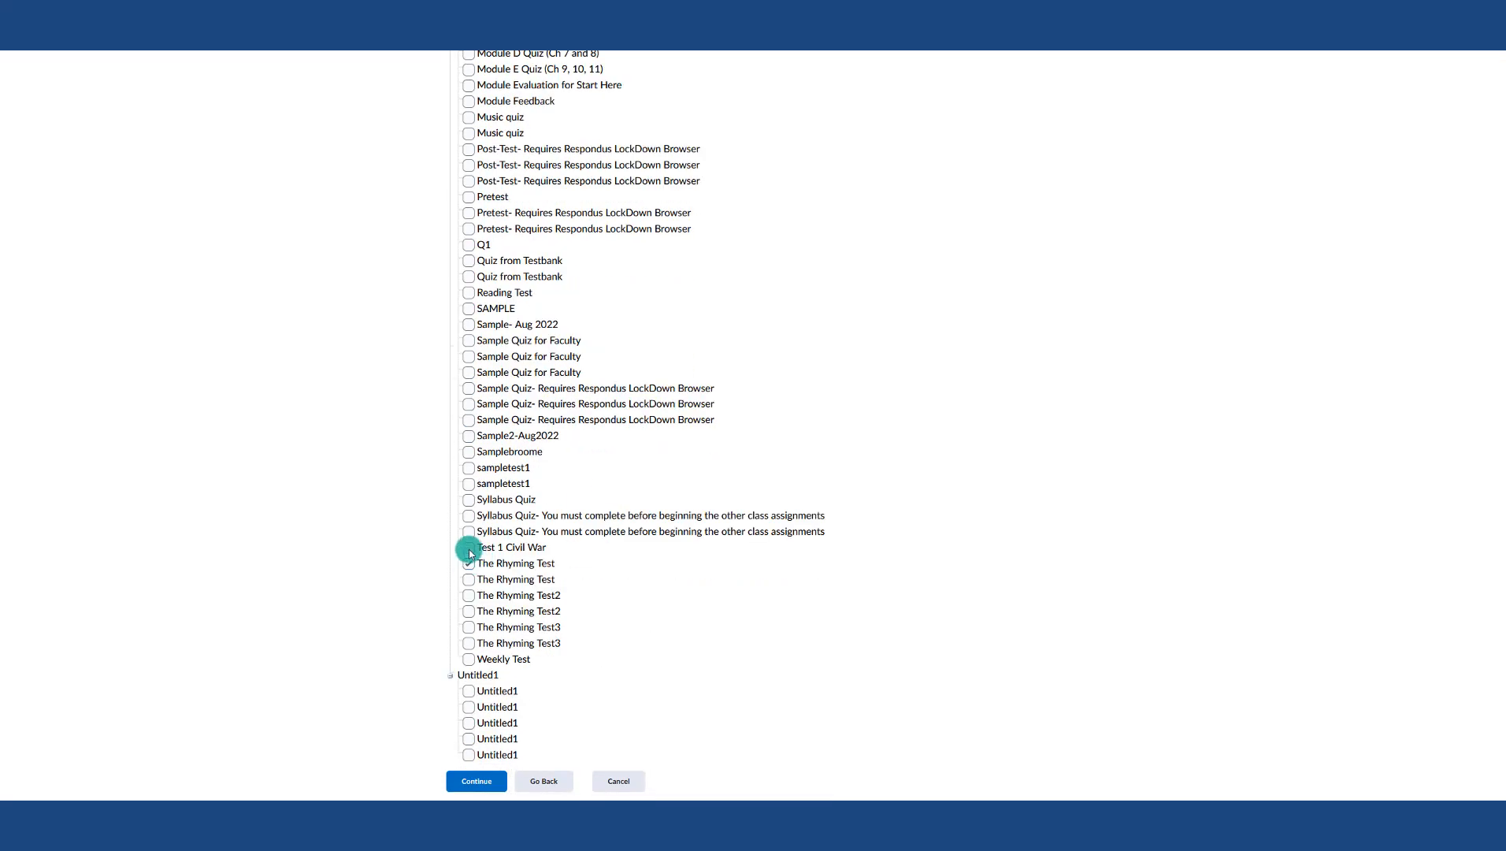
click(489, 780)
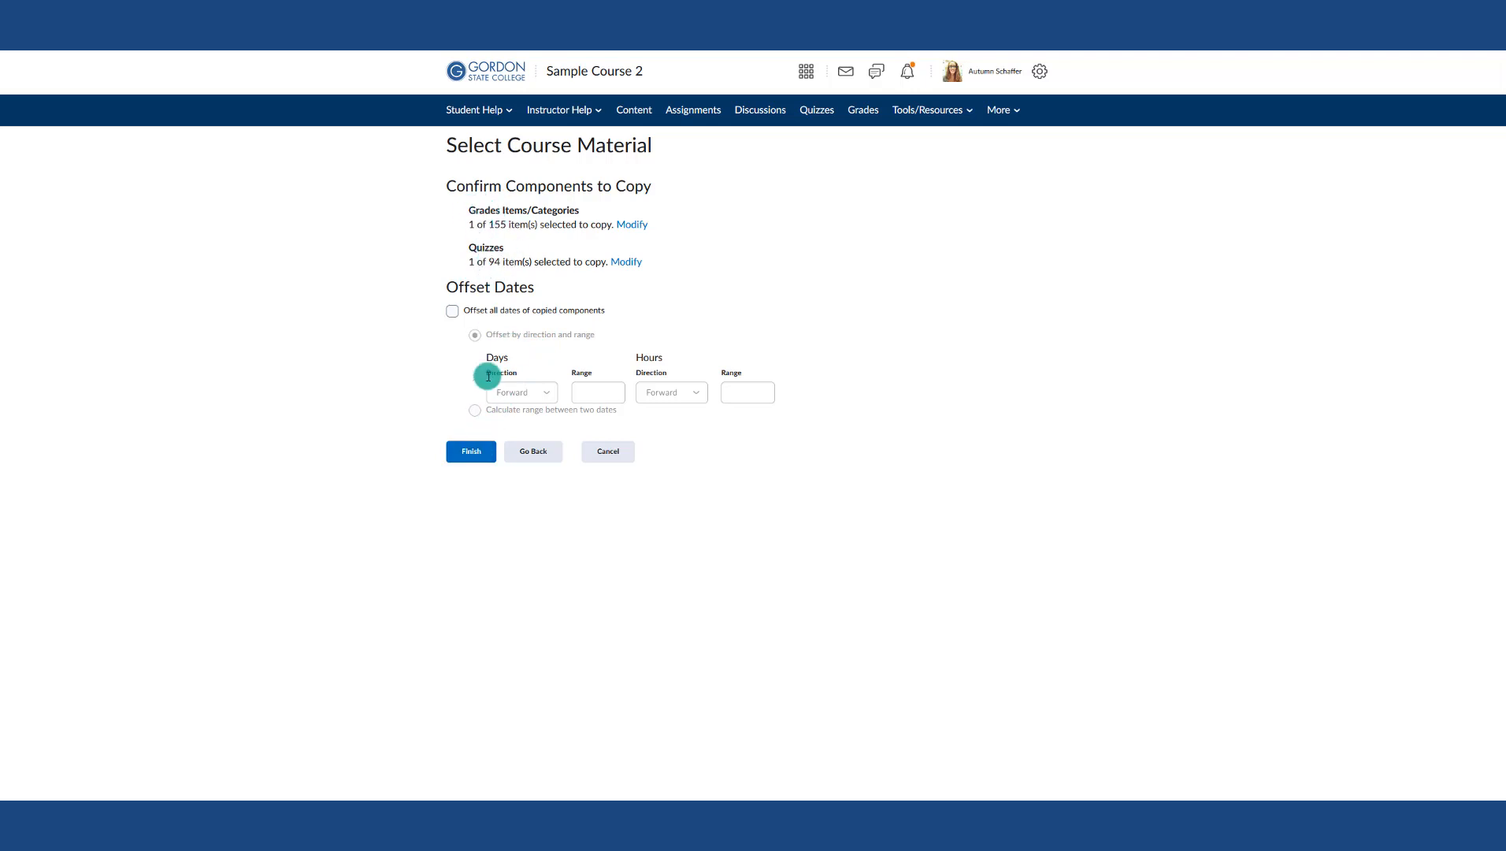
click(476, 449)
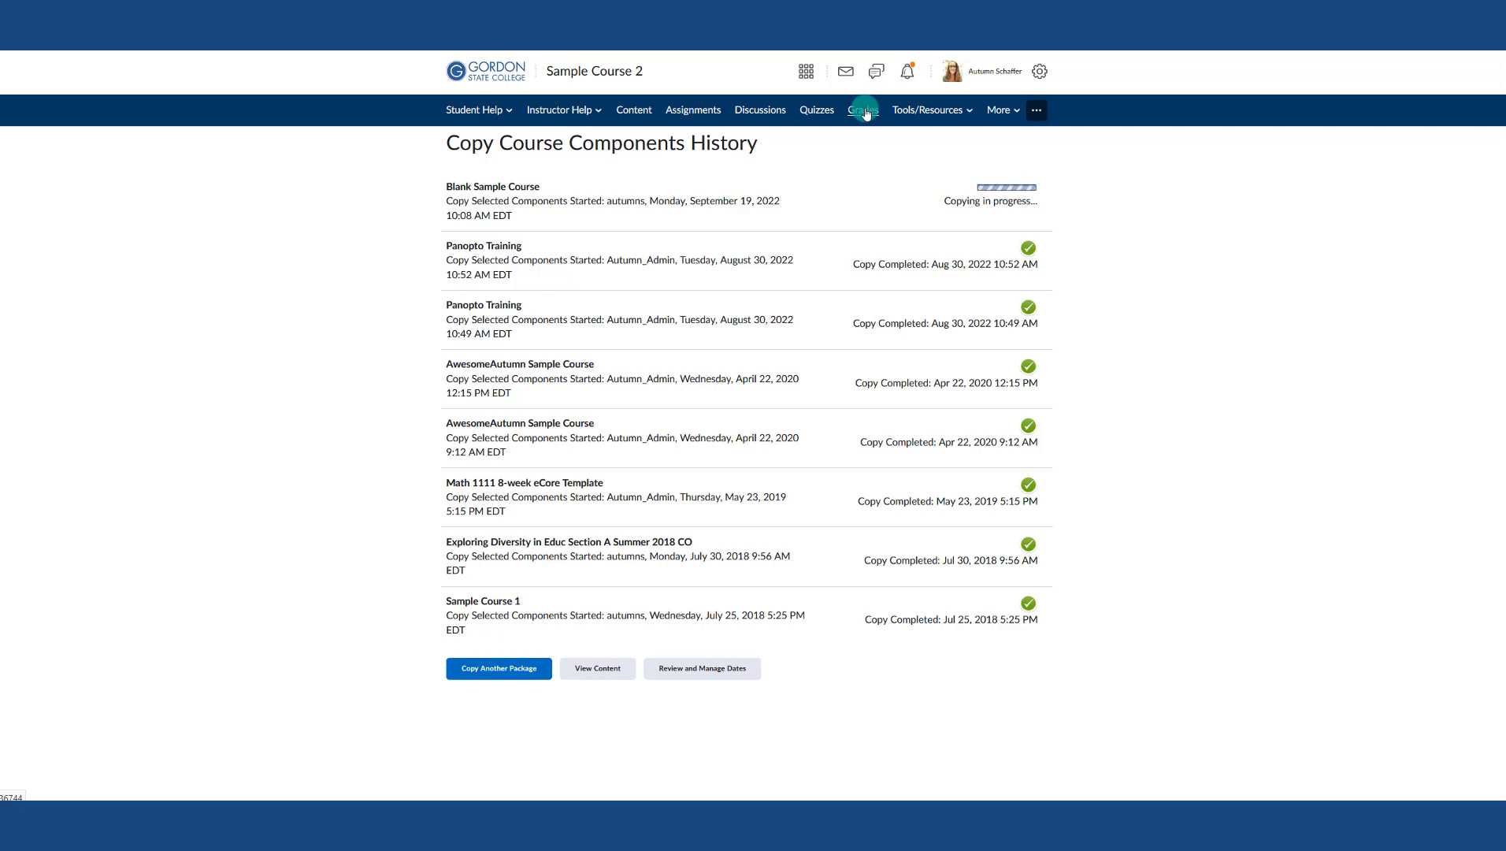
Step: Open the course's grade items and check which activity the Quiz 1 item is associated with
click(865, 111)
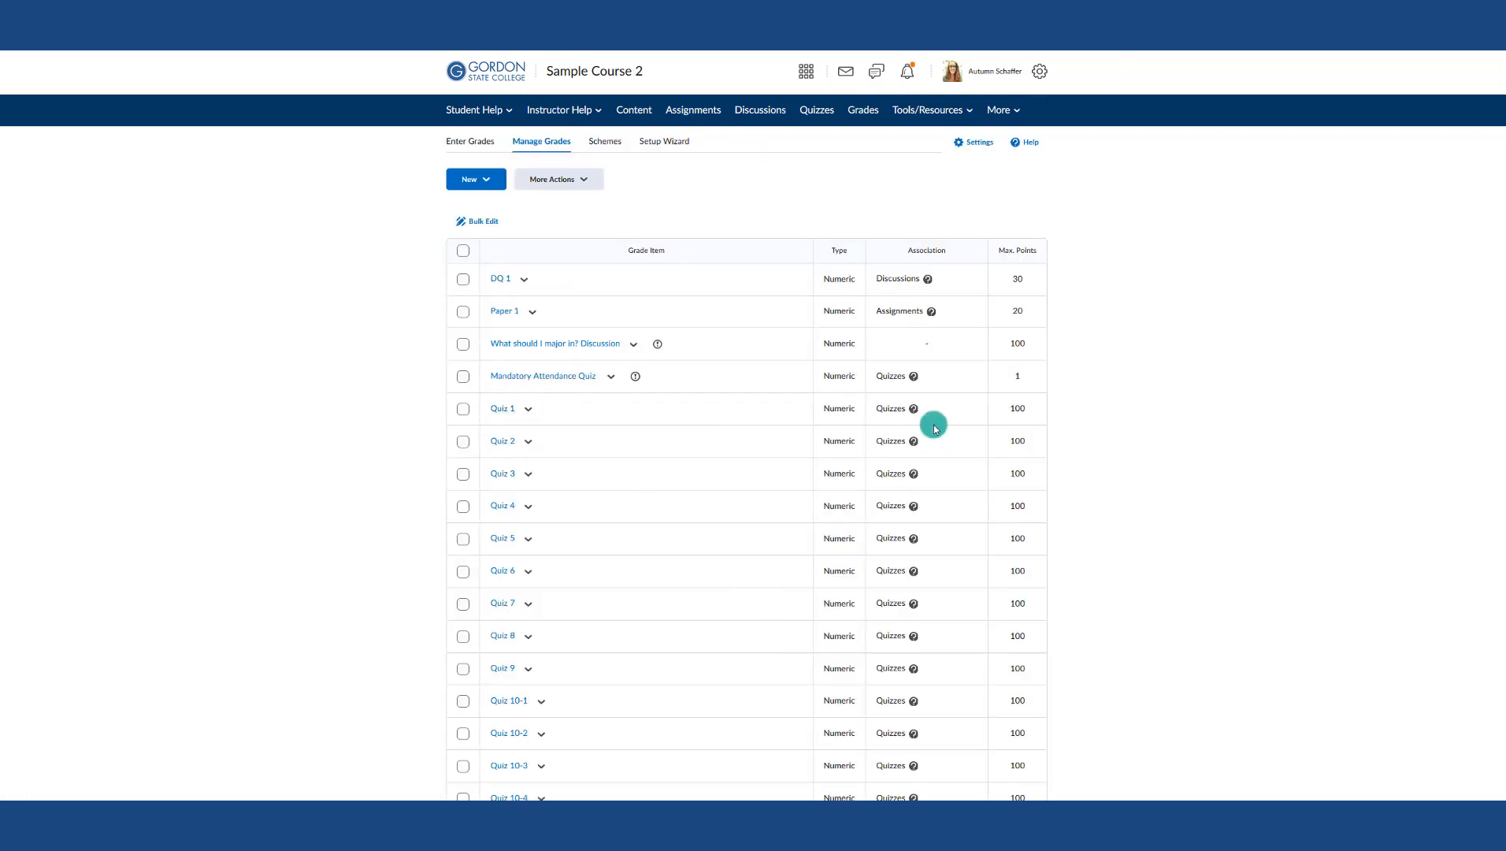
click(913, 409)
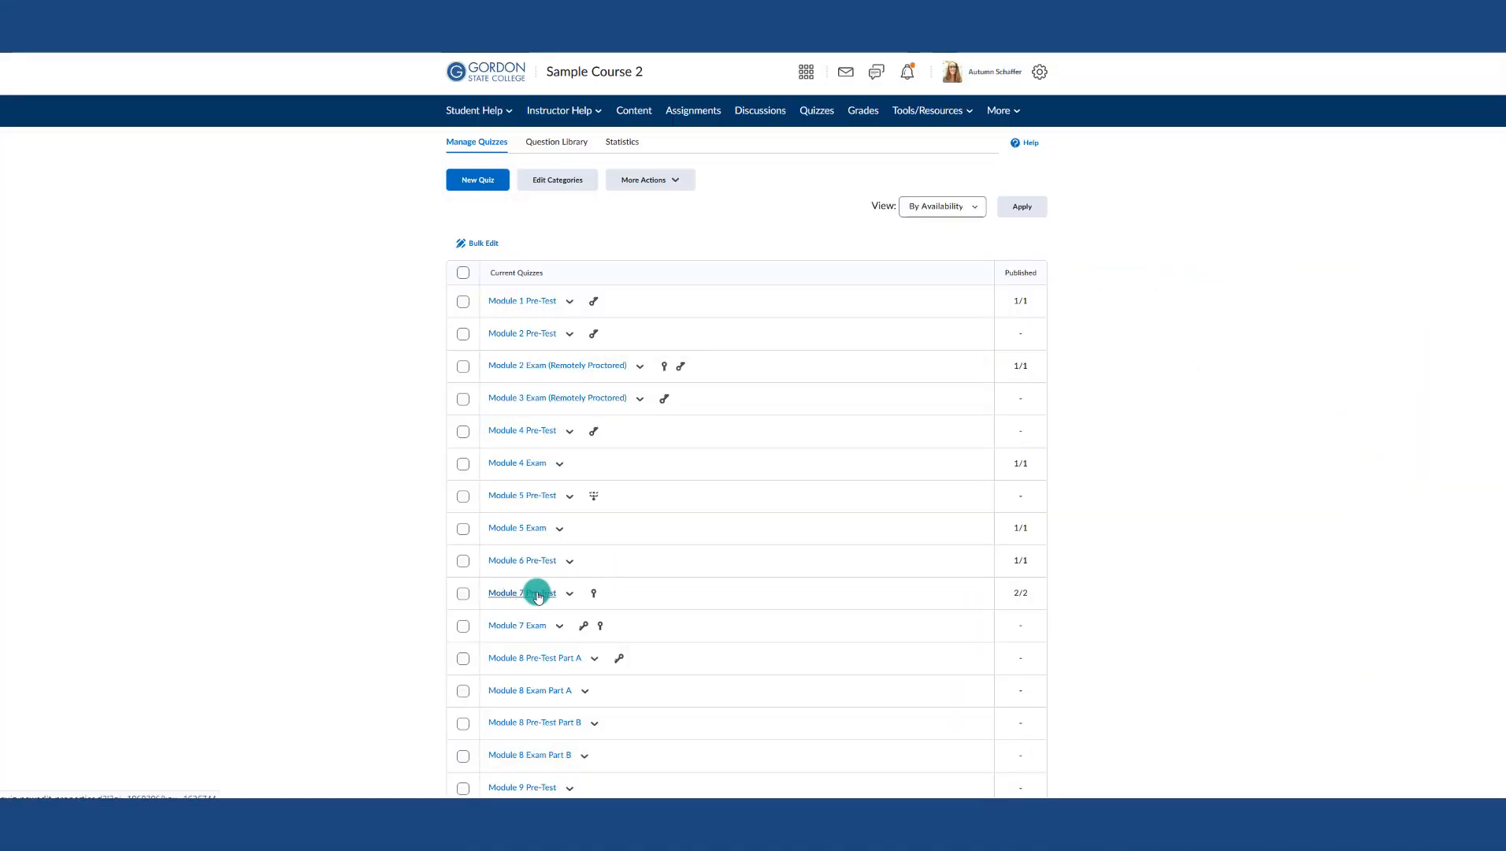
Step: Open the Module 7 Pre-Test quiz for editing and view the linked grade item in its assessment settings
mouse_move(594, 599)
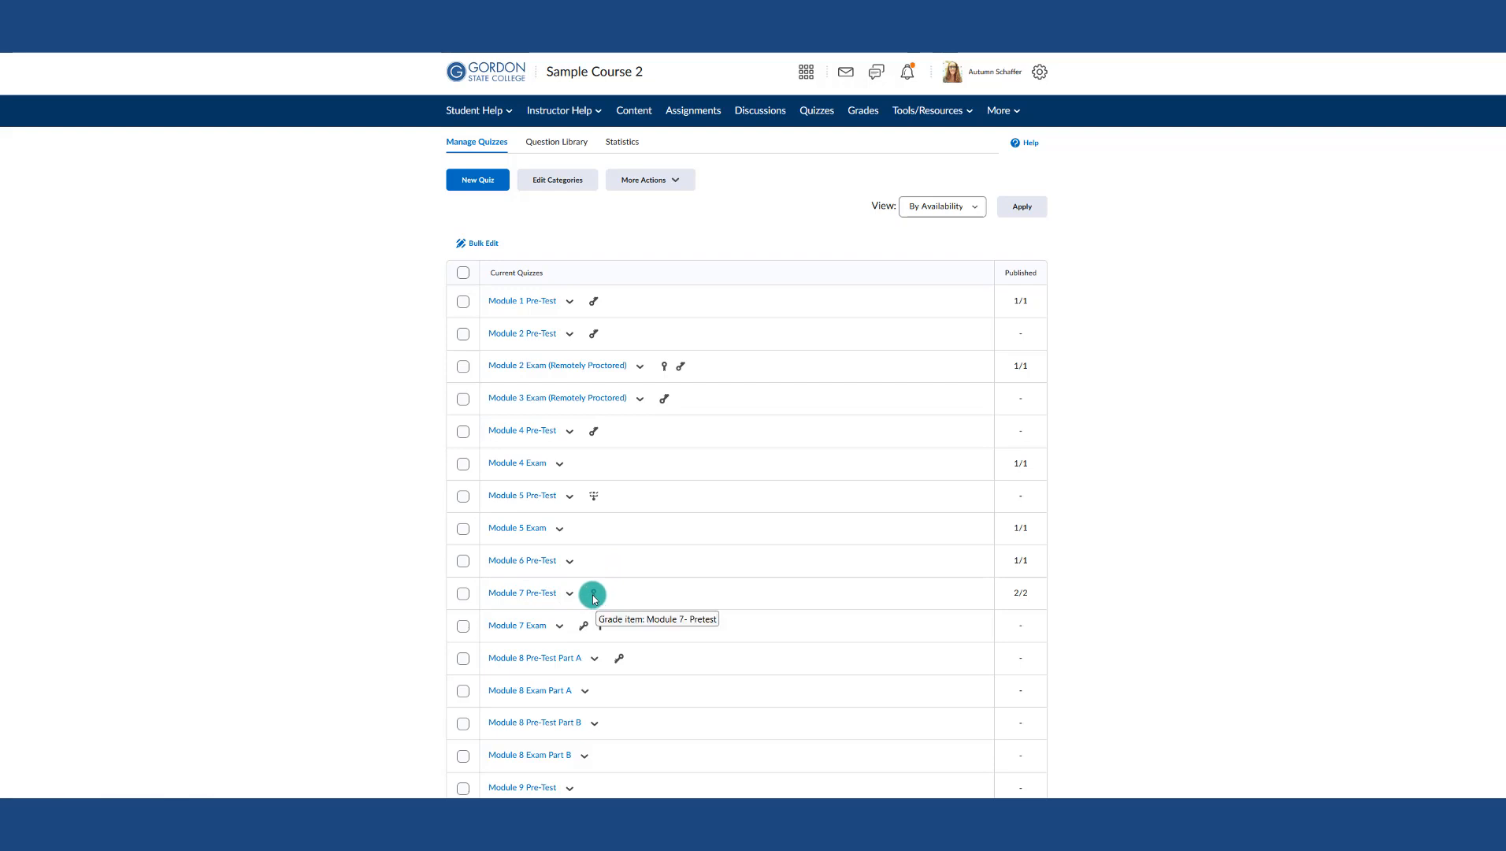
click(569, 593)
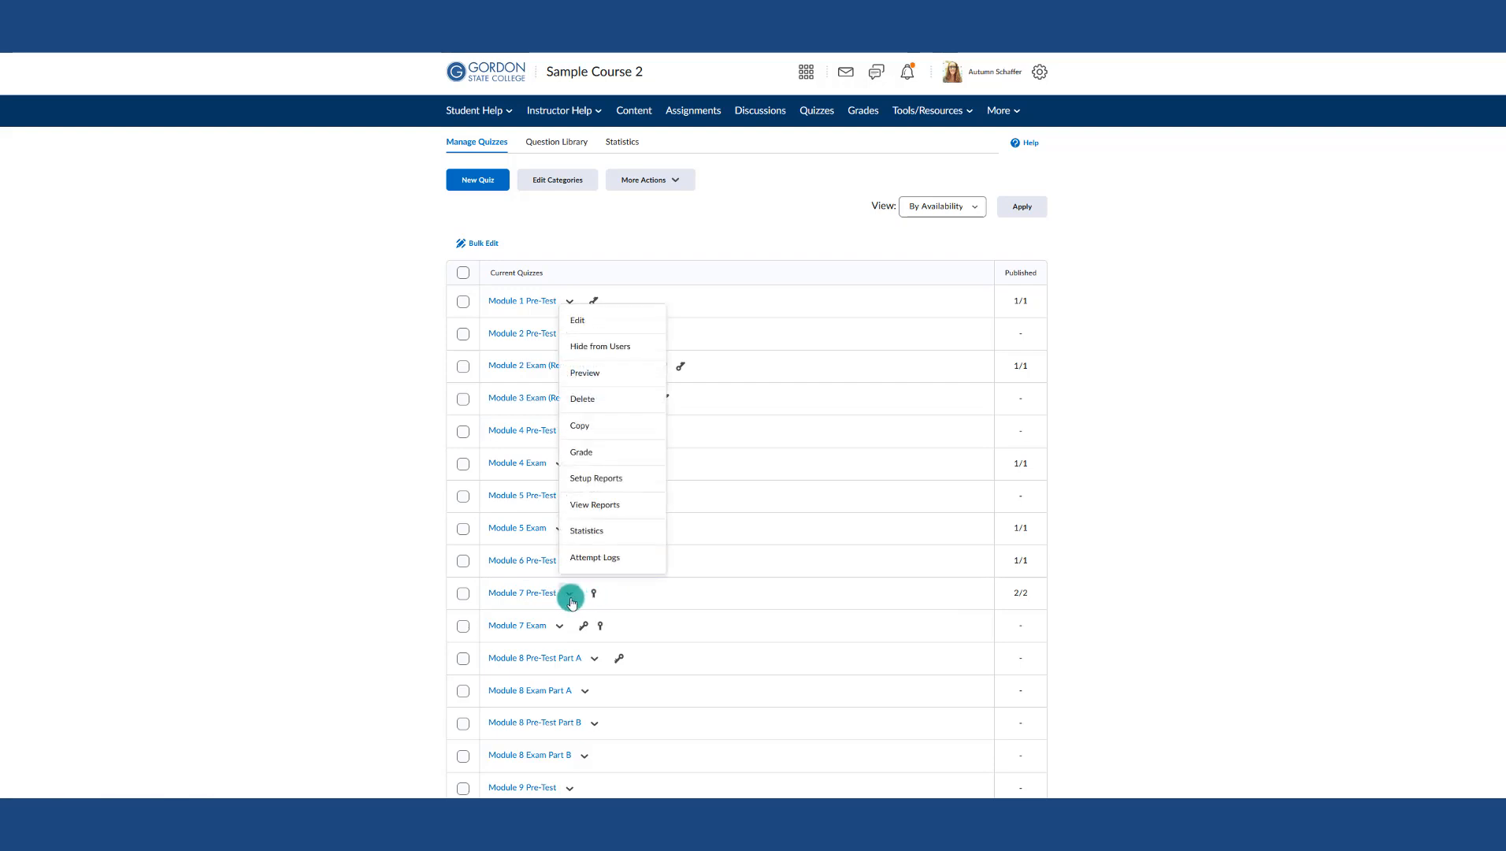
click(602, 319)
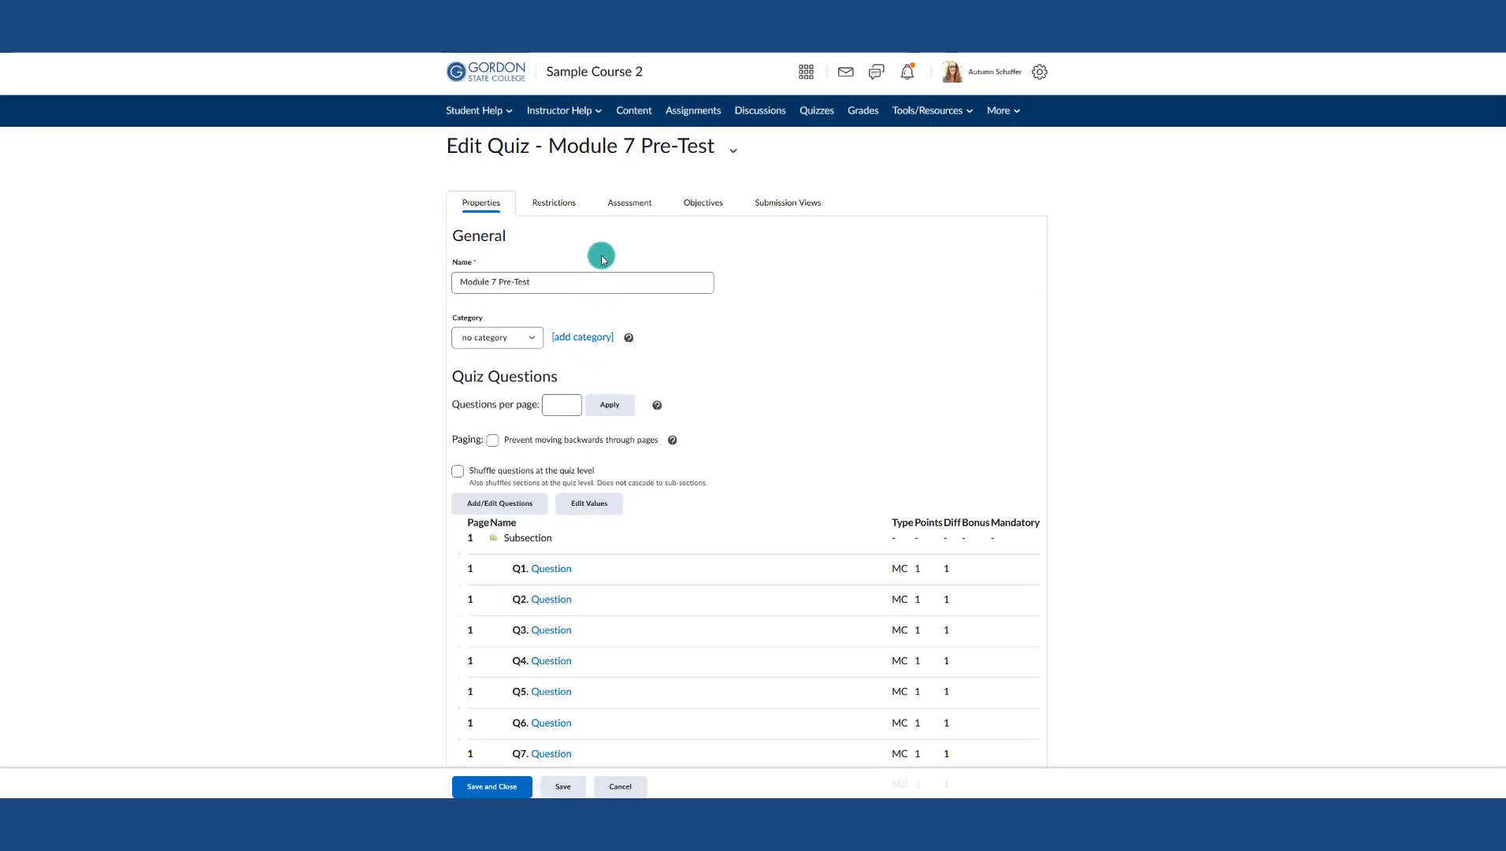
click(622, 206)
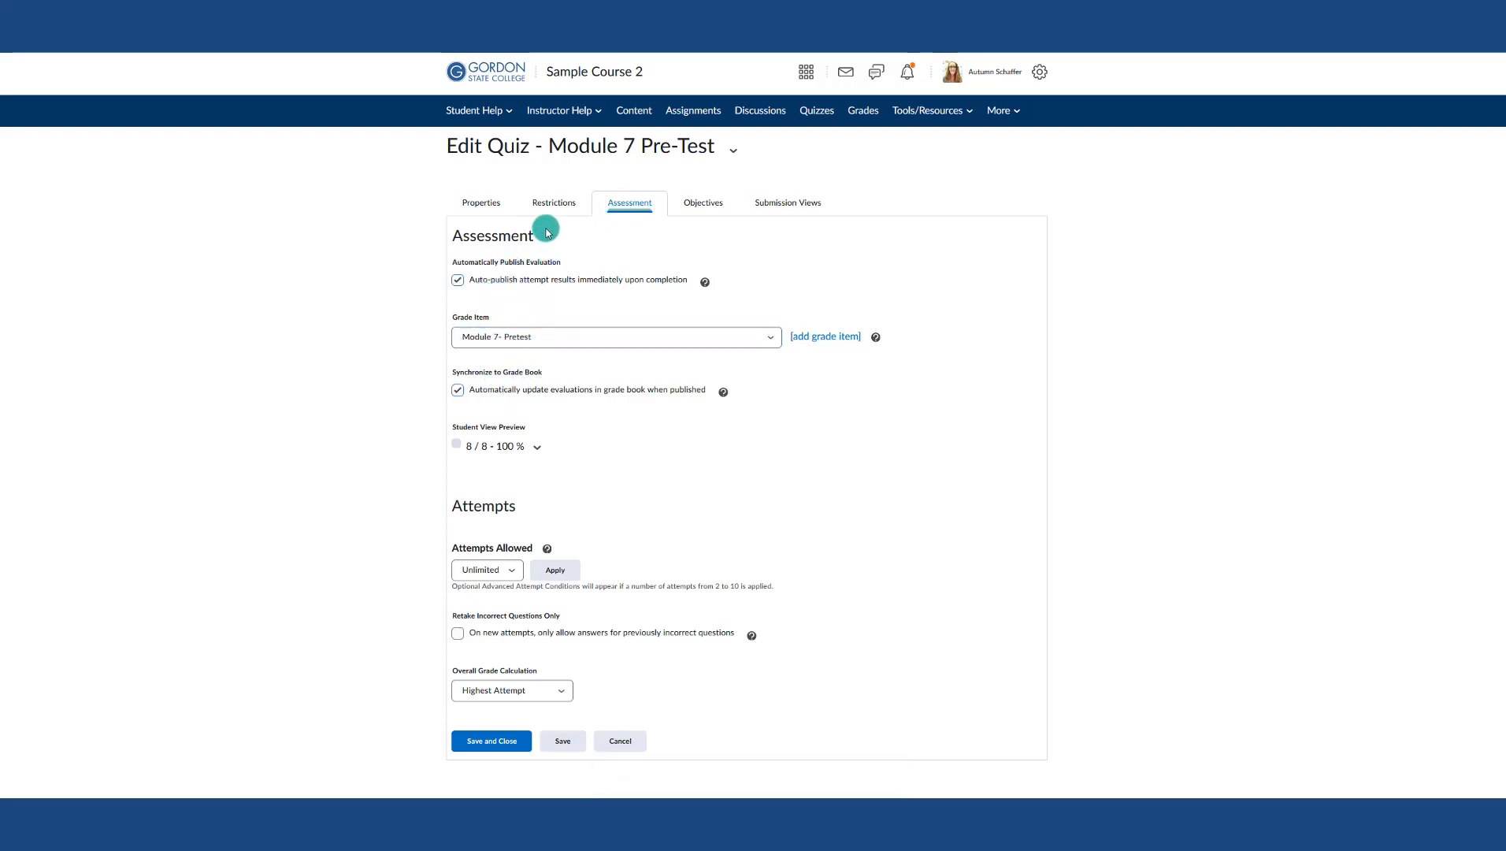
Step: Give the Module 7 Pre-Test a start date of 9/19/2022 10:13 AM and an end date of 9/26/2022 2:13 PM
click(545, 206)
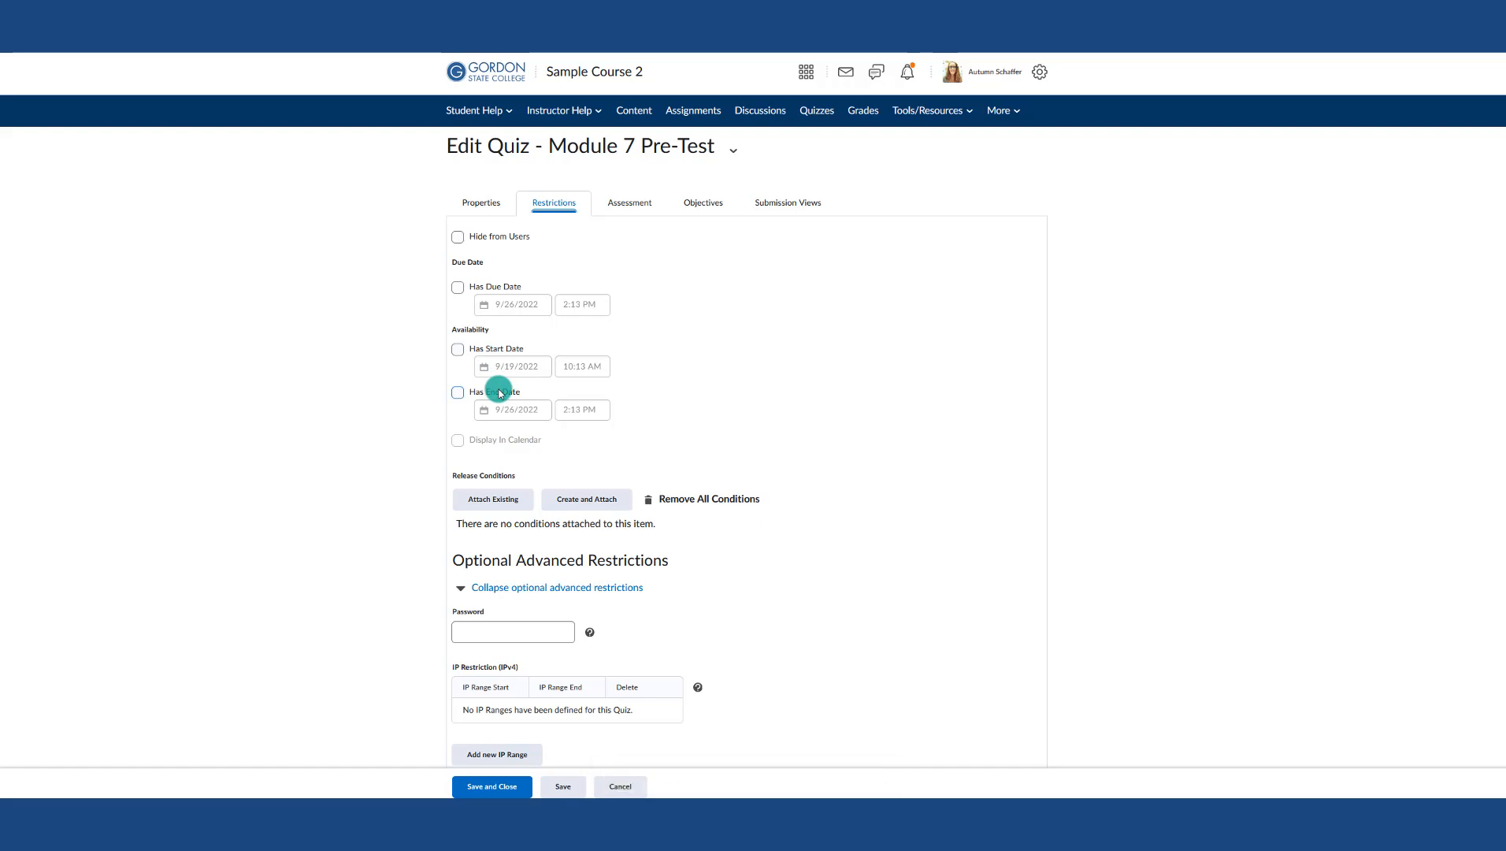
click(458, 349)
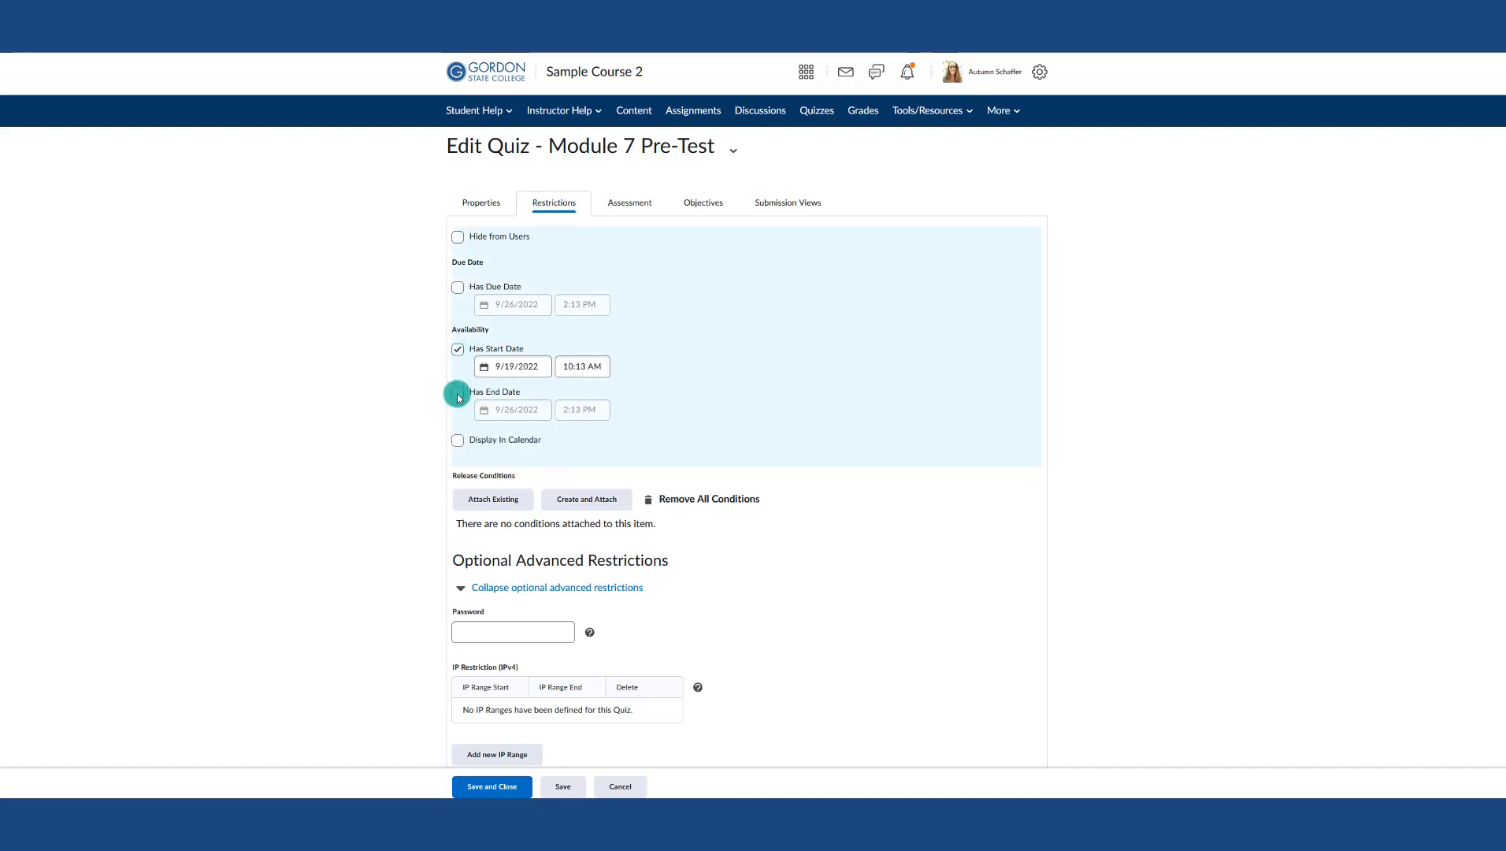
click(458, 396)
click(504, 410)
click(493, 361)
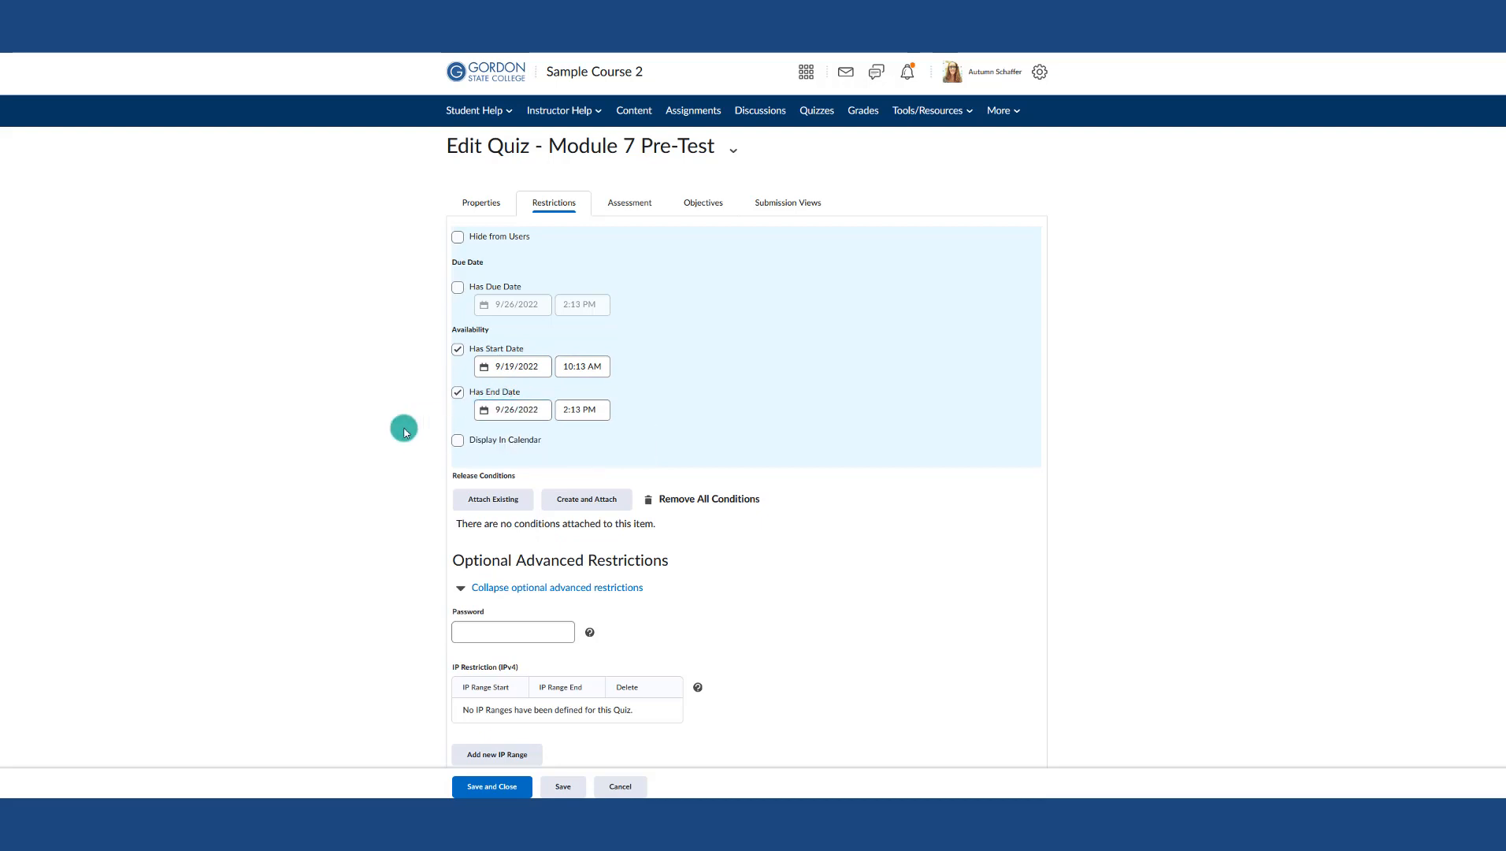
Step: Try a due date of 9/23/2022 on the Module 7 Pre-Test and turn the due date off again
click(459, 290)
click(501, 304)
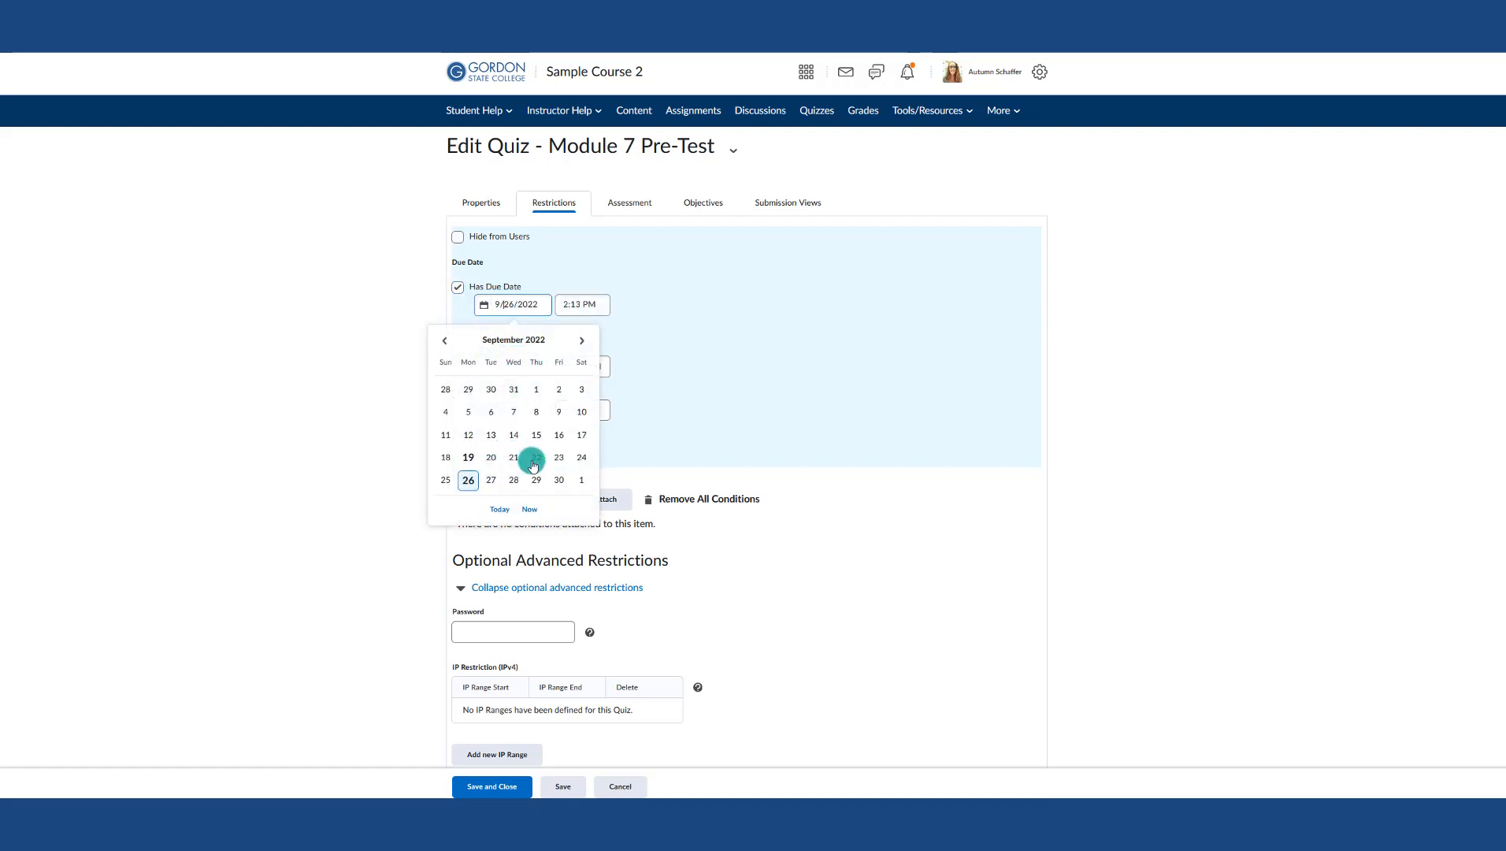
click(558, 457)
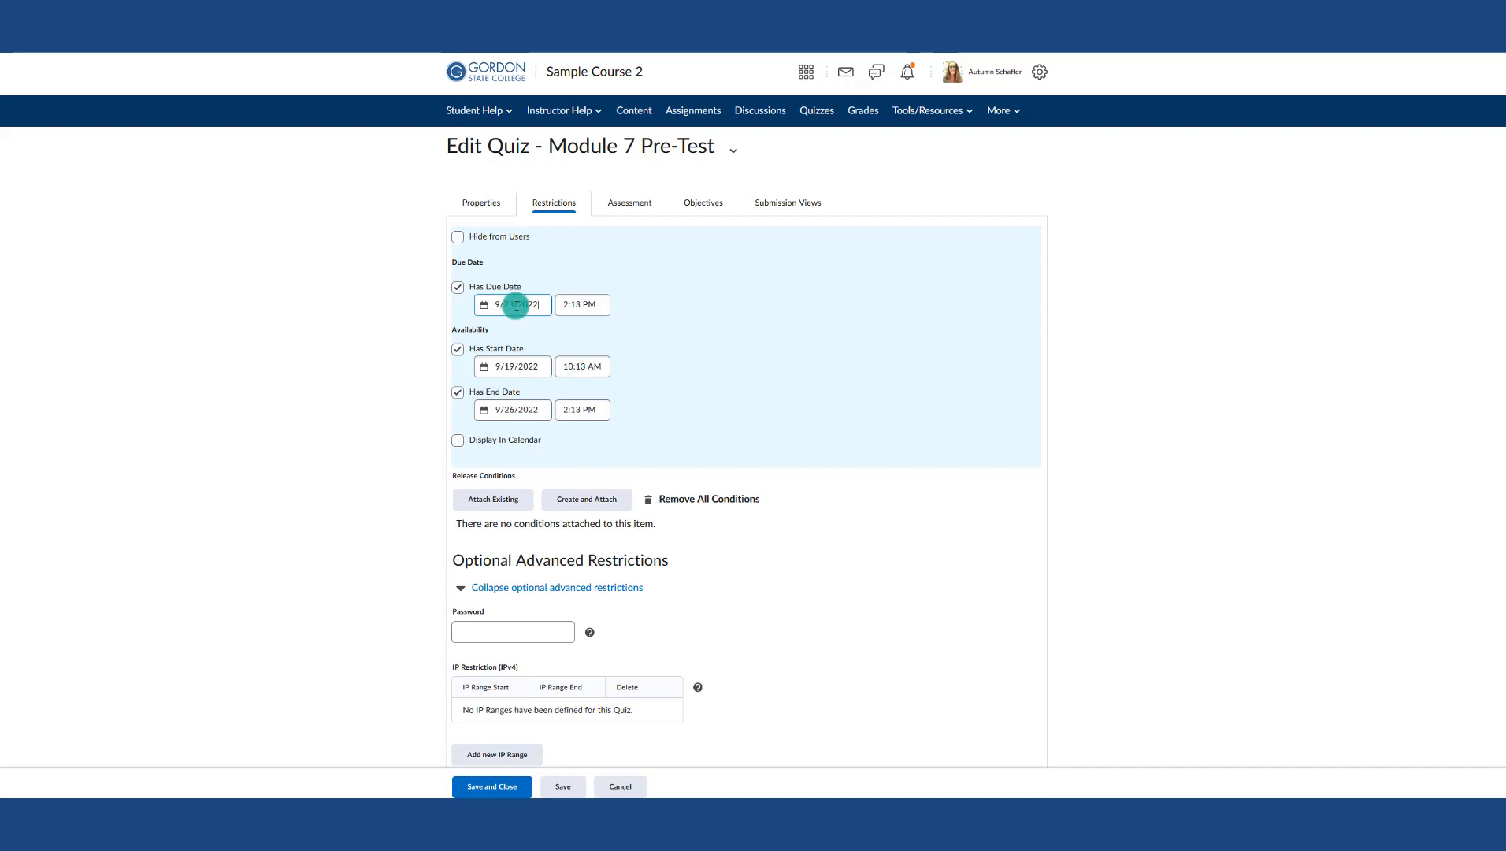
click(531, 415)
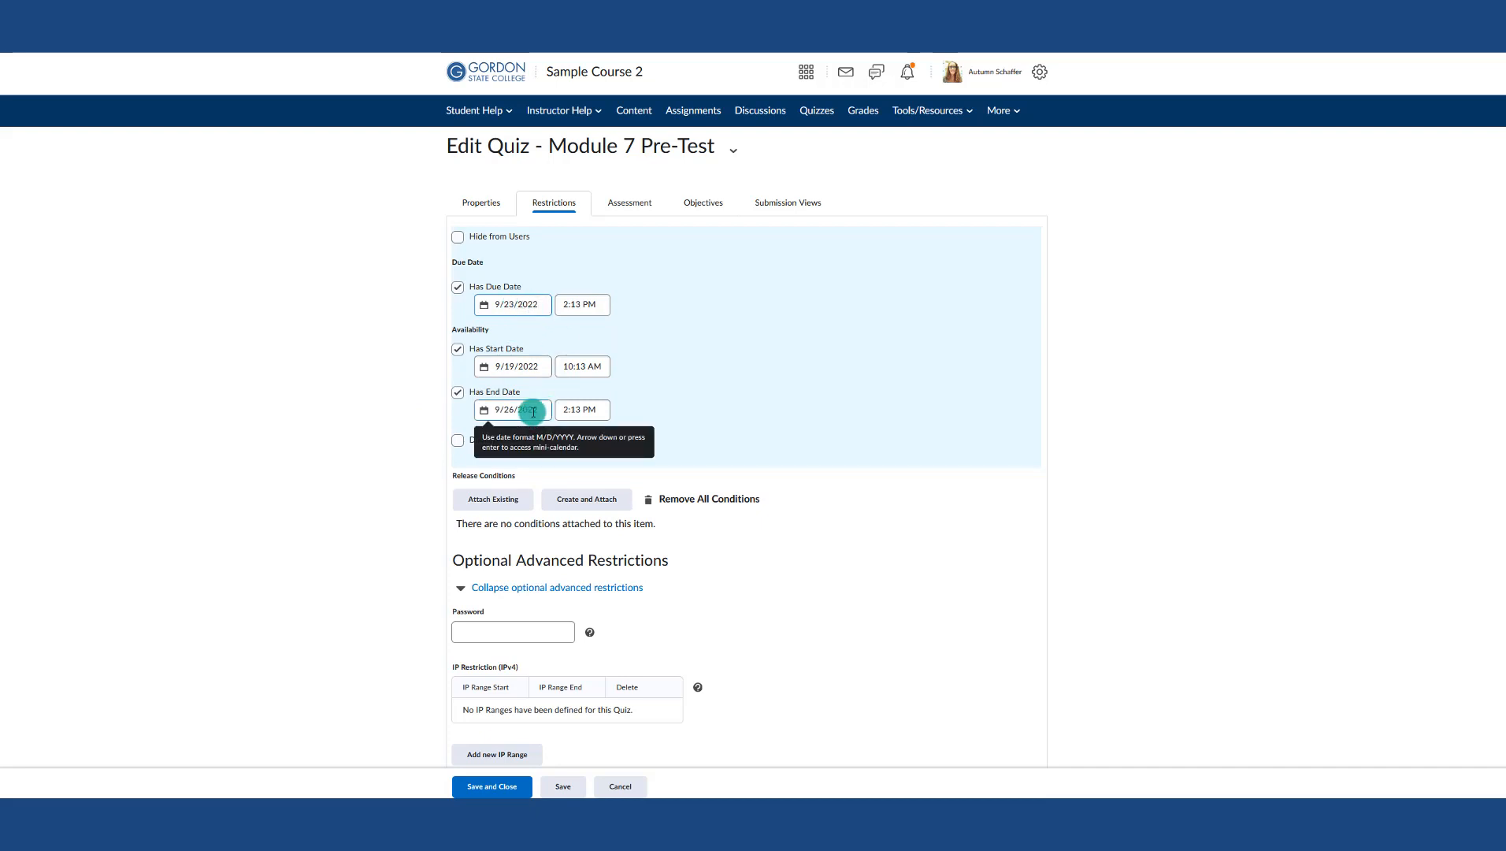
click(457, 287)
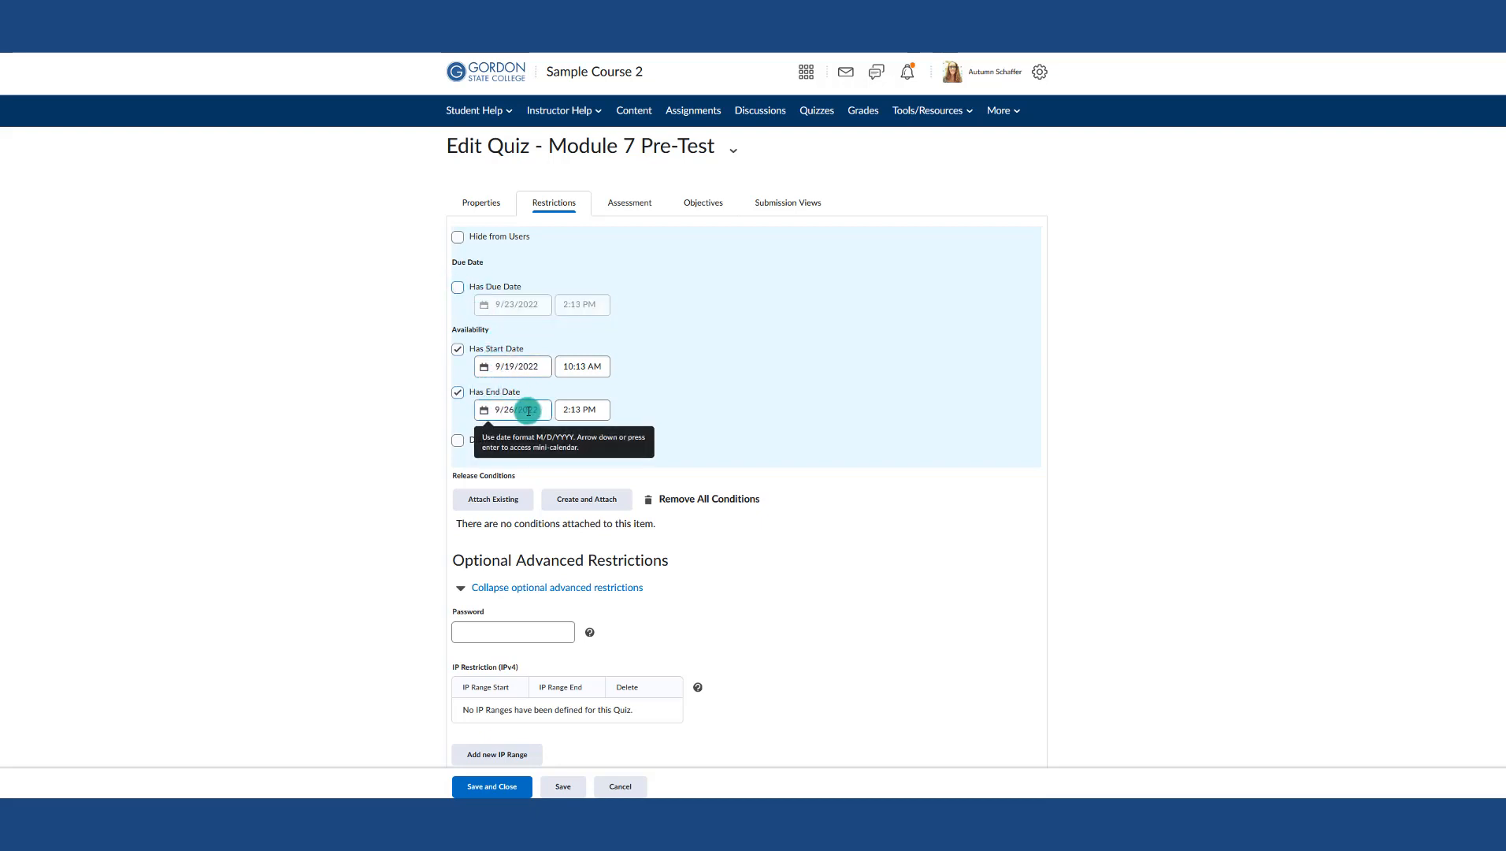
Step: Display the Module 7 Pre-Test's availability in the calendar, and save and close the quiz
click(459, 439)
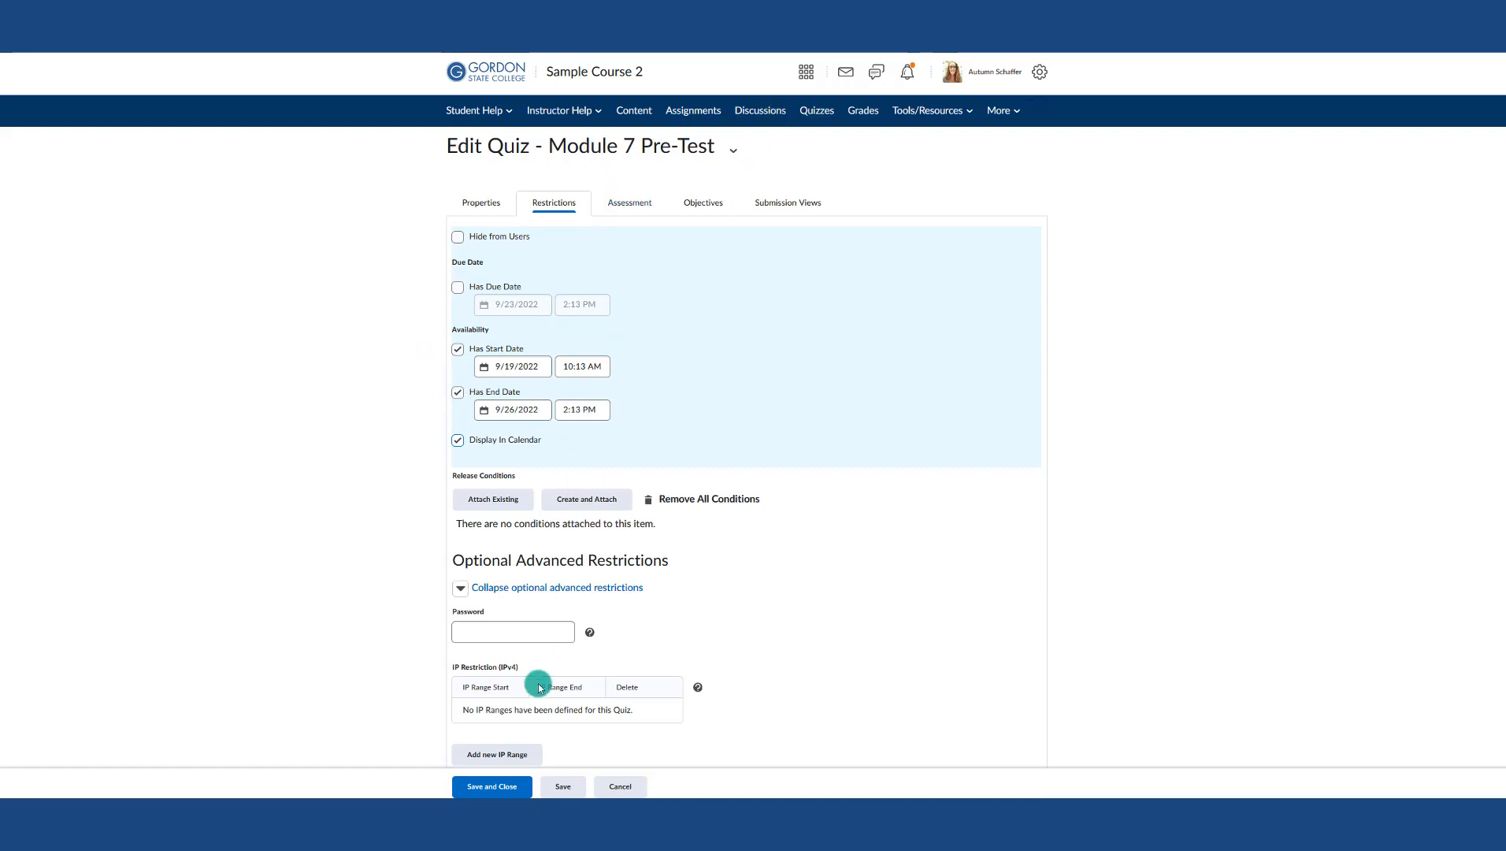
click(518, 791)
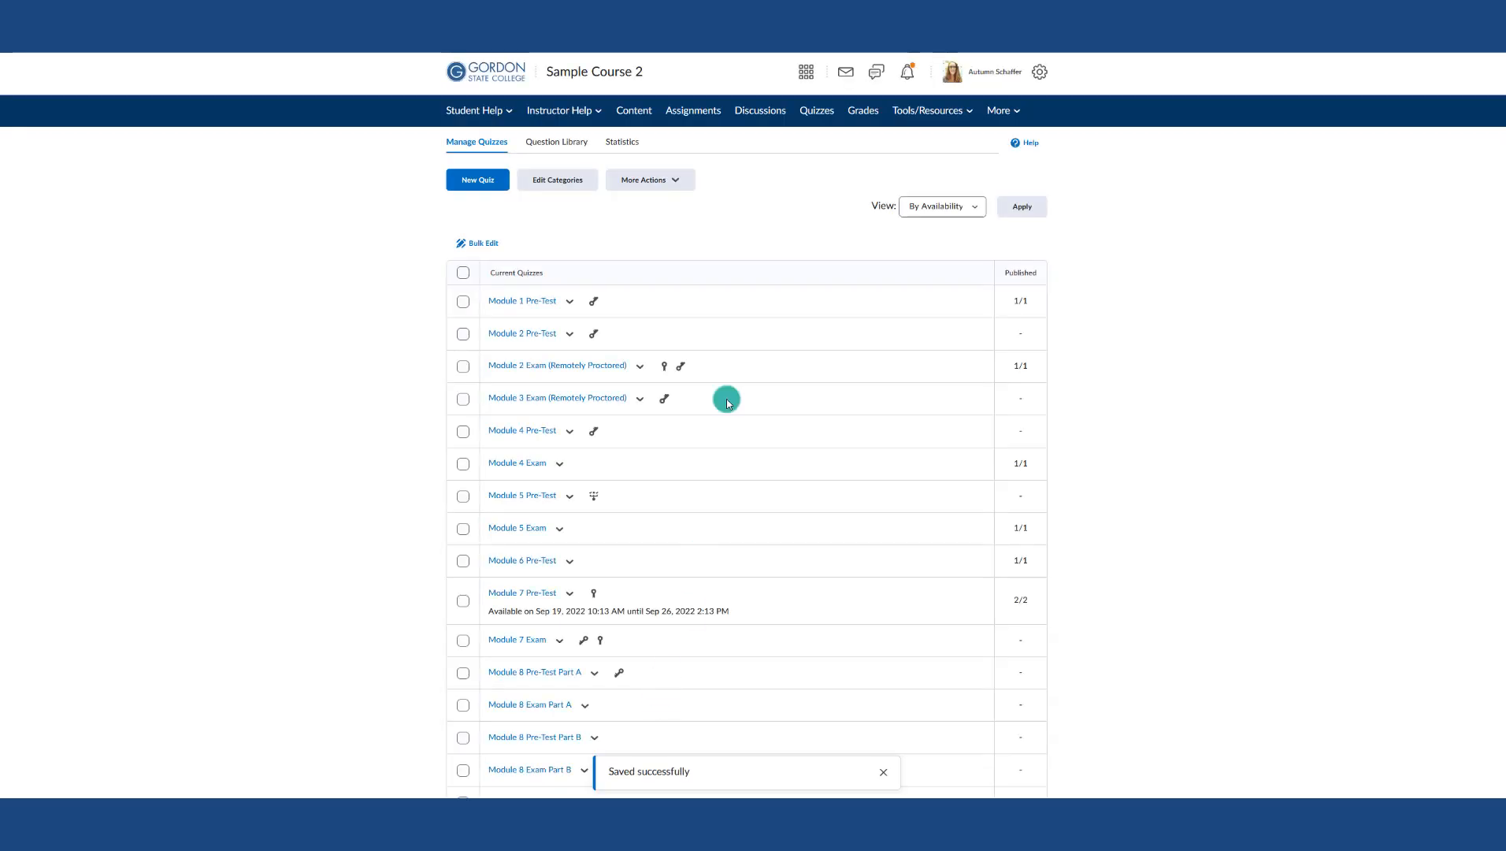
Step: Open the Sample assignment for editing from the assignments list and expand its availability dates and conditions
click(698, 115)
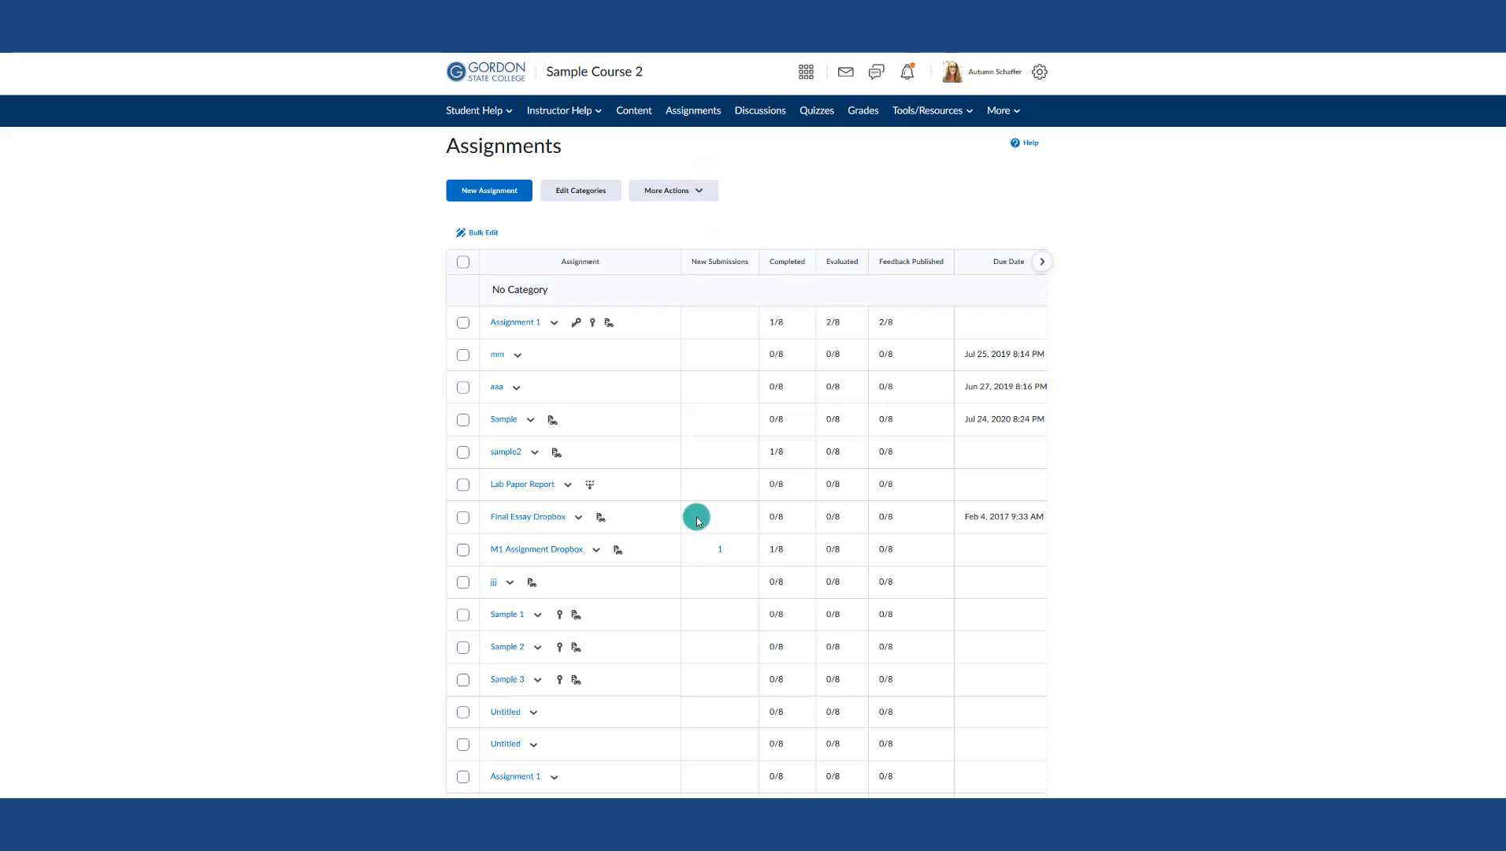
scroll(697, 519, down, 1)
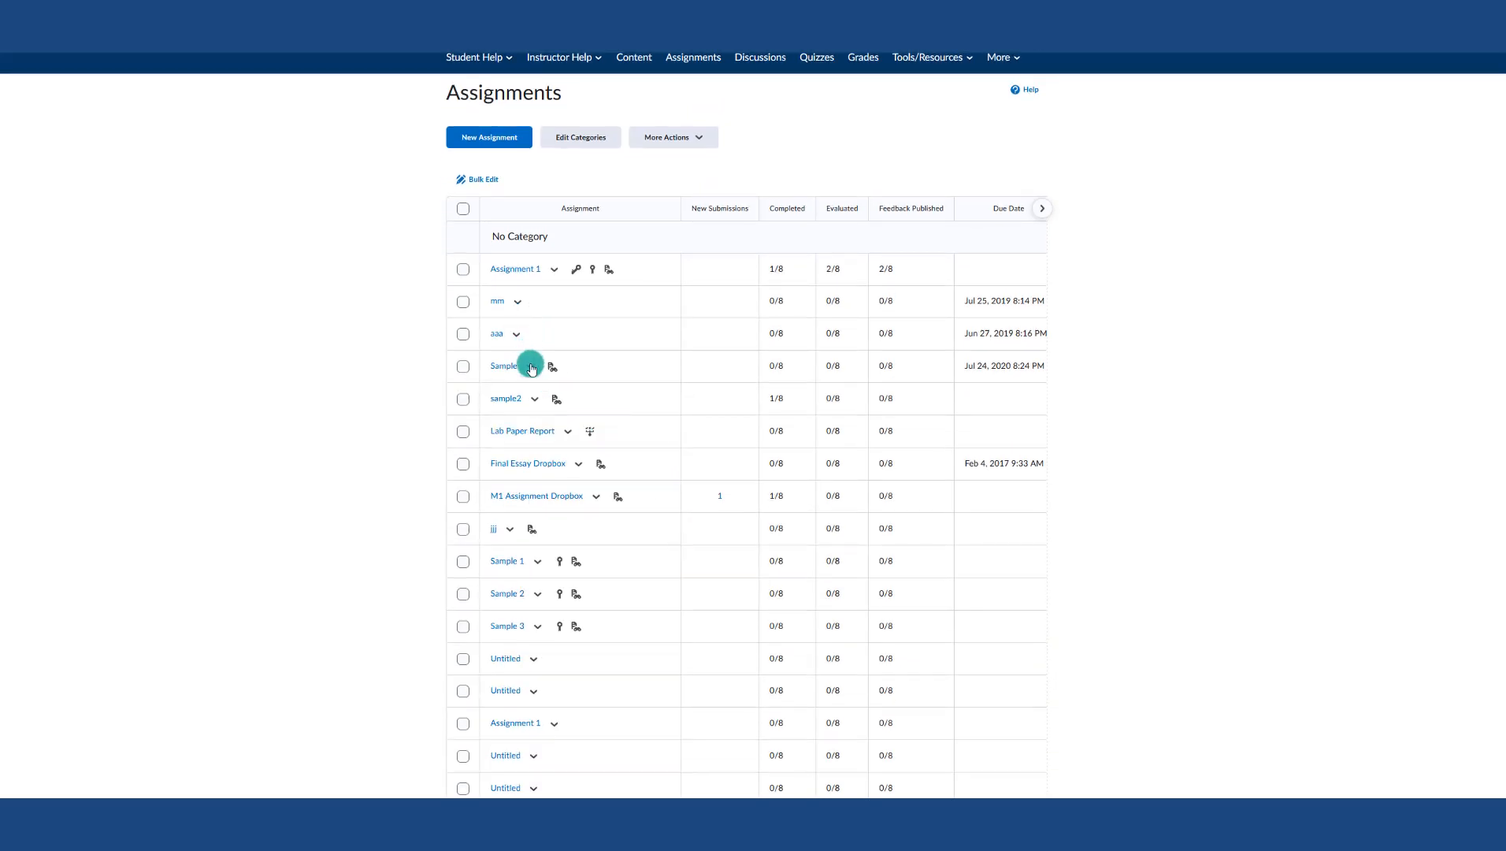
click(532, 367)
click(558, 428)
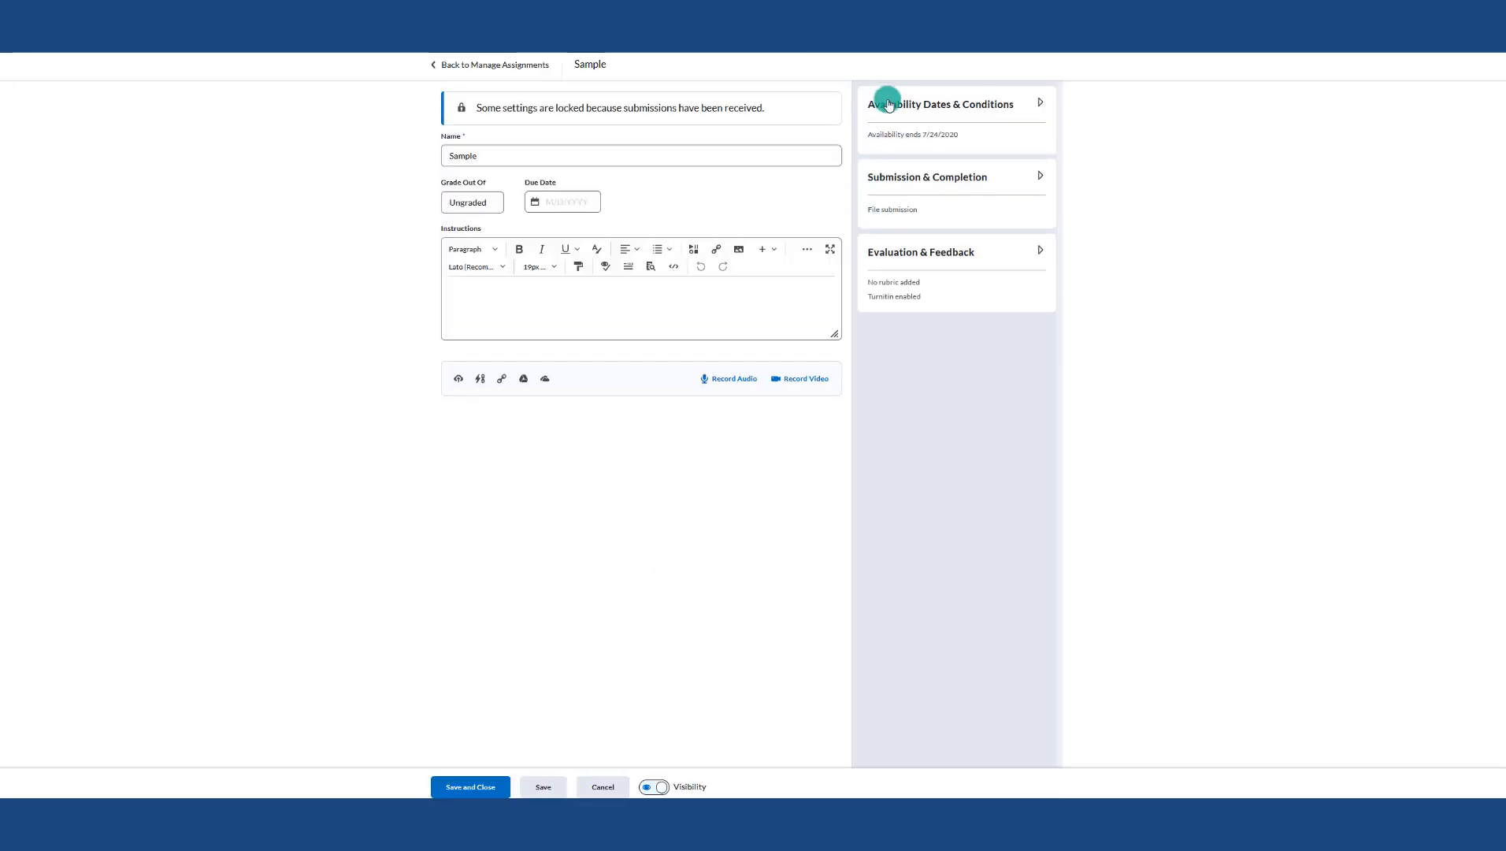
click(887, 106)
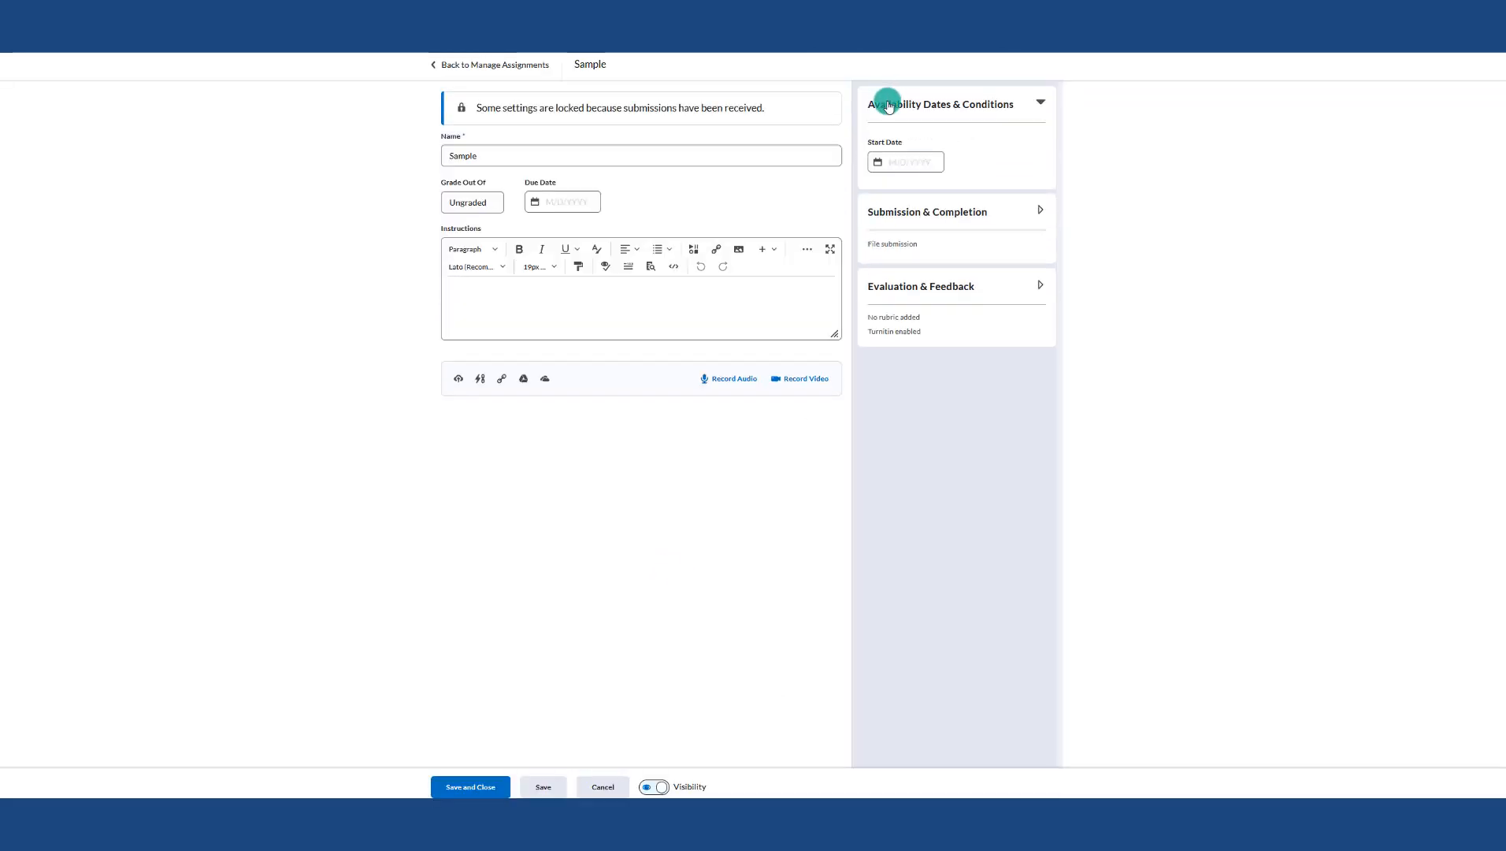
Step: Set the Sample assignment's start date to 9/21/2022 and end date to 7/30/2020, and try to save it
click(890, 162)
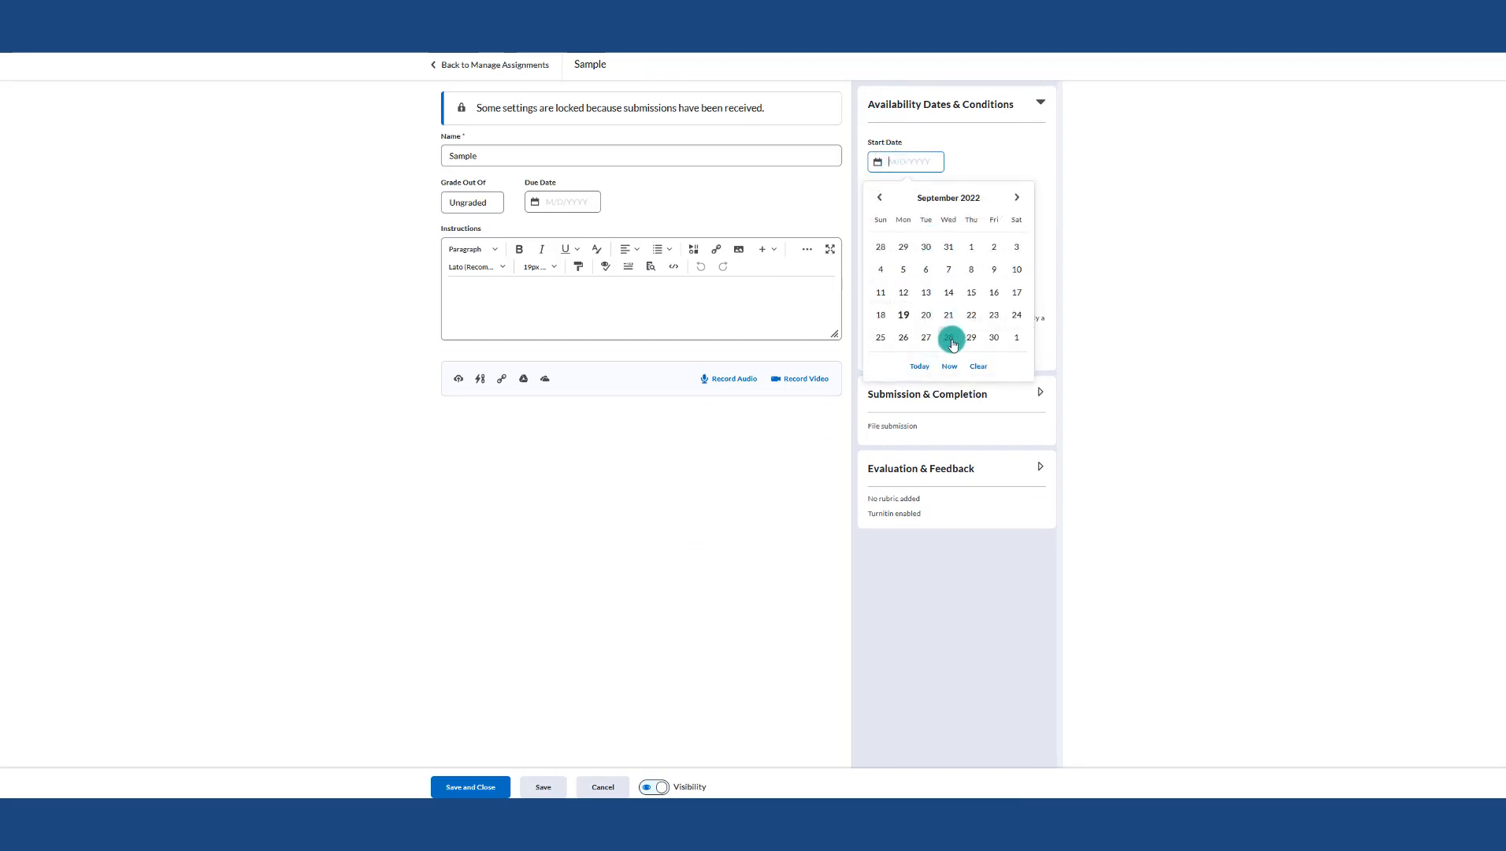
click(948, 314)
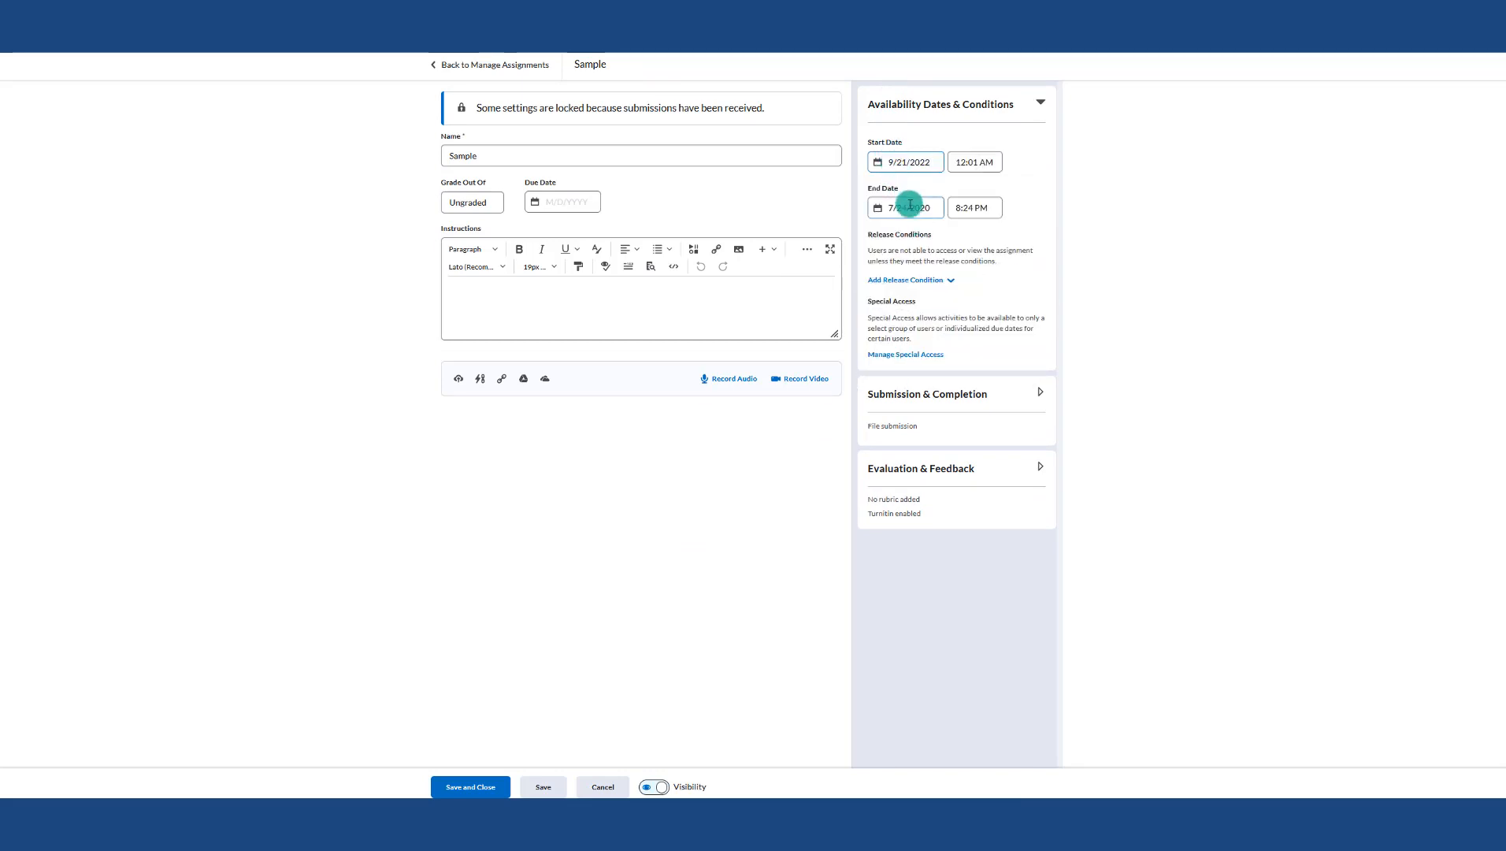
click(910, 207)
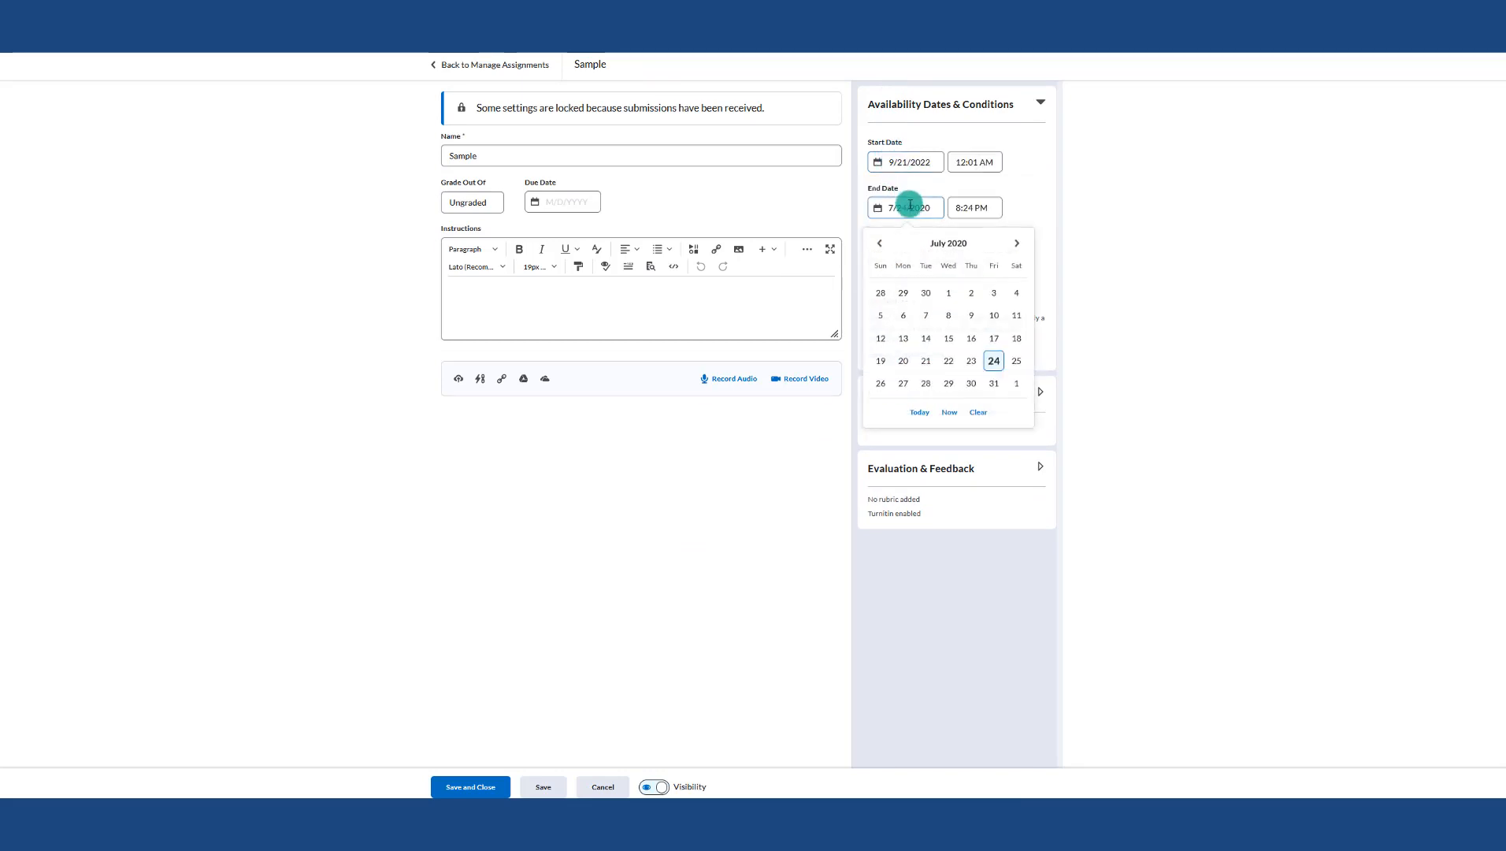
click(976, 388)
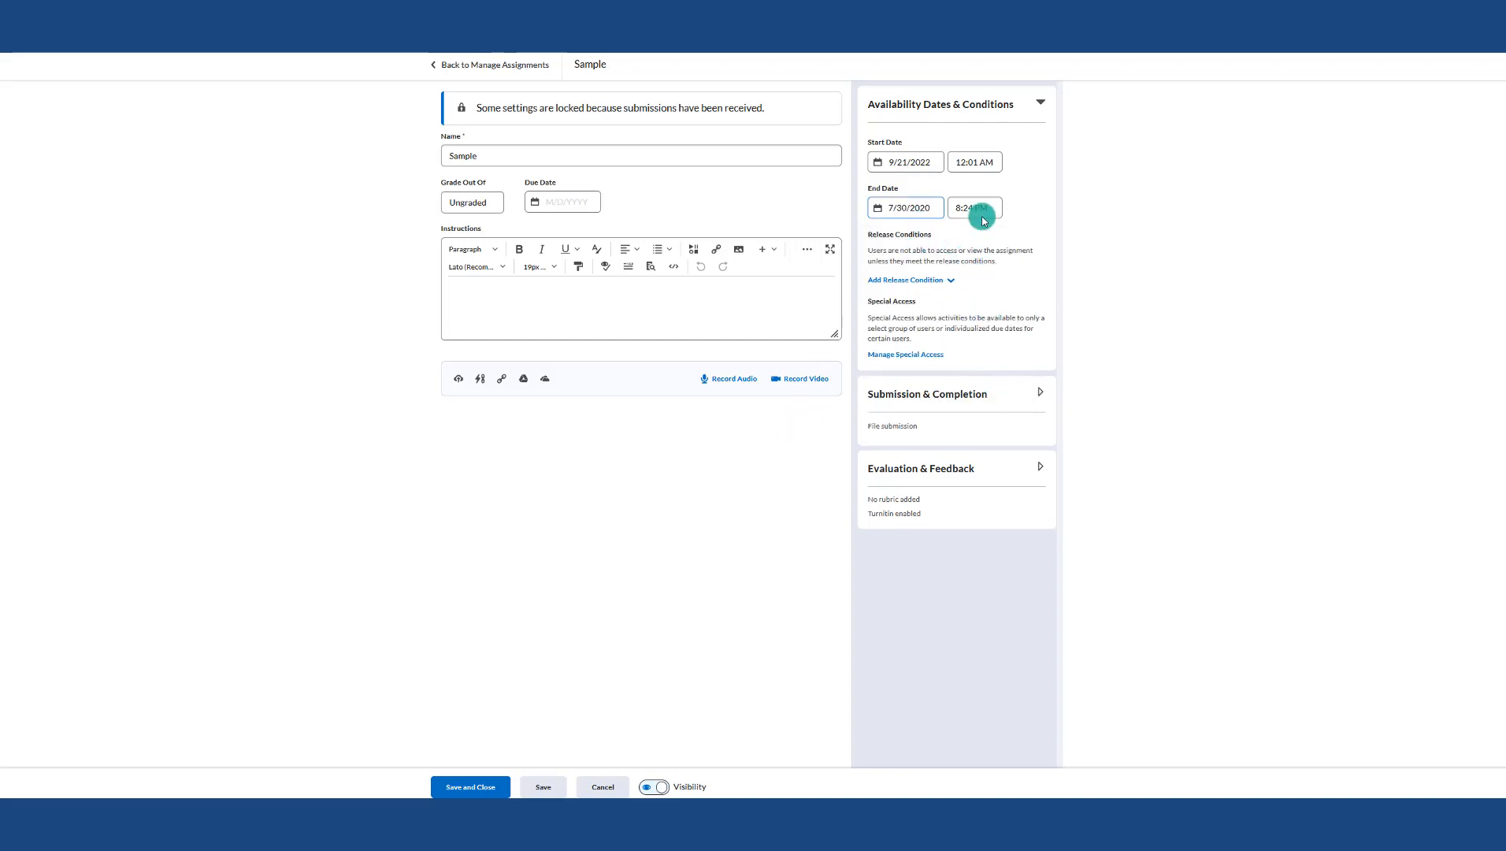
click(459, 784)
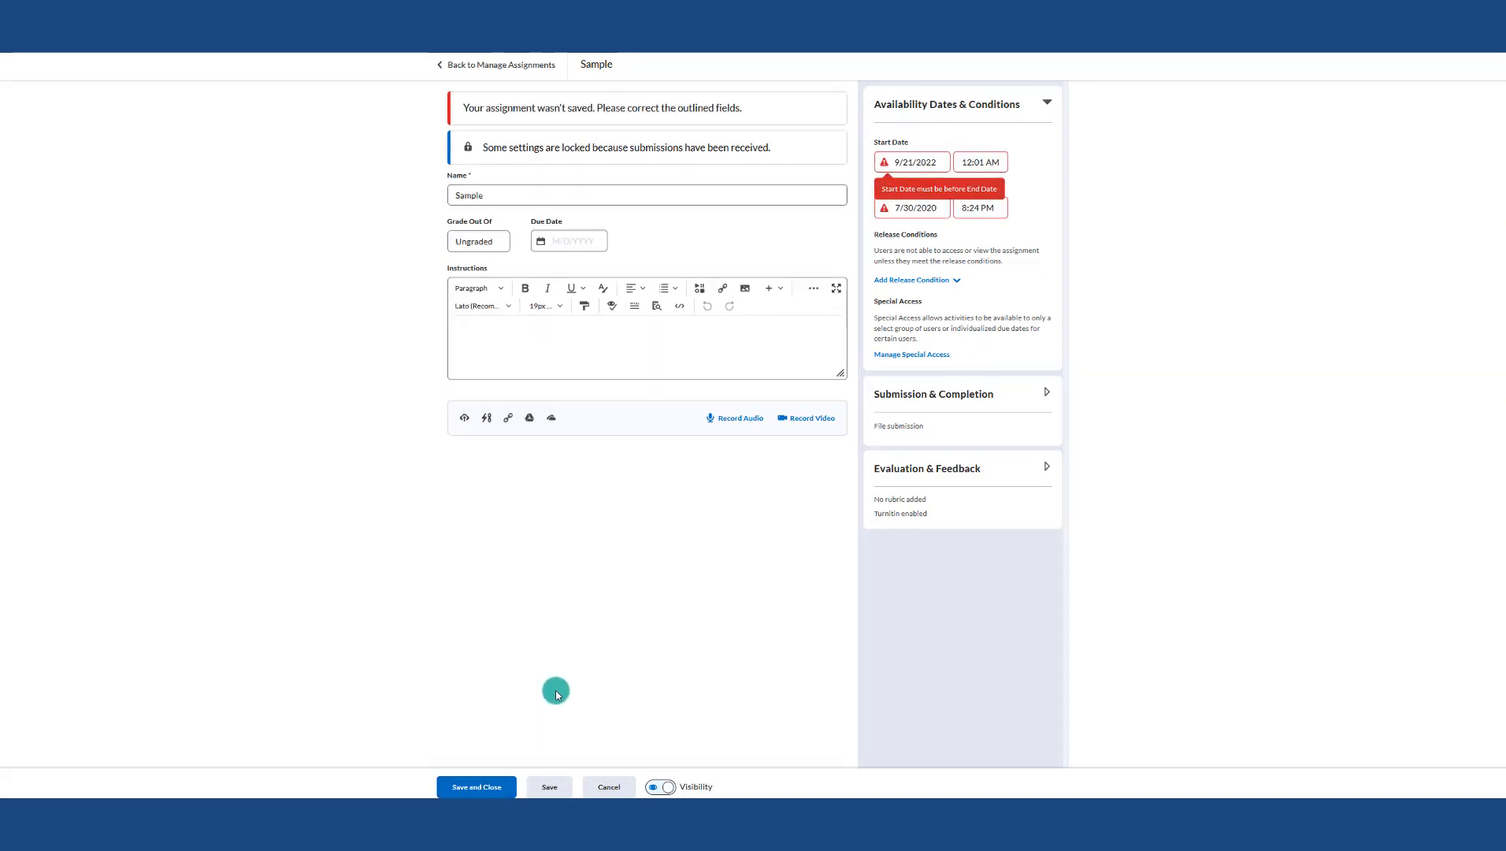
Step: Correct the Sample assignment's end date to 9/30/2022, save it and return to the assignments list
mouse_move(887, 204)
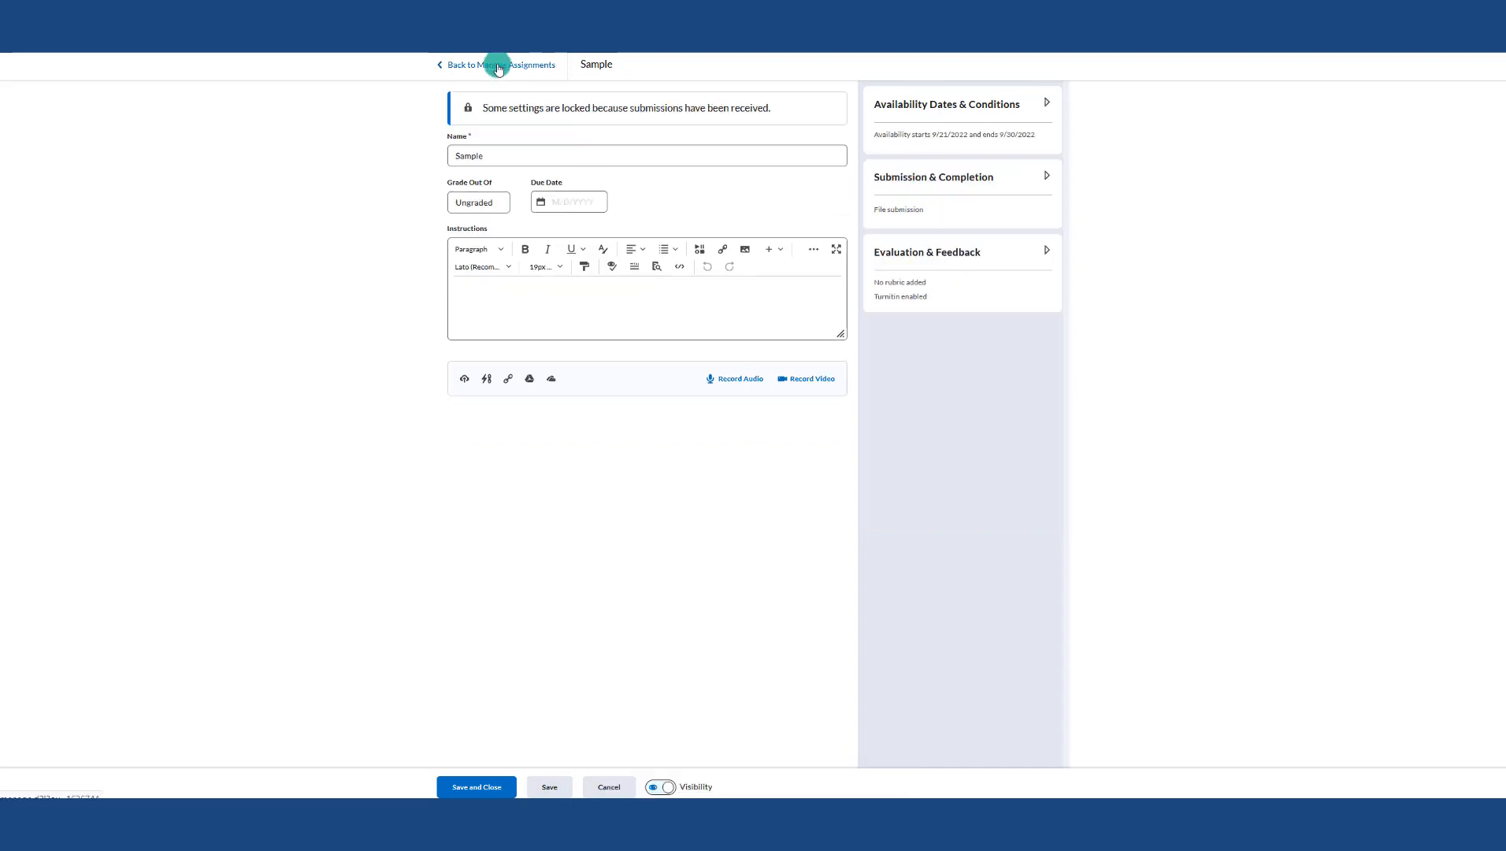
click(498, 66)
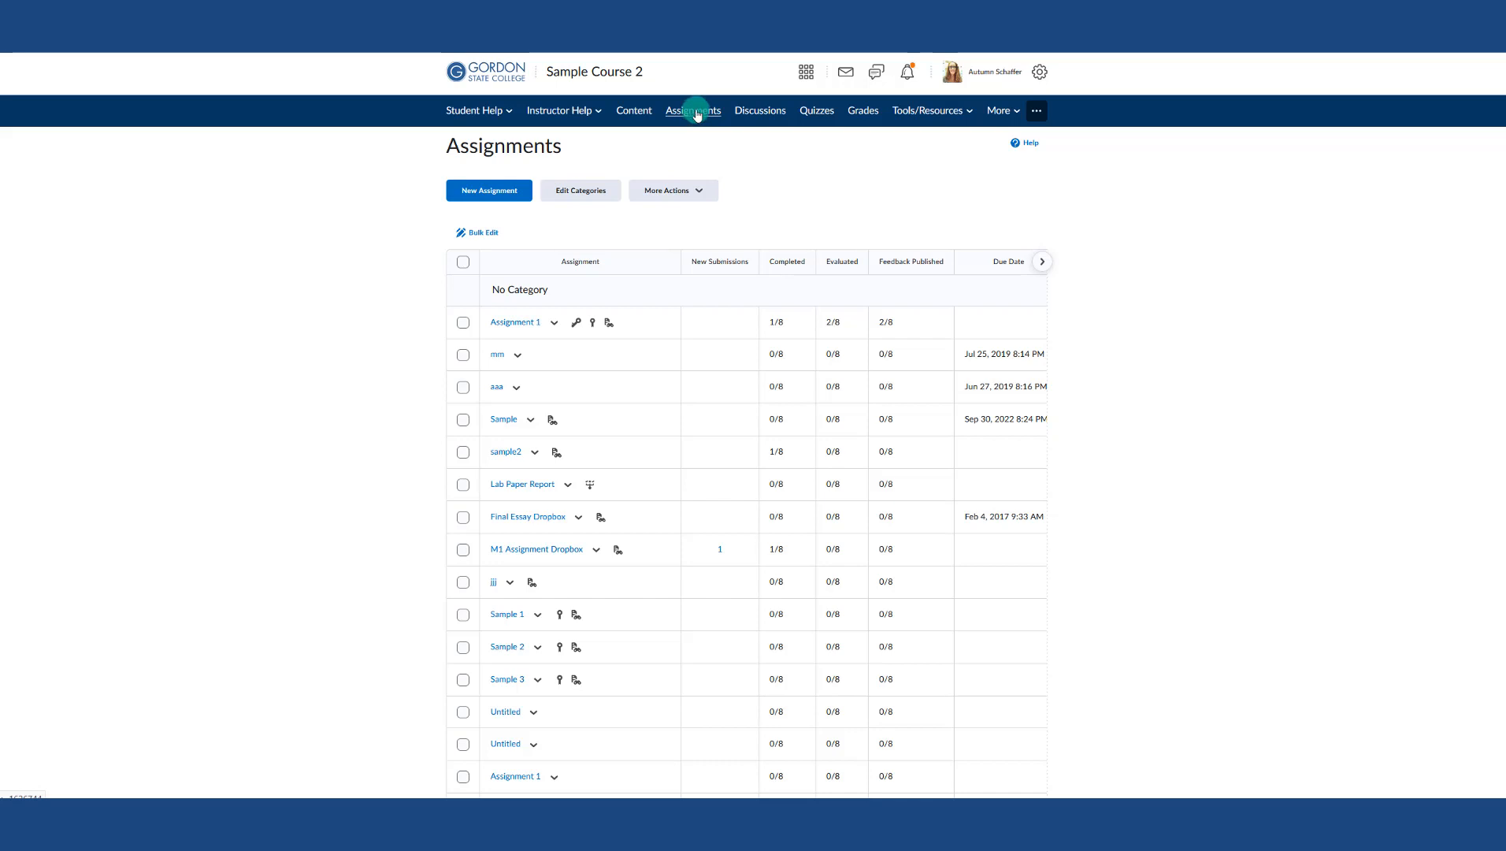
Step: Open the Quiz 1 grade item for editing from the grade items list and show its restrictions
click(867, 112)
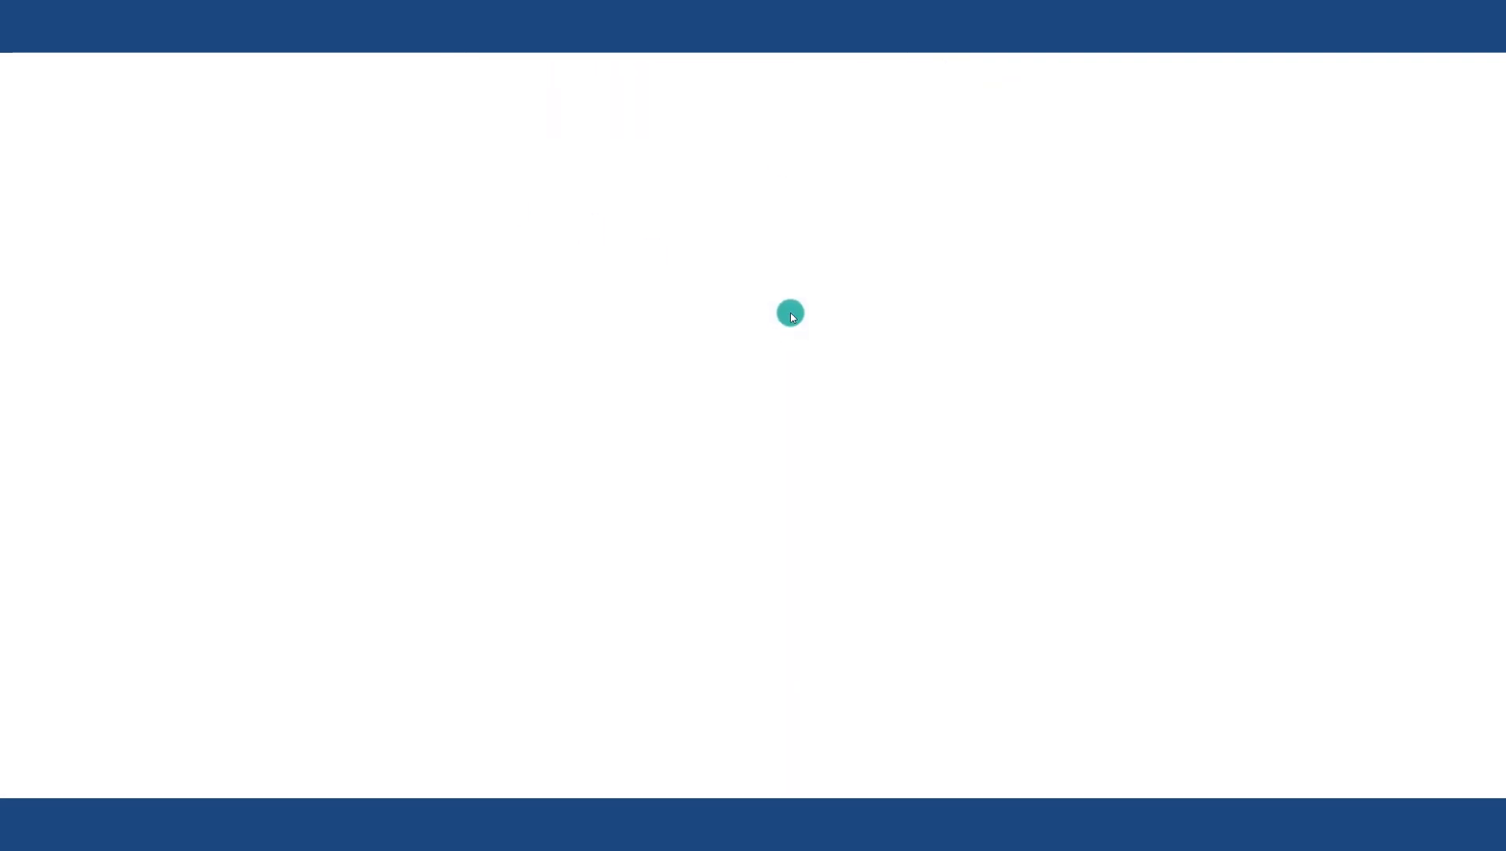
scroll(499, 323, down, 3)
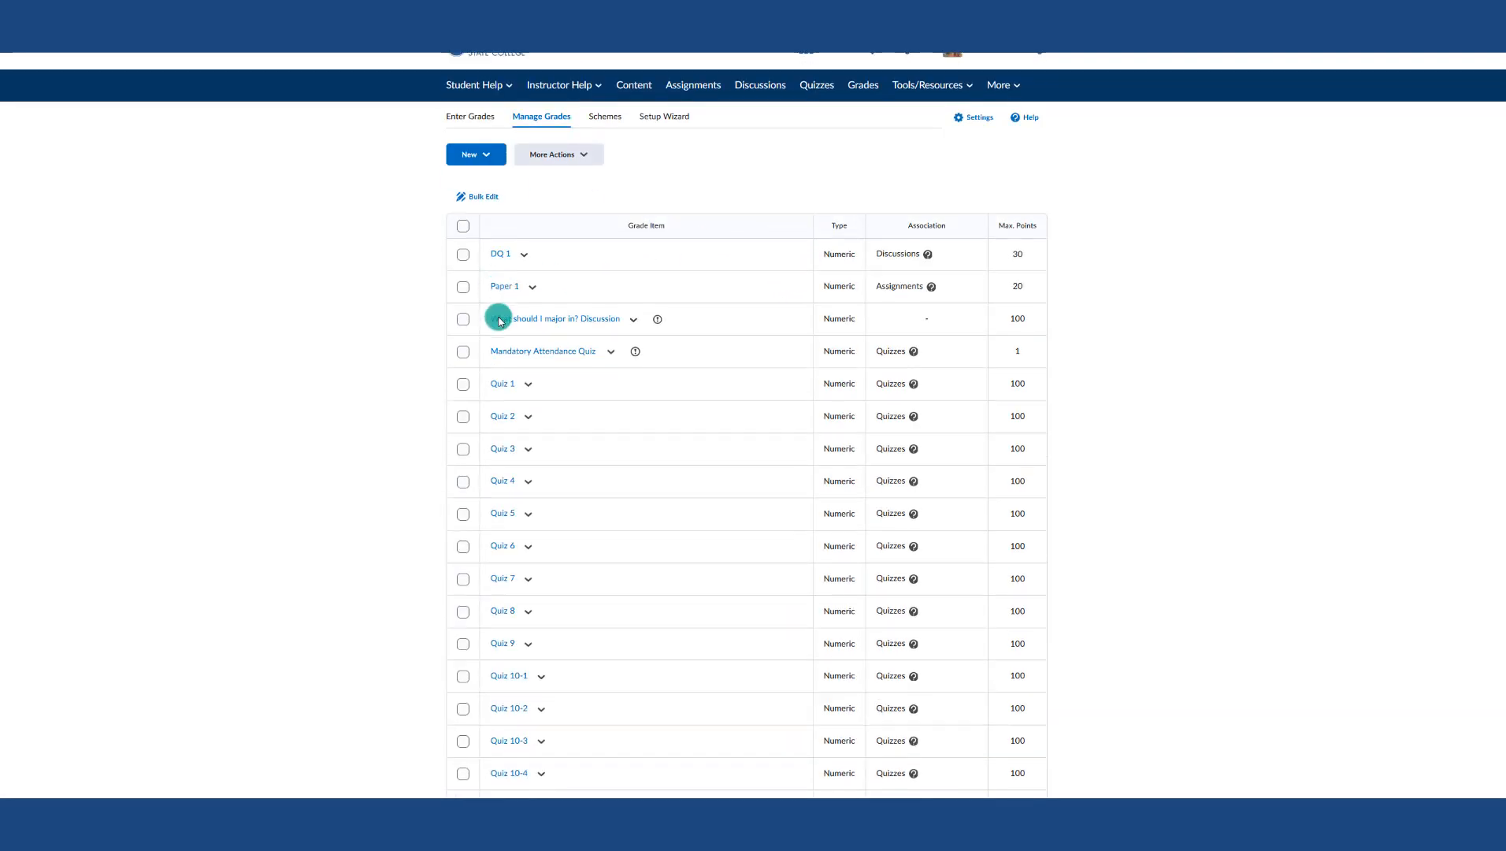
scroll(499, 330, up, 2)
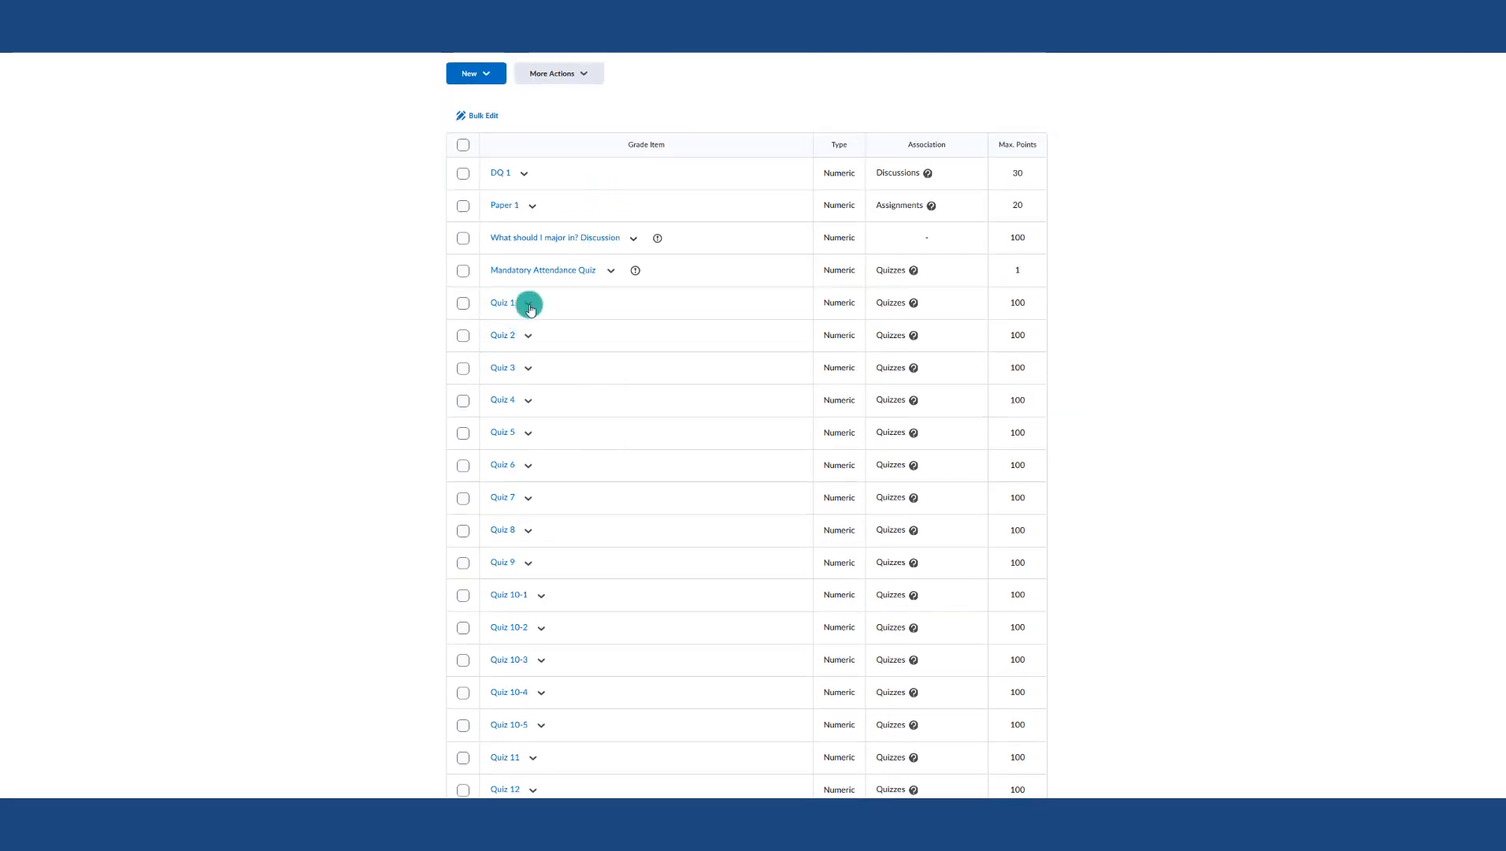
click(527, 302)
click(543, 338)
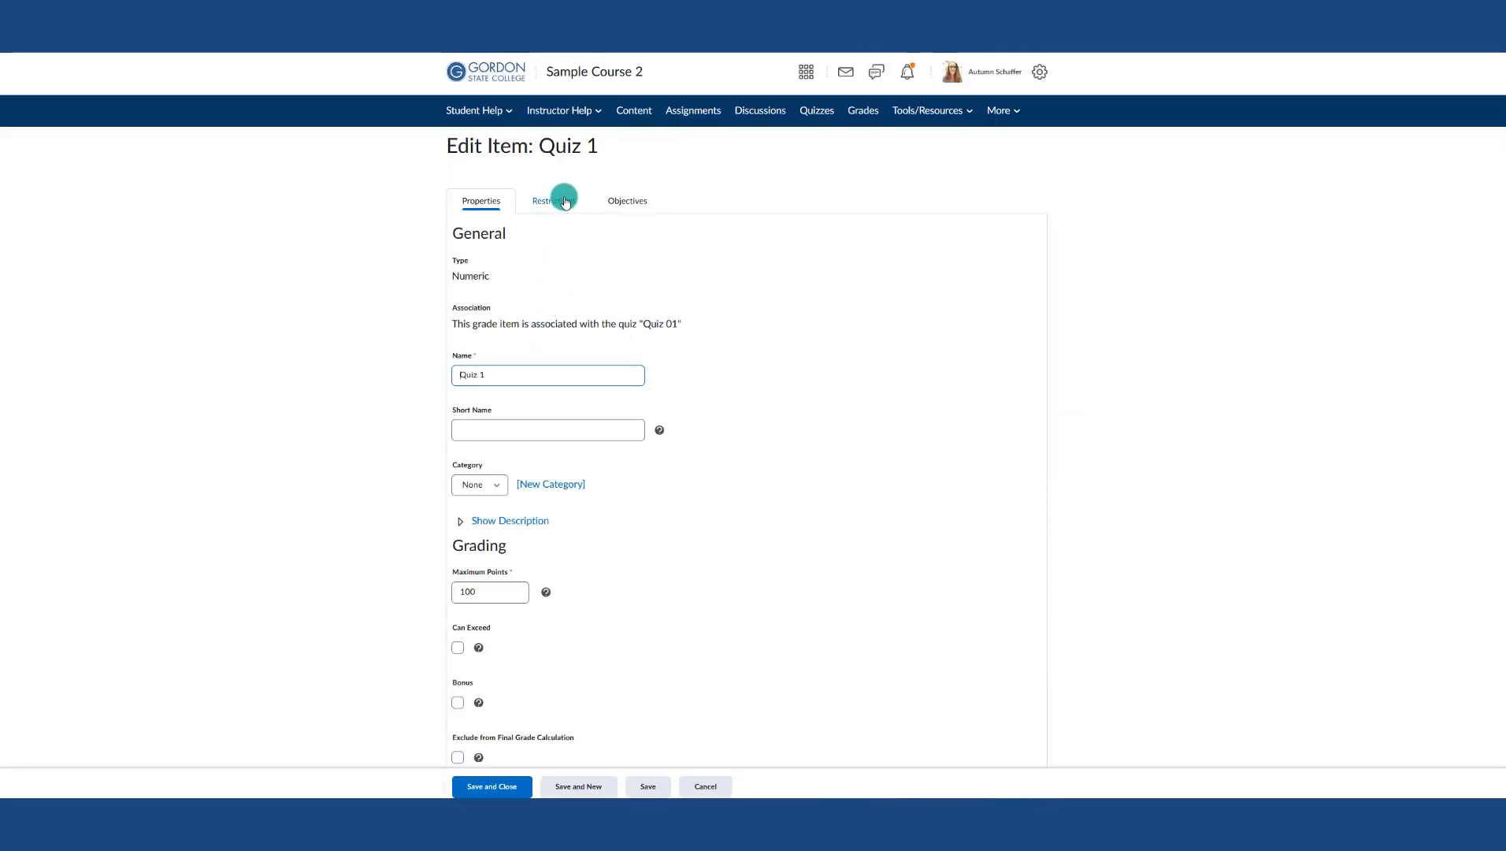
click(563, 201)
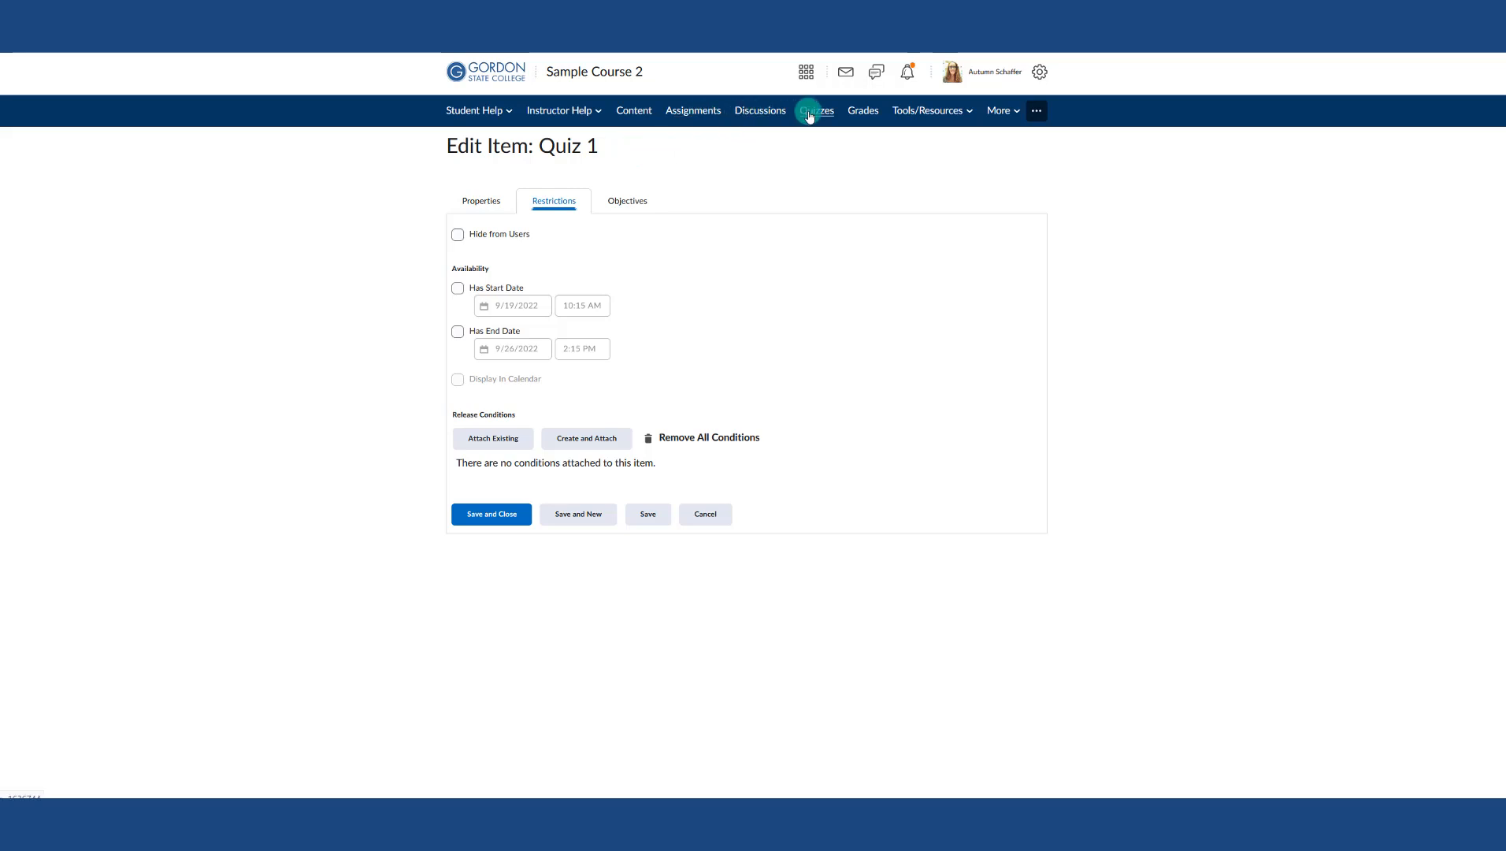
Step: Give the Quiz 1 grade item a start date of 9/19/2022 10:15 AM and end date of 9/26/2022 2:15 PM, and save and close it
drag(537, 145, 608, 145)
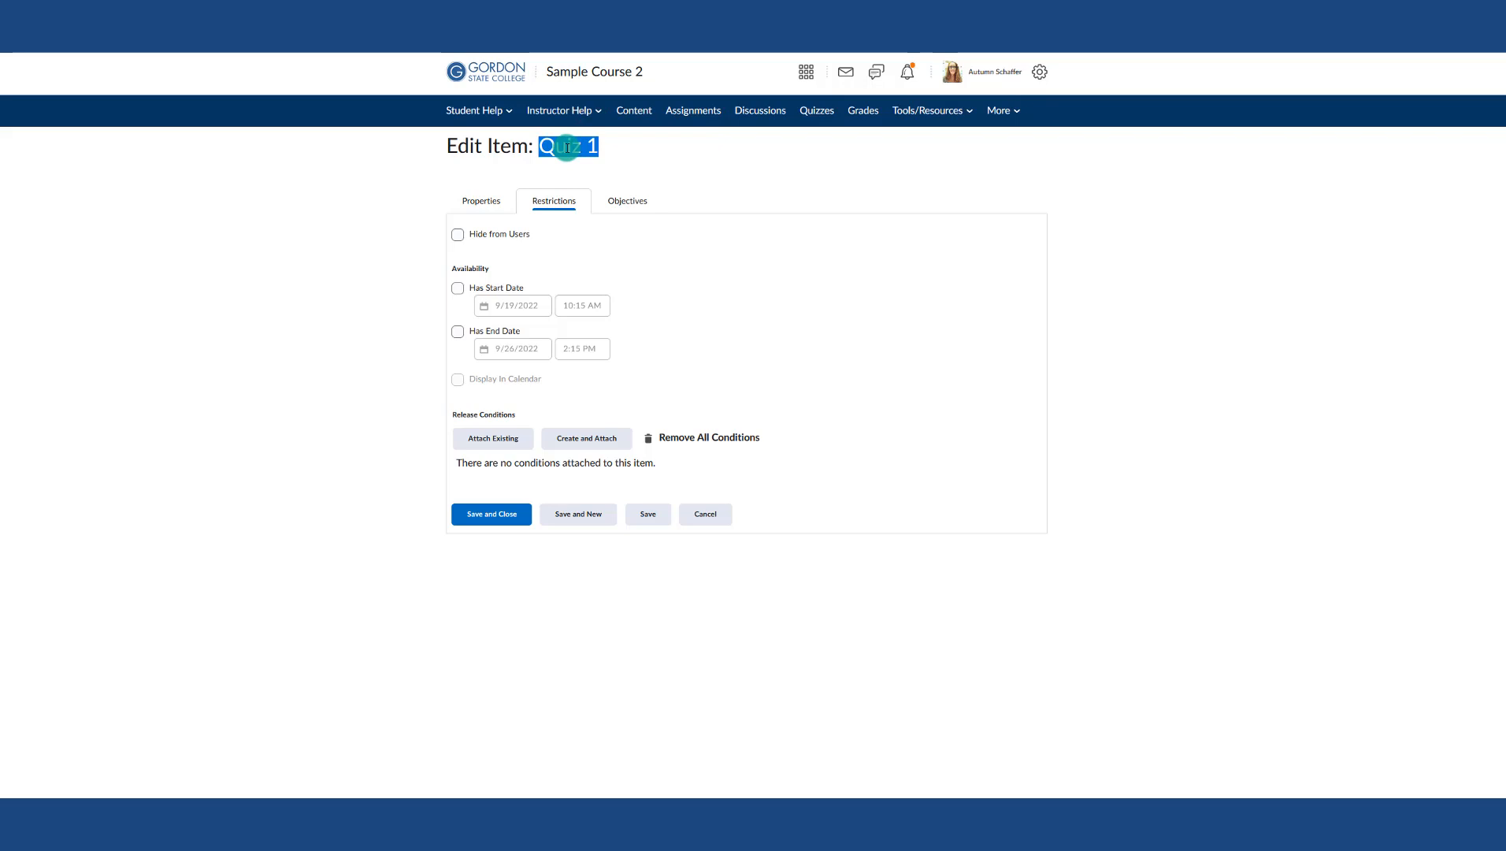
click(459, 286)
click(458, 331)
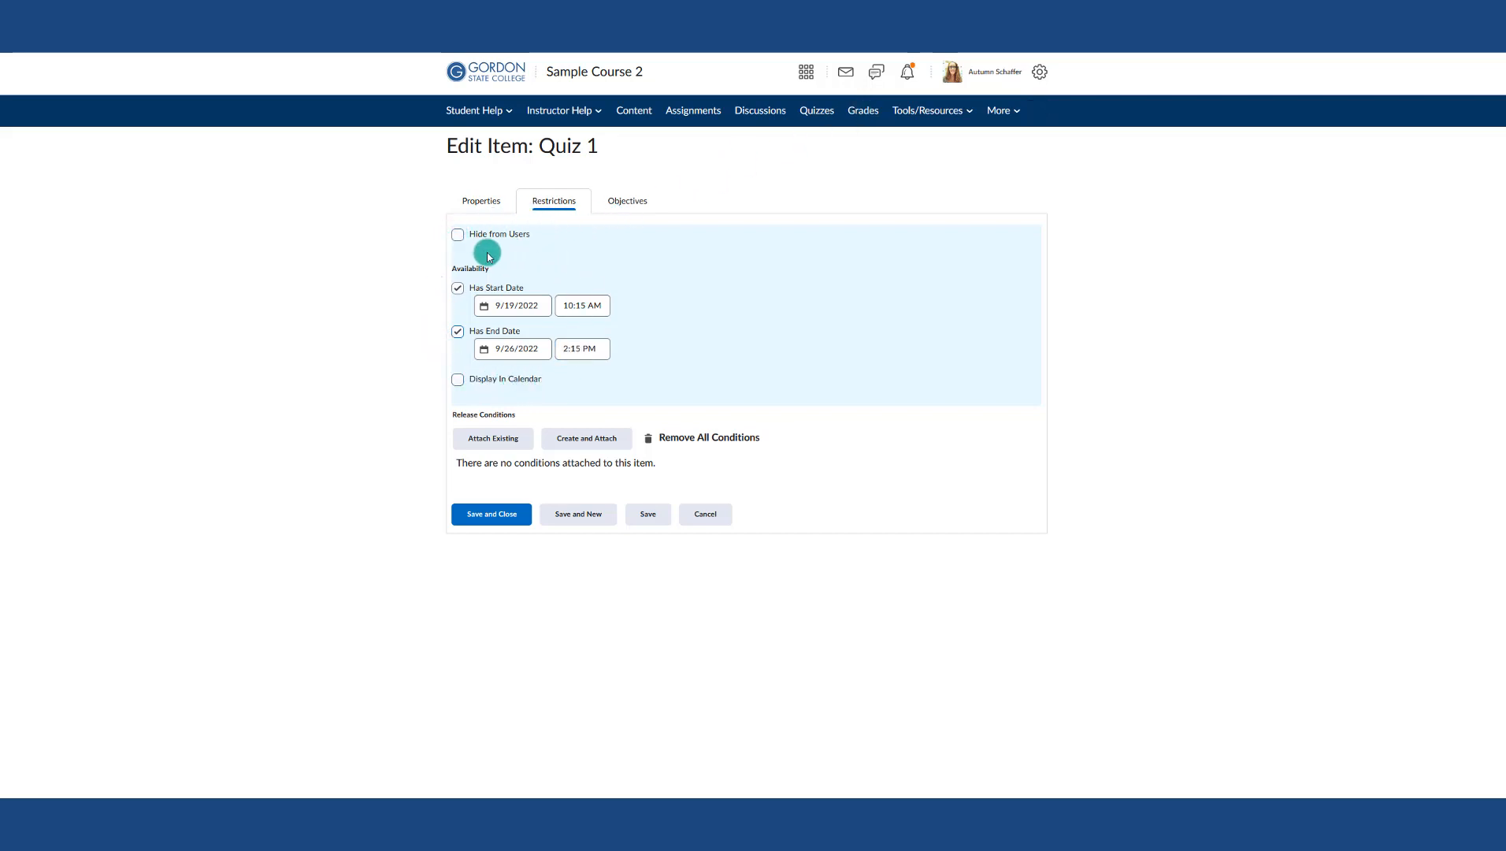
click(504, 513)
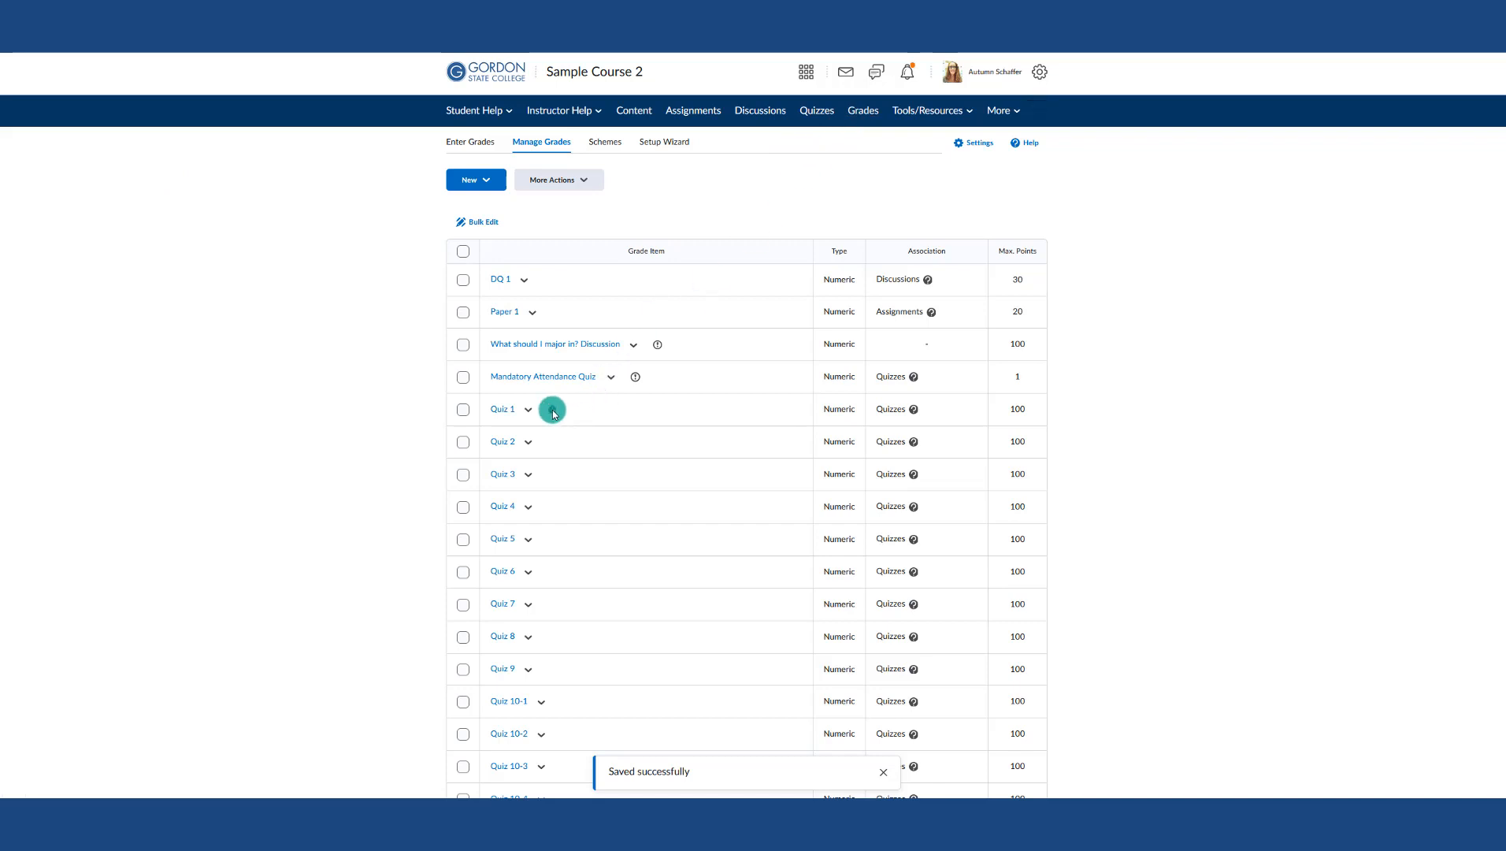
Step: Remove the start and end dates from the Quiz 1 grade item, and save and close it
mouse_move(552, 413)
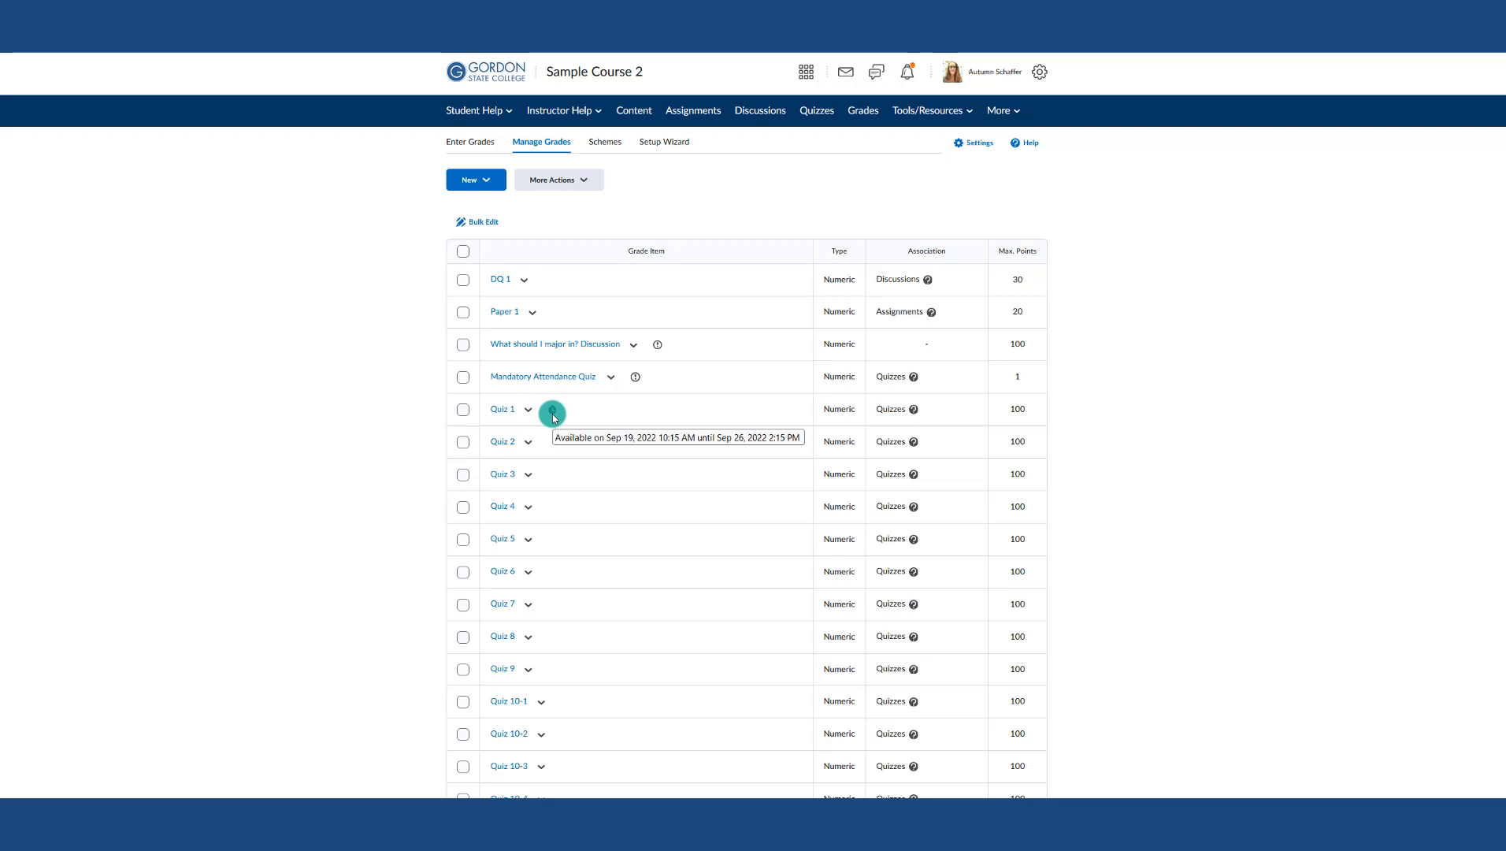
click(528, 411)
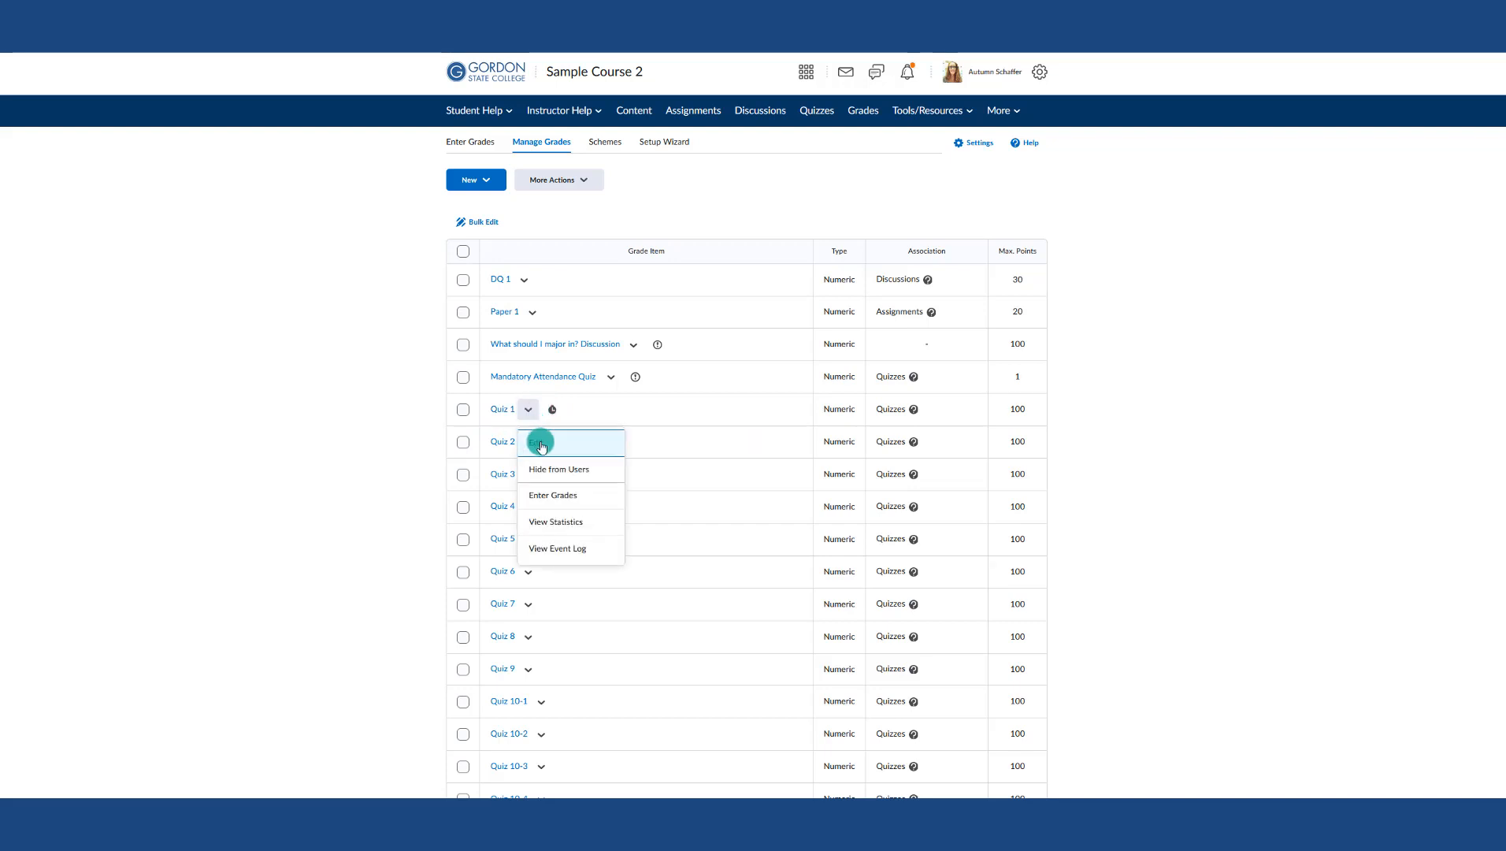
click(544, 442)
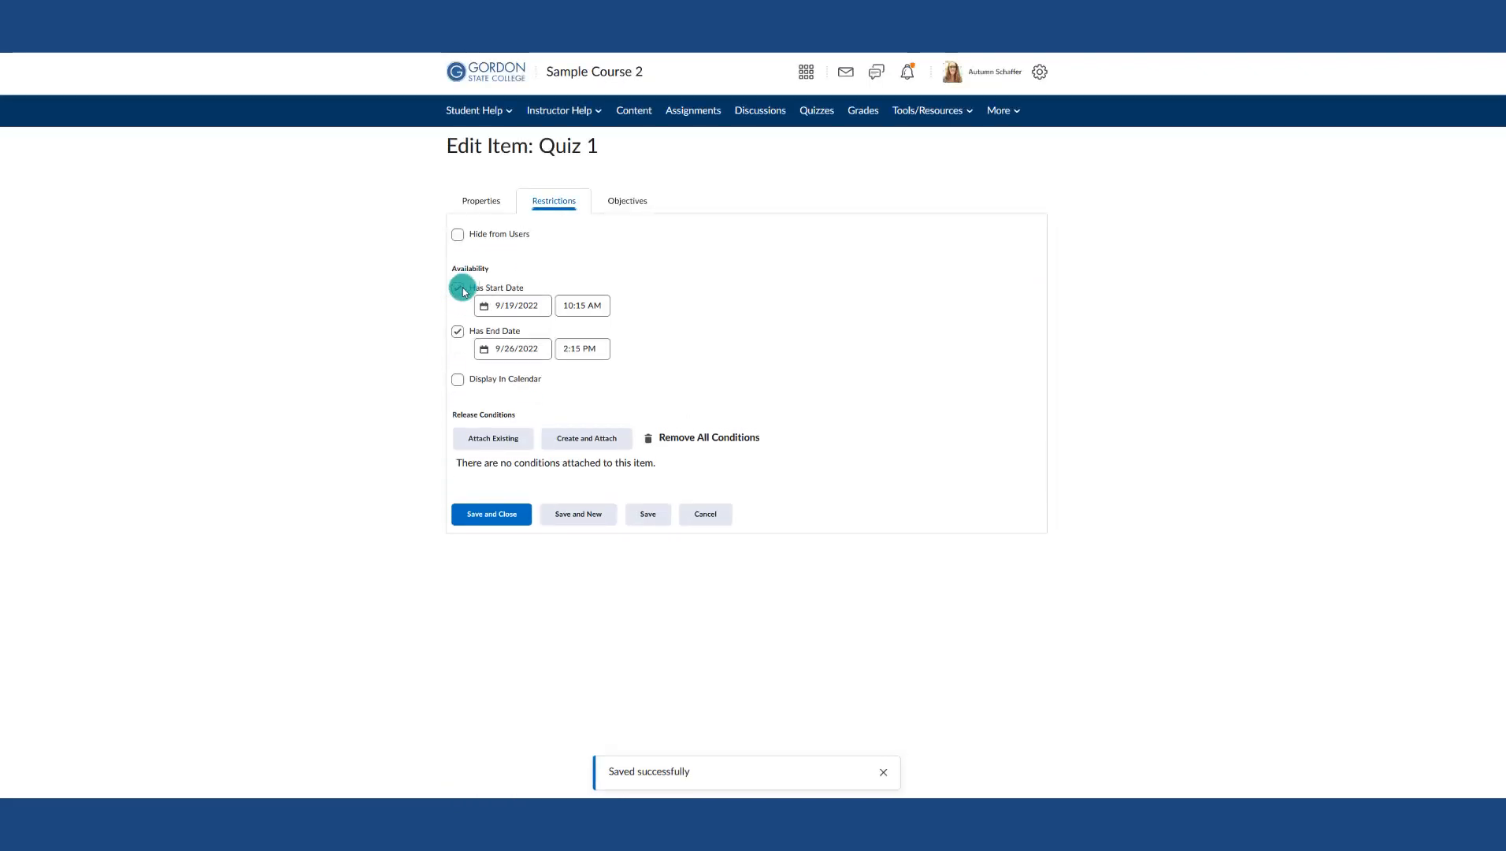
click(457, 288)
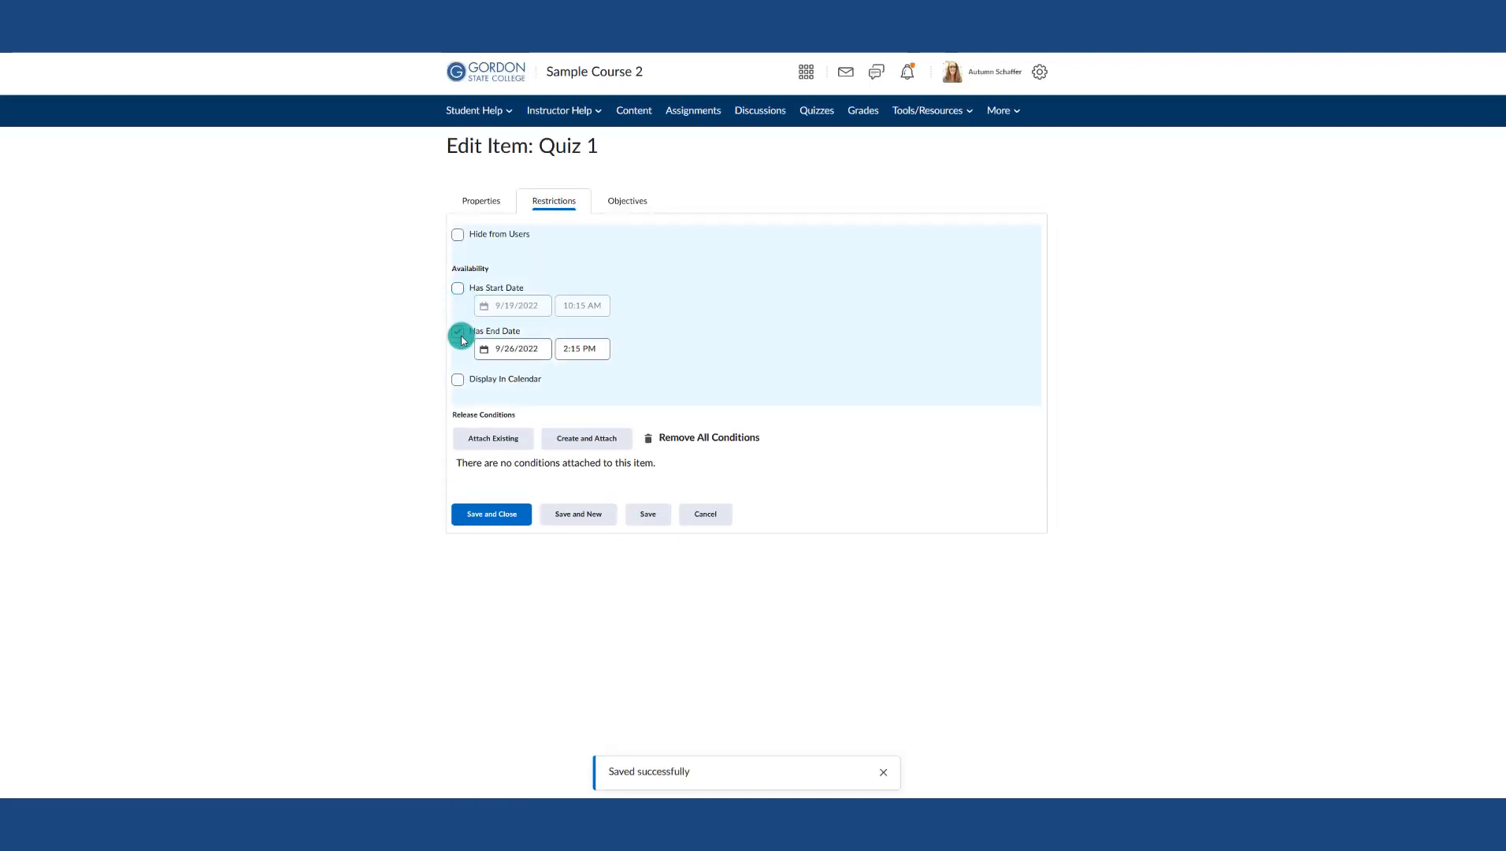
click(457, 332)
click(492, 516)
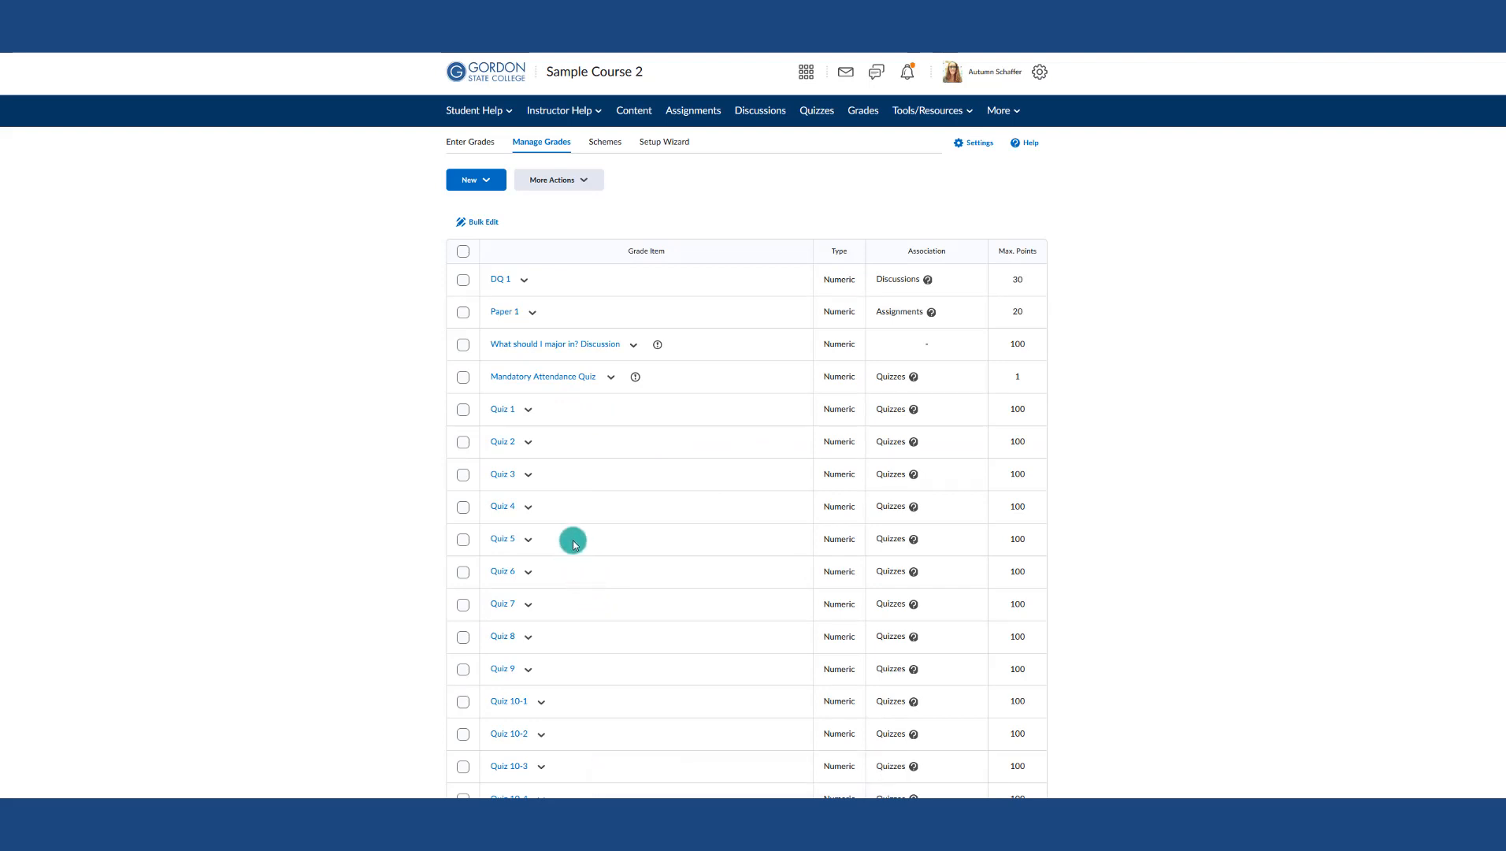
Step: Open the Quiz 3 grade item for editing and show its restrictions
click(525, 475)
click(537, 512)
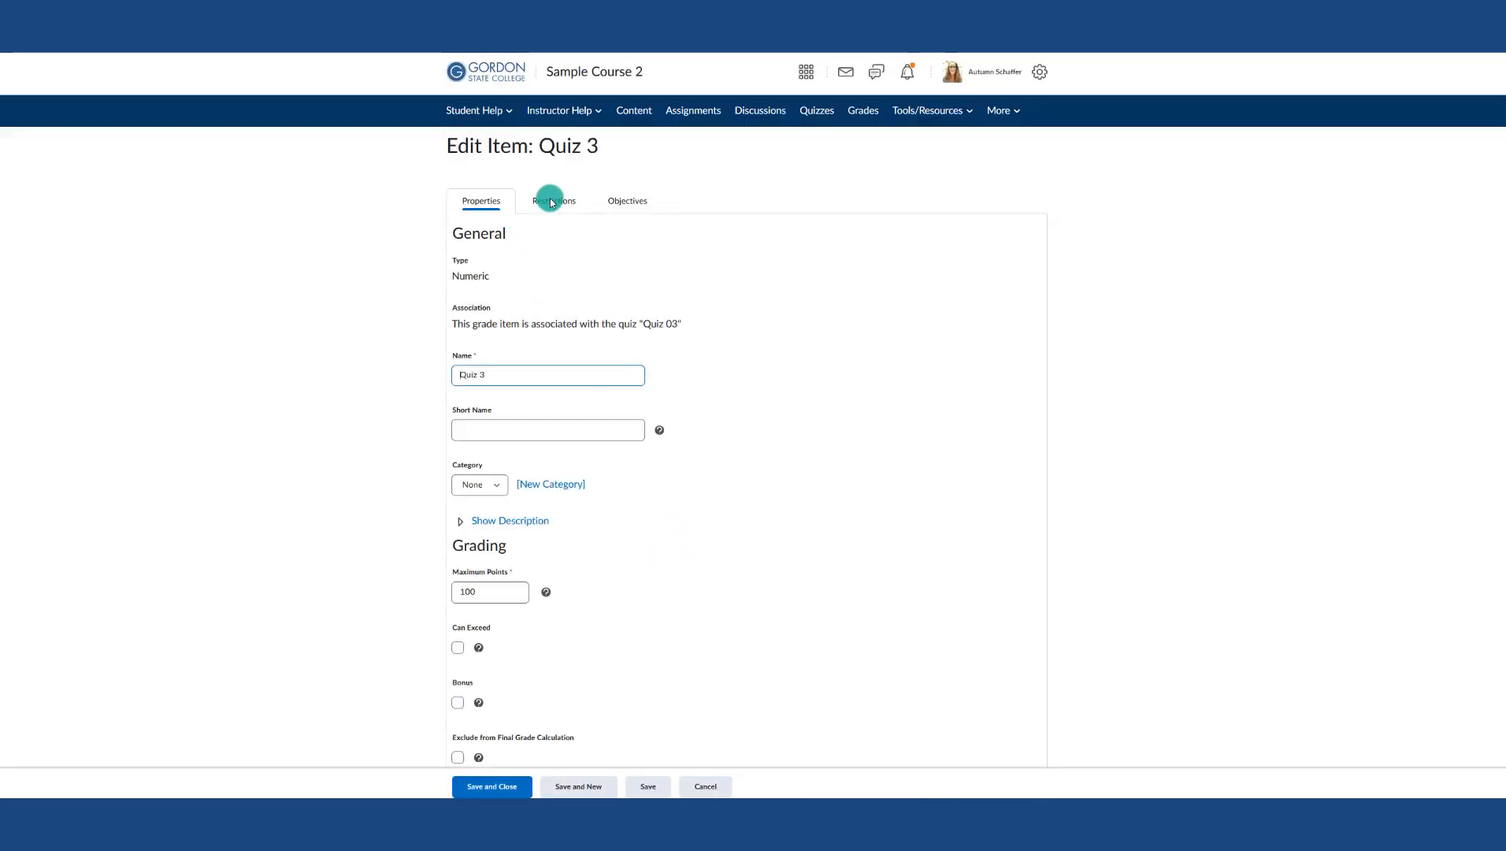
click(551, 199)
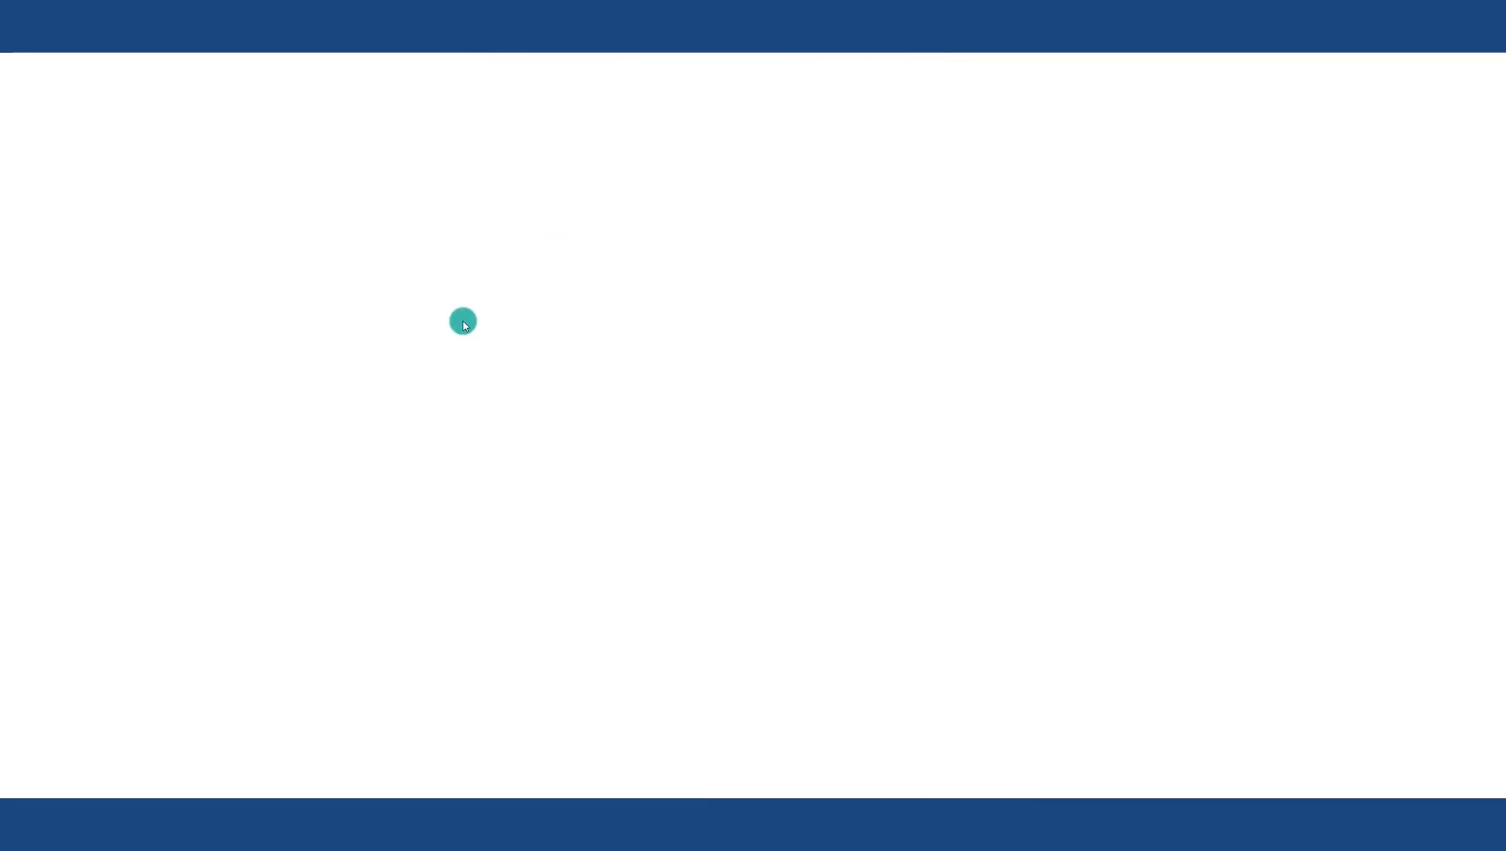
click(457, 332)
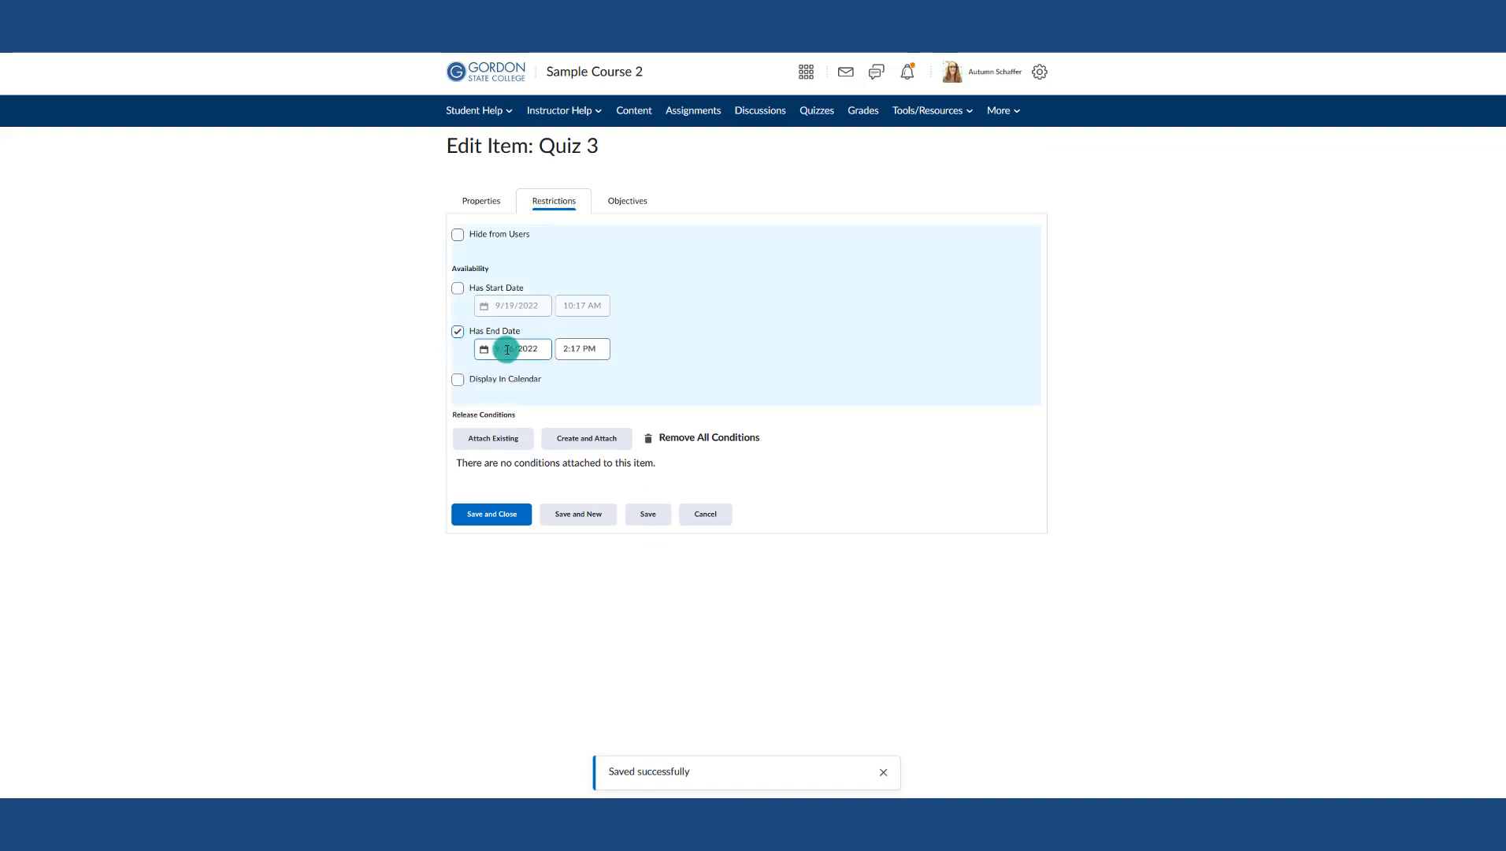
click(506, 349)
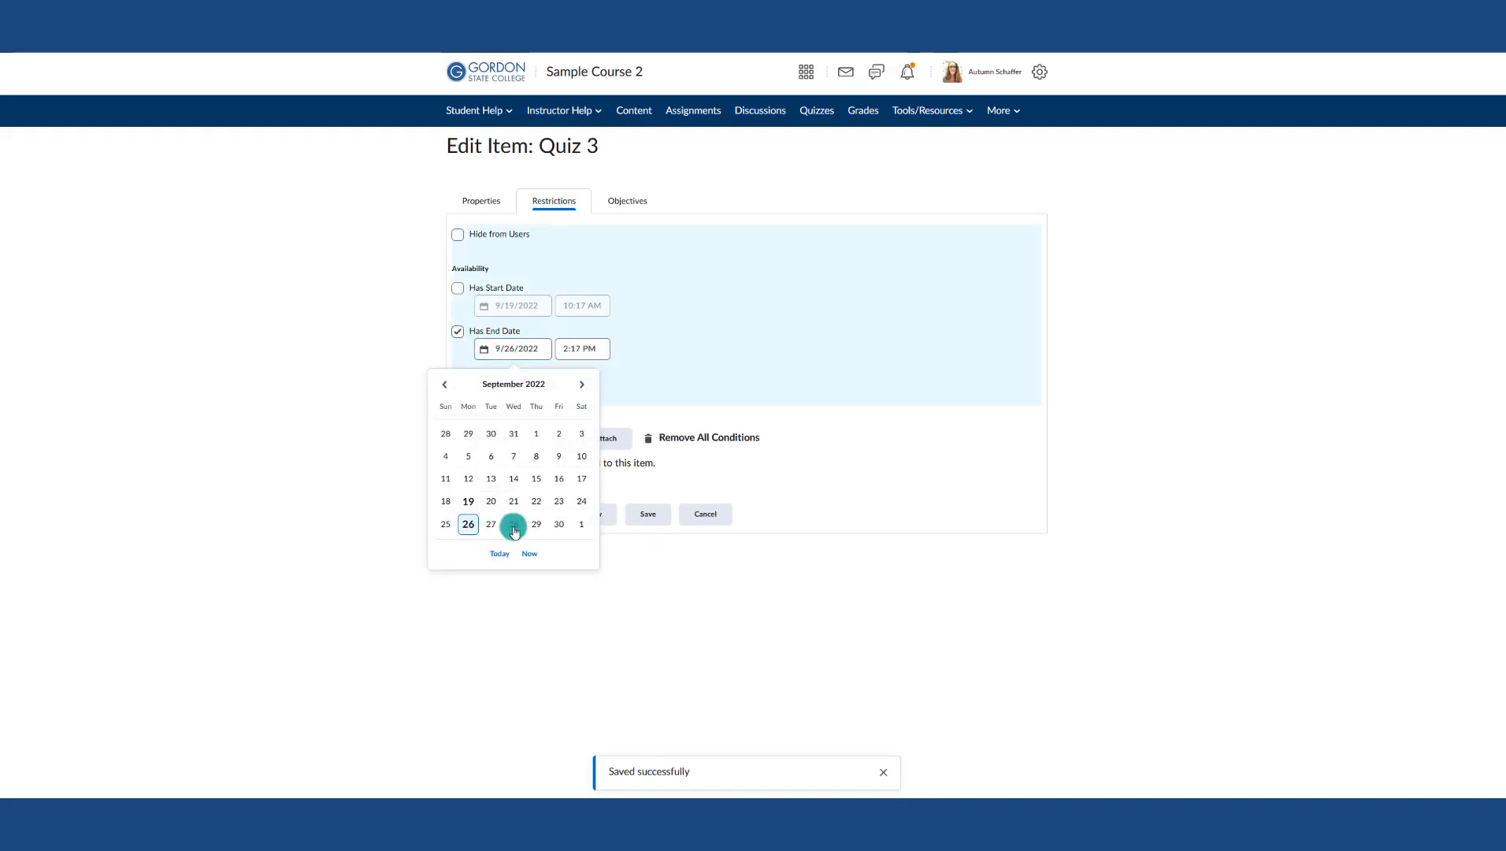
click(514, 526)
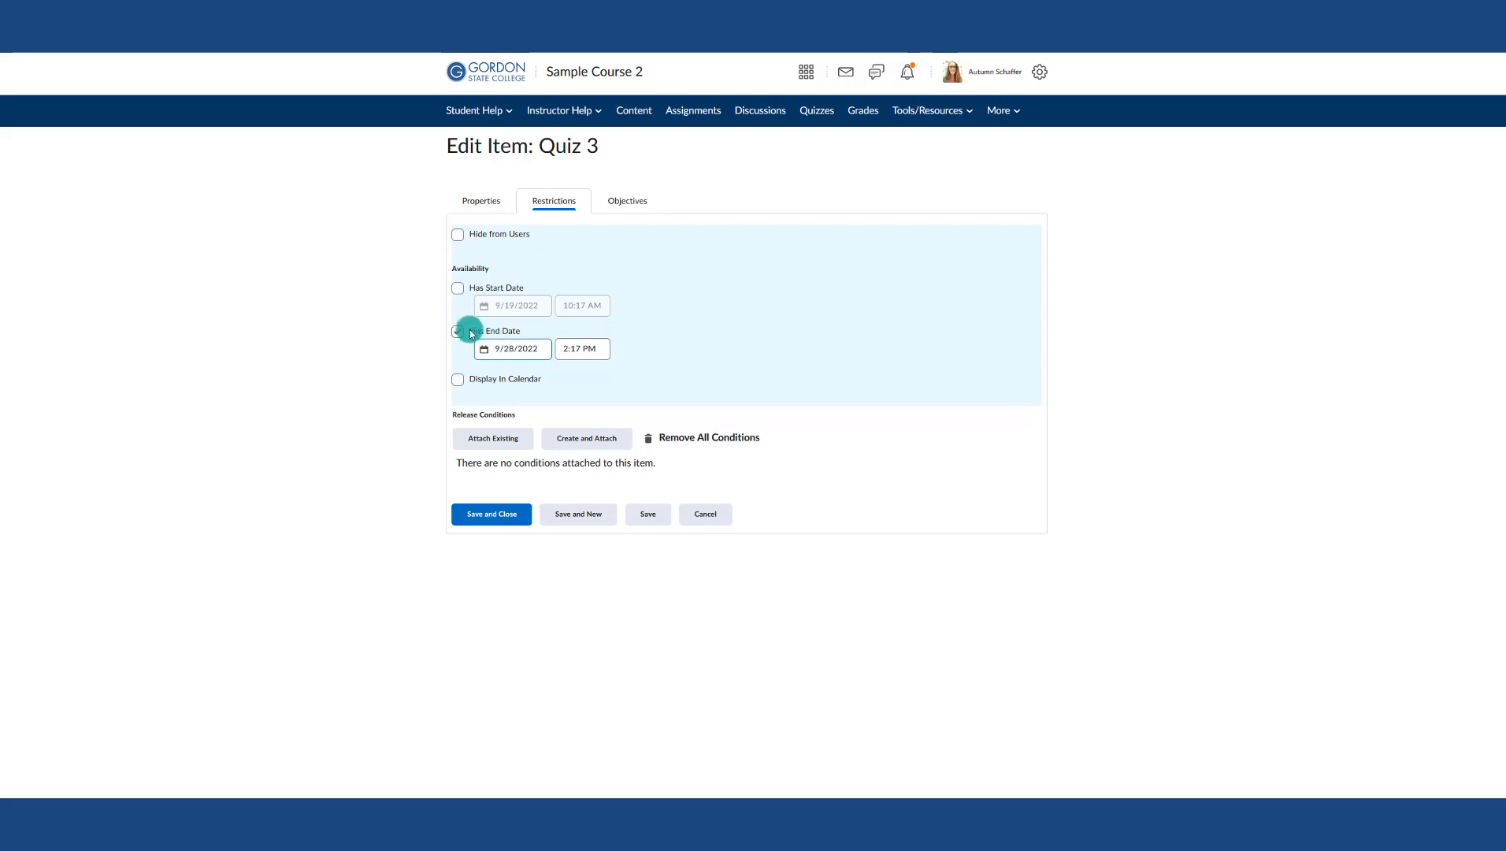
click(457, 287)
click(506, 305)
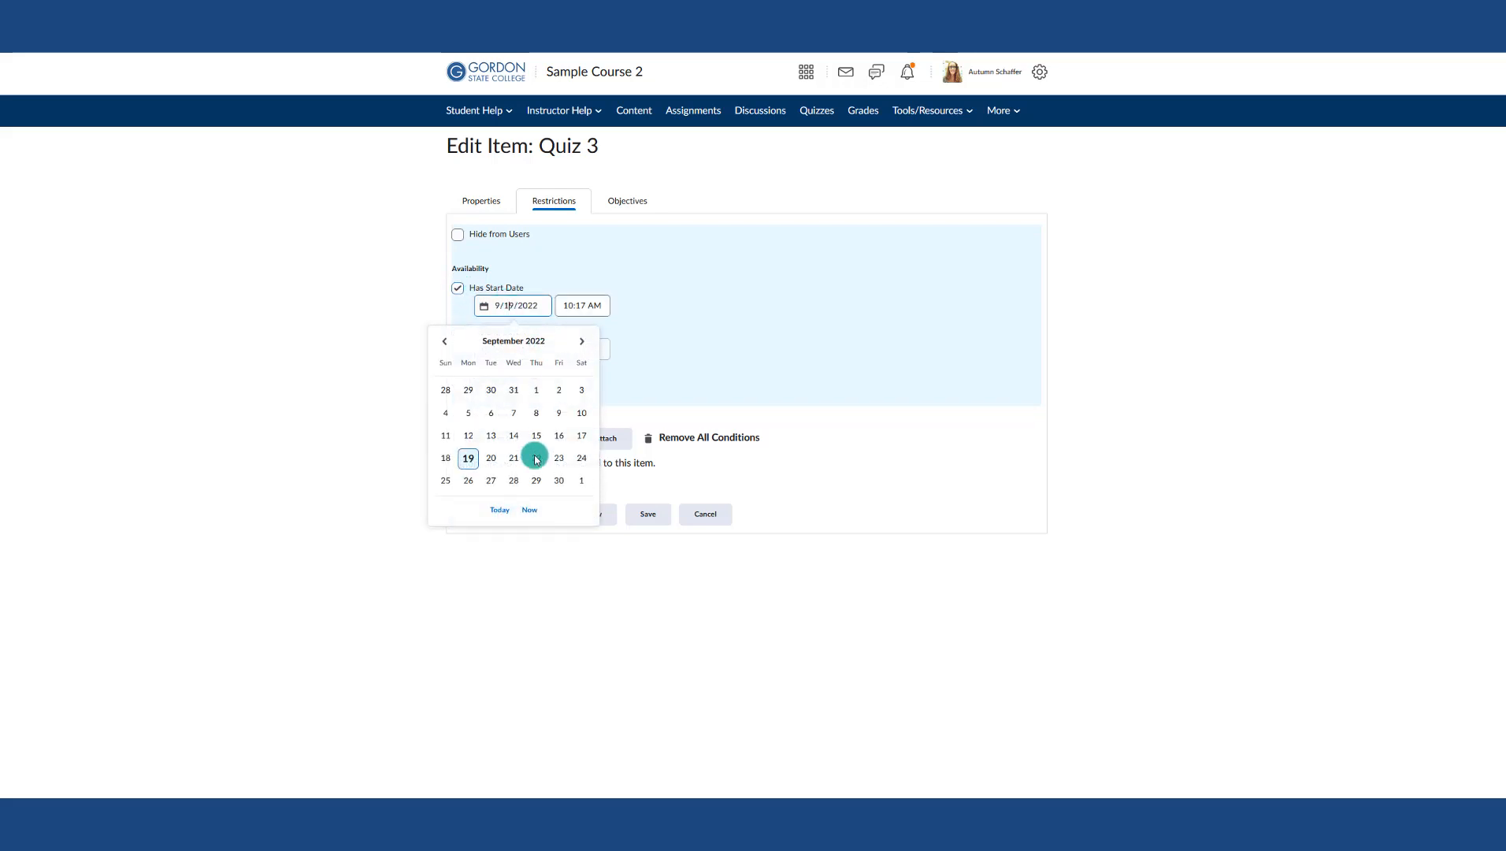
click(514, 480)
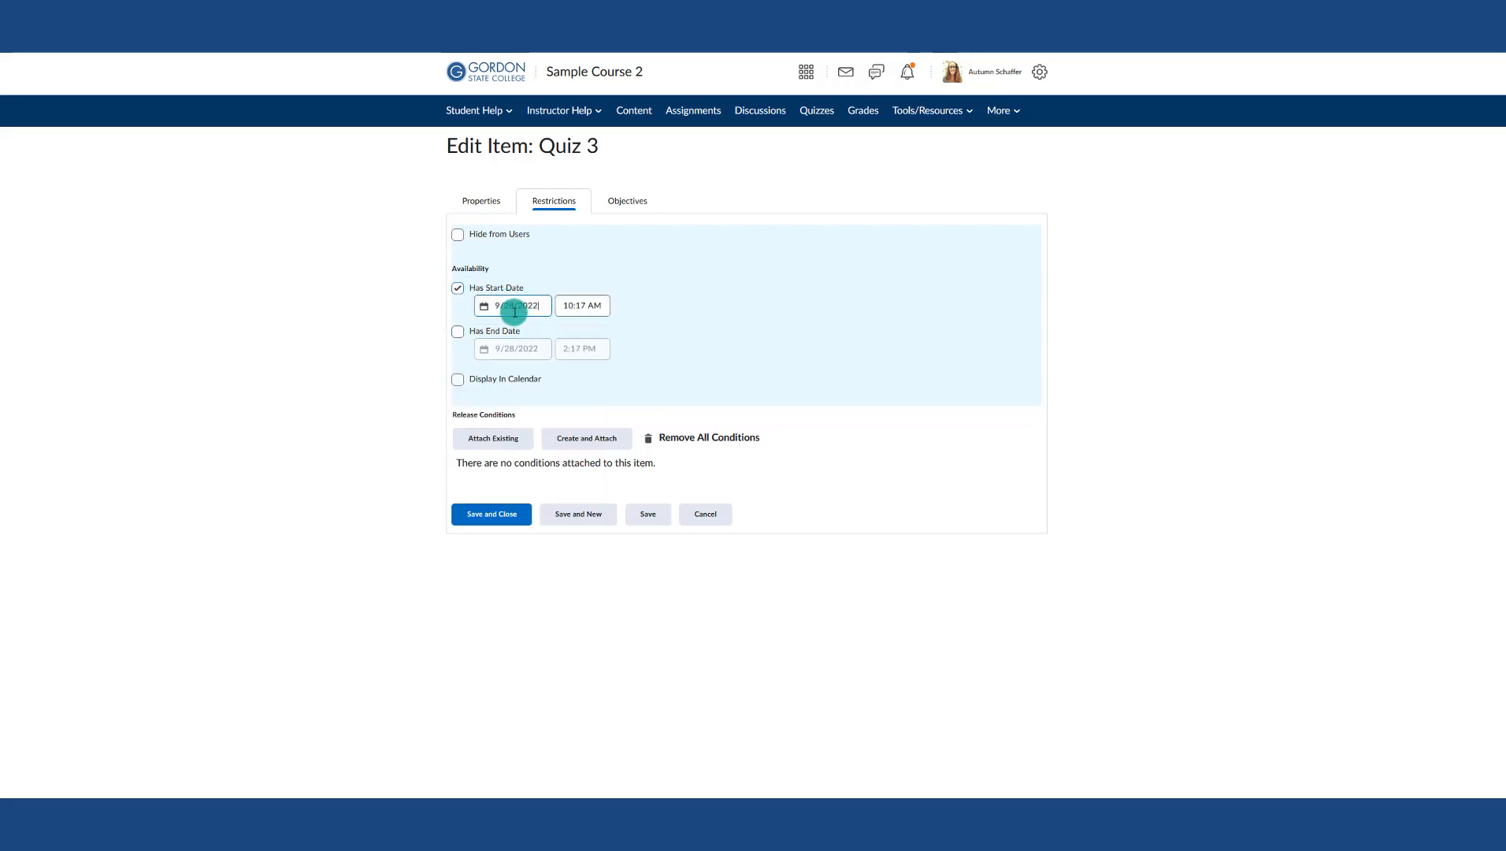
click(457, 288)
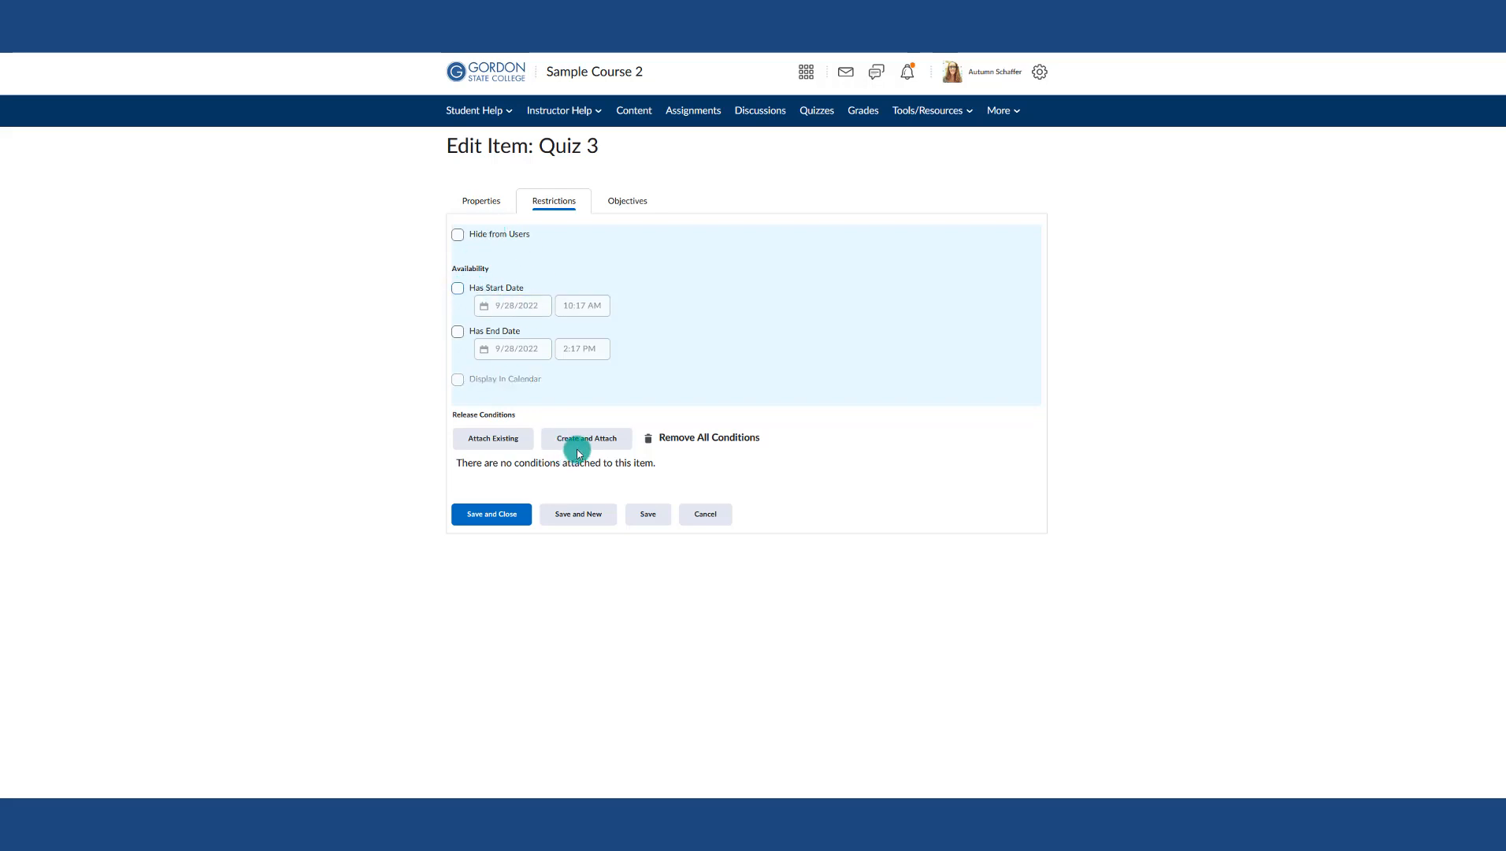
Step: Hide the Quiz 3 grade item from users, and save and close it
click(457, 234)
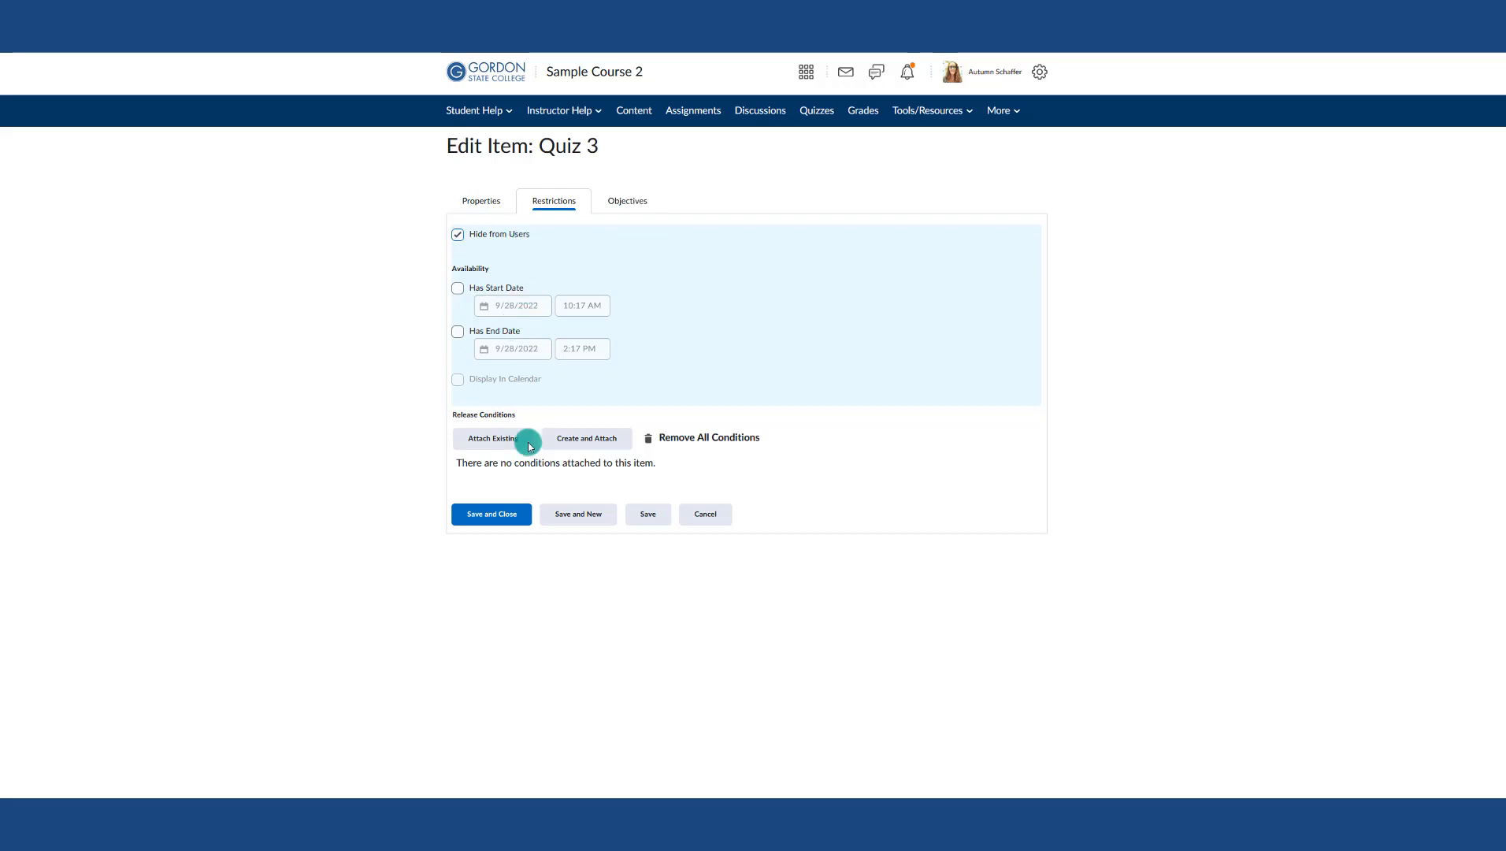
click(516, 515)
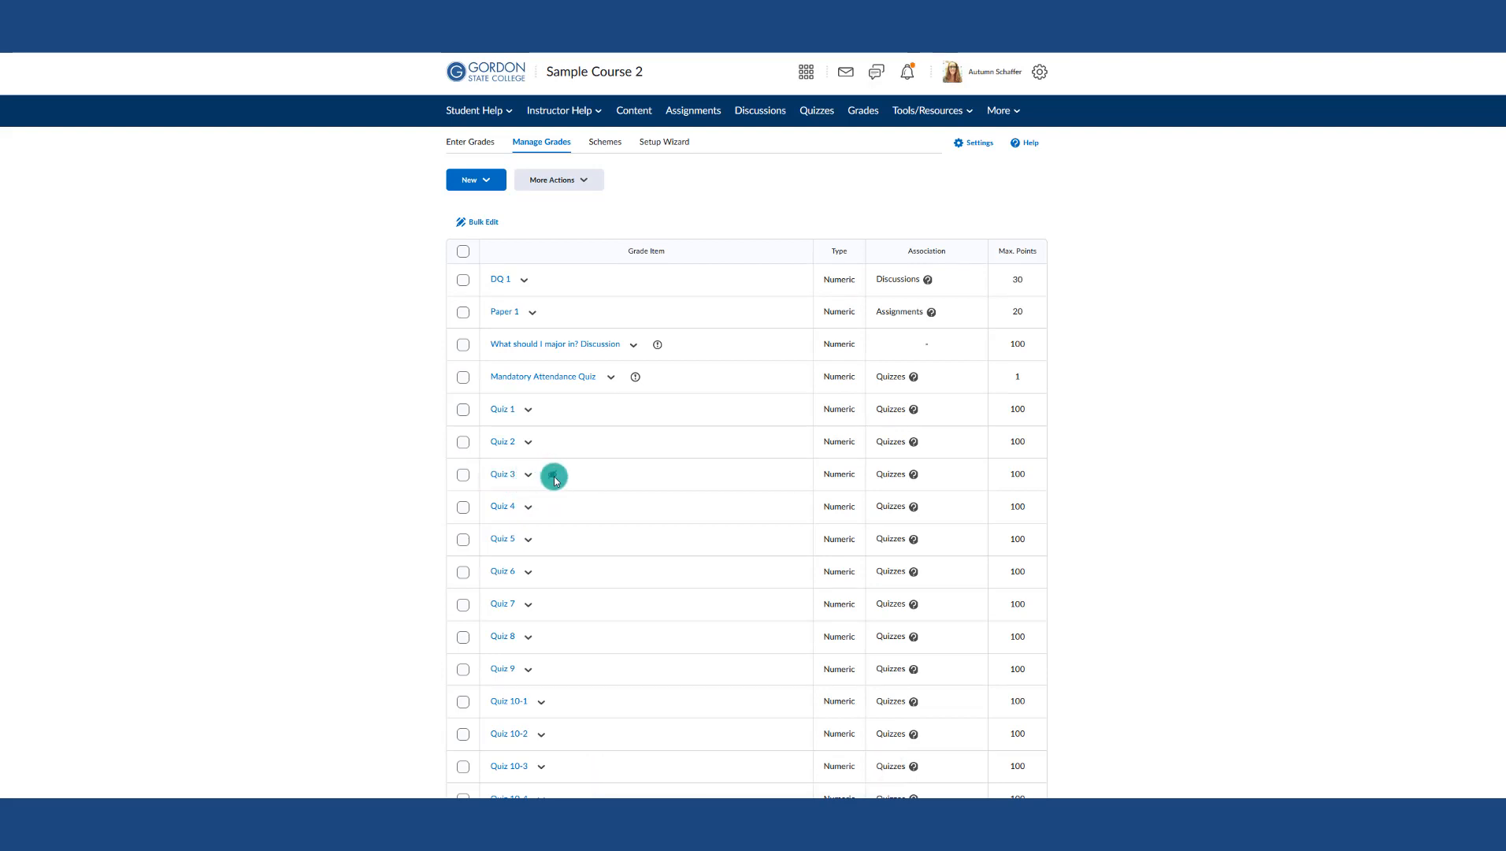
Step: Reopen the hidden Quiz 3 grade item for editing and go to its restrictions
mouse_move(554, 481)
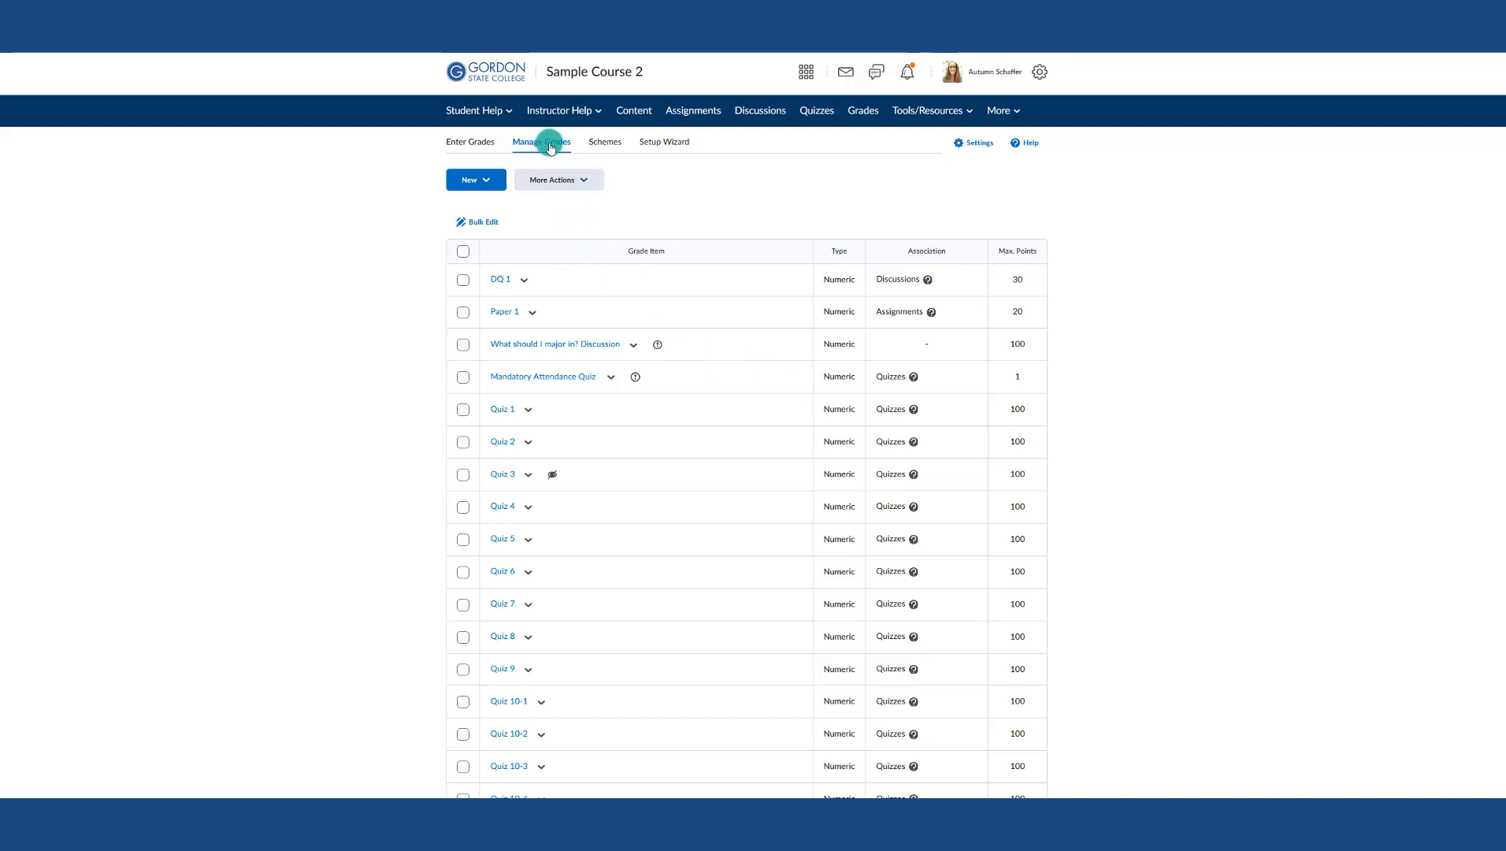
click(530, 474)
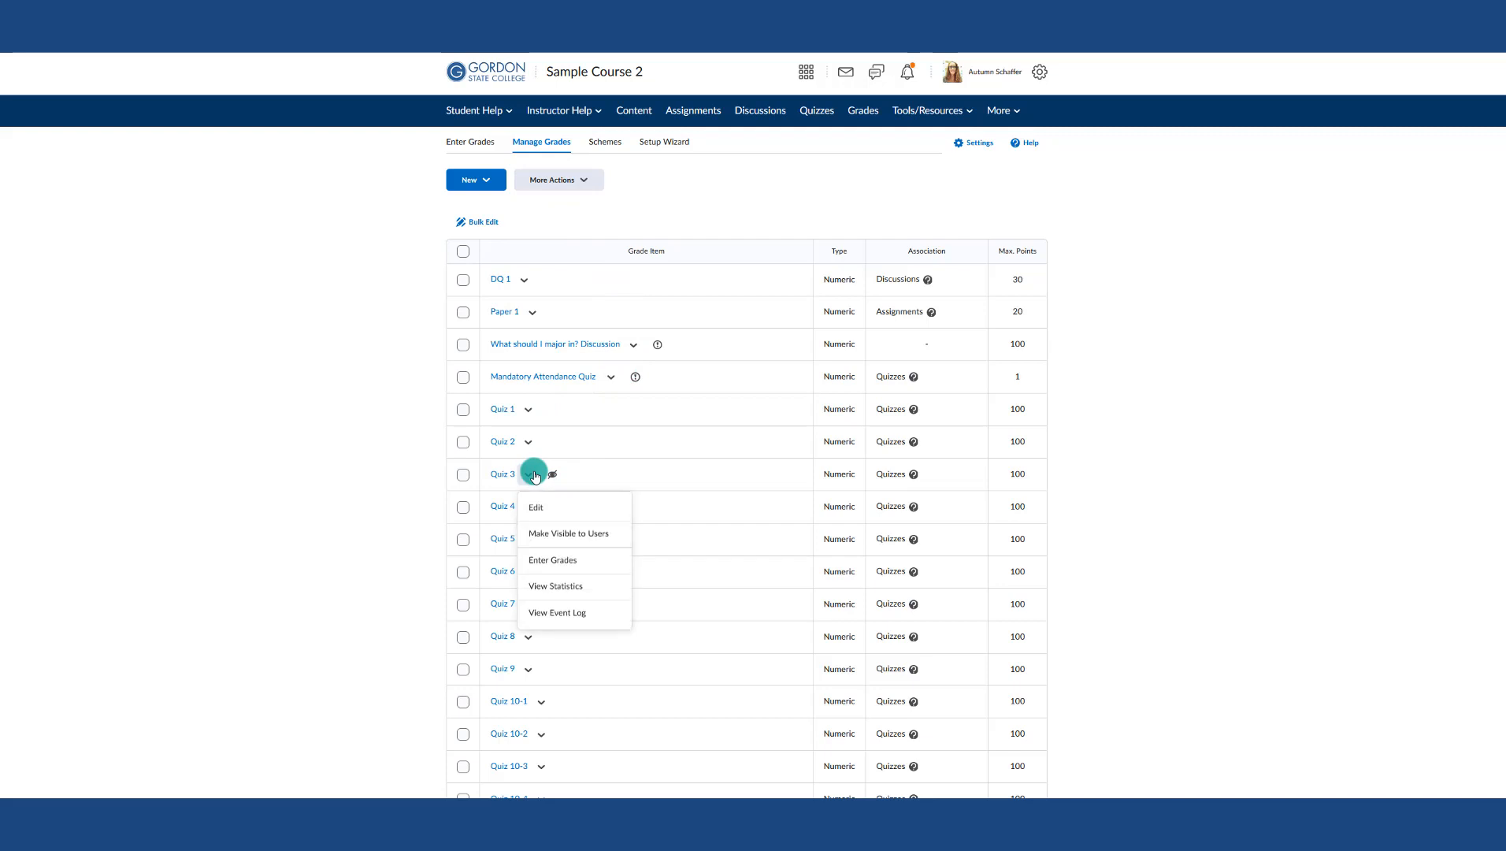
click(547, 508)
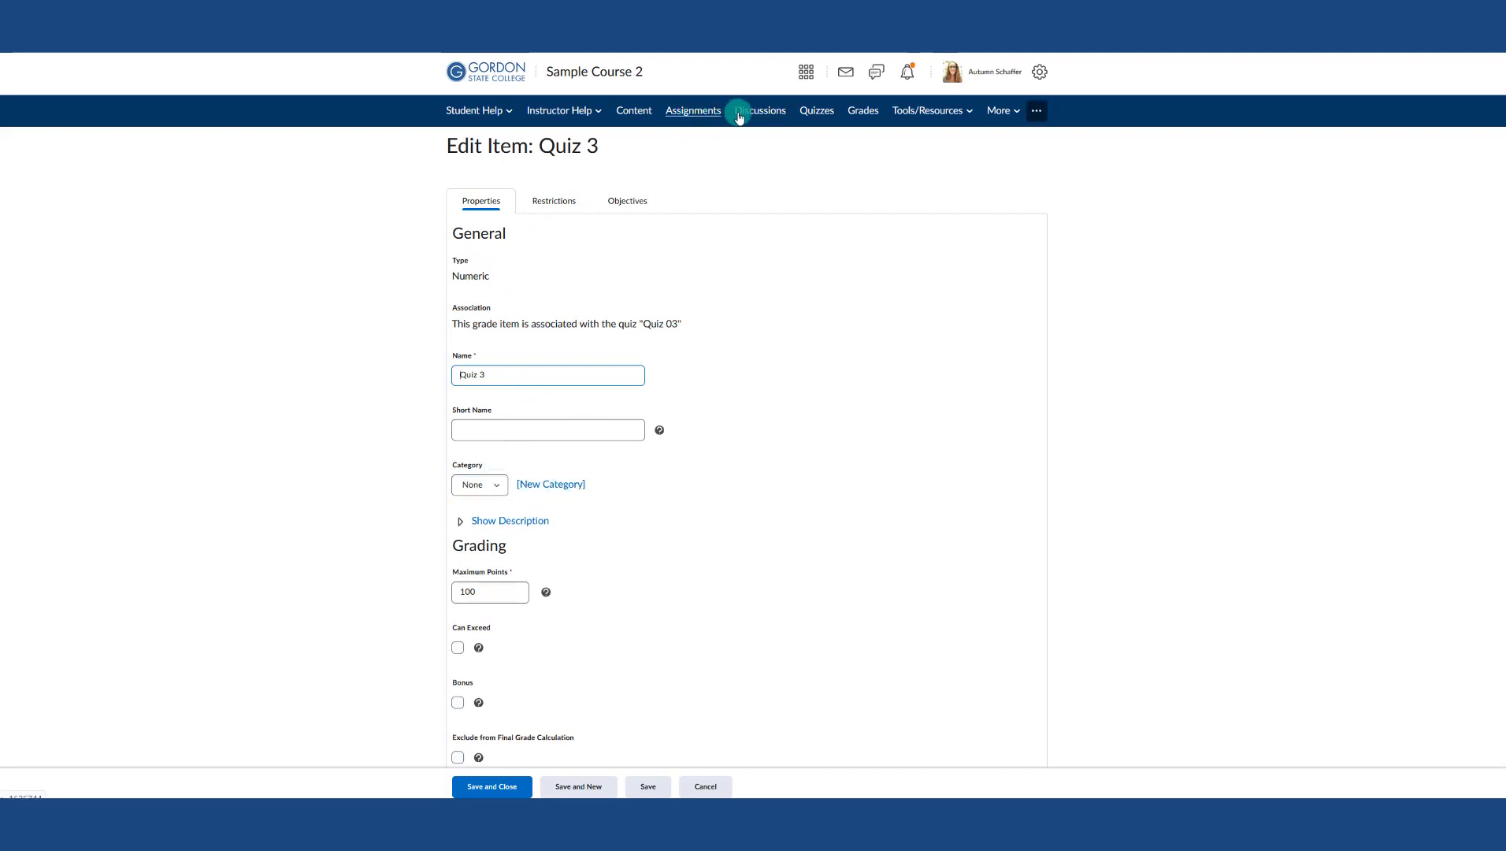
click(554, 202)
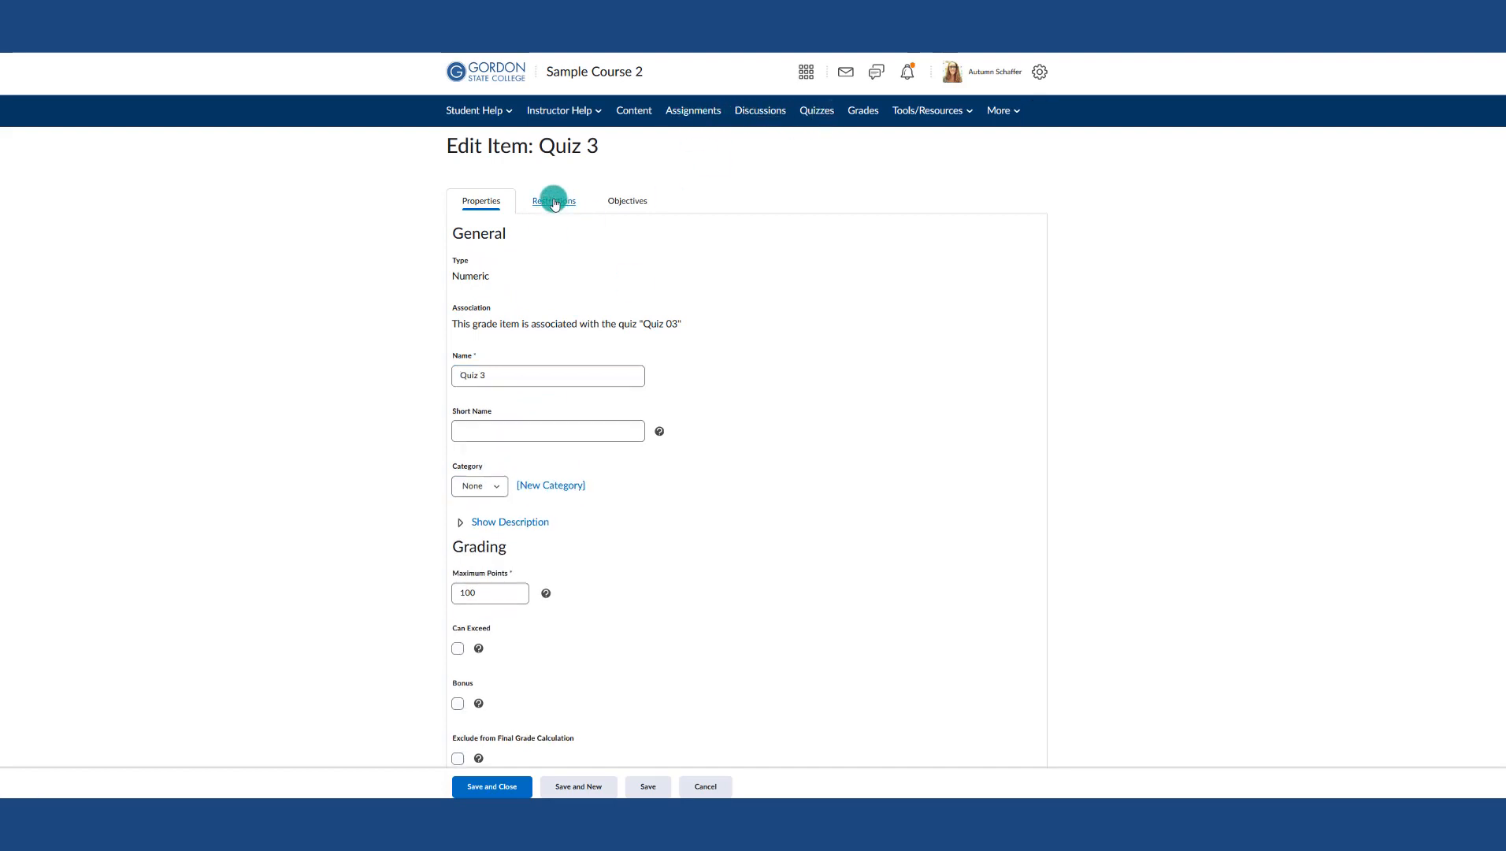